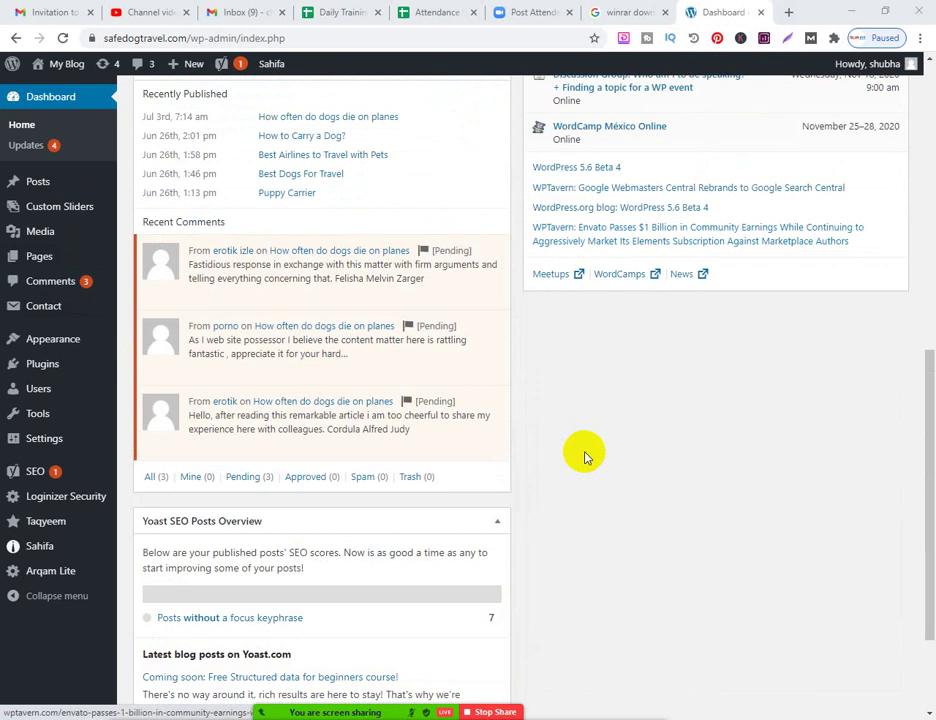
Show the list of all pages on the site
scroll(590, 412, up, 8)
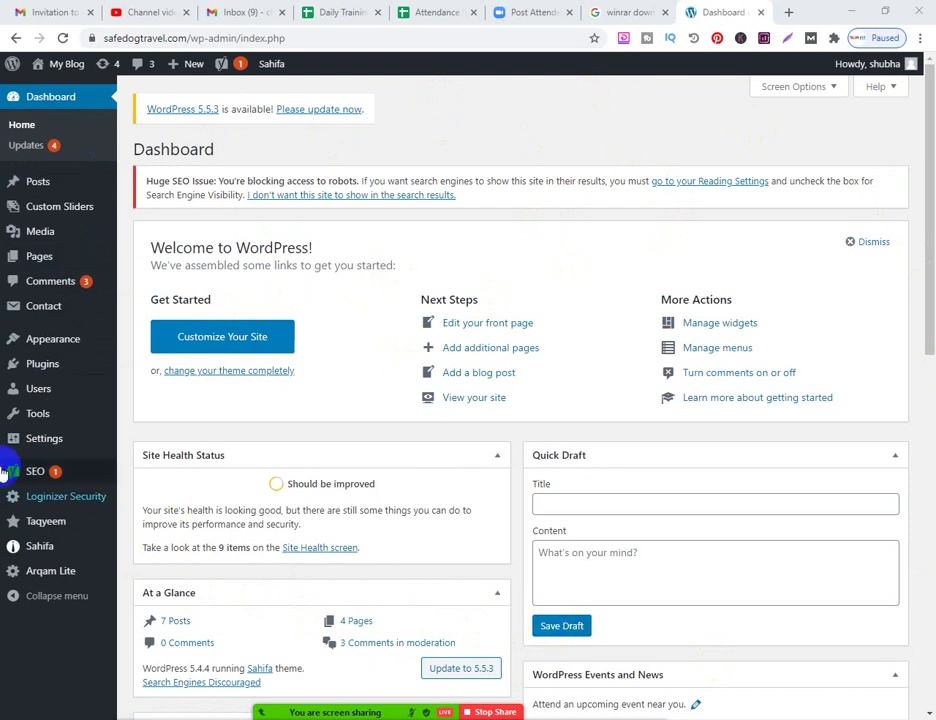
mouse_move(31, 263)
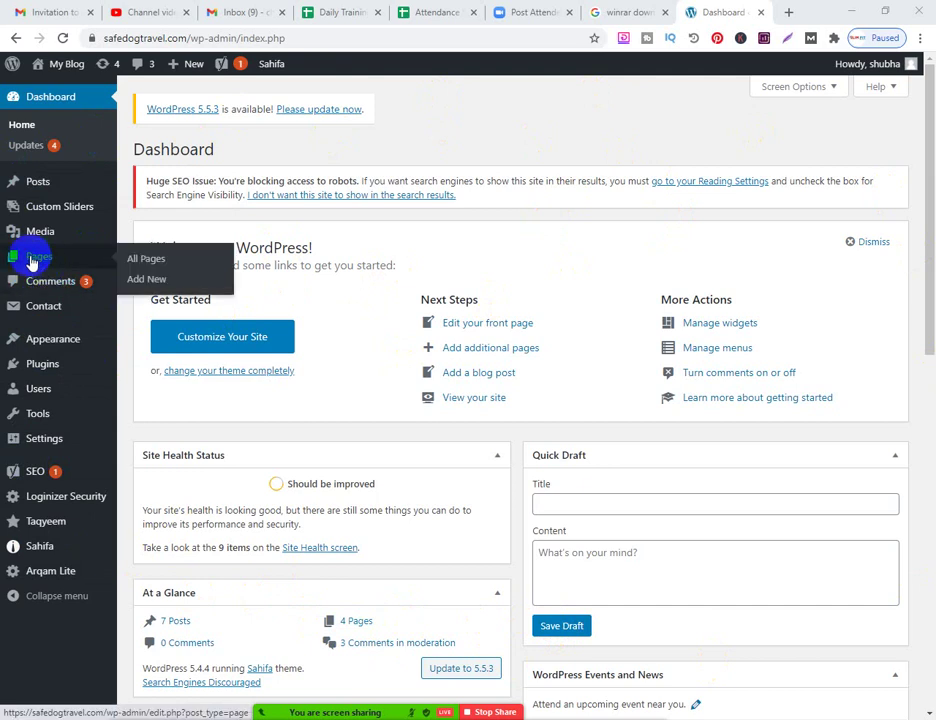
click(146, 262)
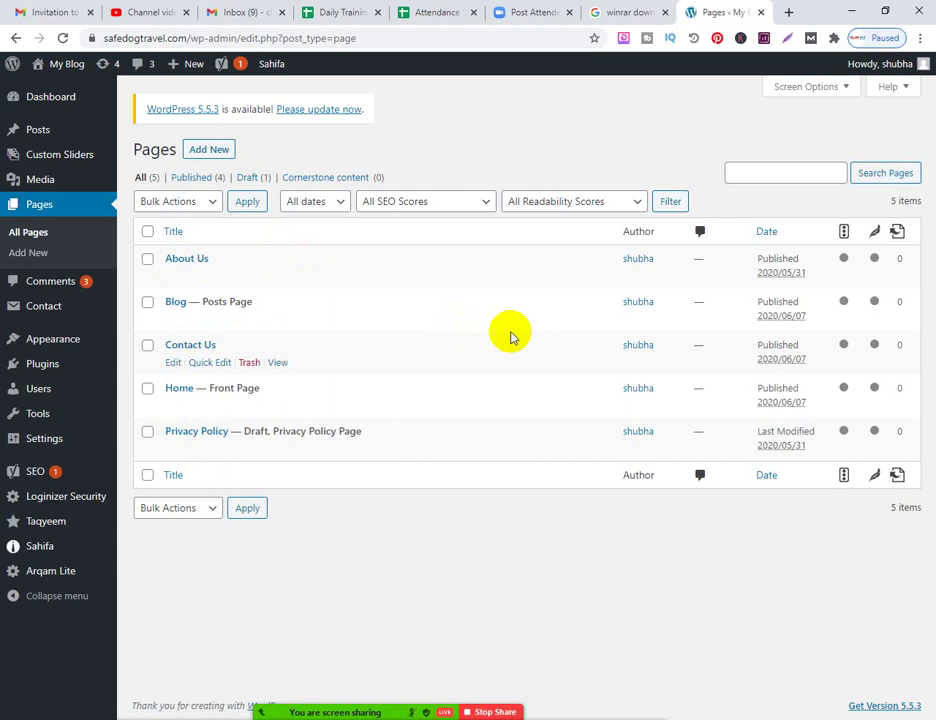
click(31, 130)
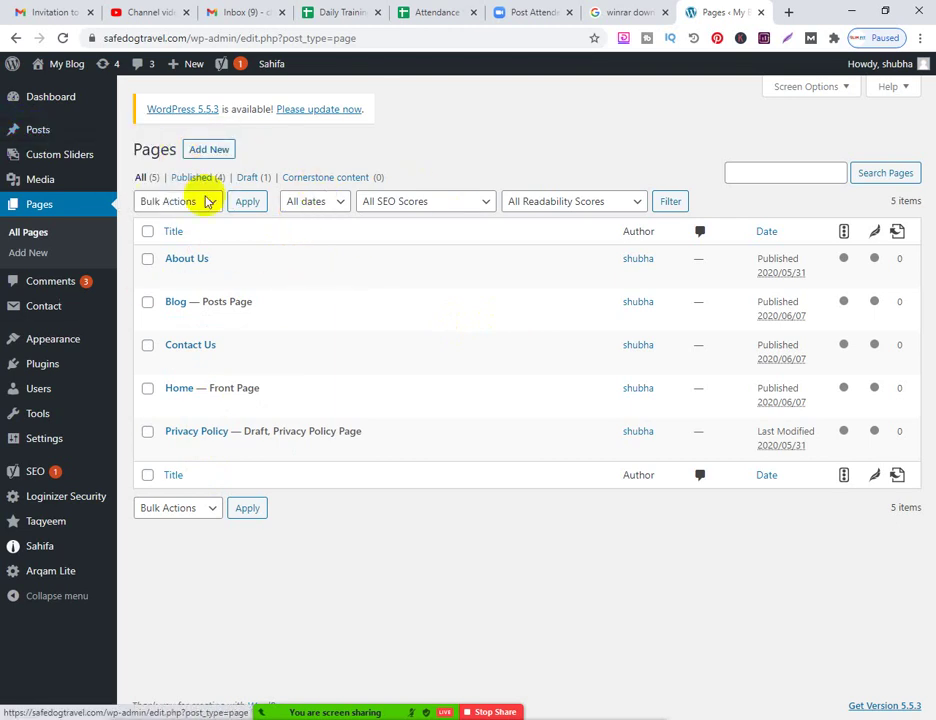
click(38, 260)
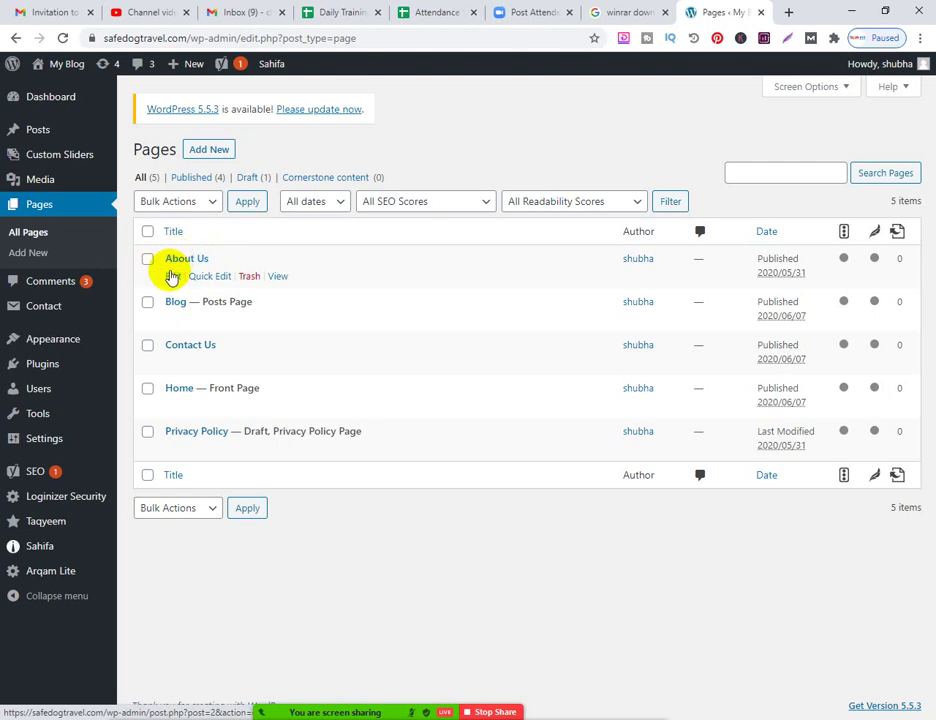
Open the About Us page for editing and examine its title, body text and the option sections below the editor
click(173, 277)
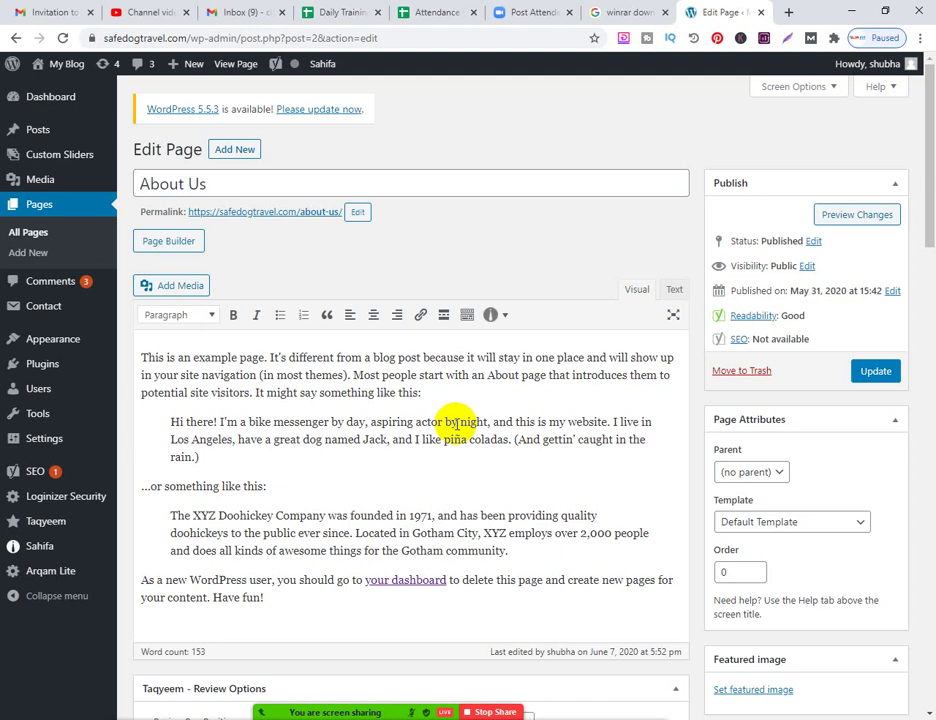
scroll(537, 462, down, 10)
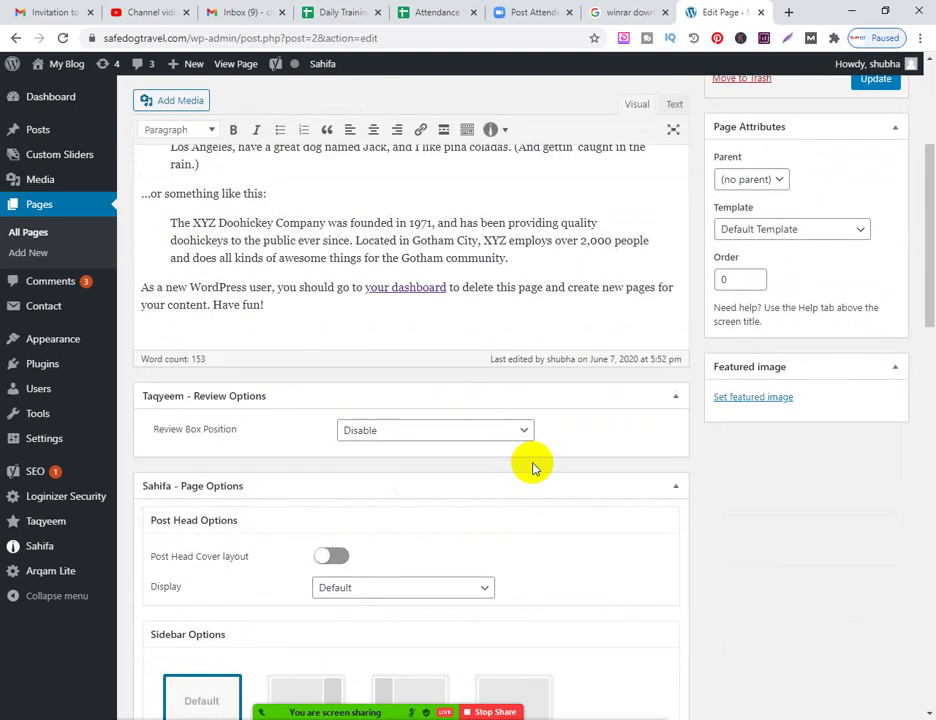
scroll(536, 465, up, 10)
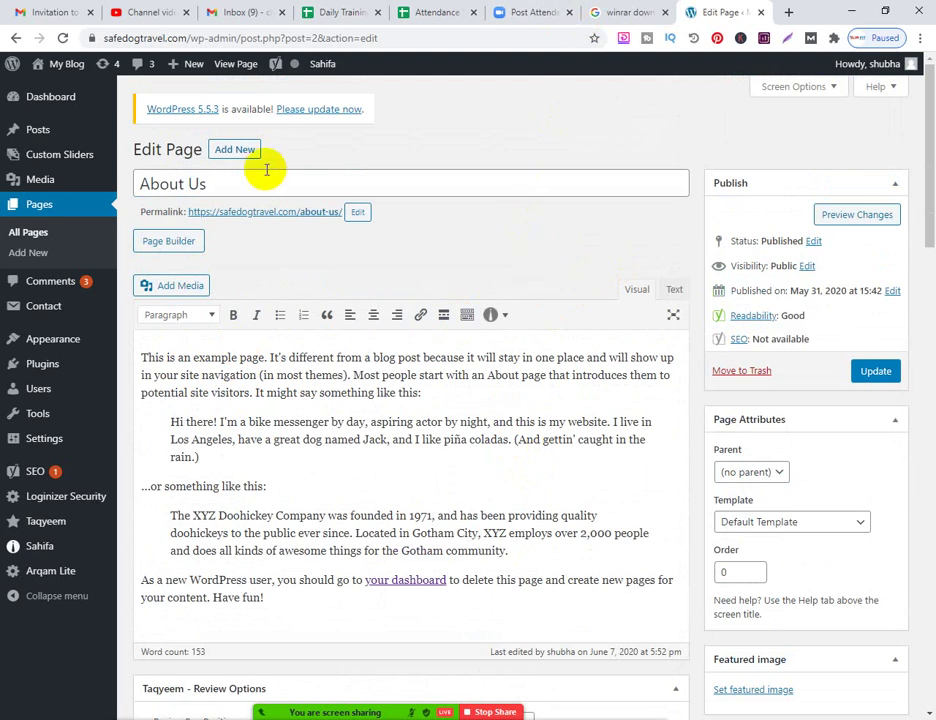
click(301, 180)
scroll(558, 234, down, 5)
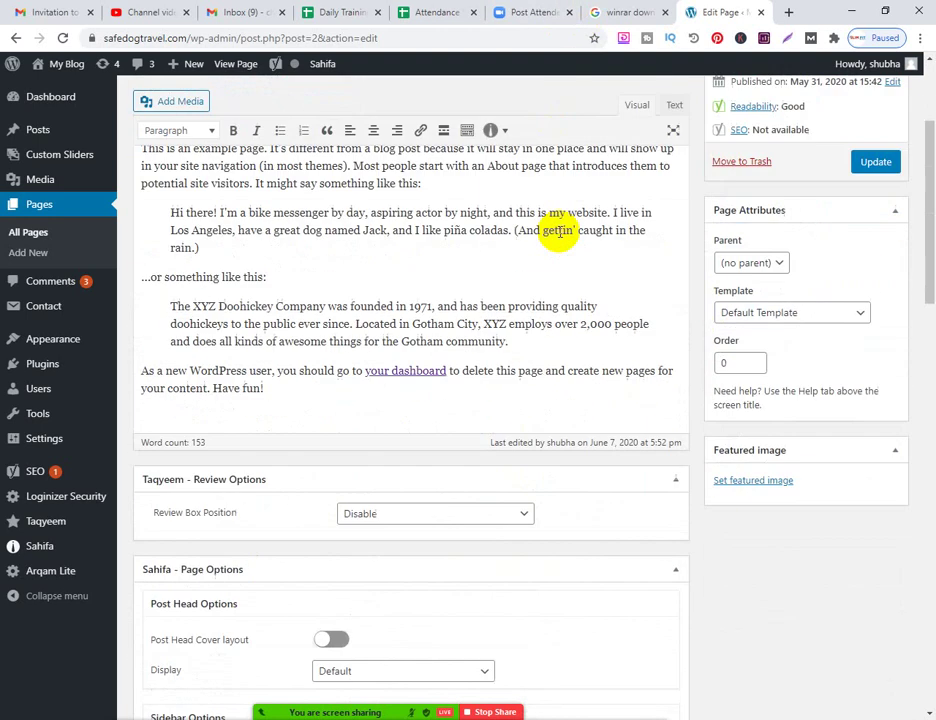
scroll(558, 236, down, 5)
scroll(558, 236, up, 5)
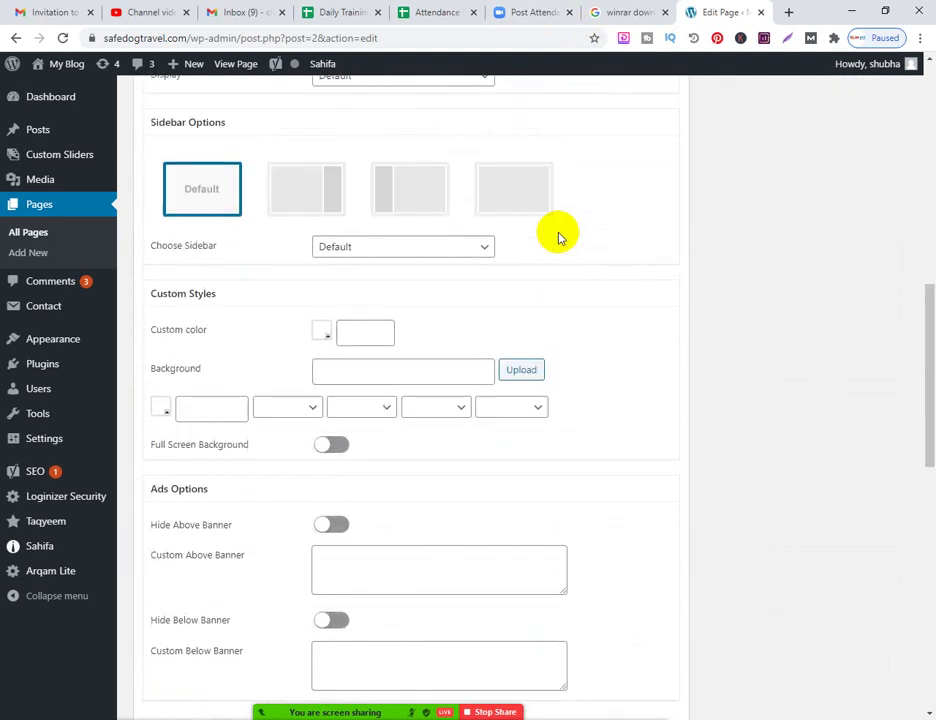
scroll(558, 235, up, 5)
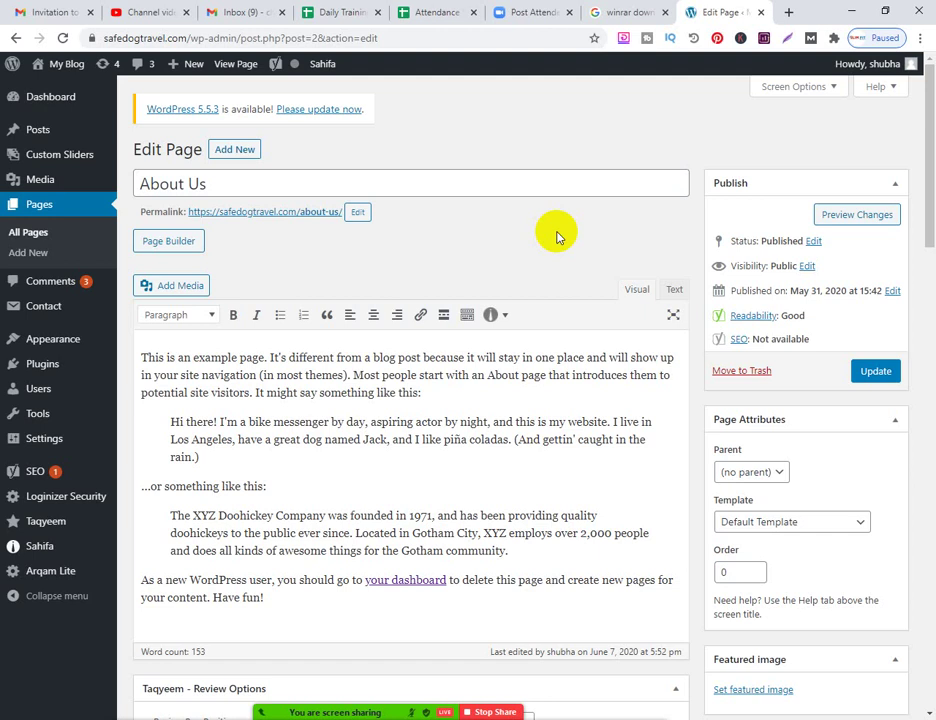
scroll(558, 236, down, 10)
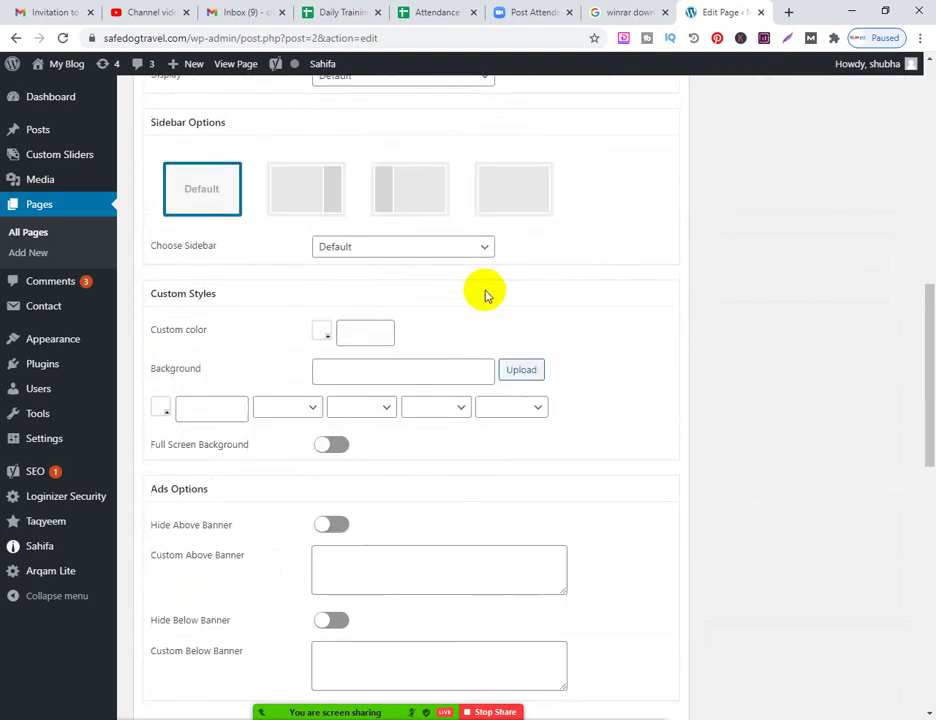
scroll(487, 285, up, 3)
scroll(487, 280, up, 8)
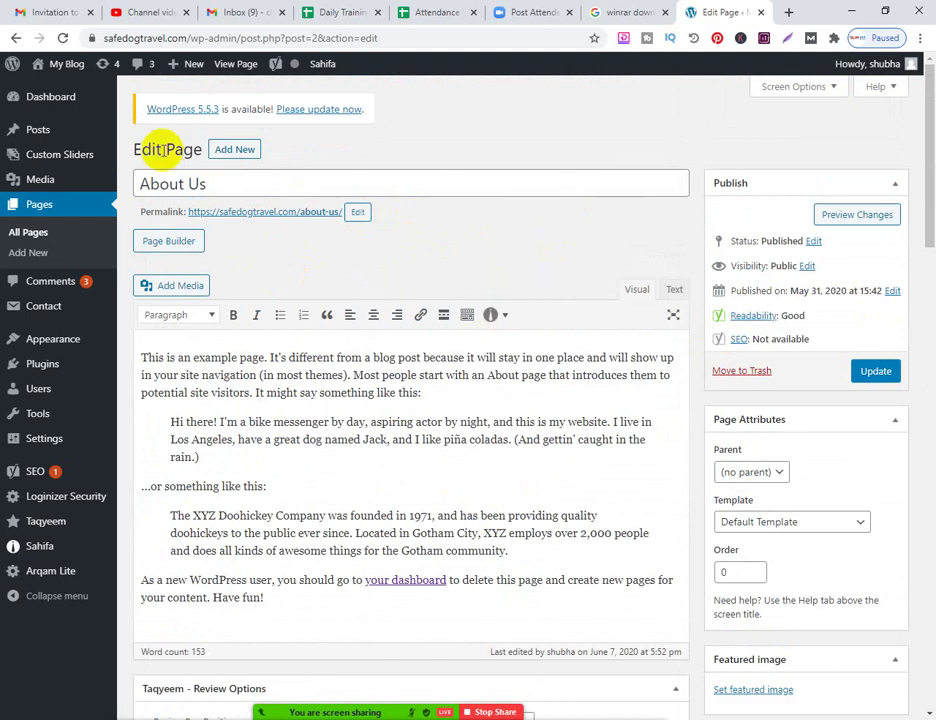
Return to the list of all pages and open the About Us page for editing again
click(15, 38)
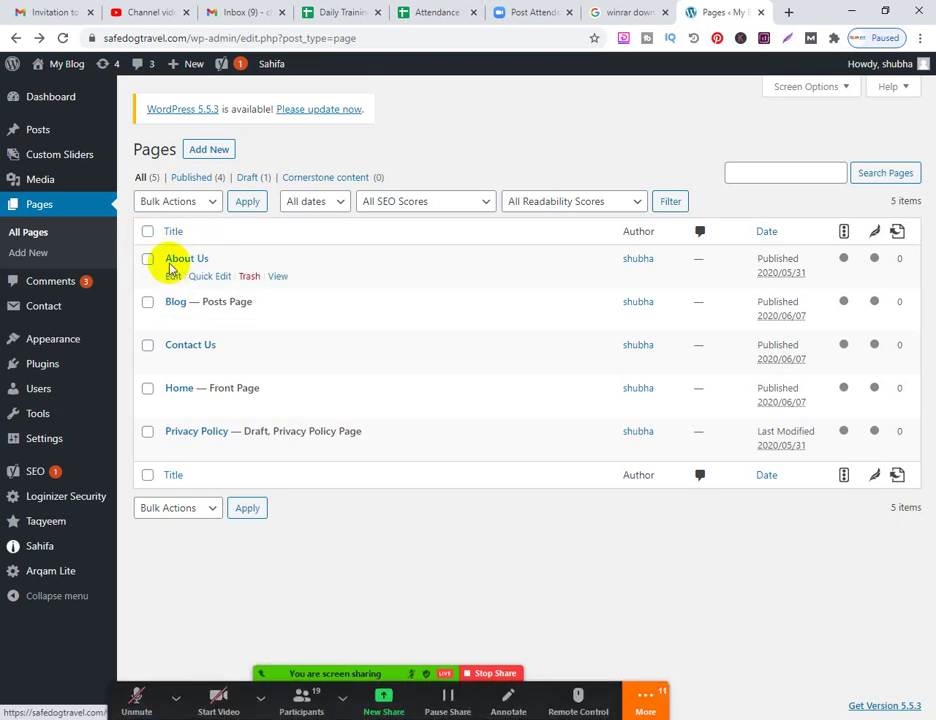
click(42, 207)
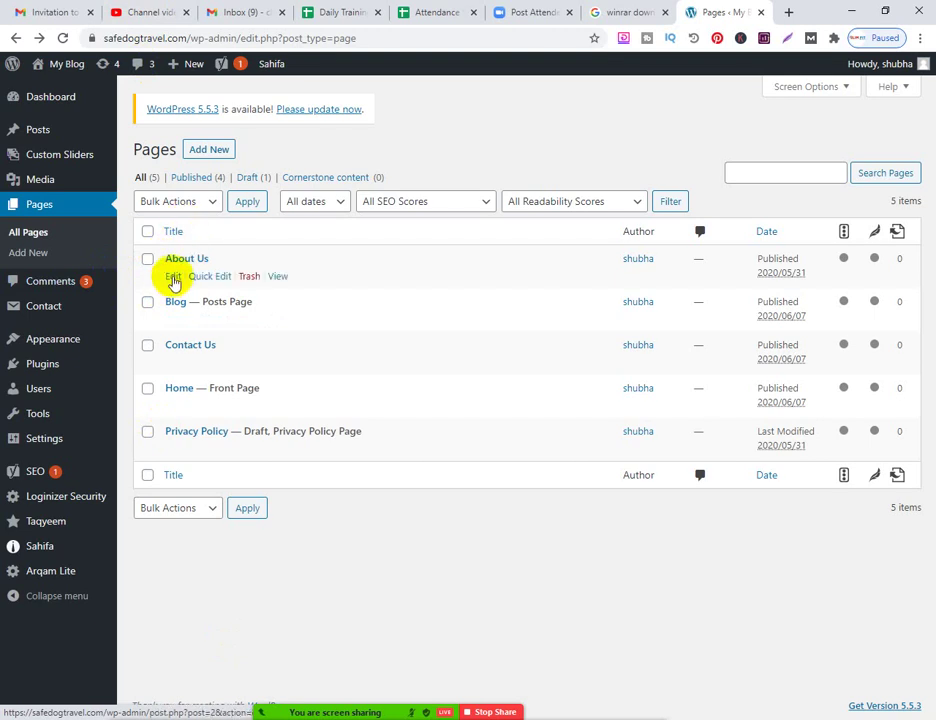
click(173, 278)
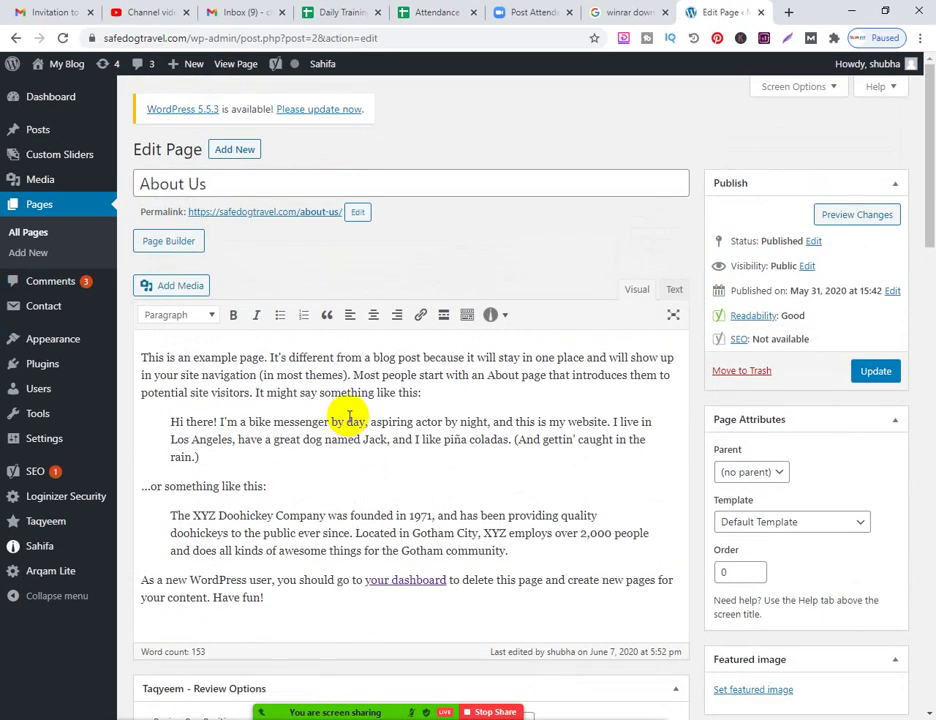
Delete all the example text from the About Us page's content
click(349, 420)
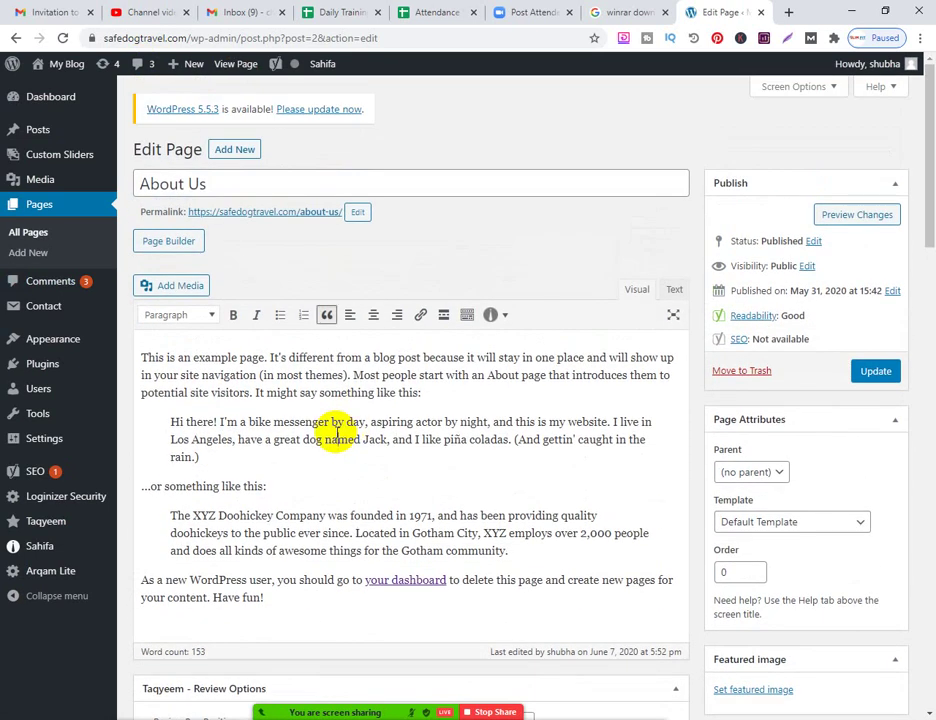
scroll(363, 432, down, 3)
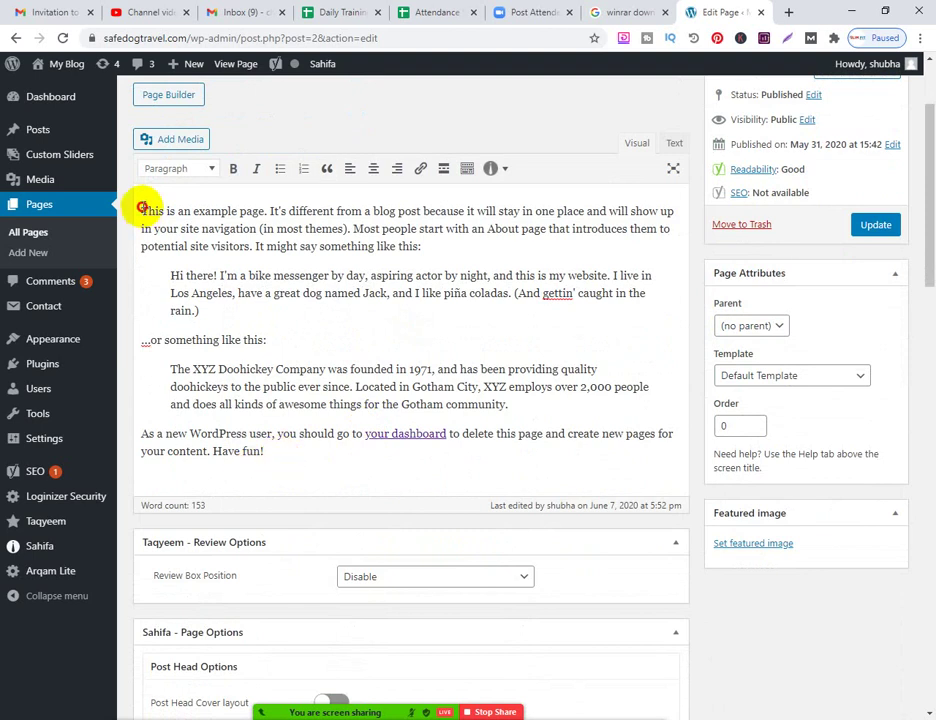
drag(142, 210, 310, 457)
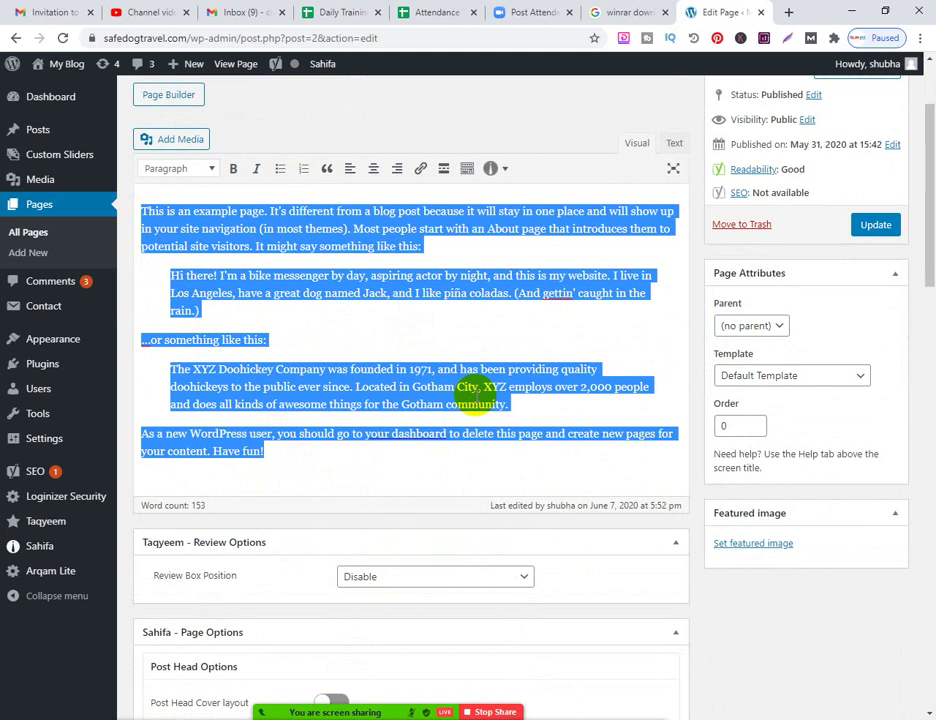
key(BackSpace)
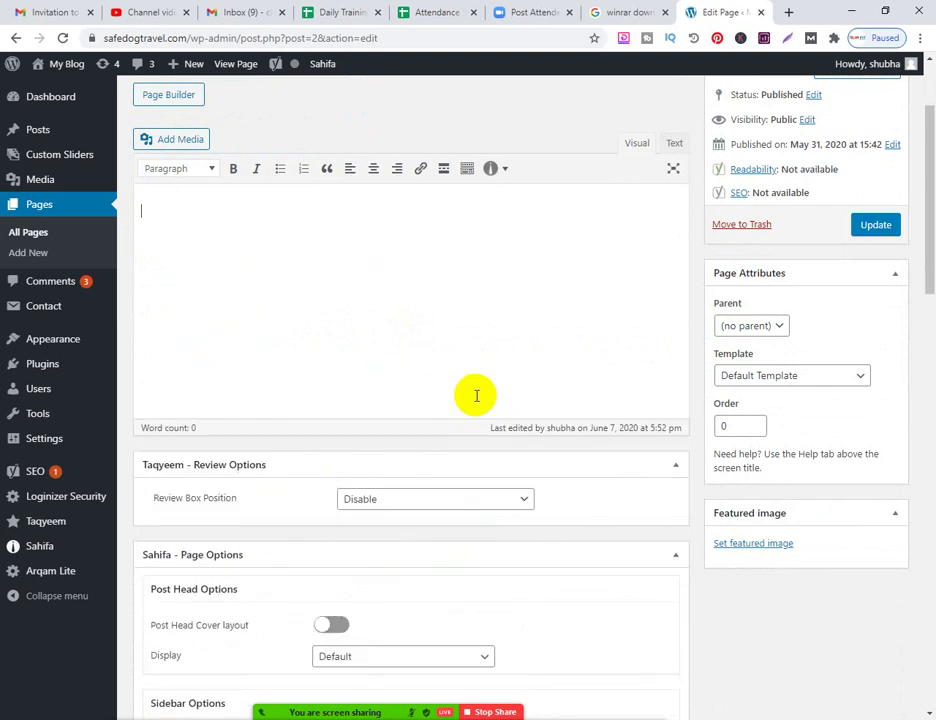
Look through the option sections below the About Us editor to the end, and place the cursor back in the empty content area
scroll(476, 394, up, 2)
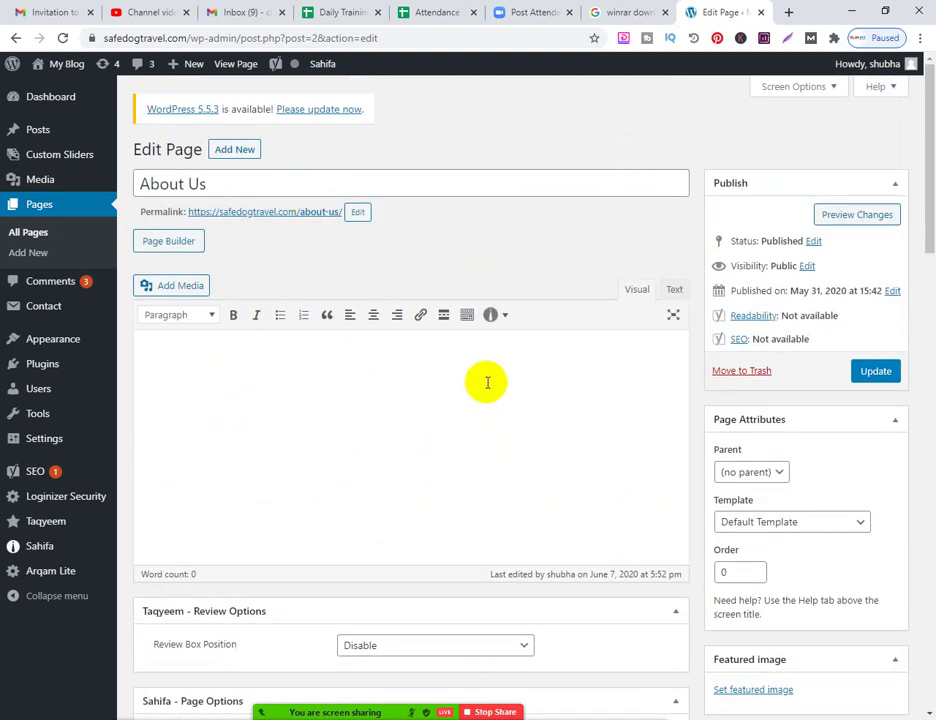
scroll(500, 340, down, 2)
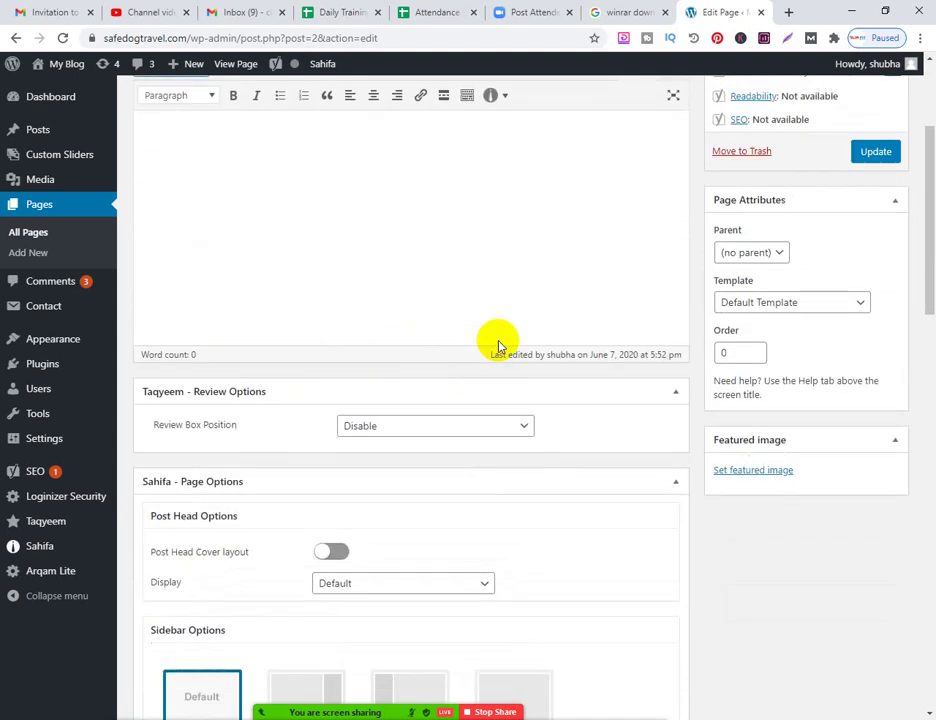
scroll(500, 345, down, 9)
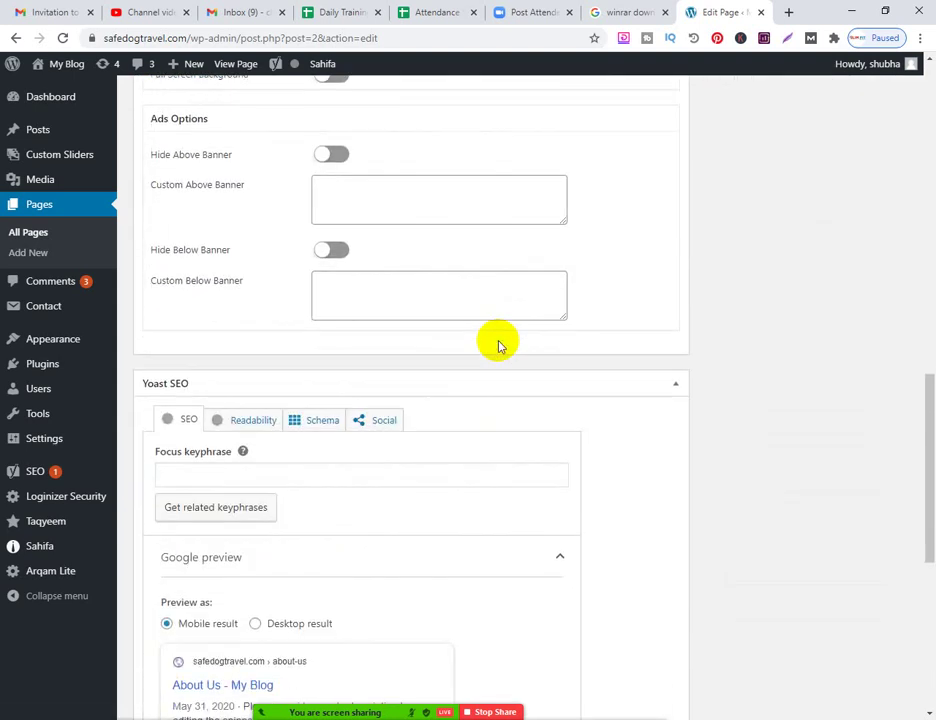
scroll(500, 345, down, 5)
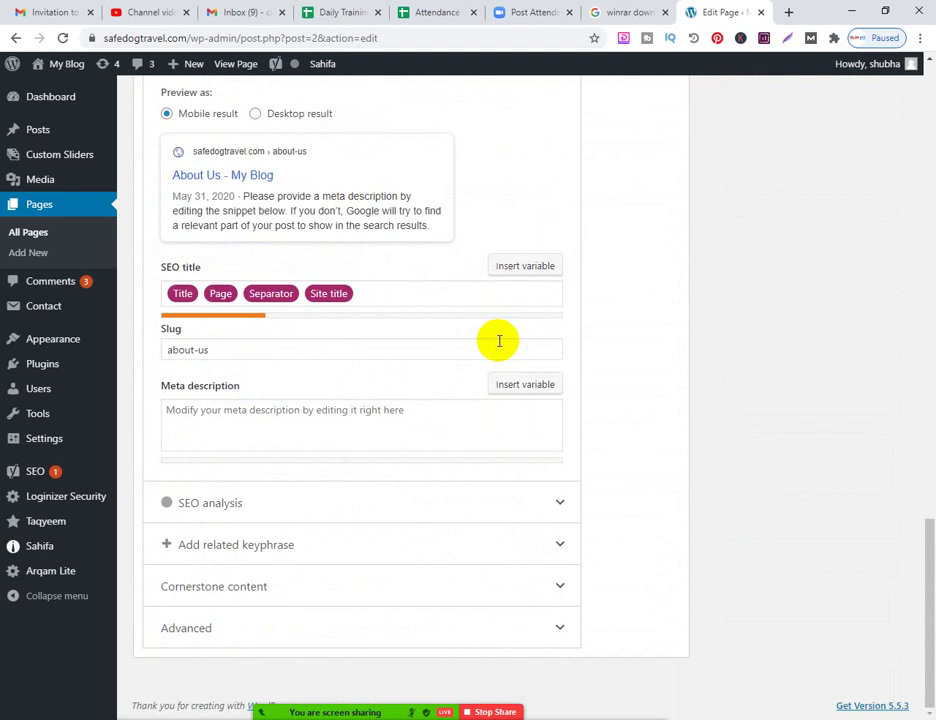
scroll(499, 341, up, 15)
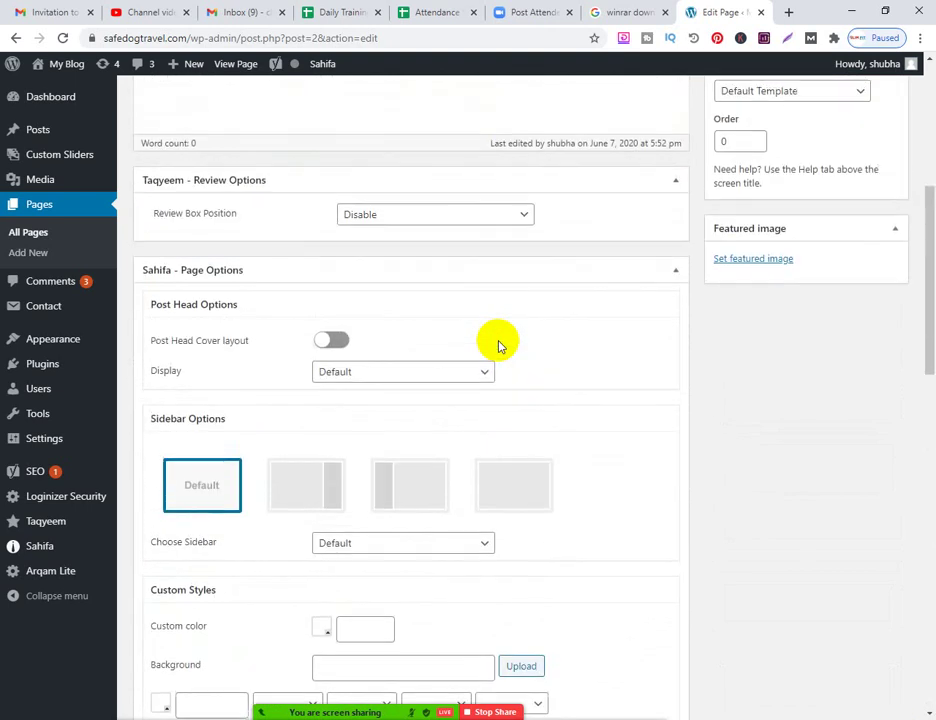
scroll(500, 345, up, 4)
click(219, 361)
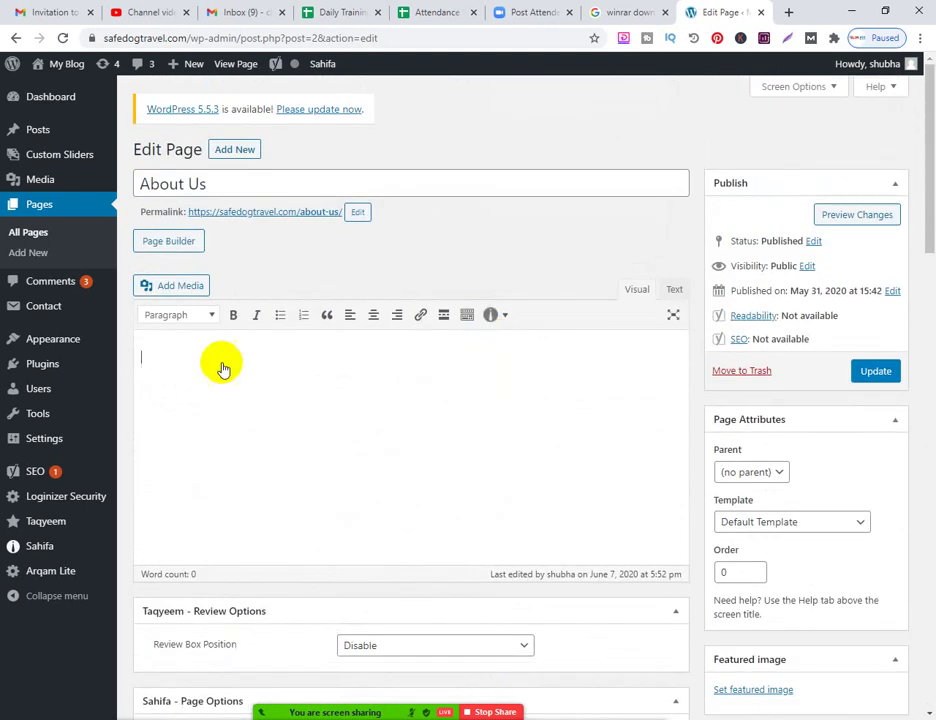
click(161, 355)
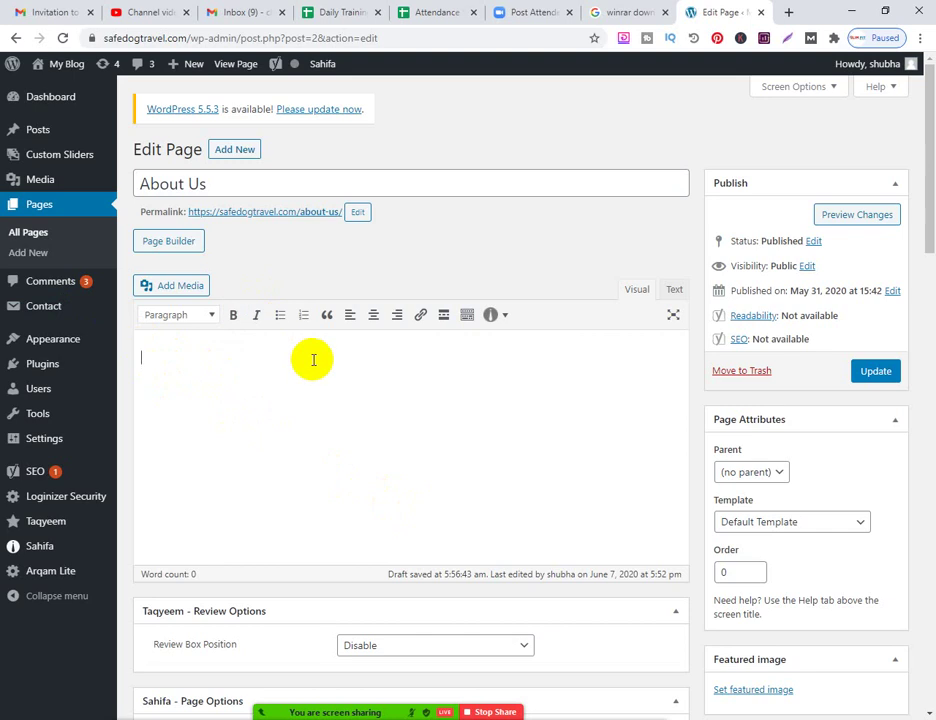
Examine the Yoast SEO section of the About Us page and place the cursor in its focus keyphrase field
scroll(312, 360, down, 3)
scroll(313, 361, down, 7)
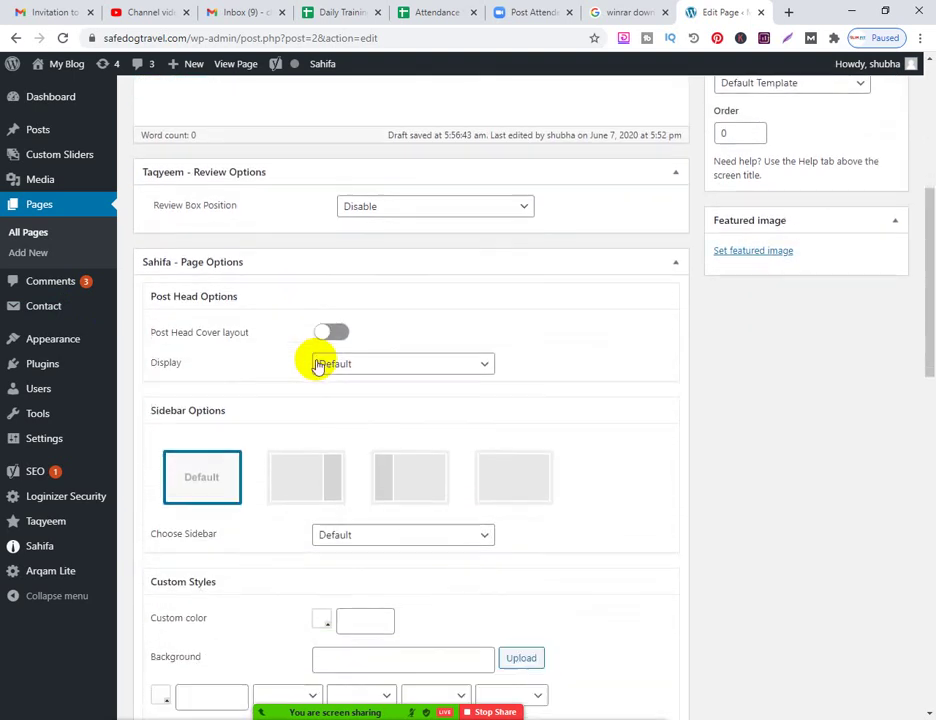
scroll(316, 362, down, 8)
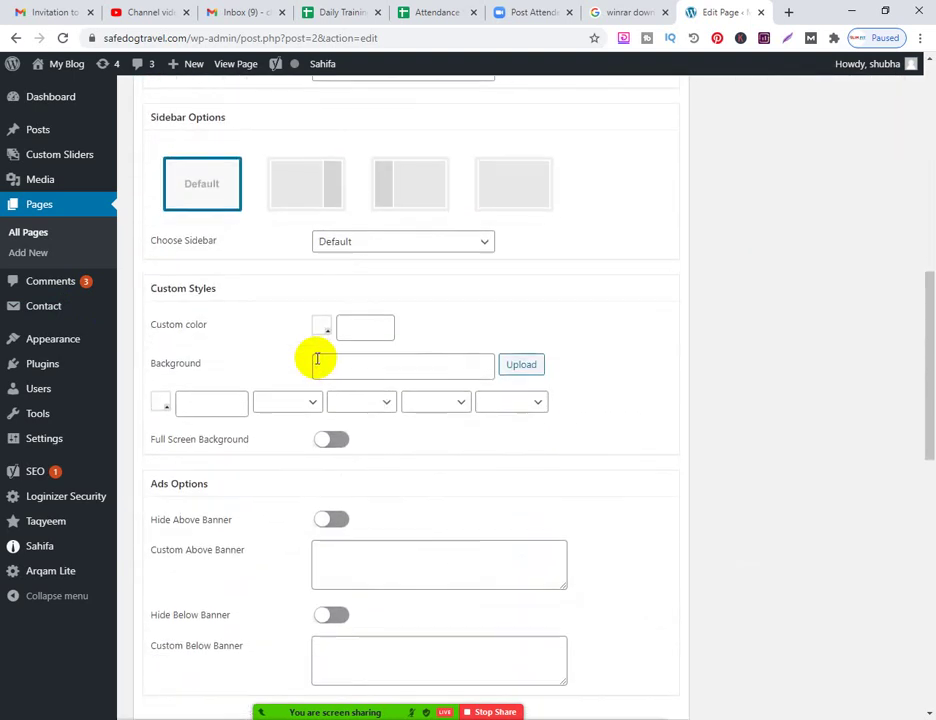
scroll(316, 360, down, 4)
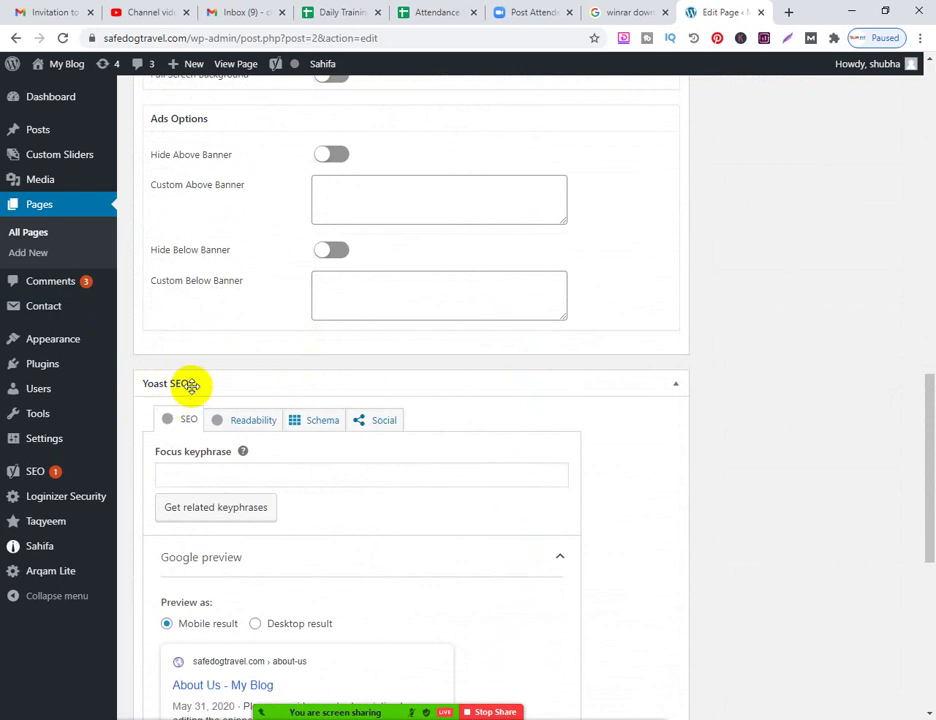
scroll(432, 372, up, 2)
scroll(286, 391, down, 3)
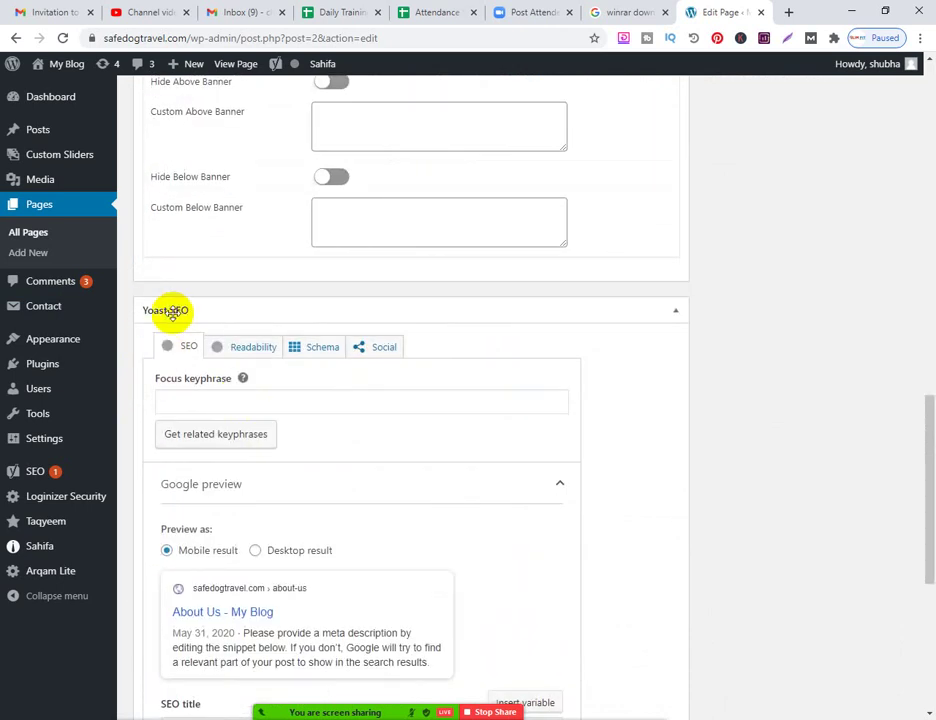
scroll(355, 261, down, 2)
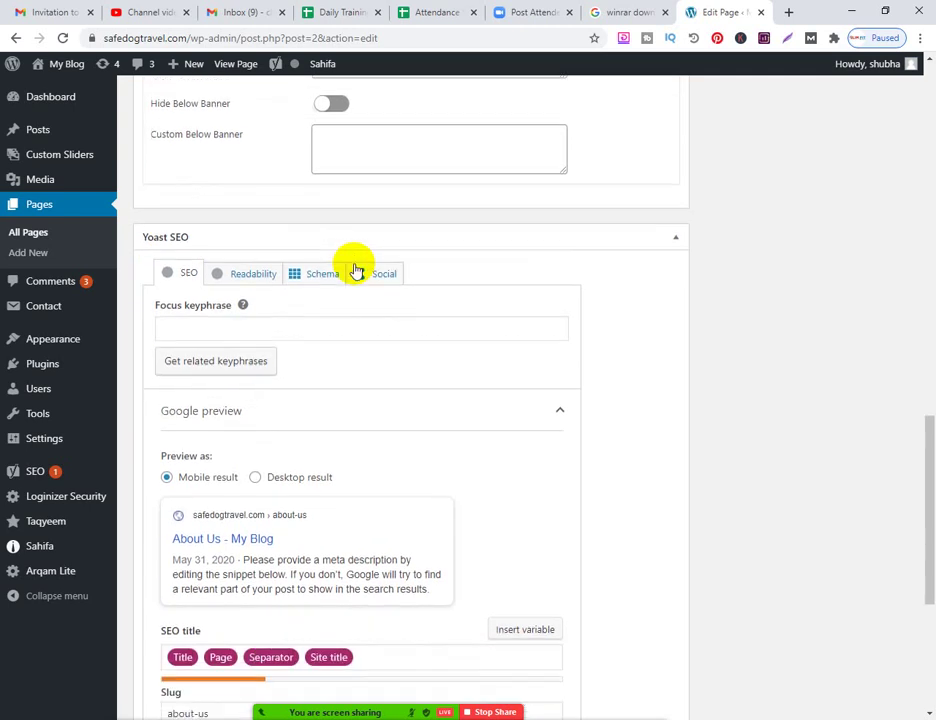
click(205, 327)
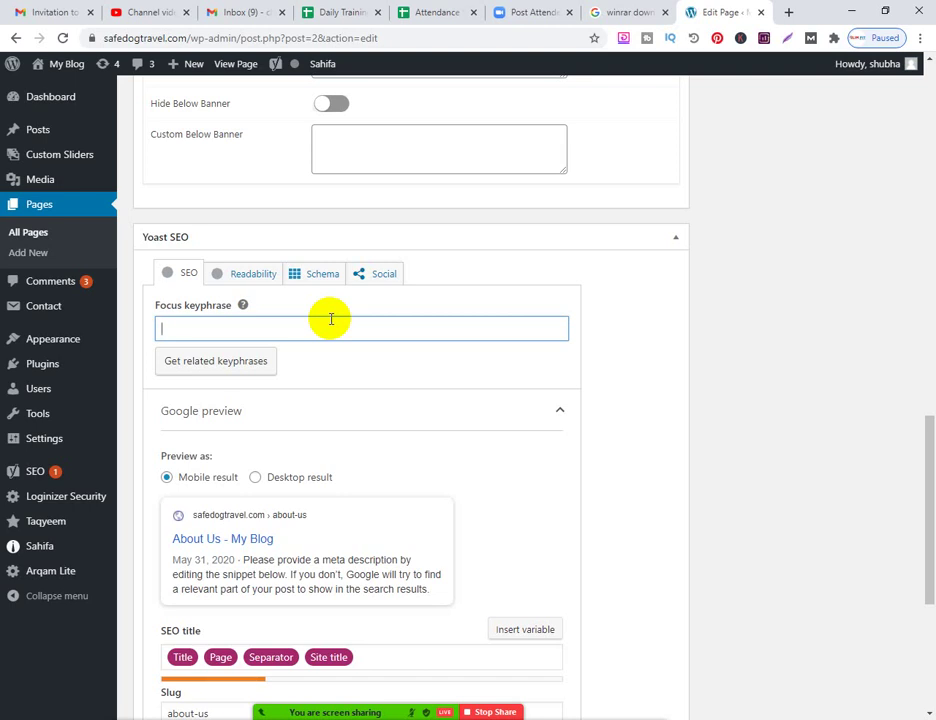
scroll(331, 319, up, 20)
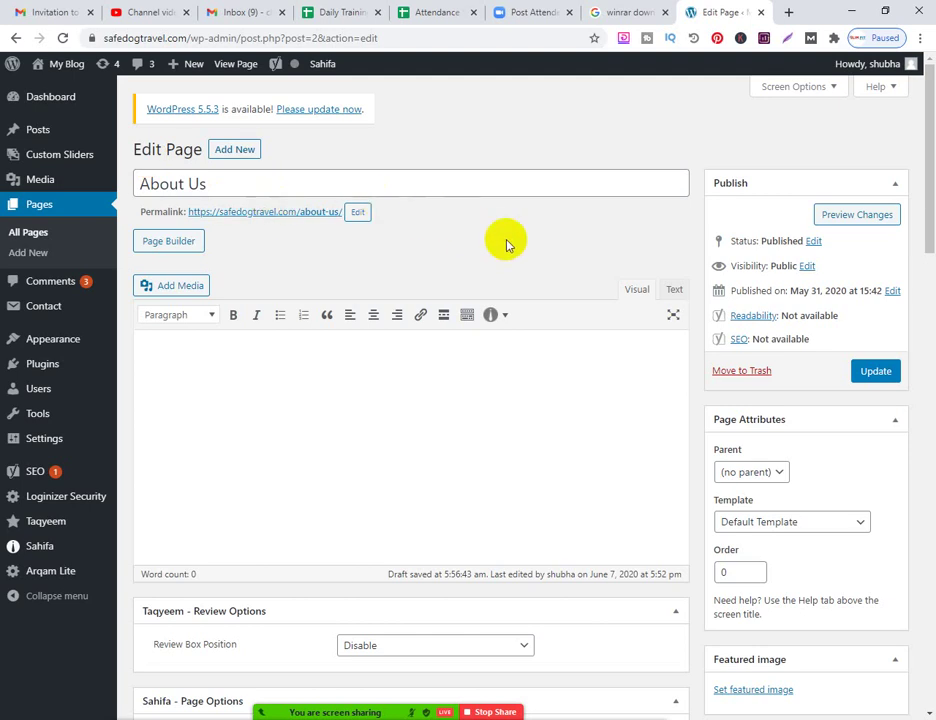
scroll(507, 244, down, 5)
scroll(515, 250, up, 2)
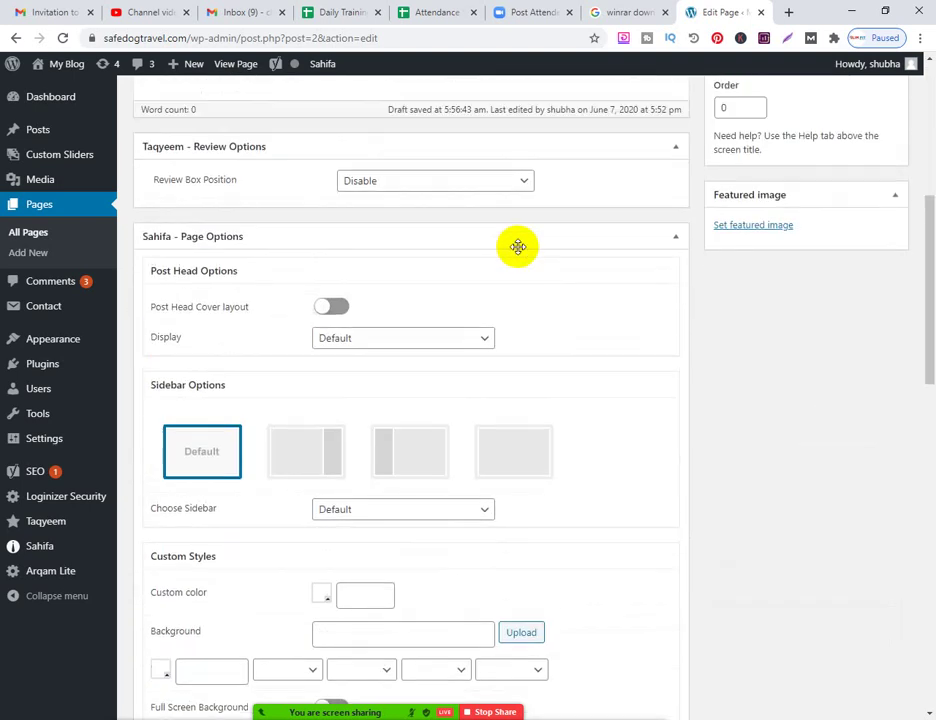
Enter "Dog travel" as the About Us page's focus keyphrase in the Yoast SEO section
scroll(519, 250, down, 3)
scroll(520, 253, down, 7)
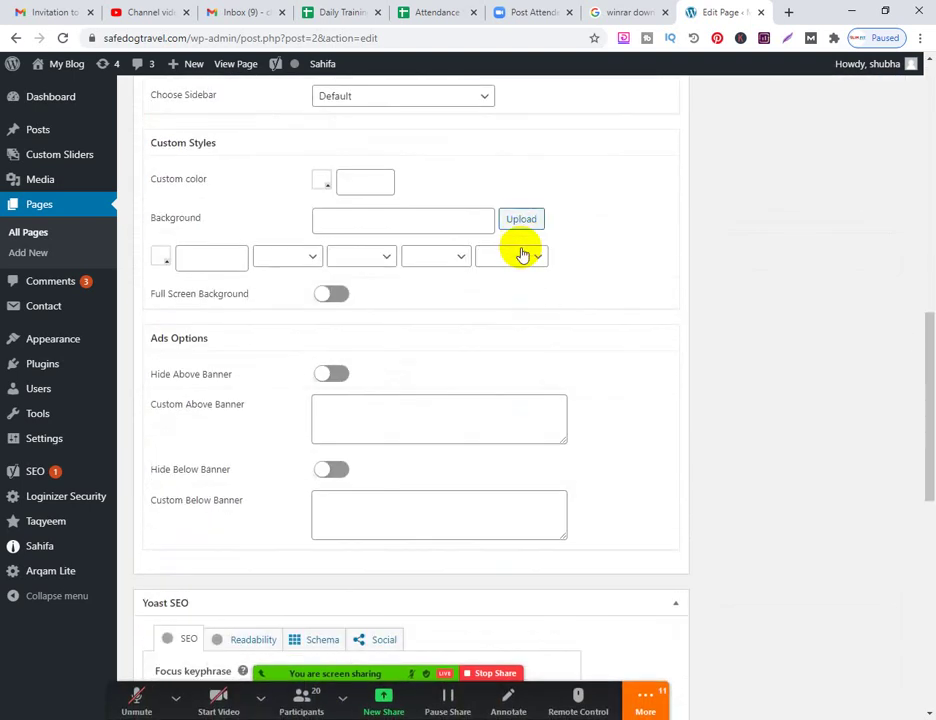
click(514, 246)
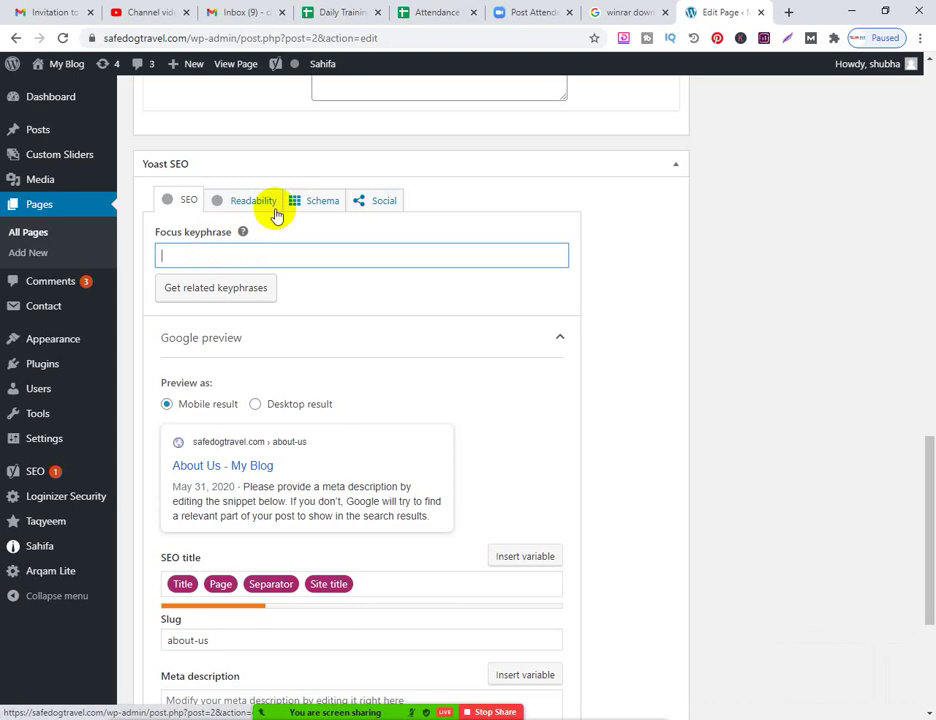
text(Dog travel)
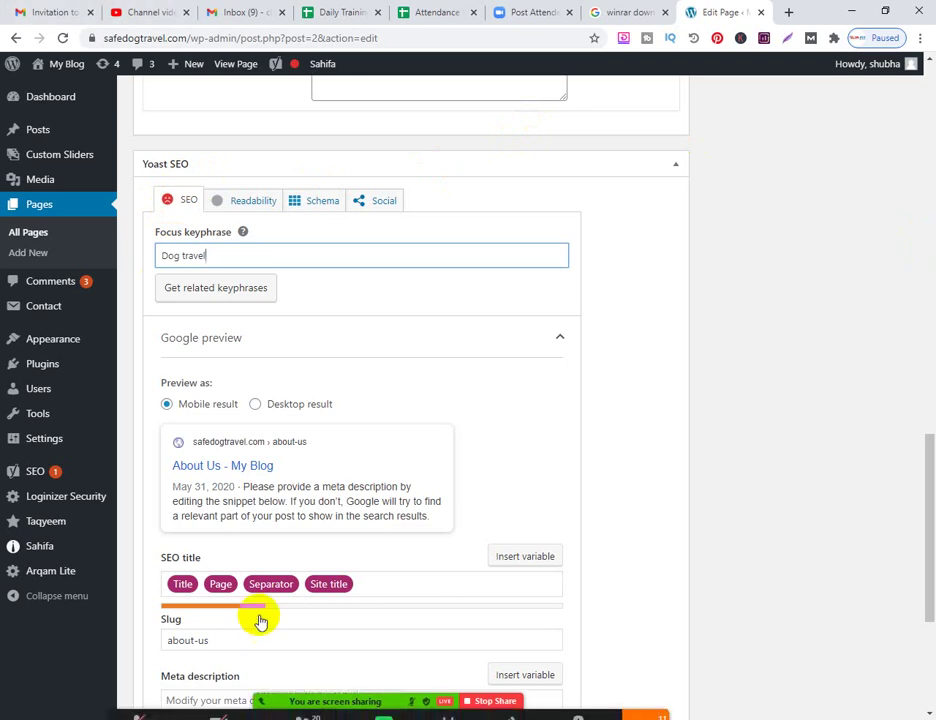
click(52, 140)
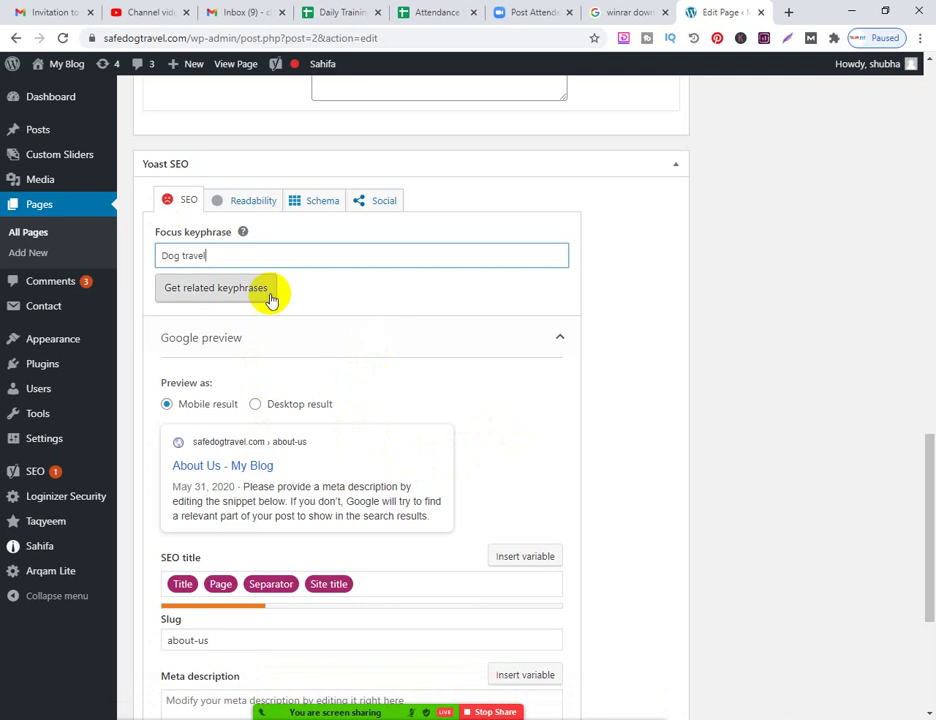
Examine the SEO title's variables alongside the focus keyphrase and the title of a WinRAR result in the open Google search
scroll(478, 428, down, 2)
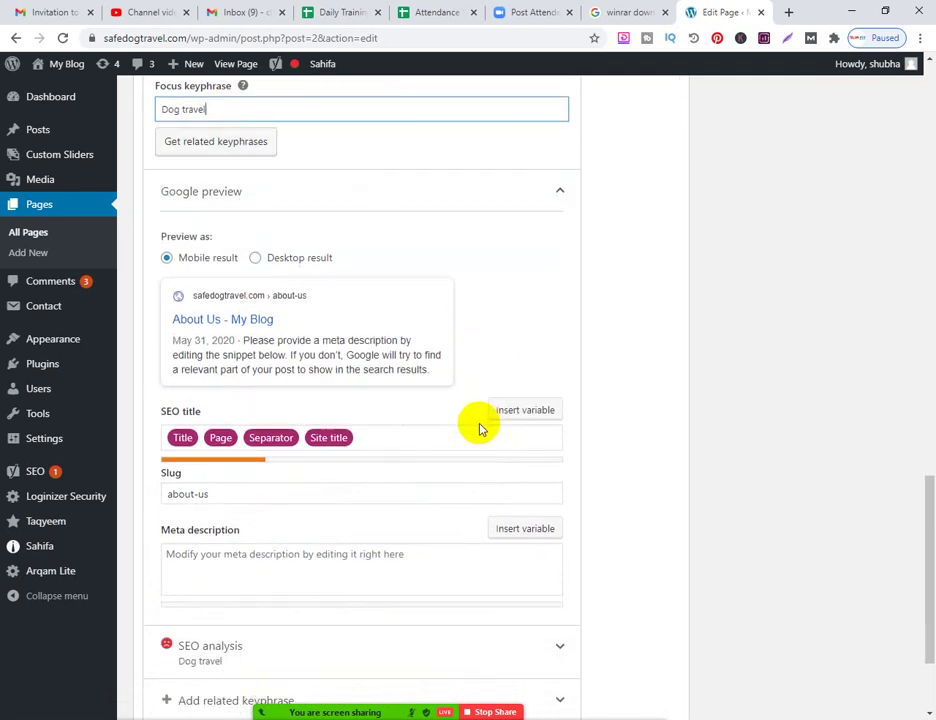
scroll(478, 428, down, 1)
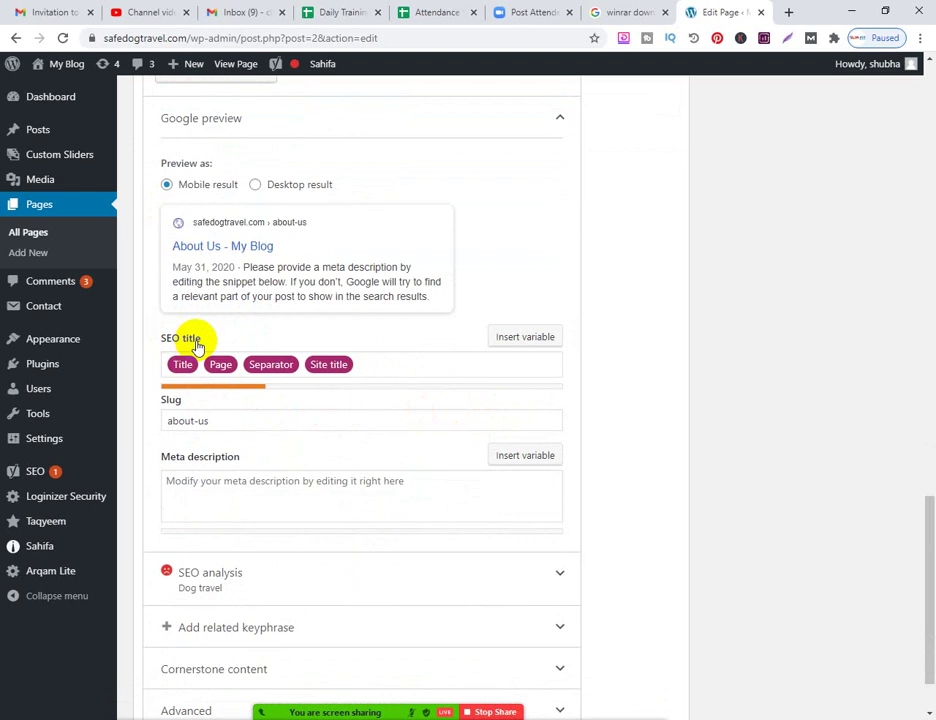
click(357, 367)
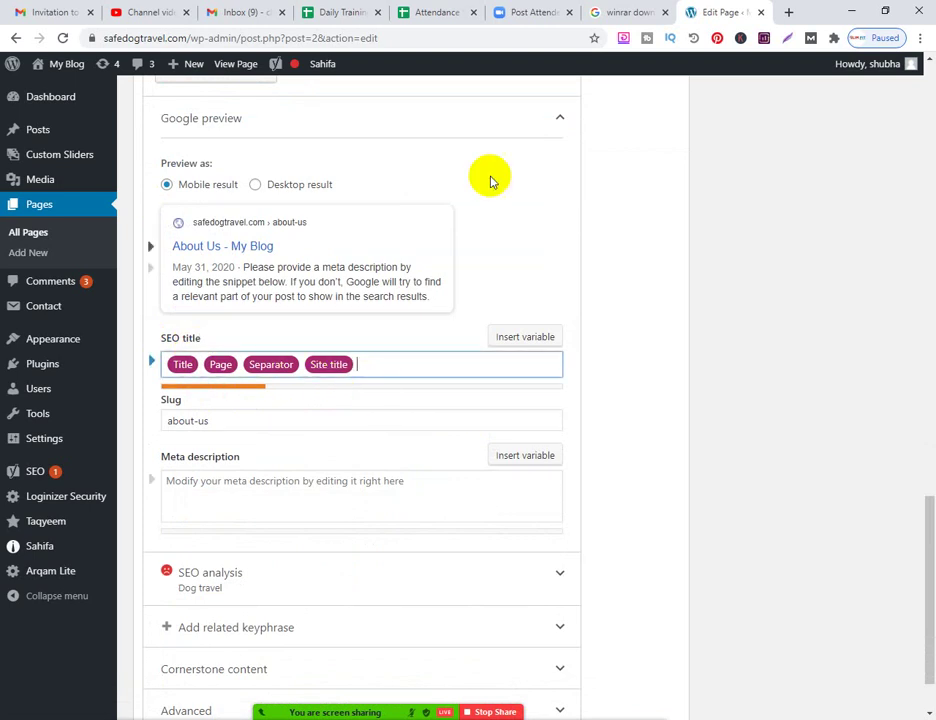
click(625, 12)
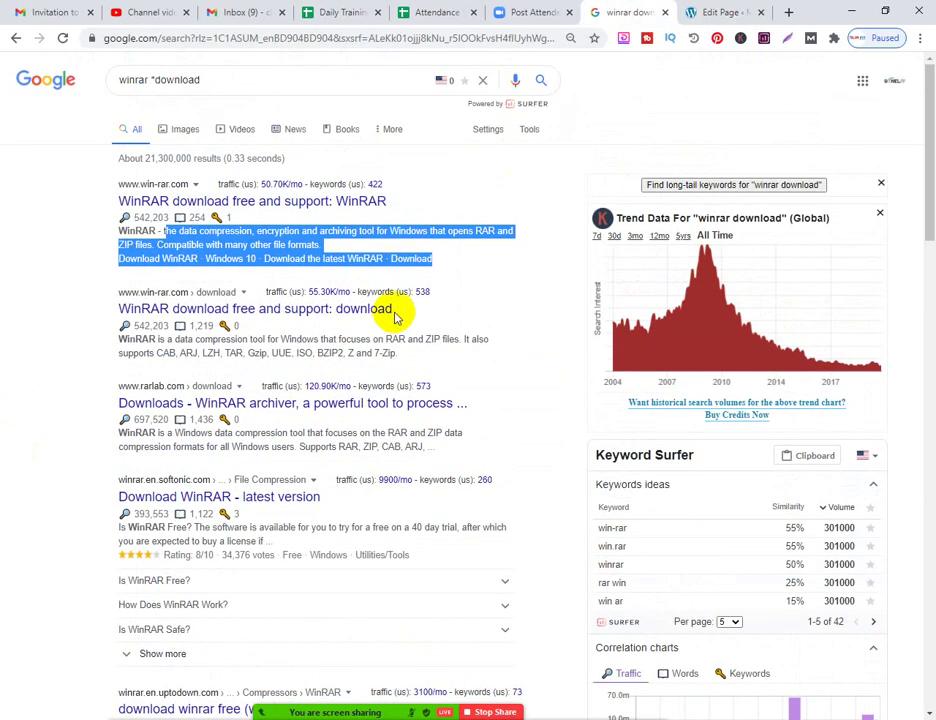
drag(388, 309, 117, 314)
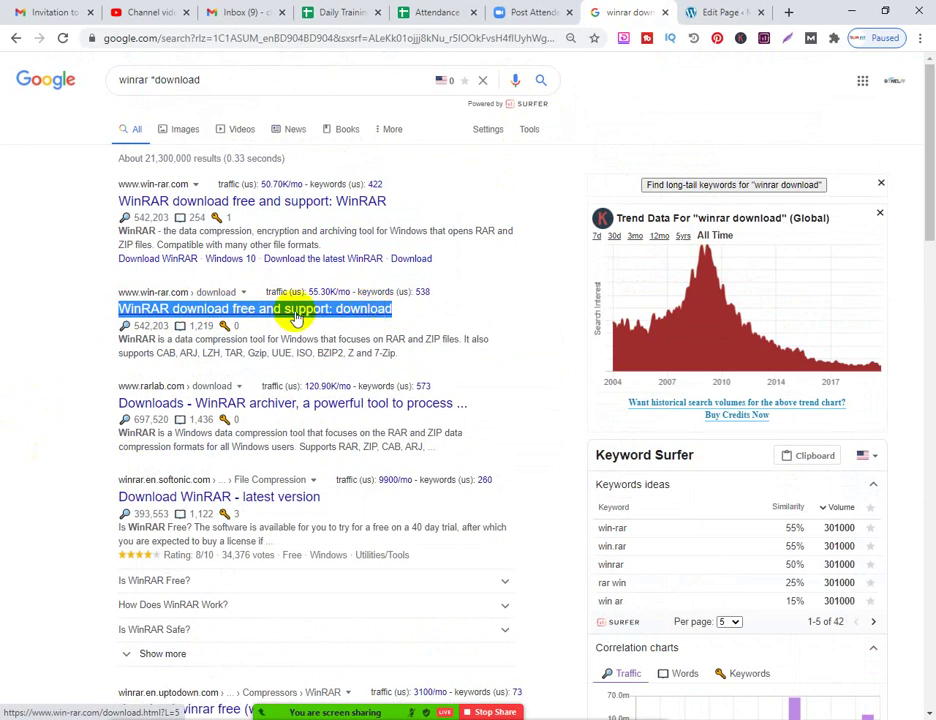
click(712, 12)
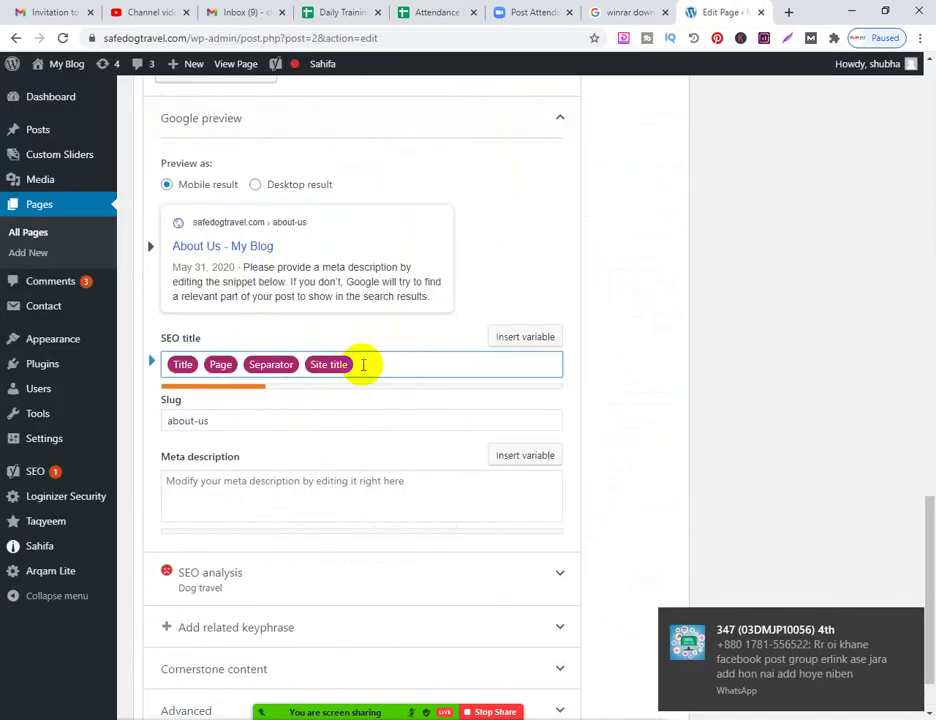
drag(363, 365, 148, 359)
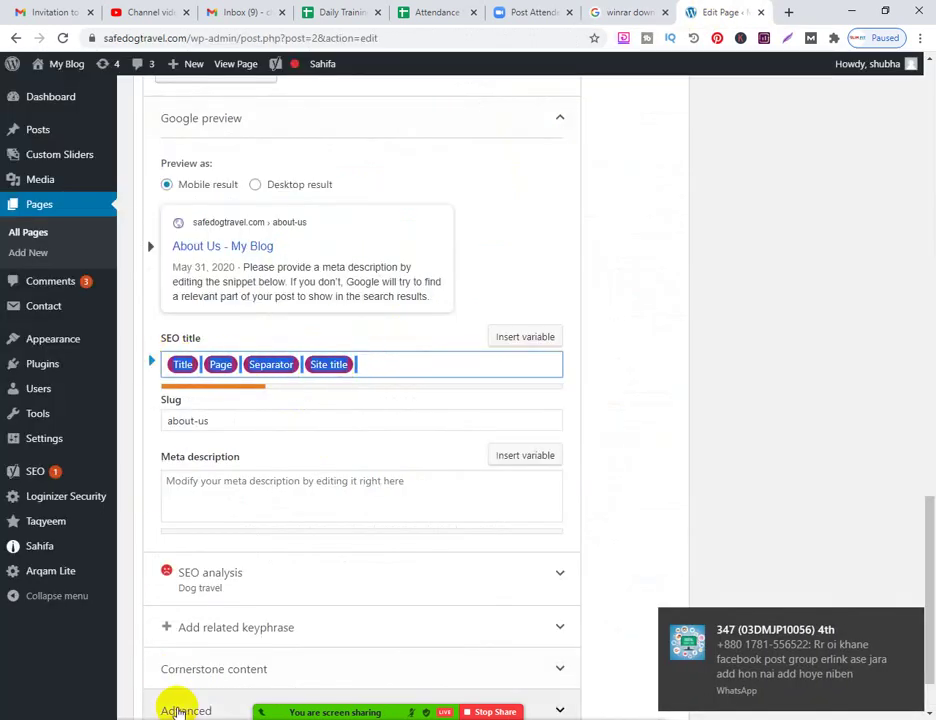
scroll(177, 710, up, 2)
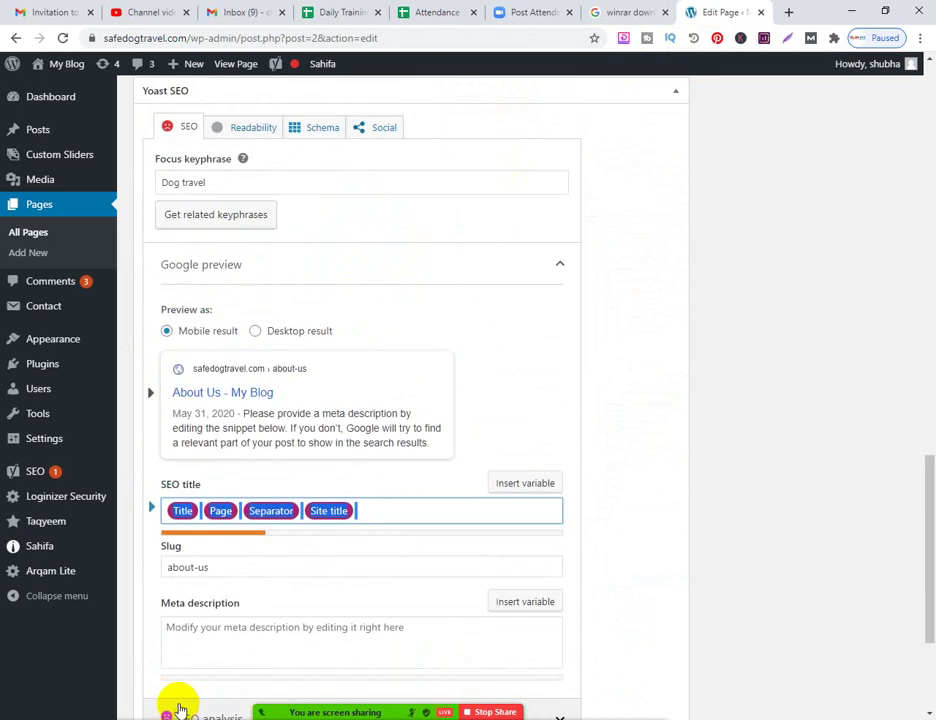
drag(215, 184, 164, 183)
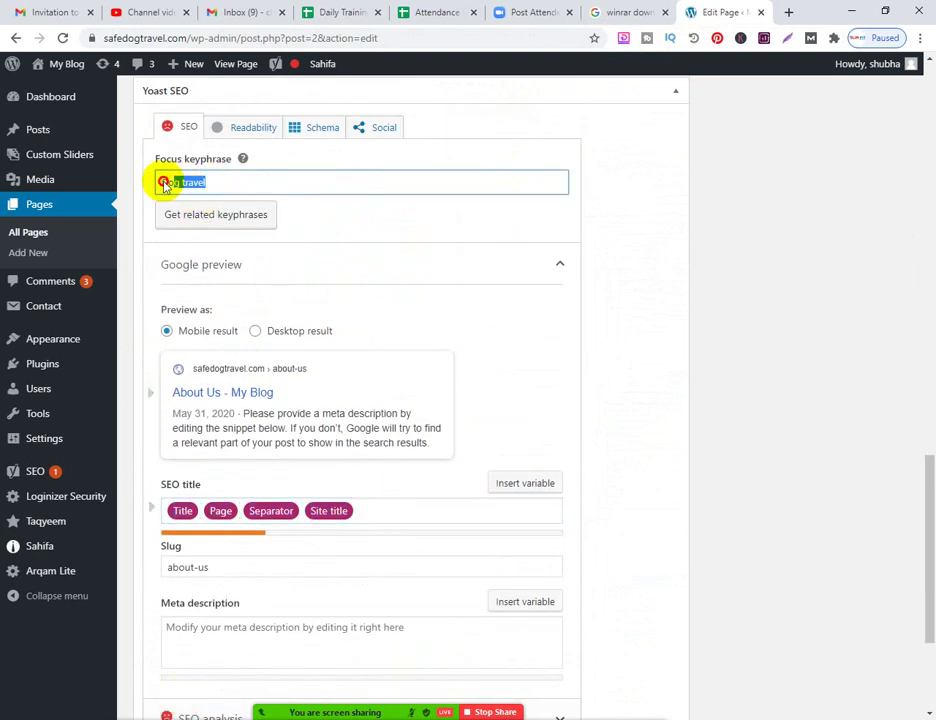
scroll(334, 579, down, 1)
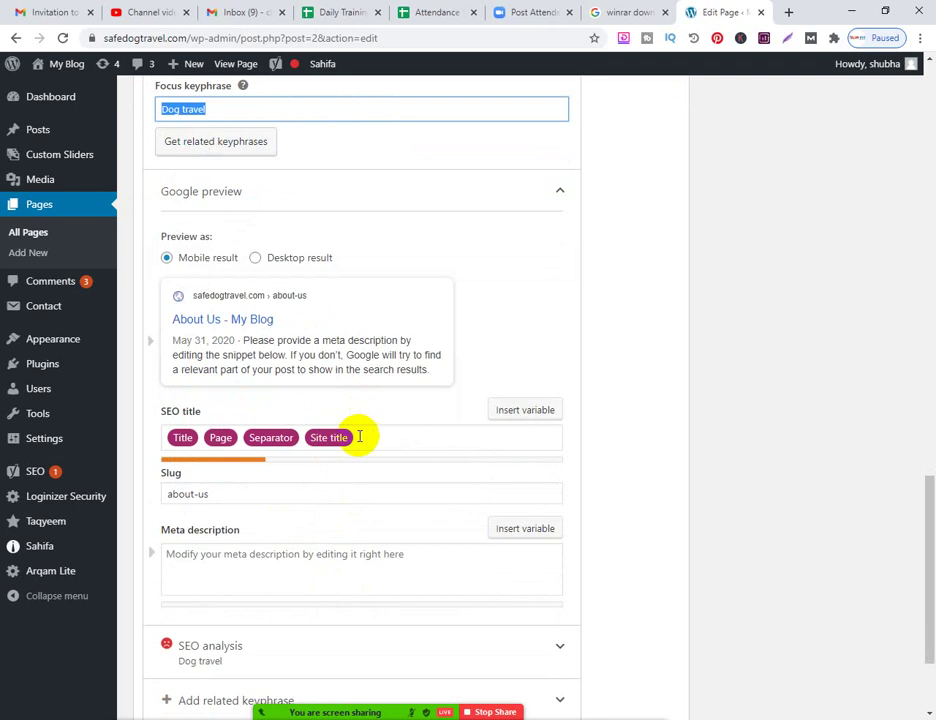
click(359, 437)
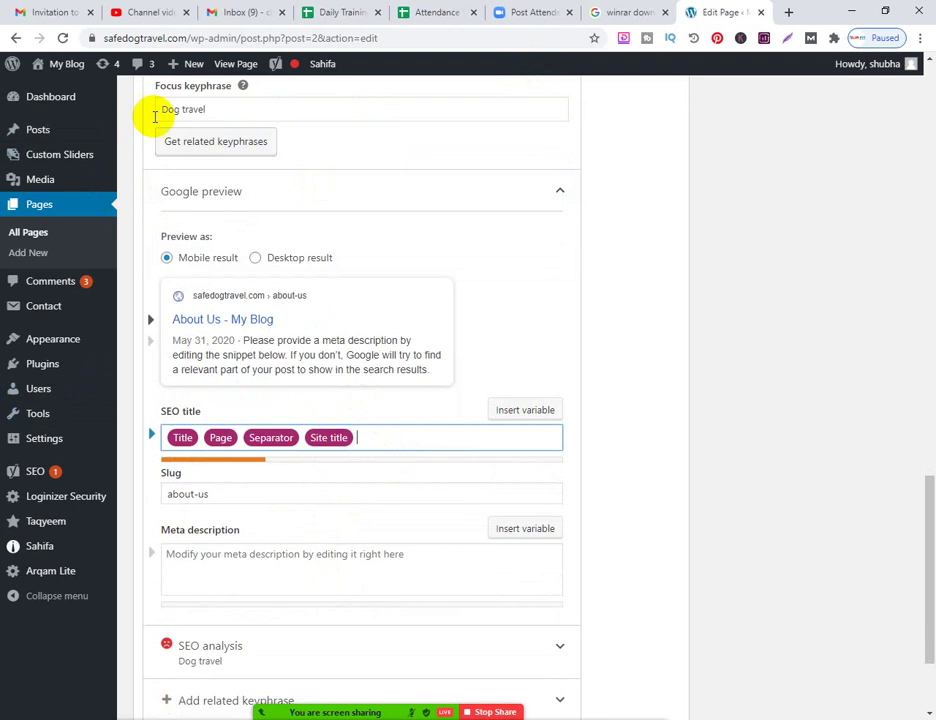
drag(363, 441, 163, 441)
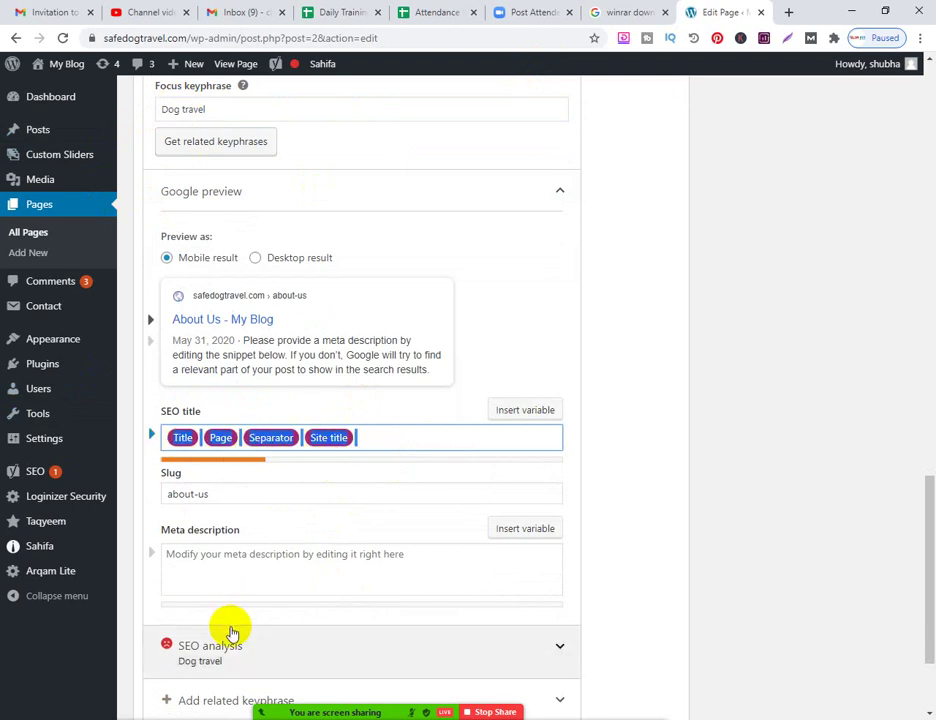
Search Google for "dog travel" and look through the titles of the top results
click(618, 12)
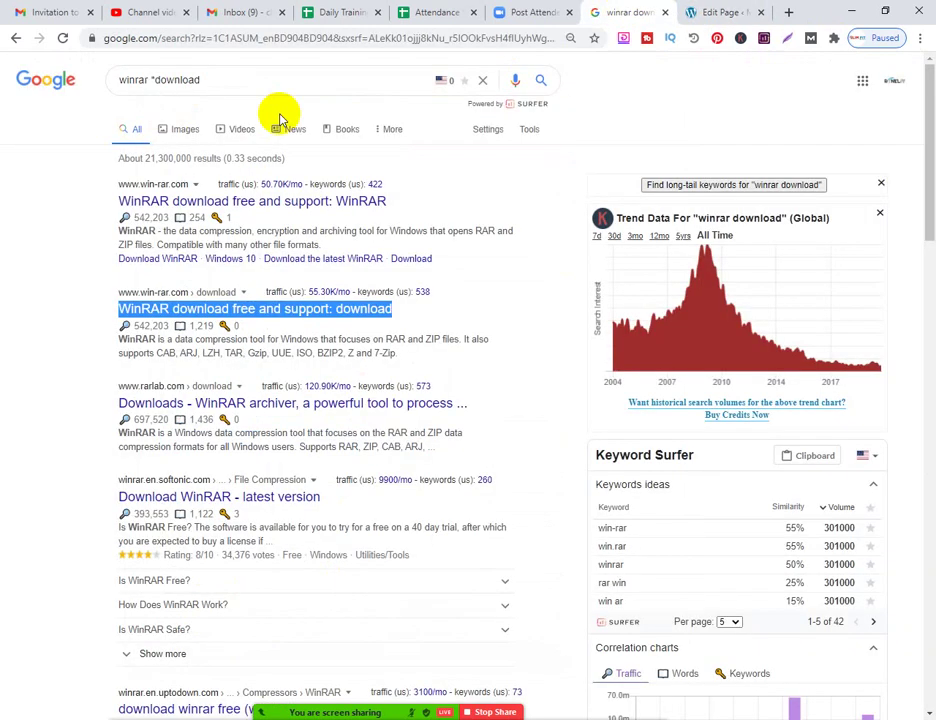
drag(219, 74, 29, 96)
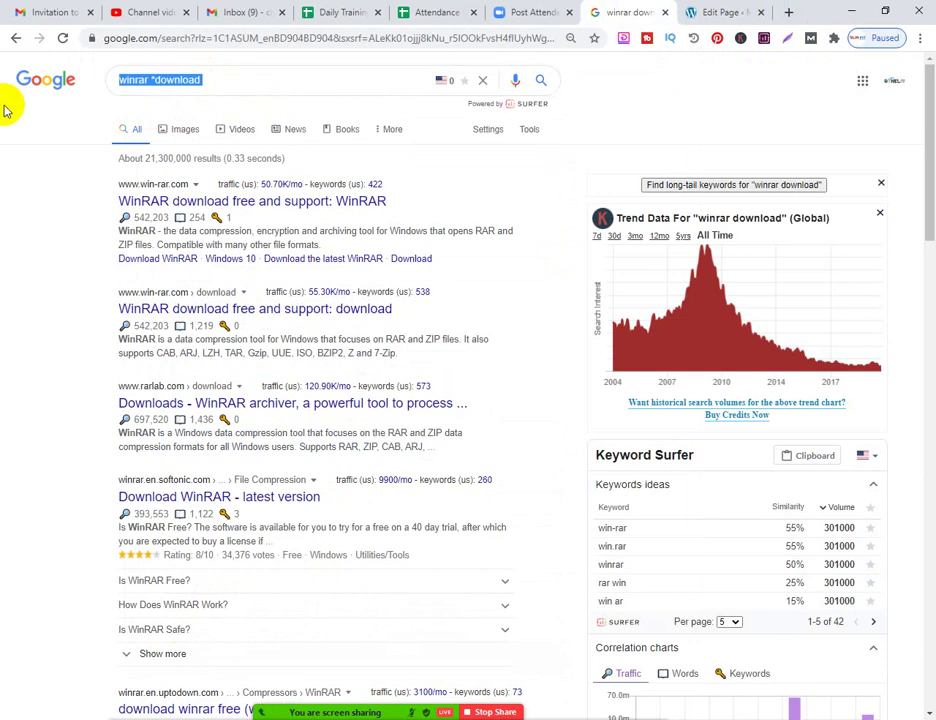
text(dog t)
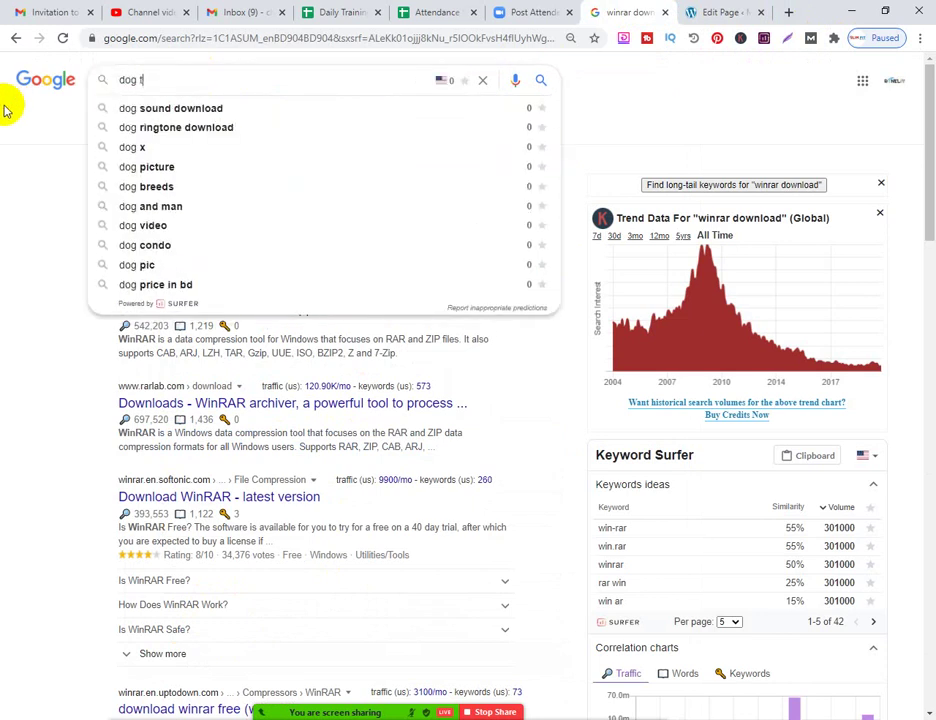
text(ravel)
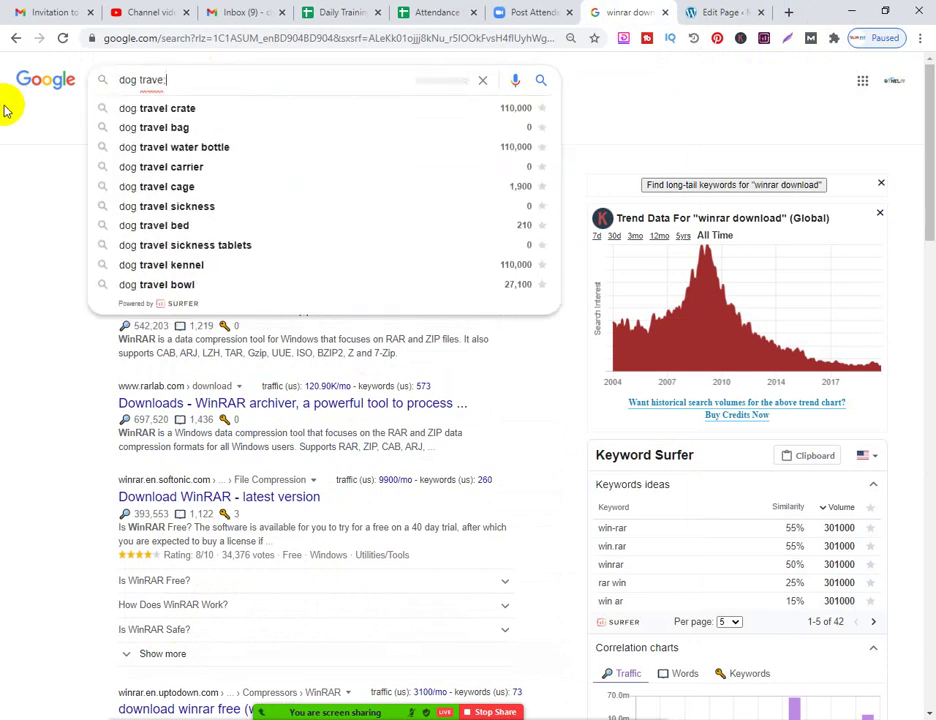
key(Return)
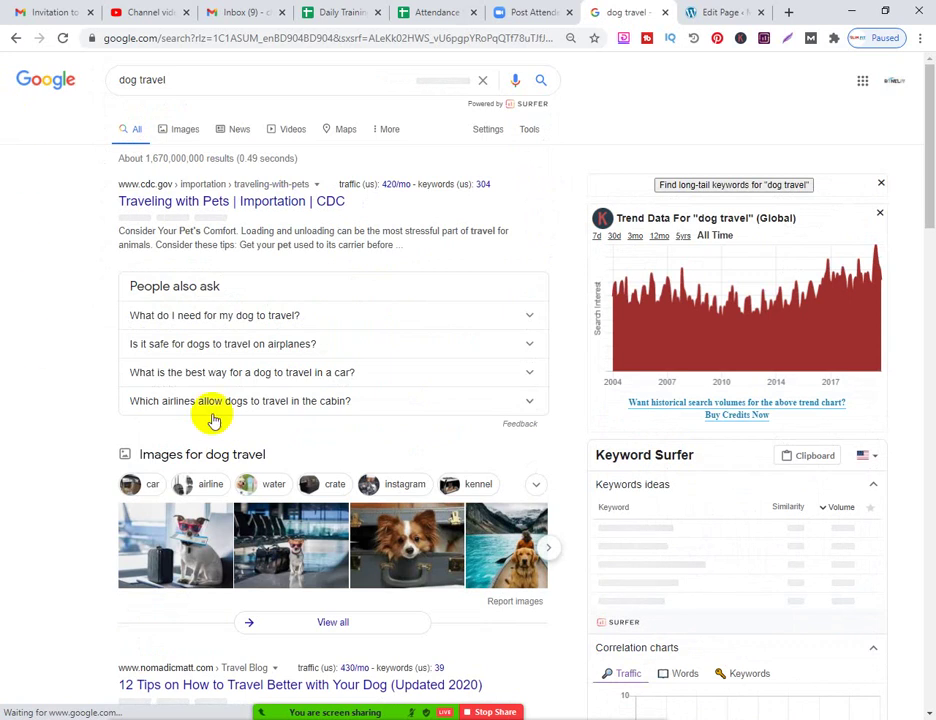
scroll(397, 340, down, 4)
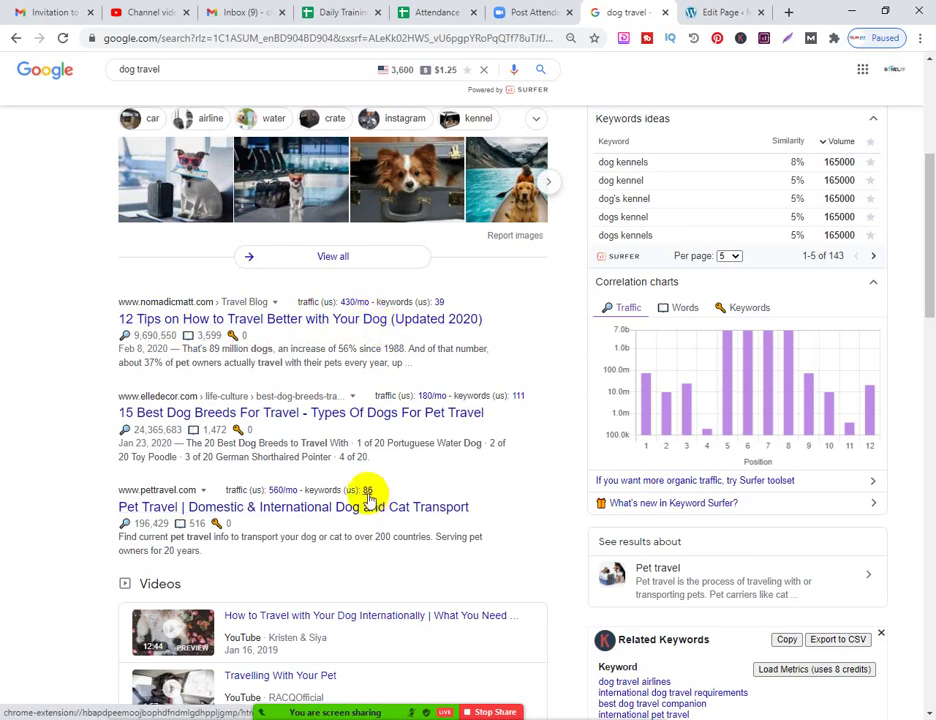
scroll(275, 470, down, 2)
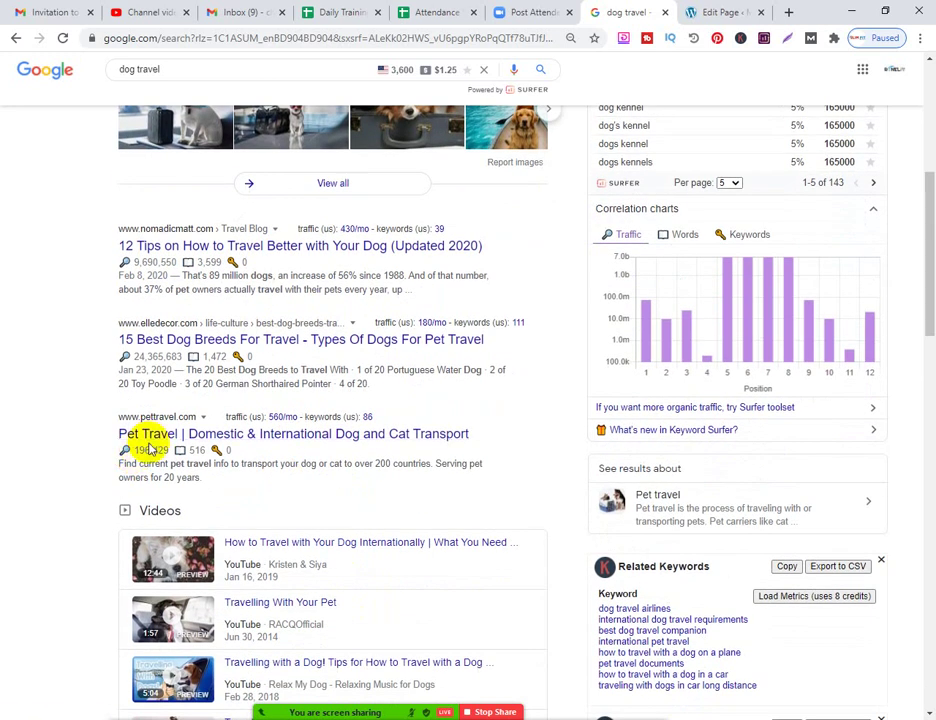
scroll(245, 450, down, 3)
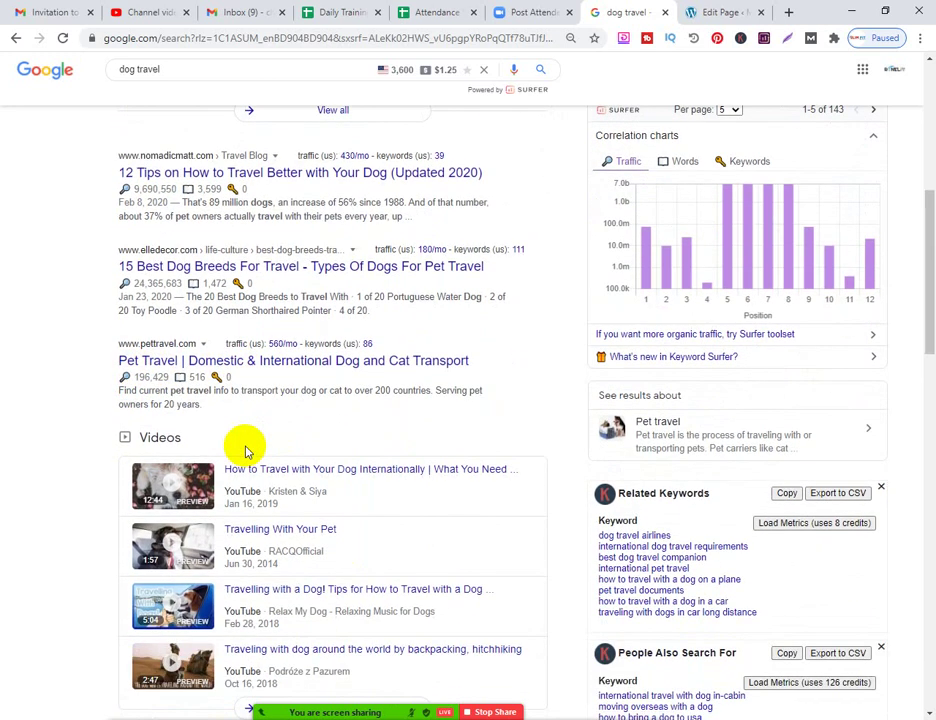
scroll(245, 450, up, 3)
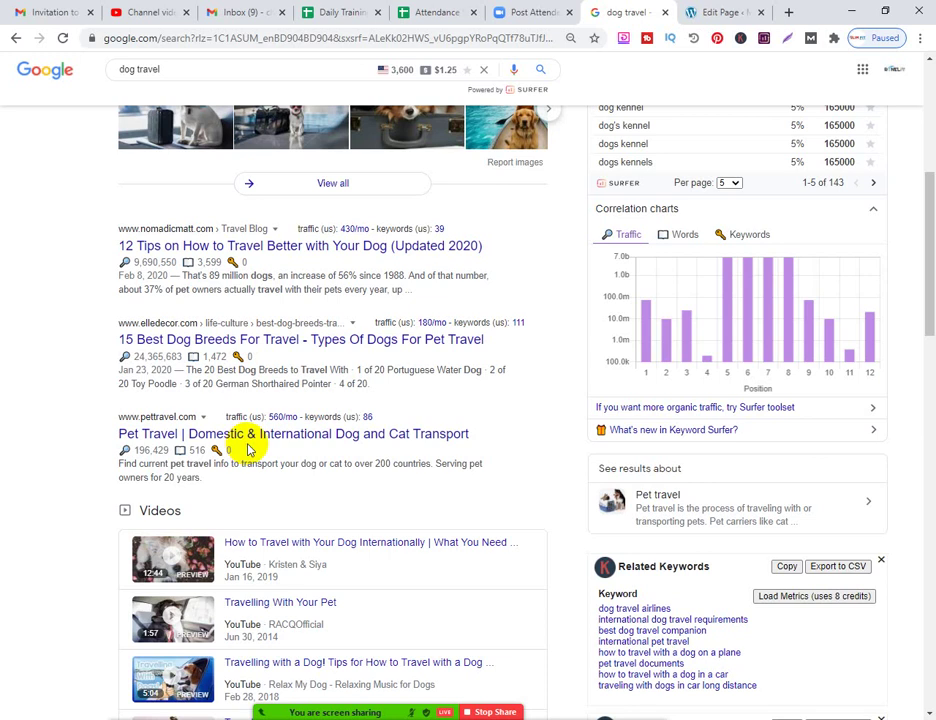
Return to the About Us page editor and remove all the variables from the Yoast SEO title
click(698, 12)
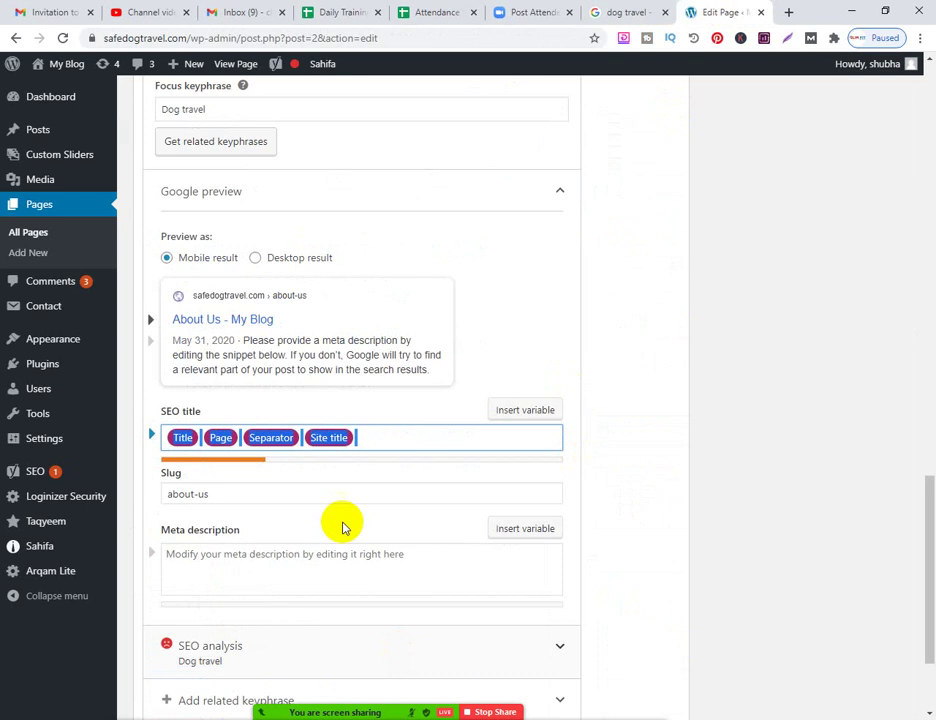
click(374, 438)
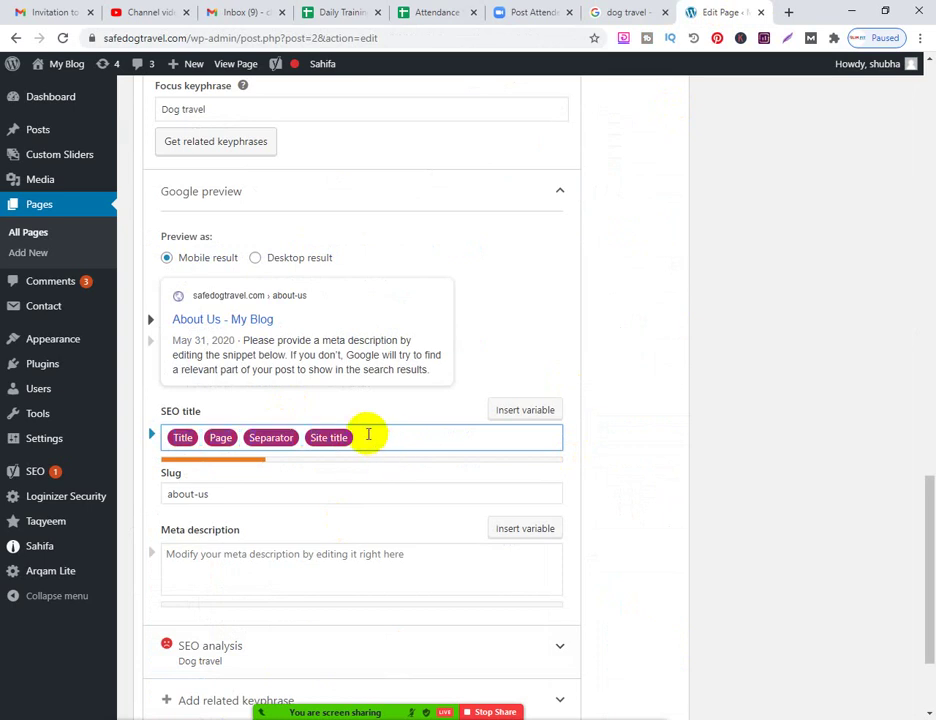
key(BackSpace)
key(BackSpace)
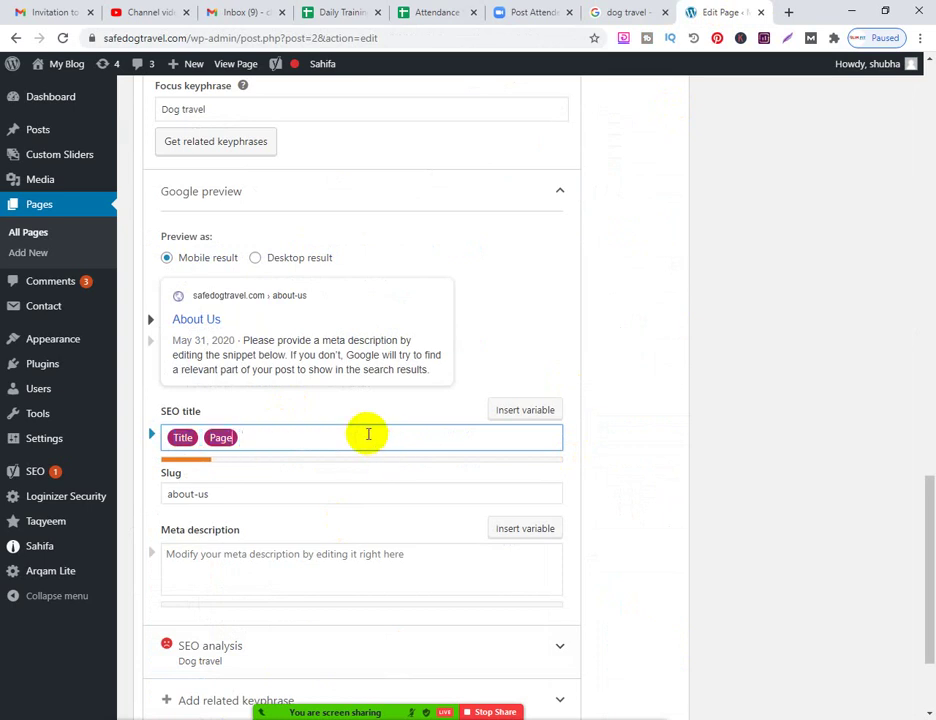
key(BackSpace)
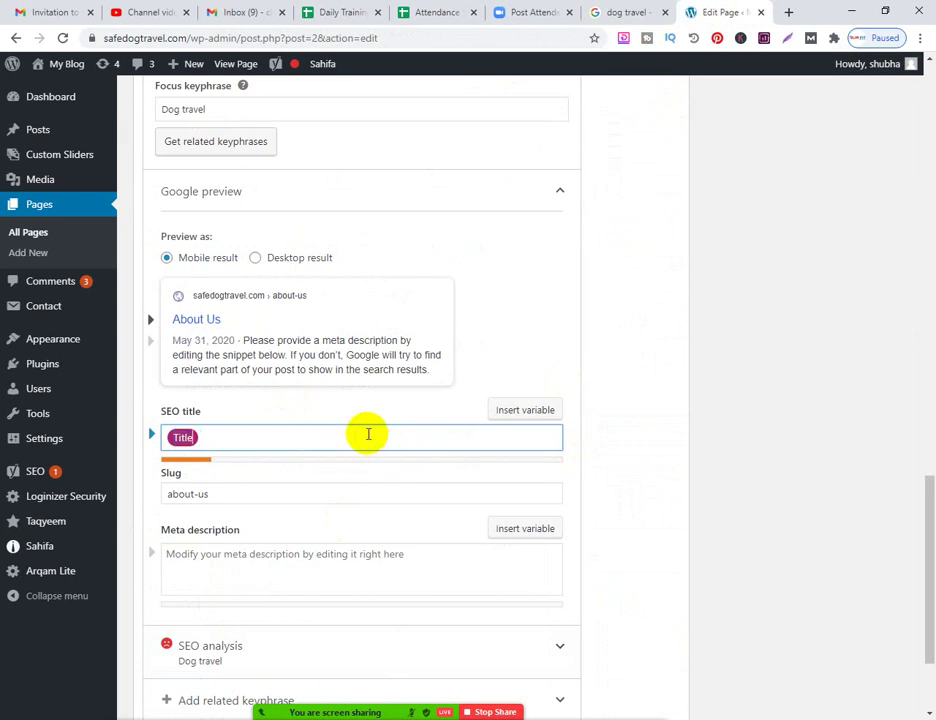
key(BackSpace)
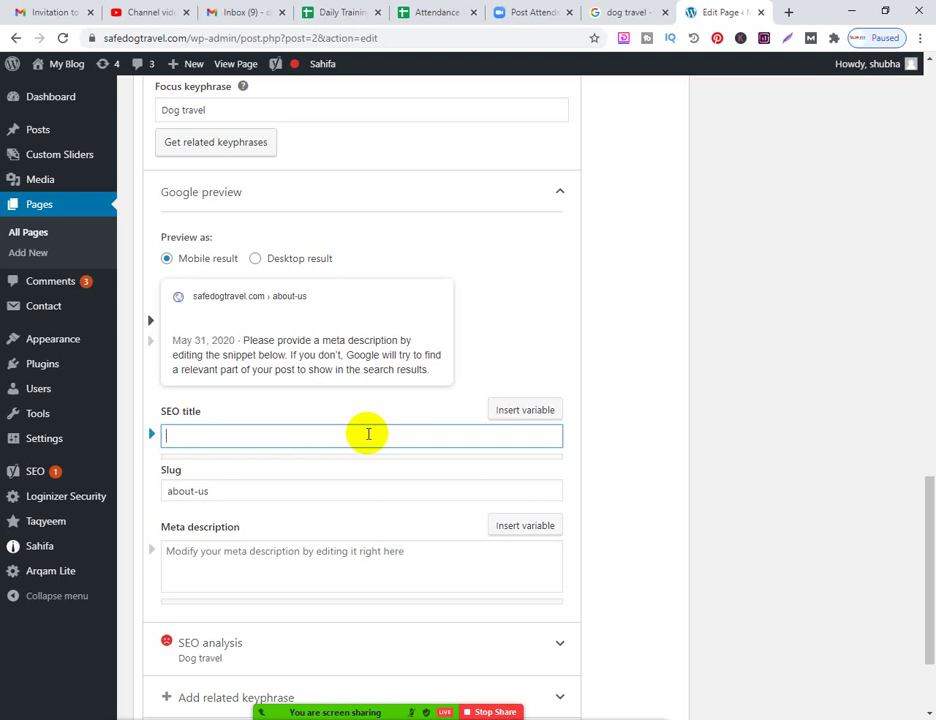
Copy "12 Tips on How to Travel Better with Your Dog" from the Google results and paste it as the About Us page's SEO title
click(634, 12)
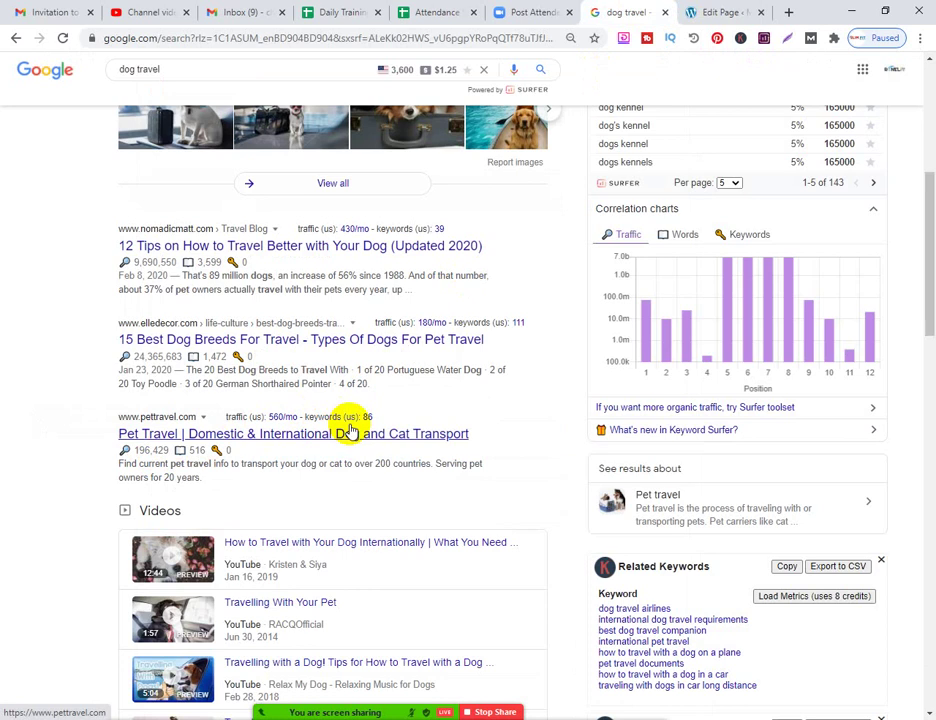
scroll(349, 425, up, 3)
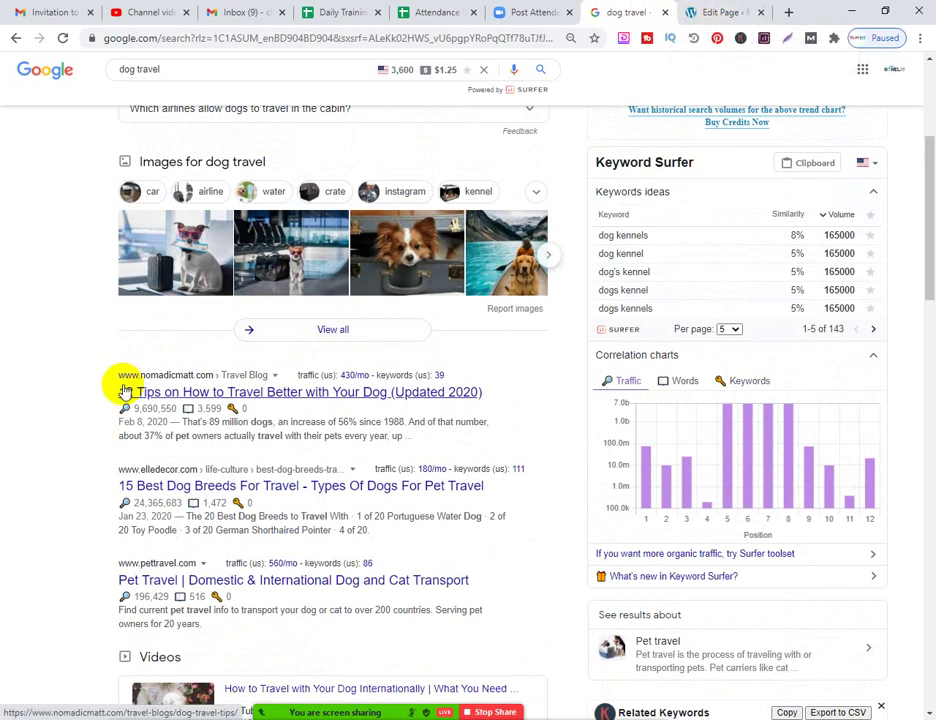
drag(122, 392, 384, 403)
right_click(345, 404)
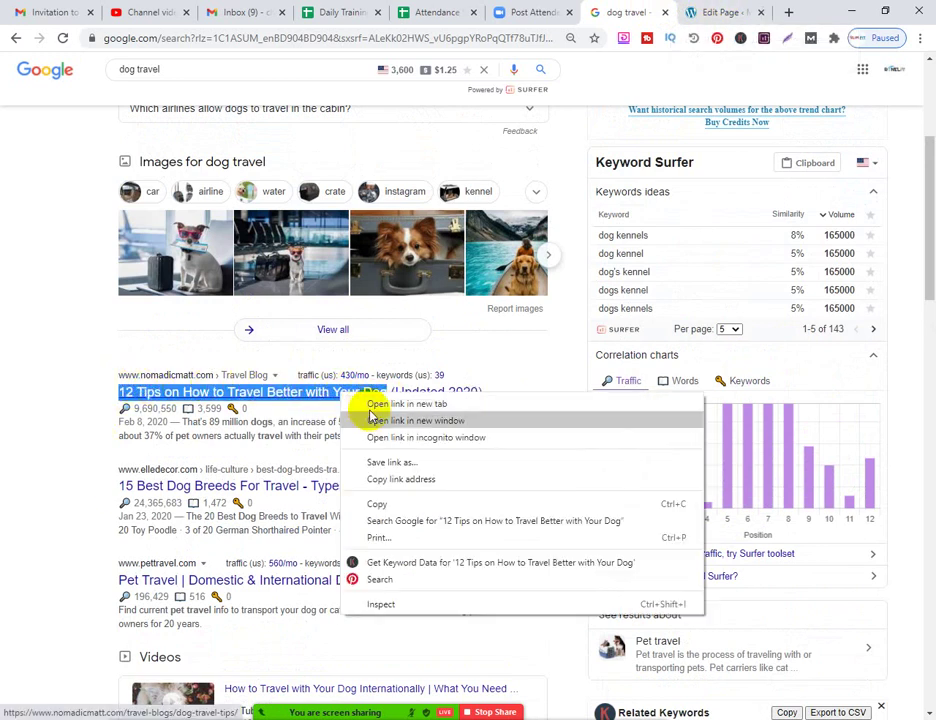
click(371, 503)
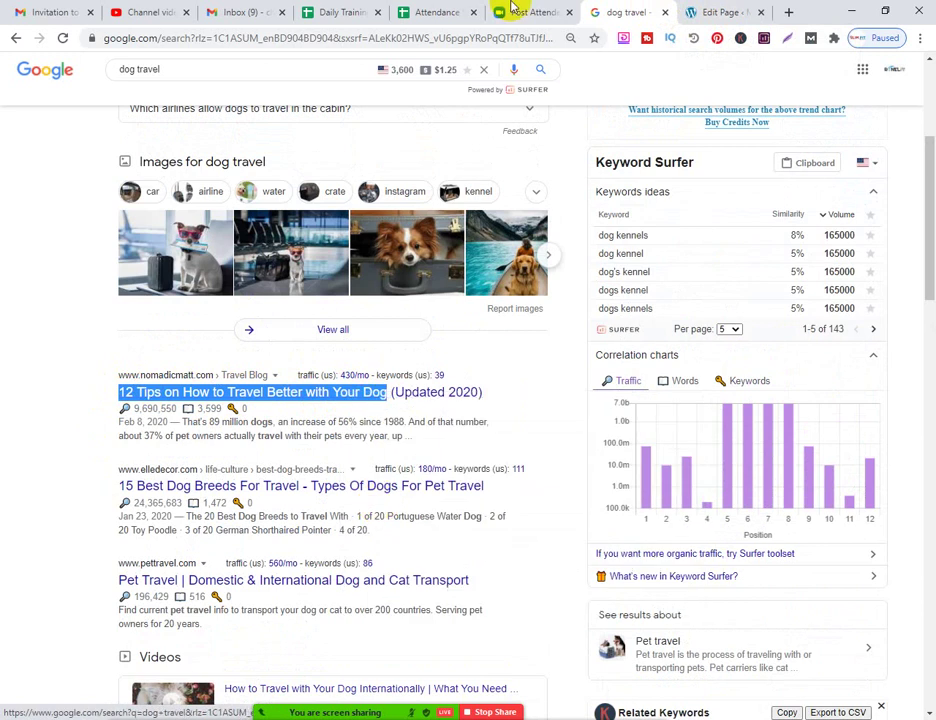
click(720, 14)
click(243, 435)
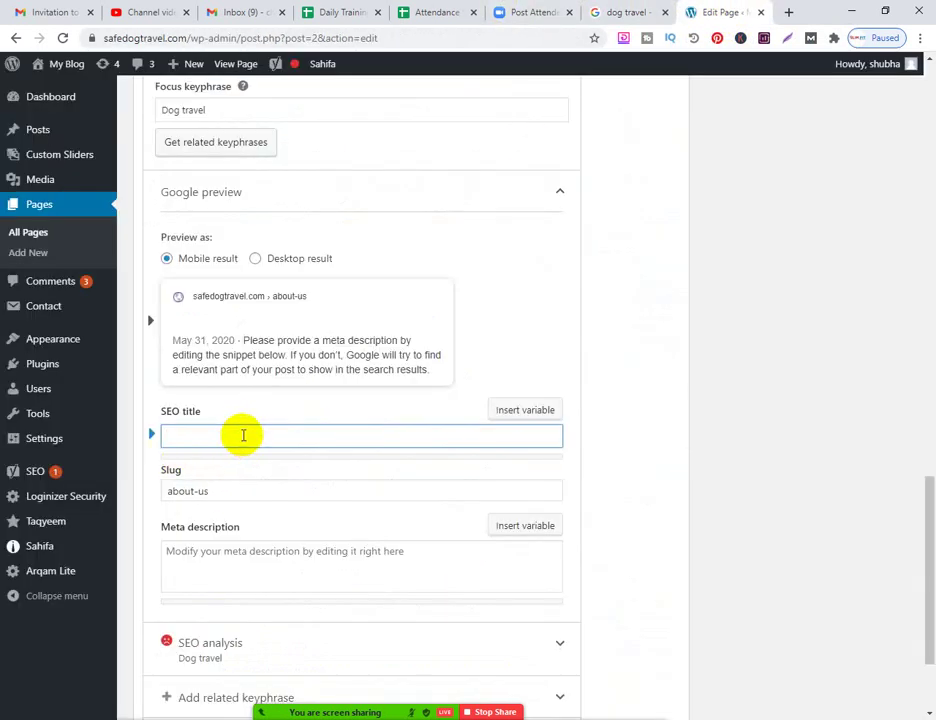
key(ctrl+v)
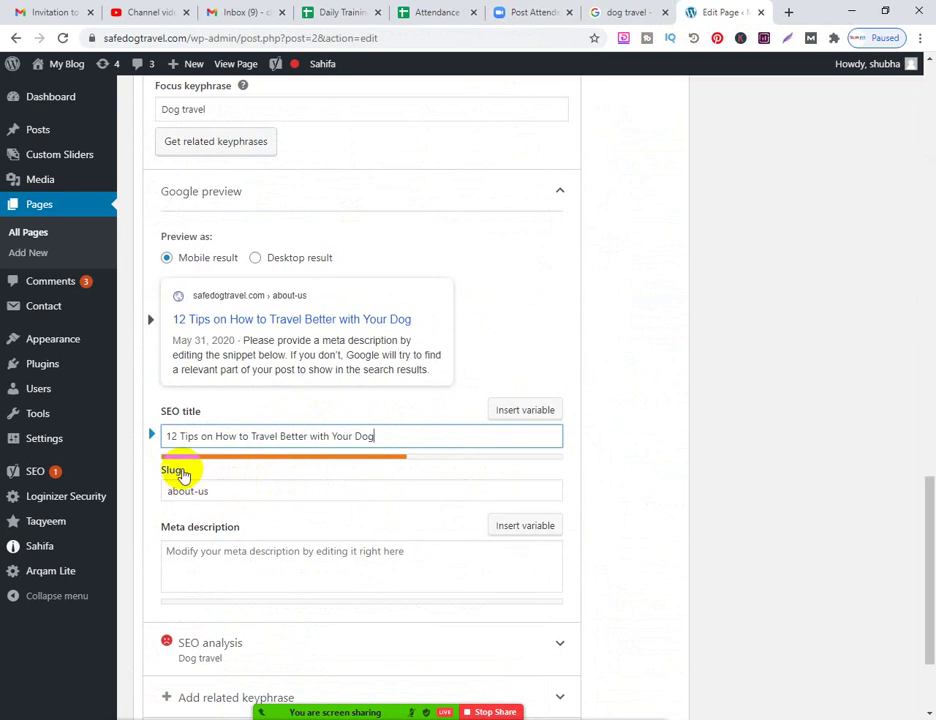
Add the focus keyphrase "Dog travel" and a "|" separator in front of the SEO title text
click(165, 437)
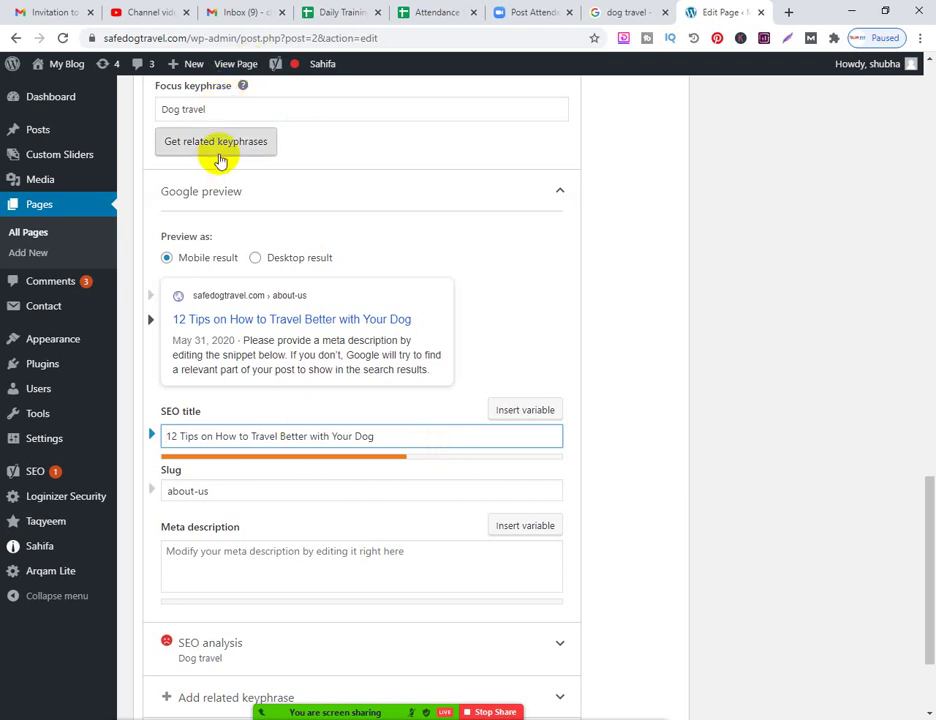
drag(215, 109, 143, 113)
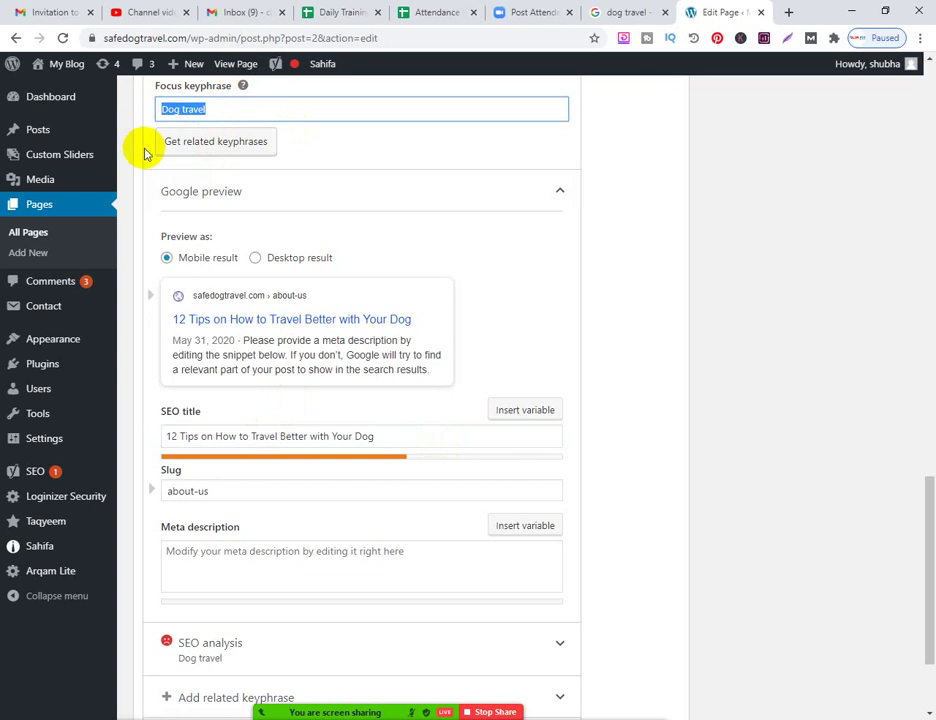
click(165, 436)
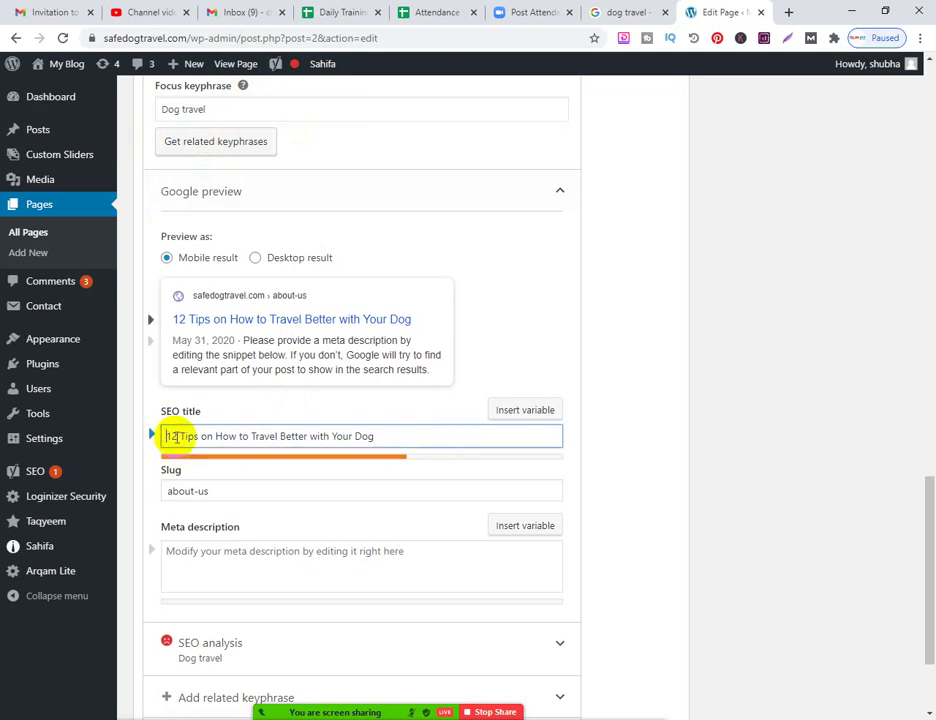
key(ctrl+v)
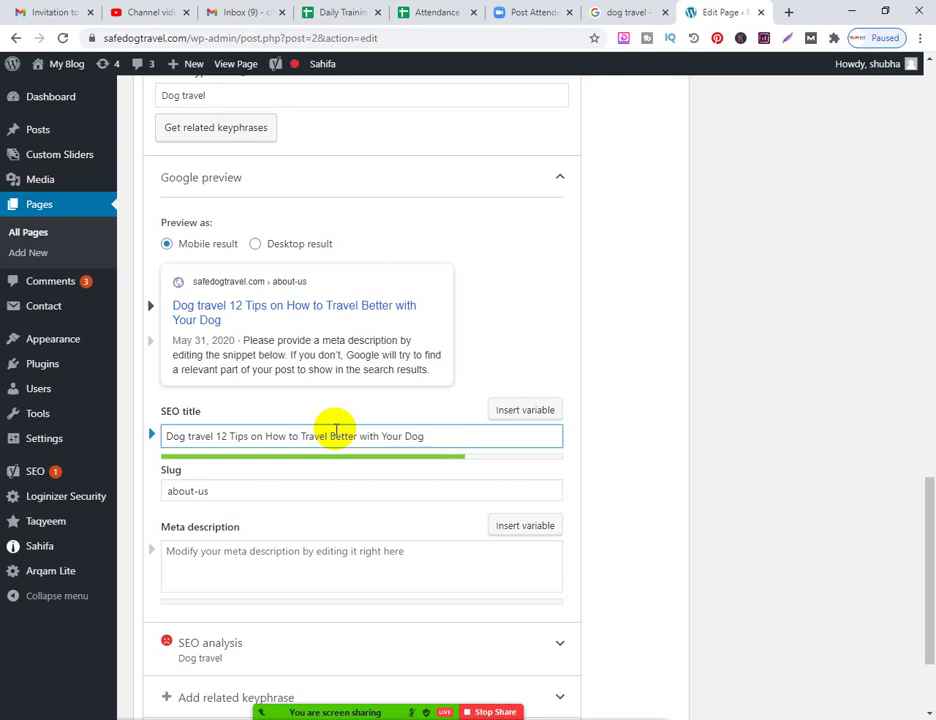
text(|)
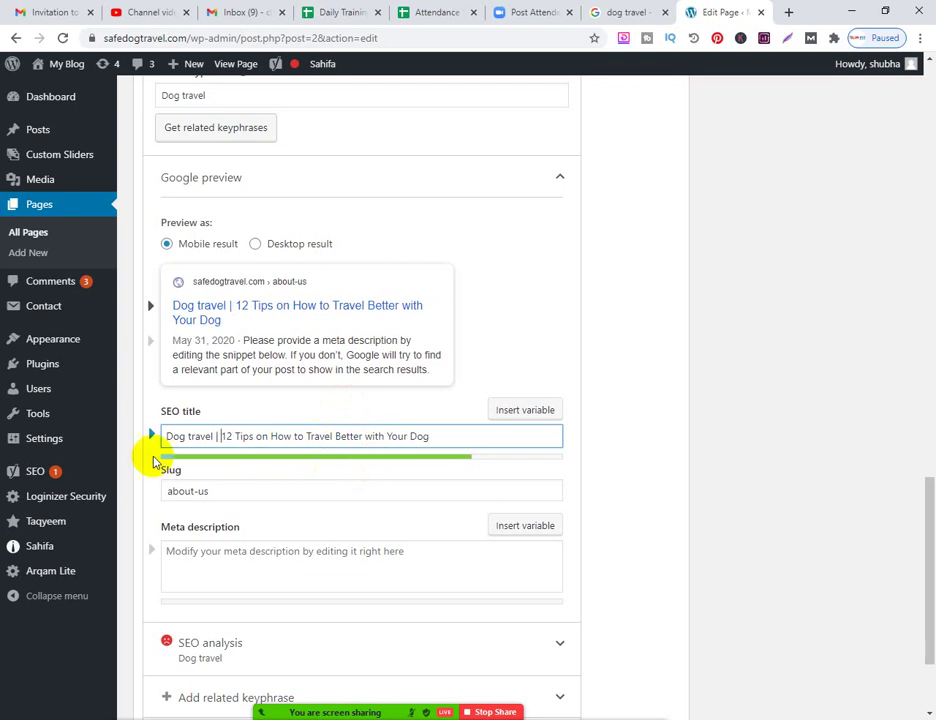
Replace the number 12 in the SEO title with "Top 10"
drag(234, 440, 215, 437)
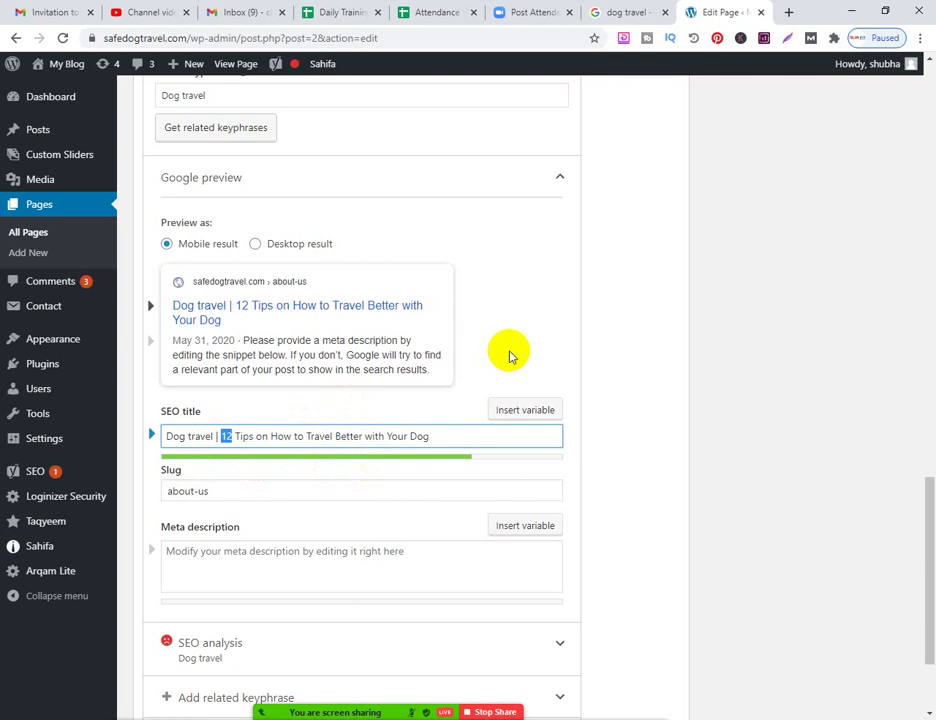
text(Top)
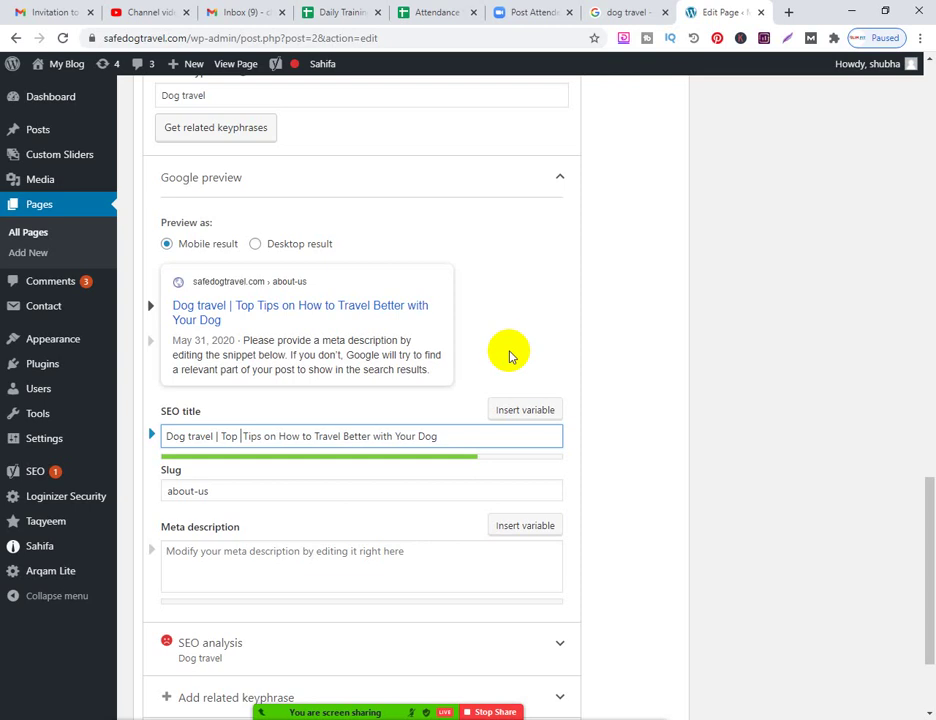
text( 10)
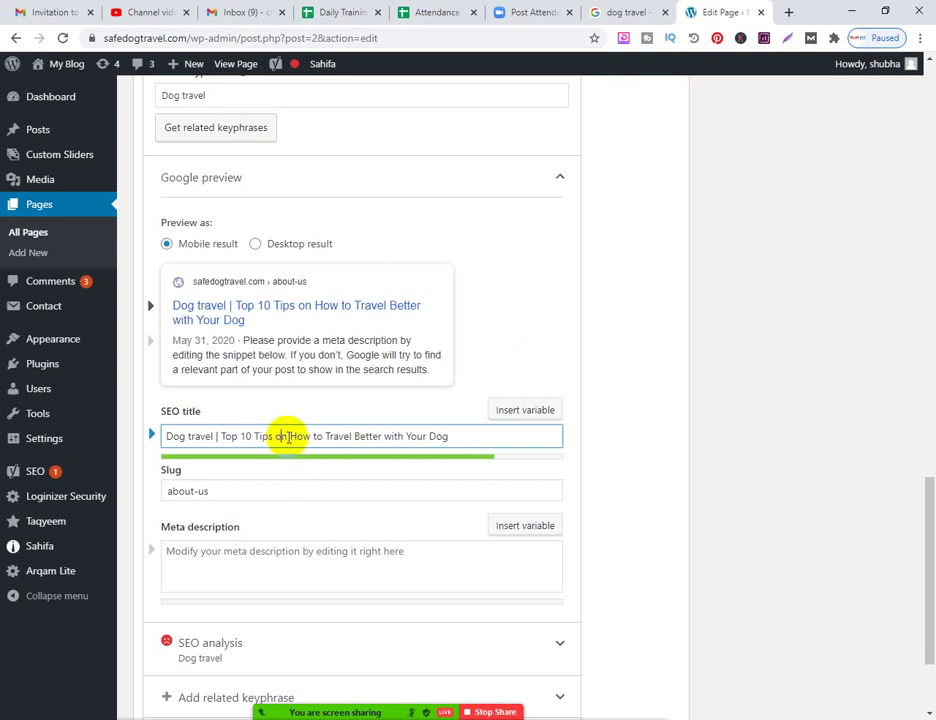
Capitalize the words "On" and "To" in the SEO title
key(BackSpace)
text(O)
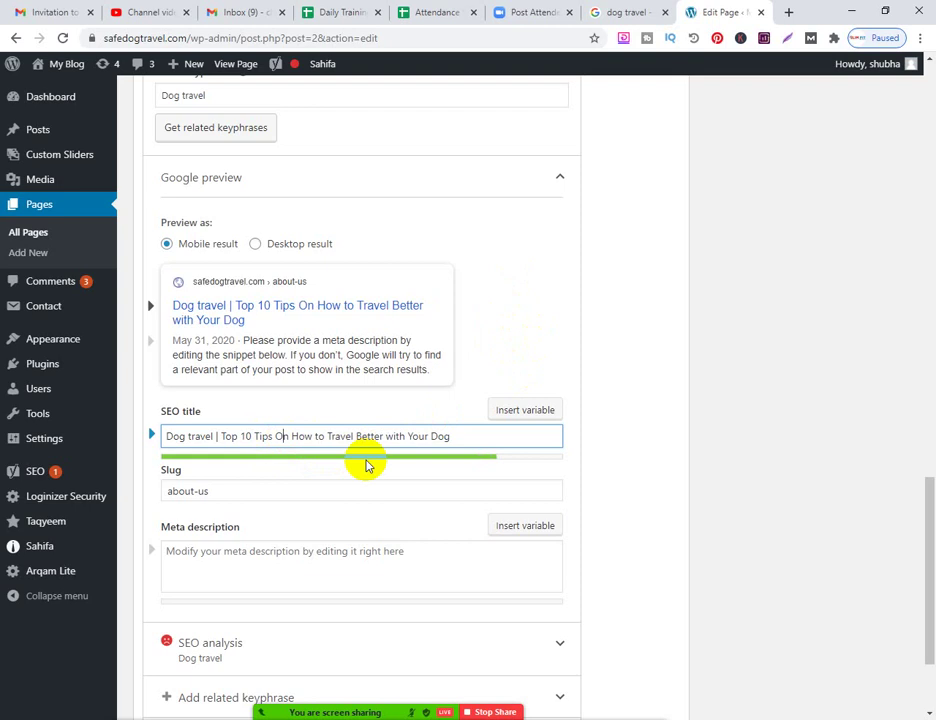
click(316, 436)
key(Delete)
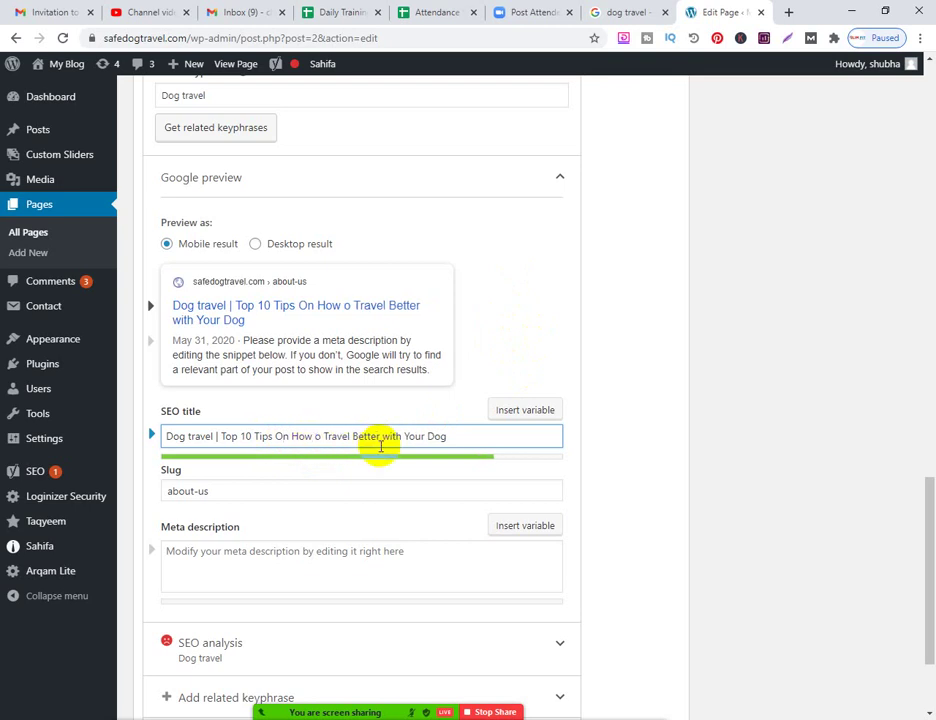
text(T)
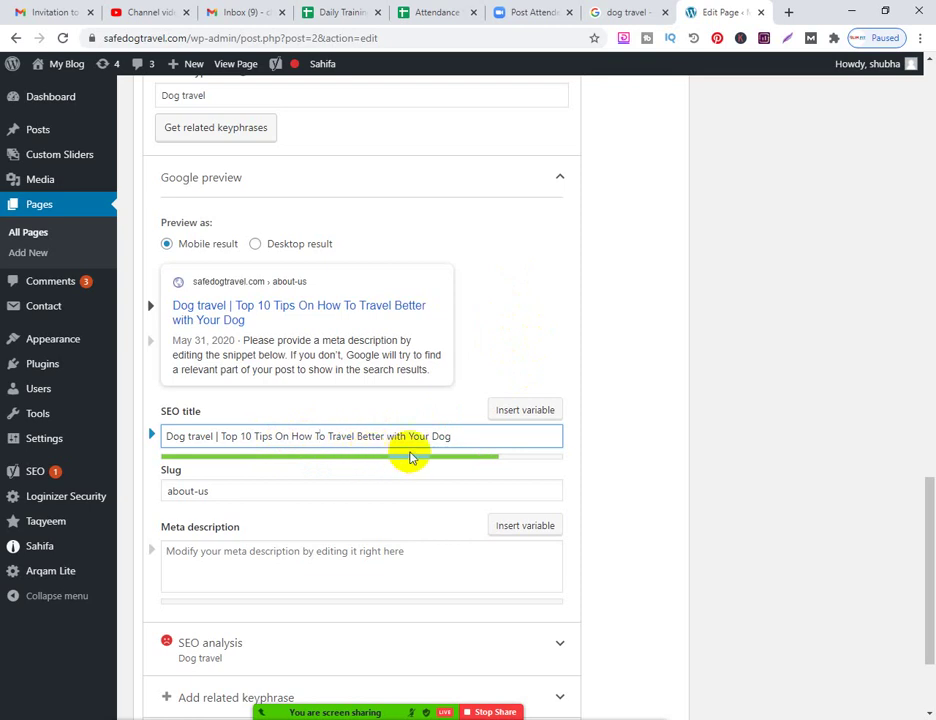
Examine the wording of the full SEO title and compare it with the focus keyphrase
click(460, 436)
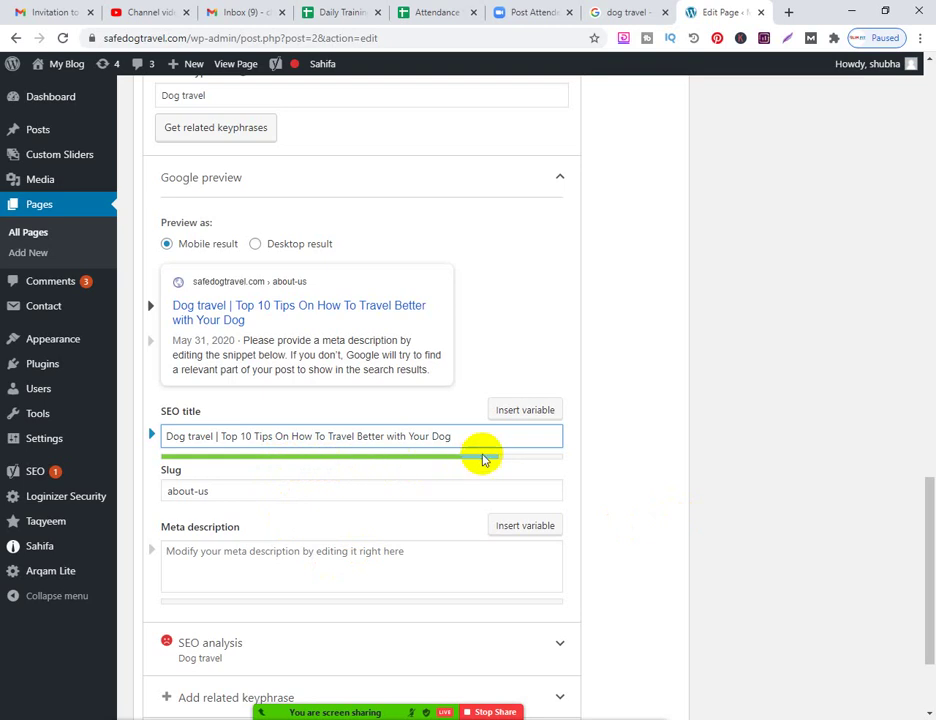
drag(472, 436, 148, 450)
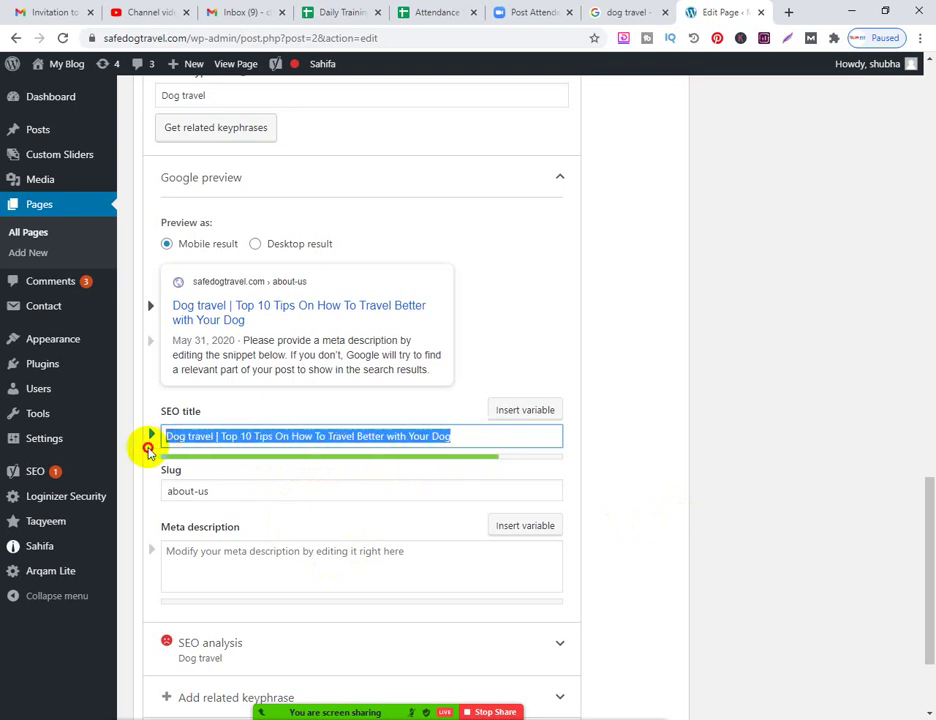
click(200, 436)
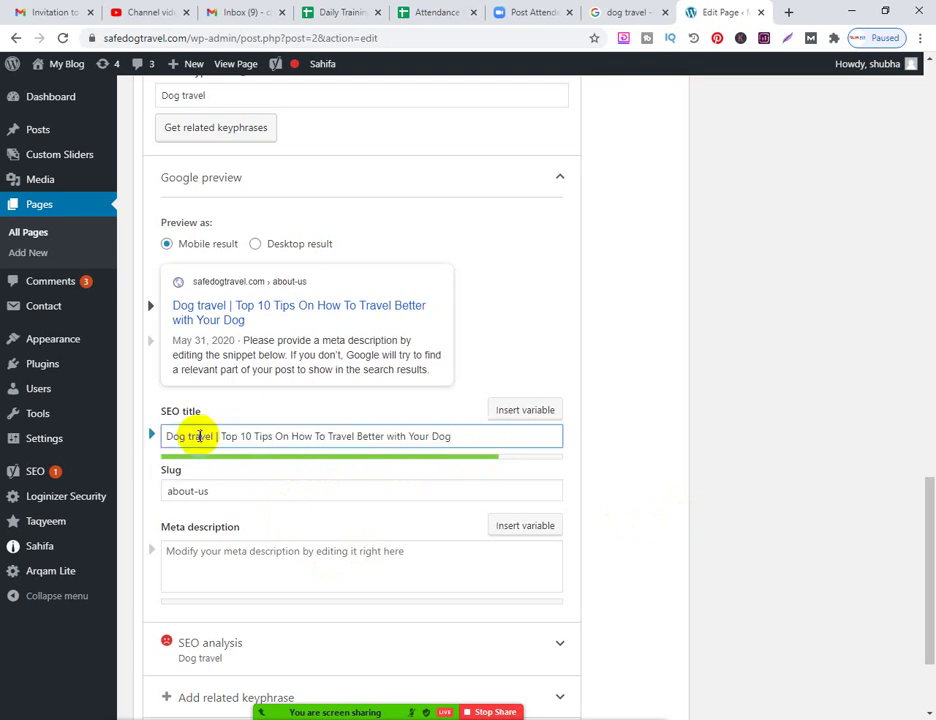
scroll(210, 260, up, 2)
click(221, 242)
drag(221, 242, 122, 249)
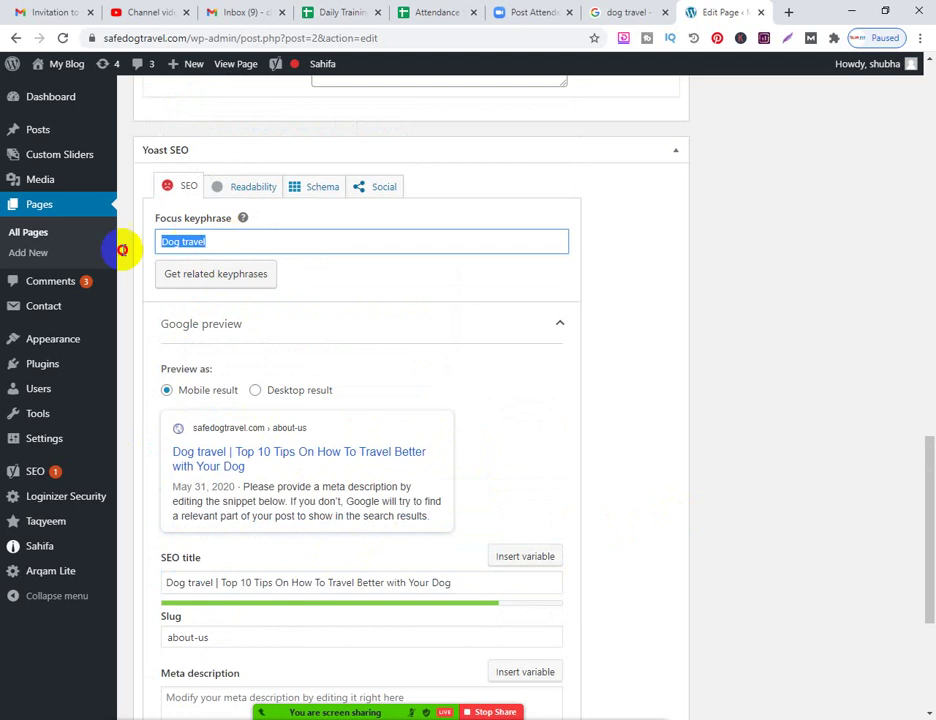
scroll(300, 390, down, 2)
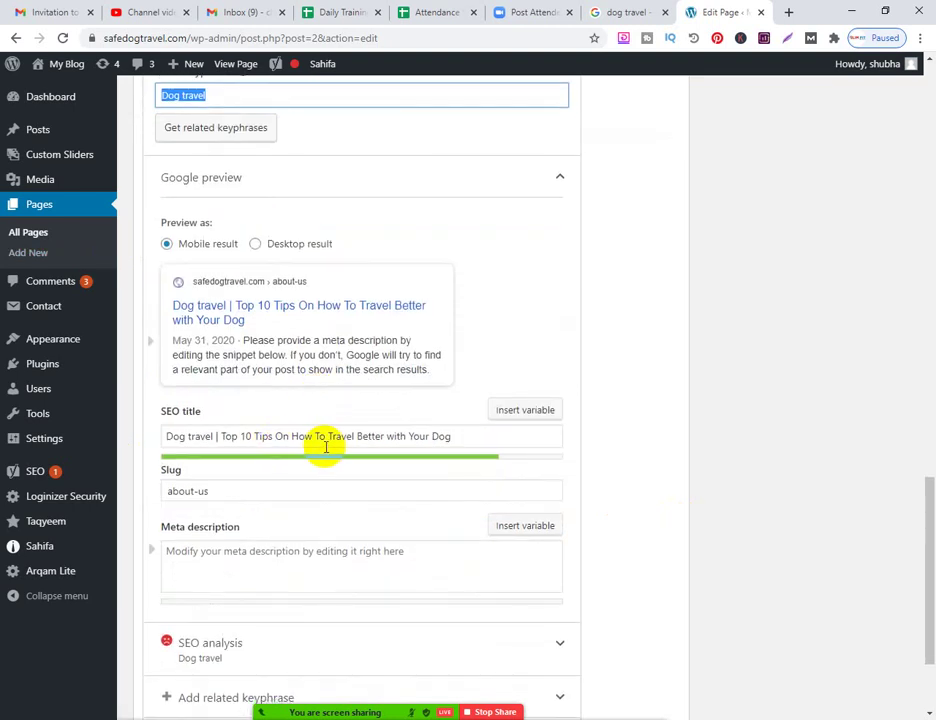
drag(464, 434, 313, 436)
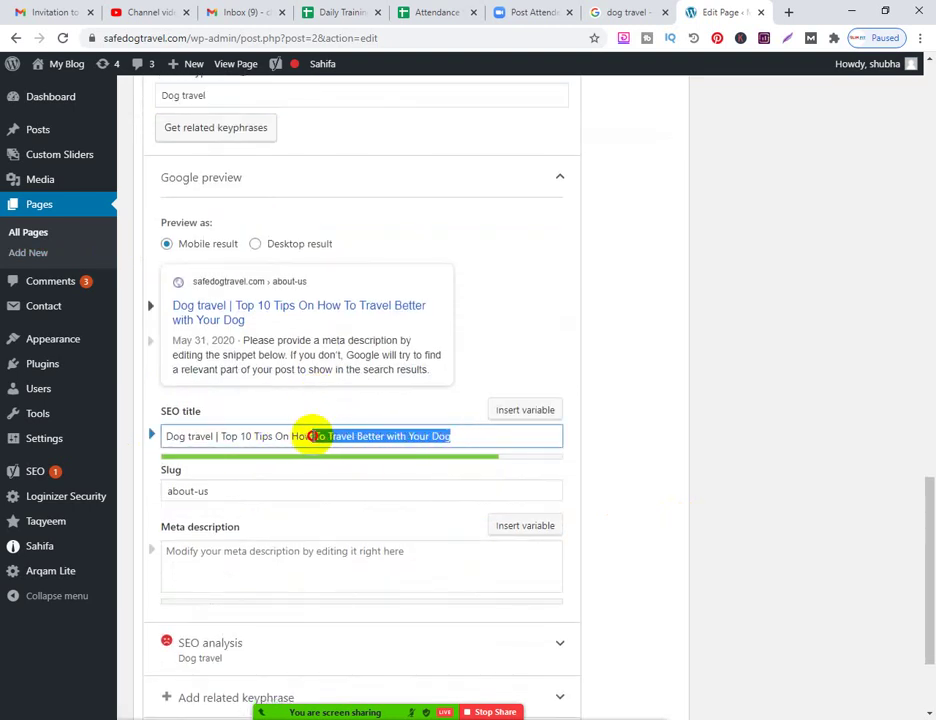
click(464, 437)
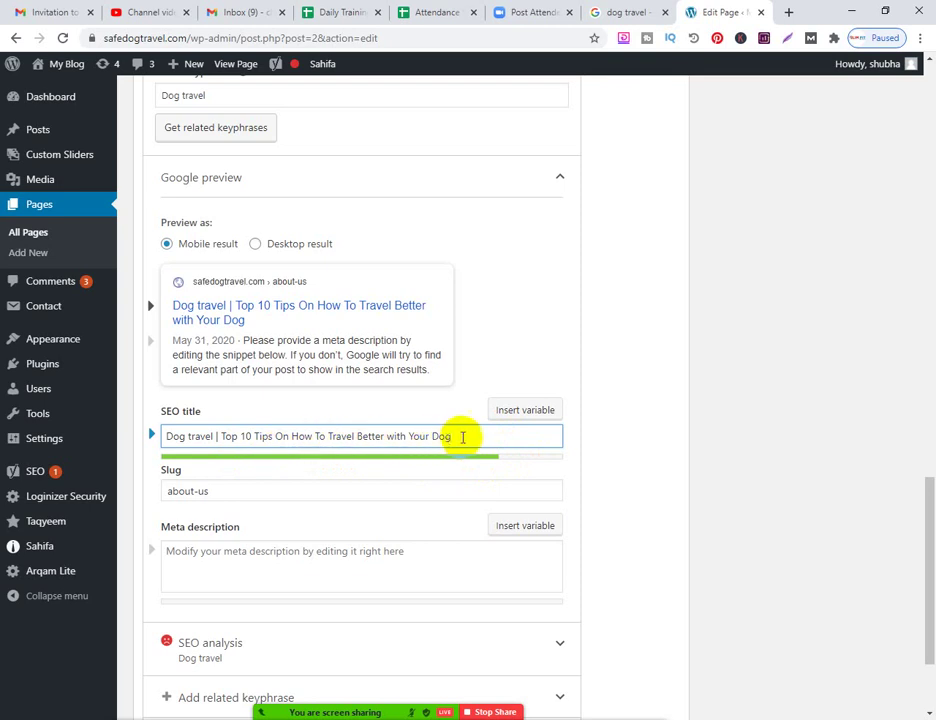
Try appending a second copy of "Top 10 Tips On How To Travel Better with Your Dog" to the SEO title, and undo the addition
drag(464, 440, 224, 441)
key(ctrl+c)
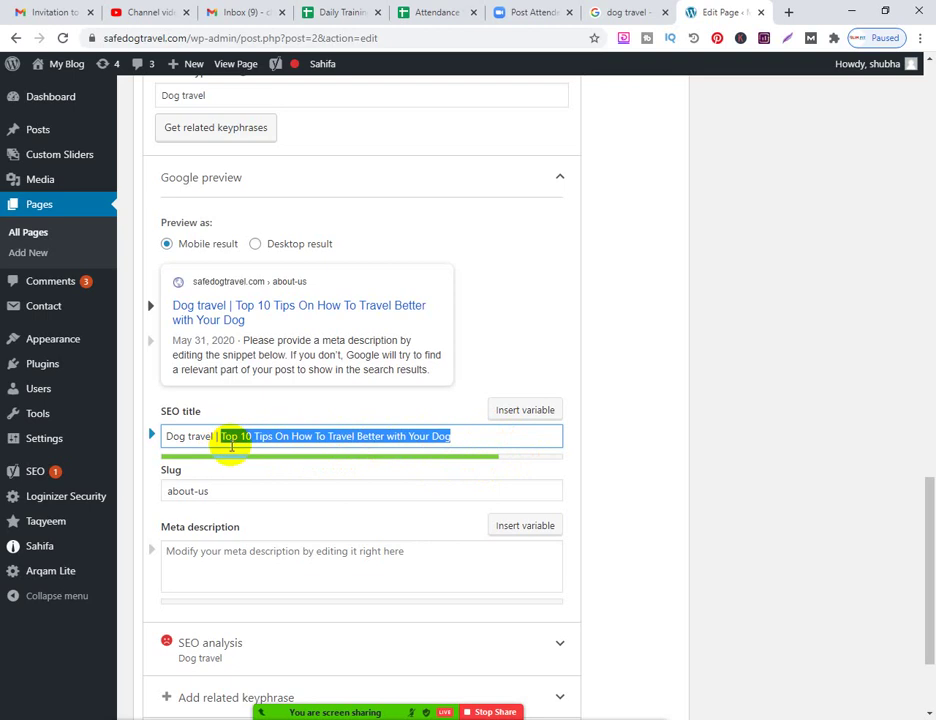
click(472, 434)
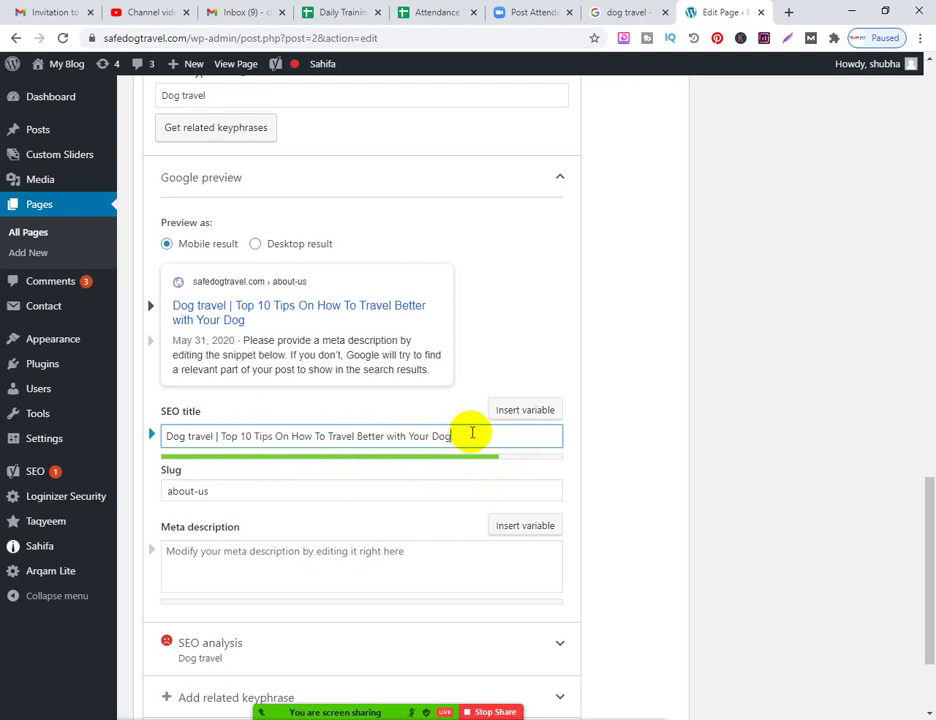
key(ctrl+v)
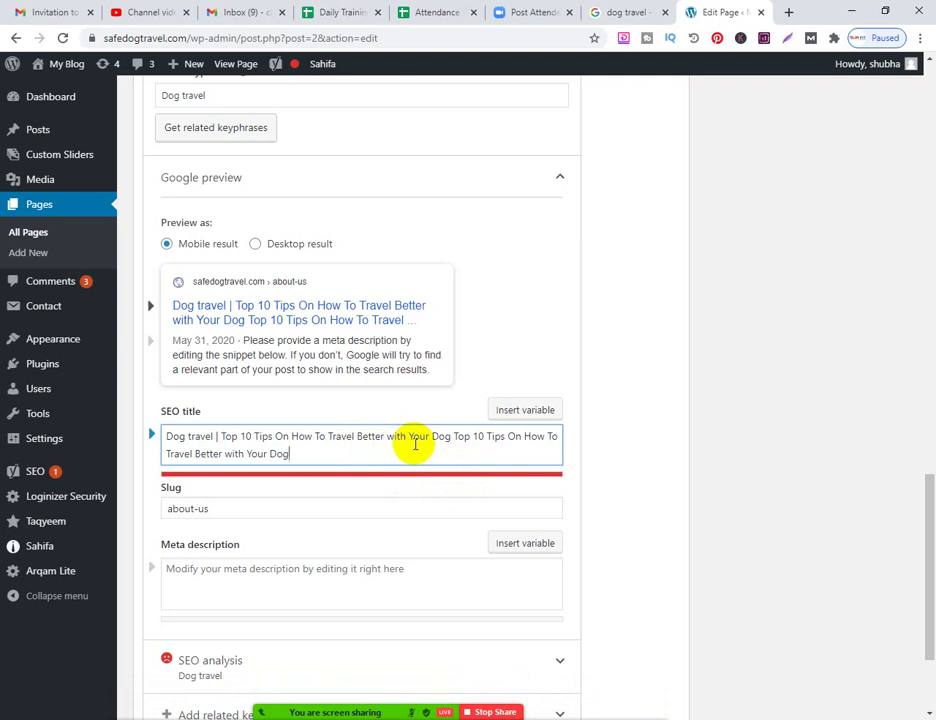
key(ctrl+z)
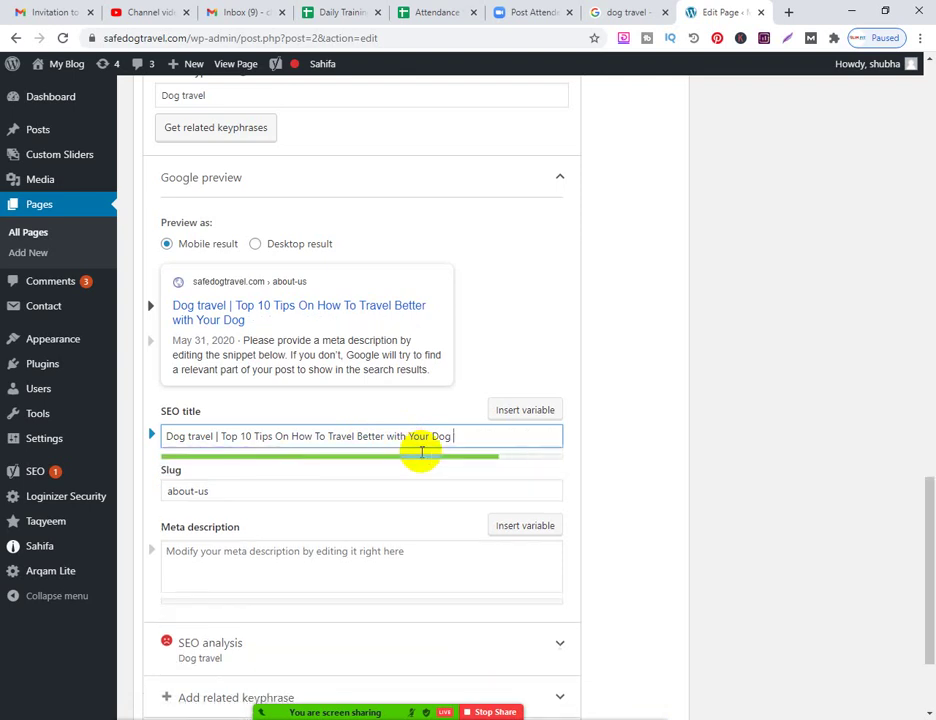
Check the focus keyphrase against the opening words of the SEO title in the Yoast SEO section
scroll(390, 420, up, 2)
click(220, 241)
drag(220, 241, 157, 245)
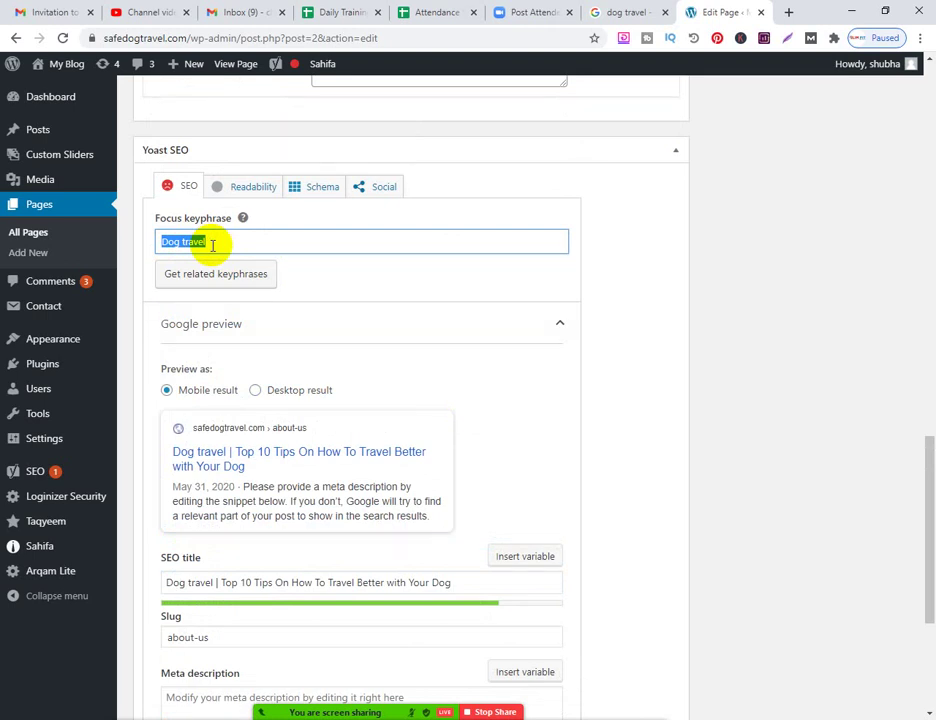
click(228, 243)
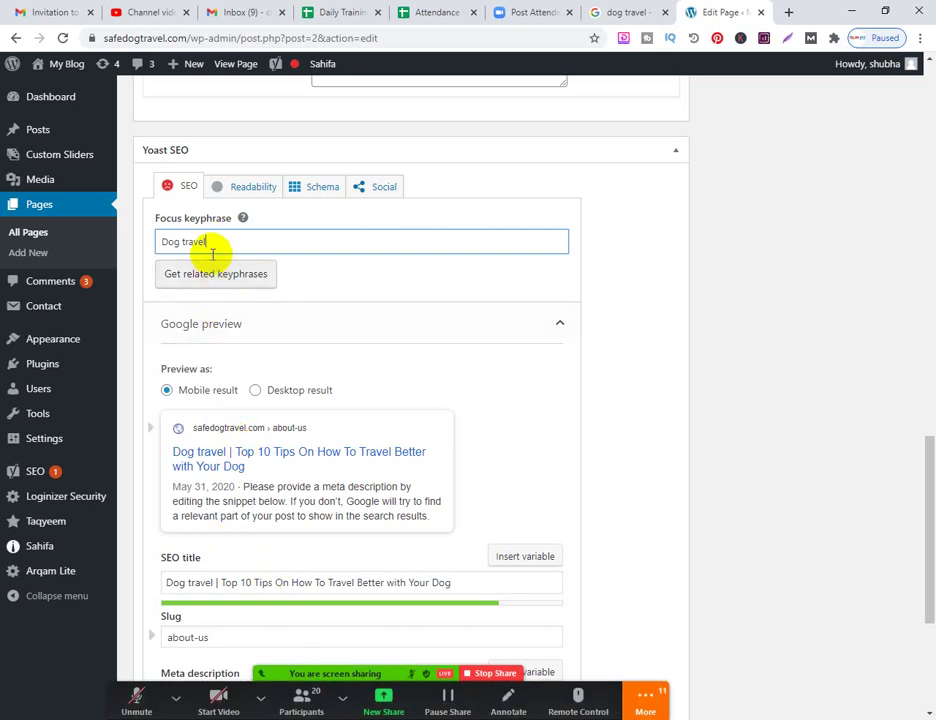
drag(220, 240, 165, 242)
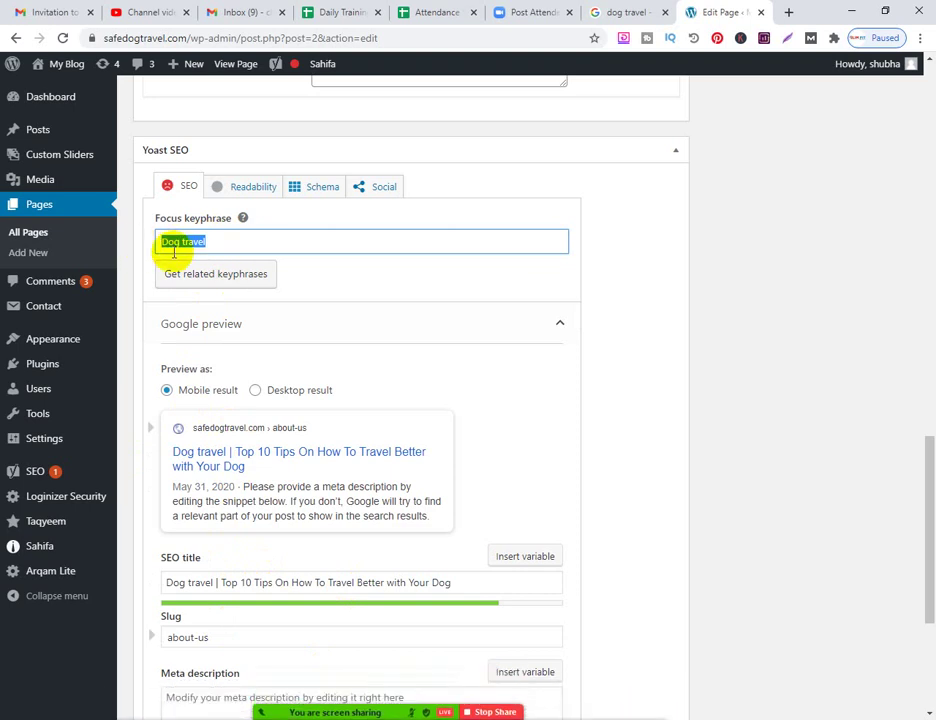
right_click(181, 245)
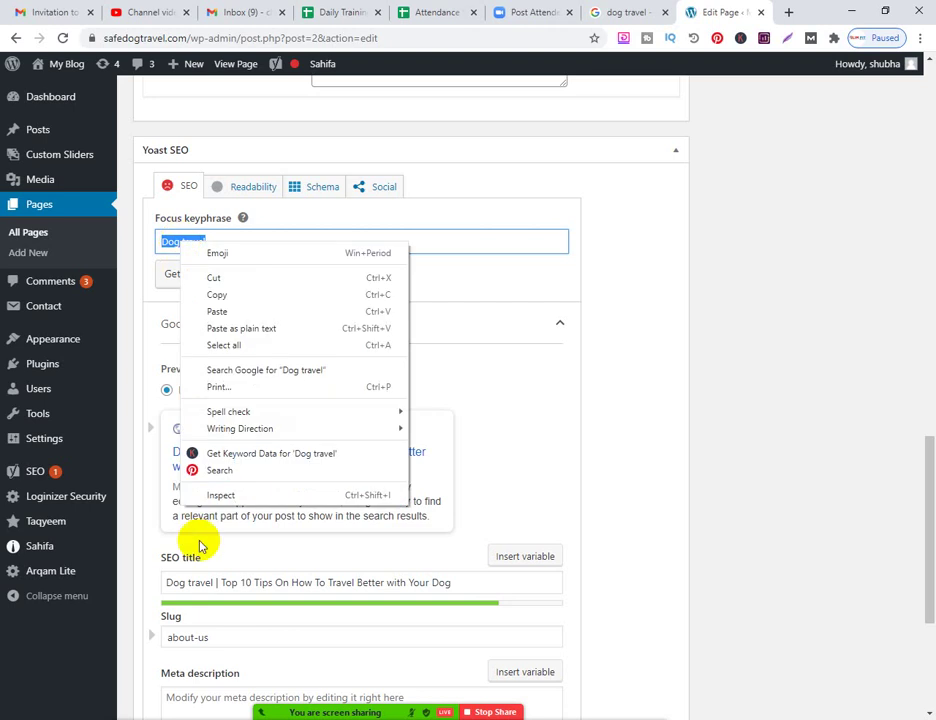
click(179, 586)
click(182, 587)
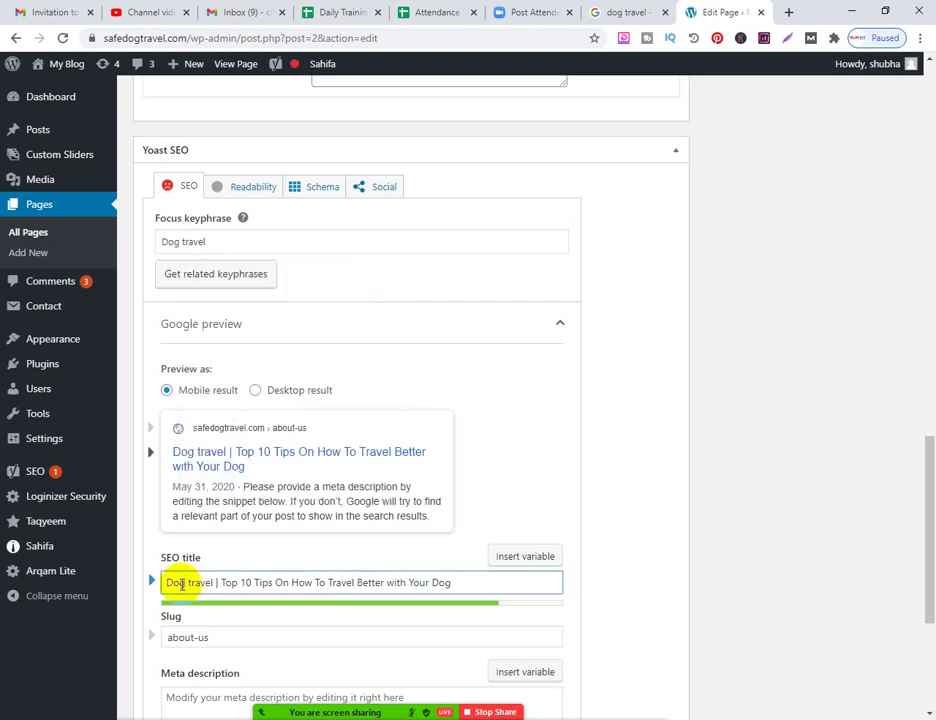
drag(163, 582, 209, 585)
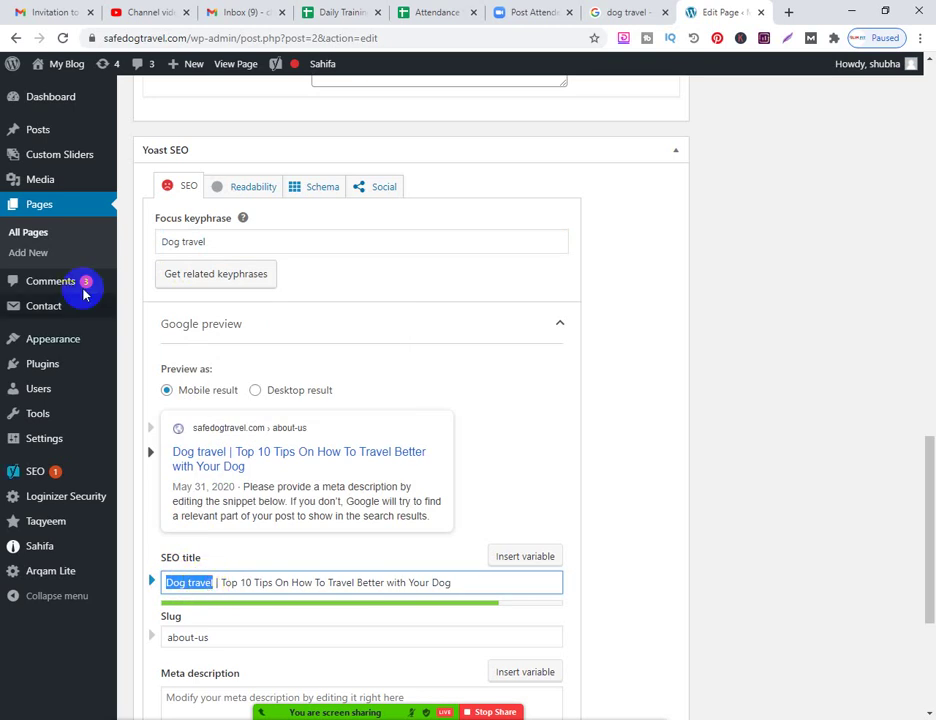
click(219, 248)
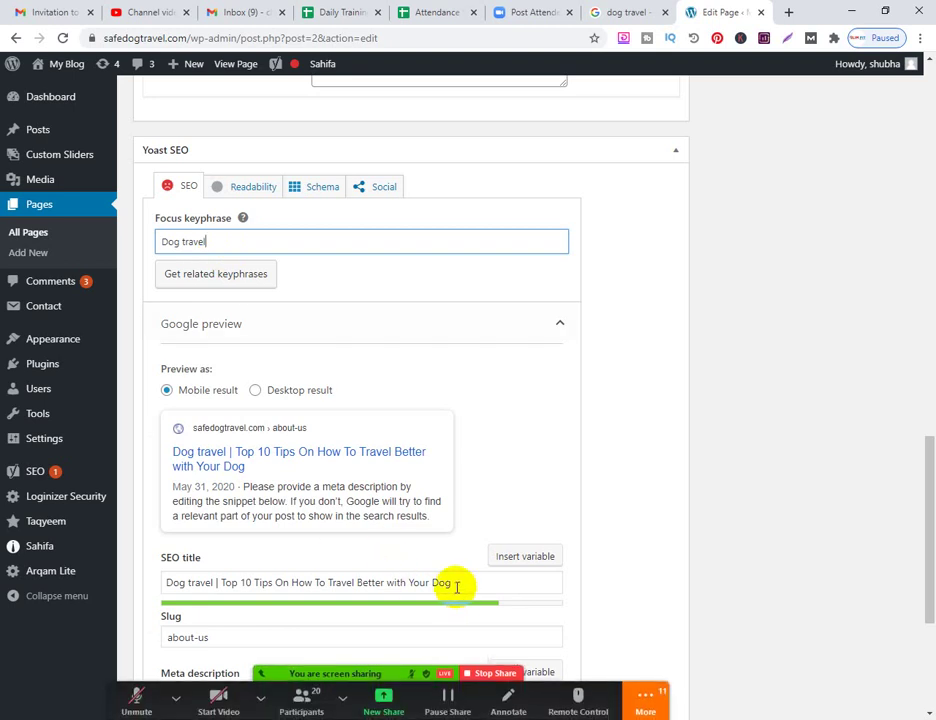
Copy the phrase "Top 10 Tips On How To Travel Better with Your Dog" from the SEO title
drag(452, 586, 223, 586)
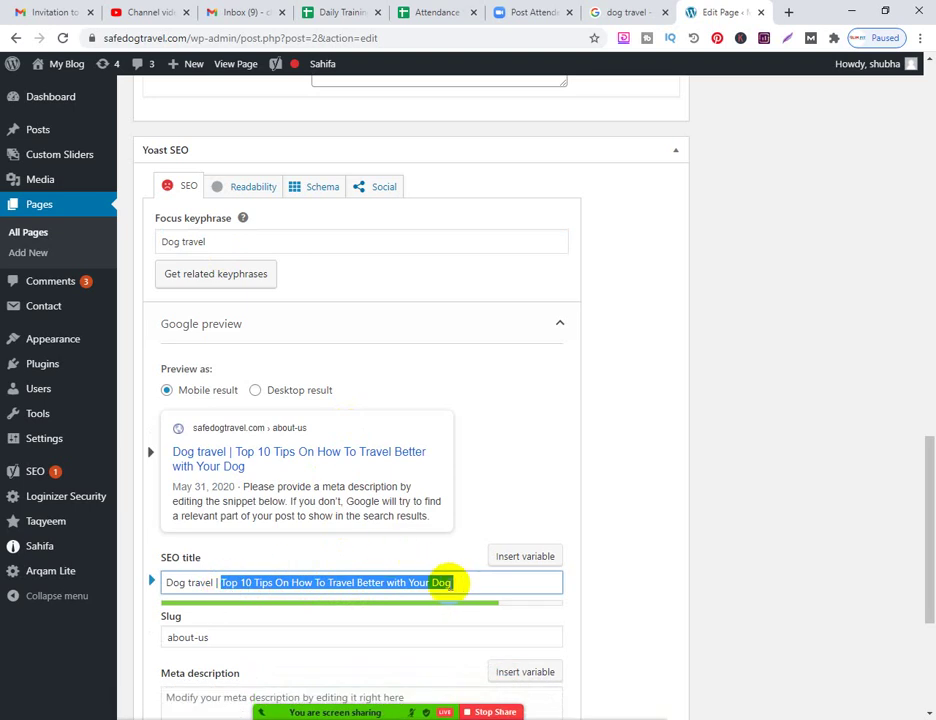
right_click(437, 582)
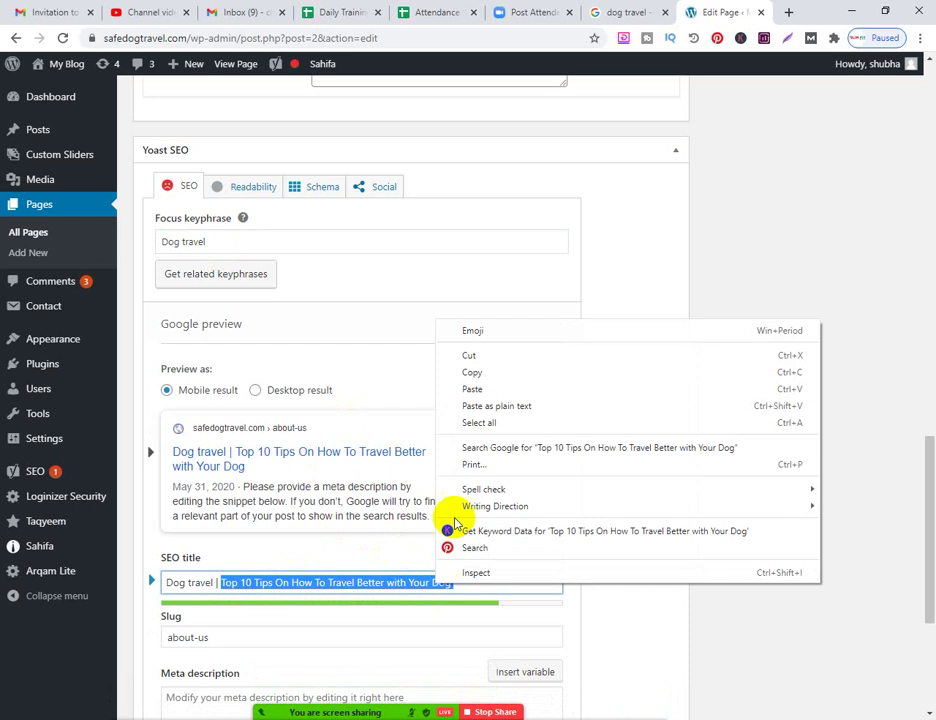
click(478, 375)
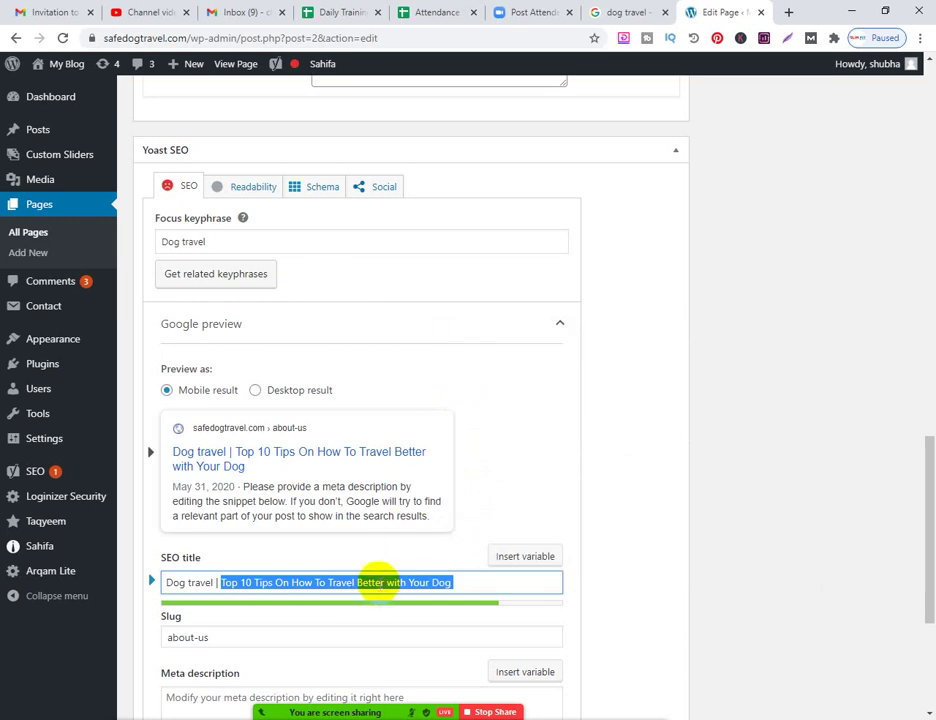
Try appending the filler text "gfgfghgfhgghhgh" to the end of the SEO title, and delete it again
click(397, 582)
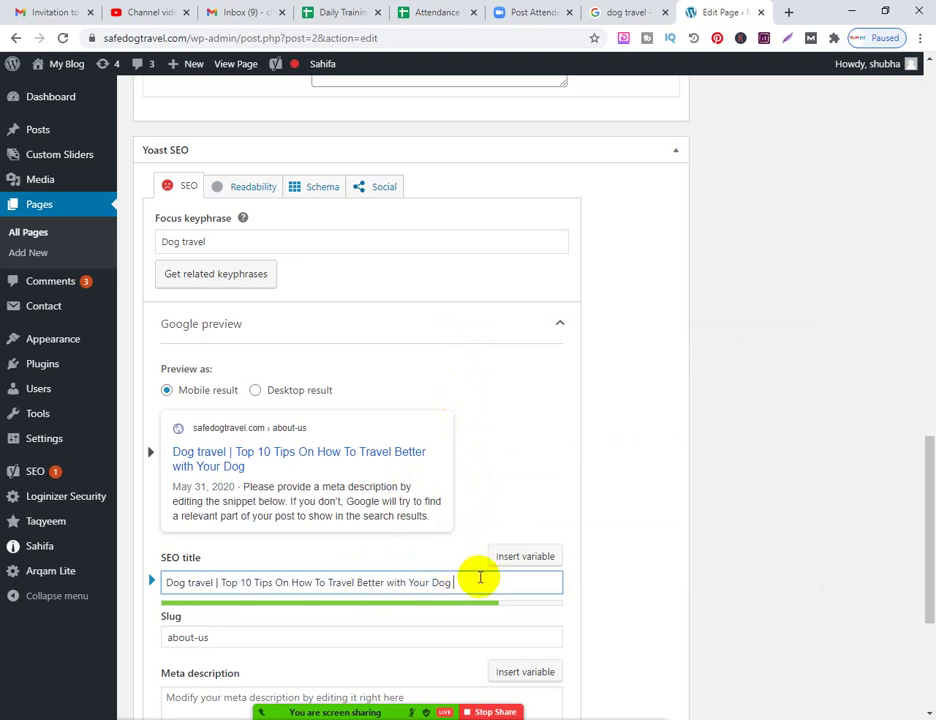
text(gfgfghgfhgghhgh)
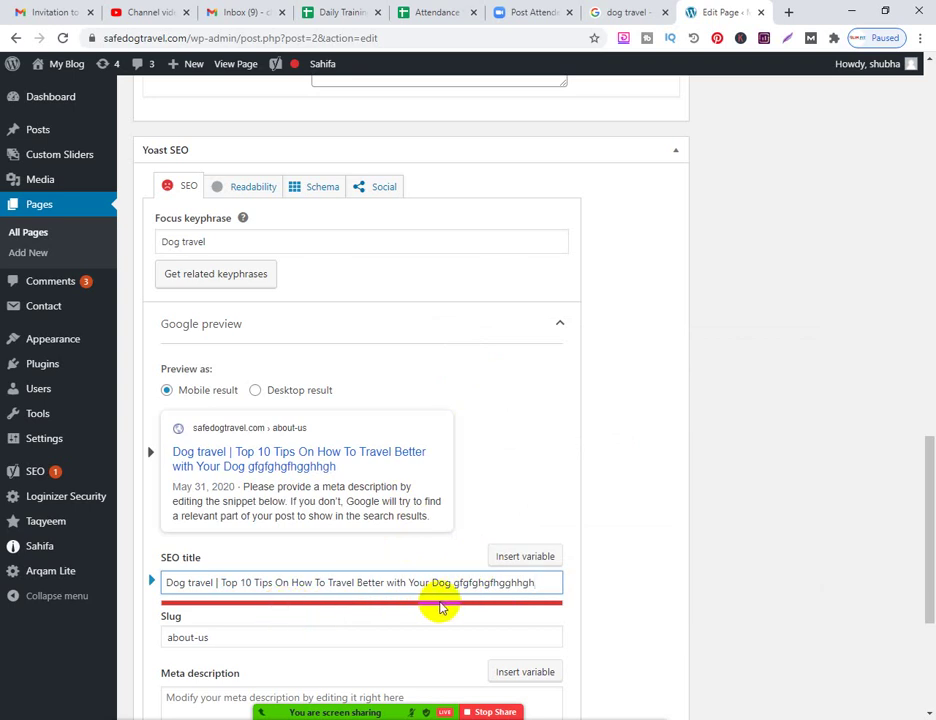
key(BackSpace)
key(BackSpace)
key(BackSpace)
key(BackSpace)
key(BackSpace)
key(BackSpace)
key(BackSpace)
key(BackSpace)
key(BackSpace)
key(BackSpace)
key(BackSpace)
key(BackSpace)
key(BackSpace)
key(BackSpace)
key(BackSpace)
key(BackSpace)
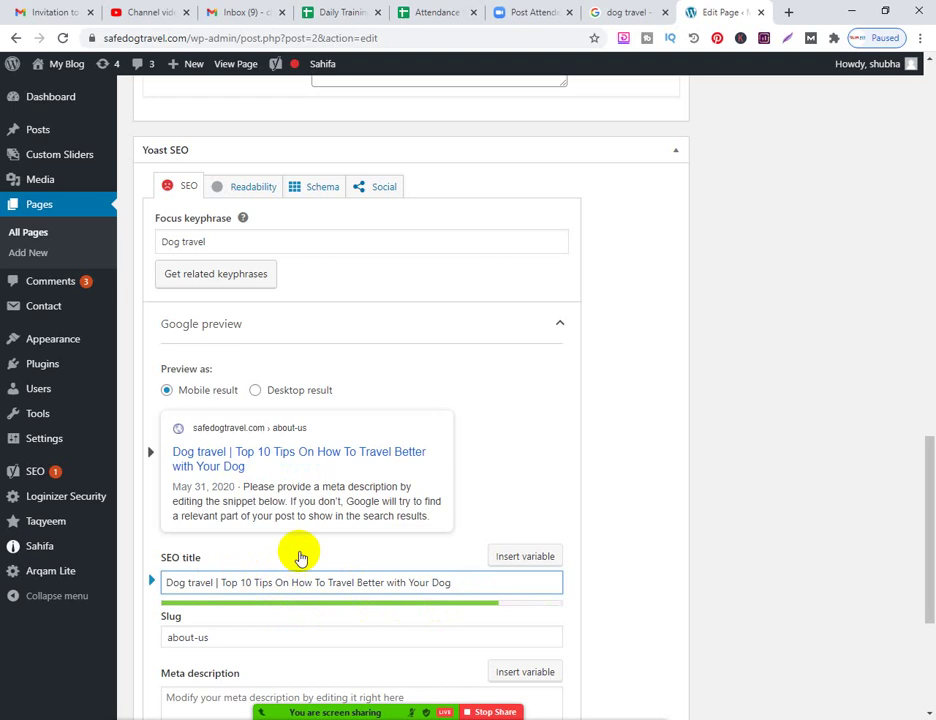
Try extending the SEO title with a long run of filler letters beginning "gfhgfgfgf", and remove them
scroll(303, 557, down, 3)
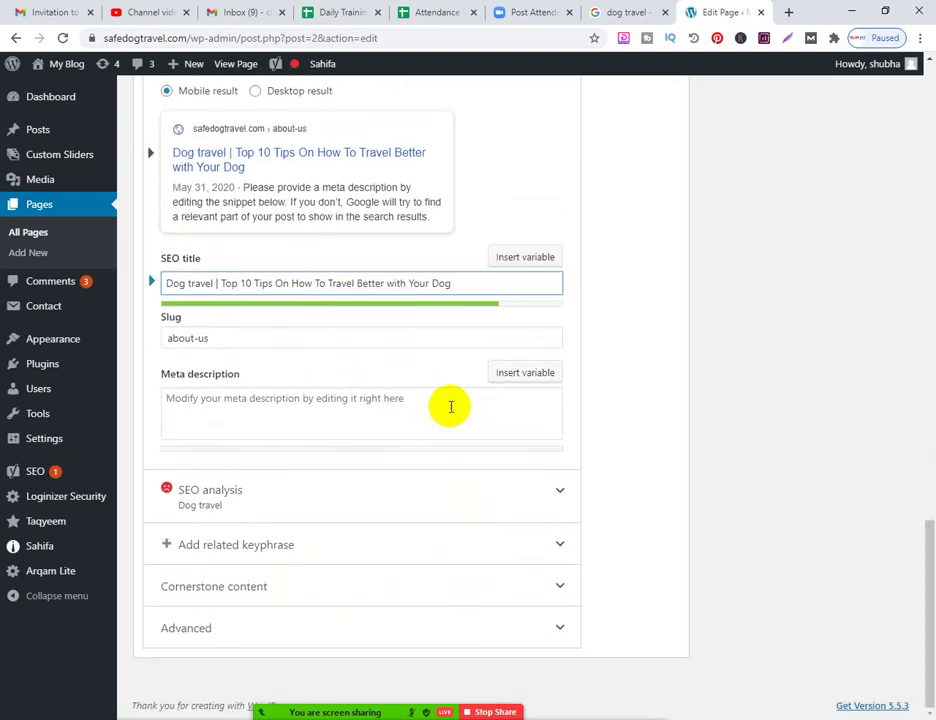
scroll(449, 407, up, 2)
drag(476, 503, 163, 505)
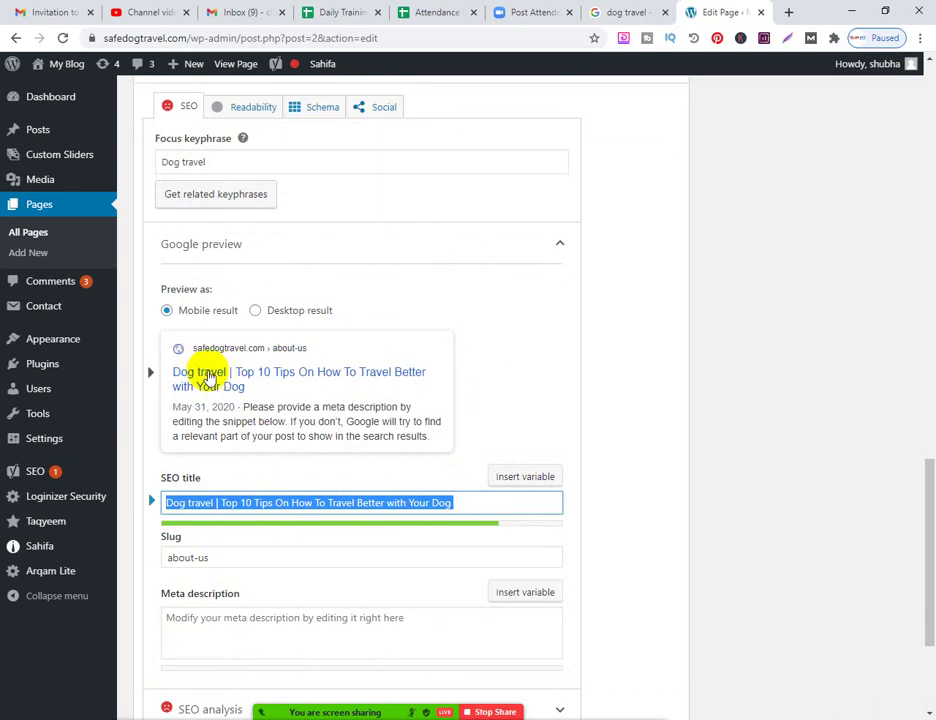
click(480, 503)
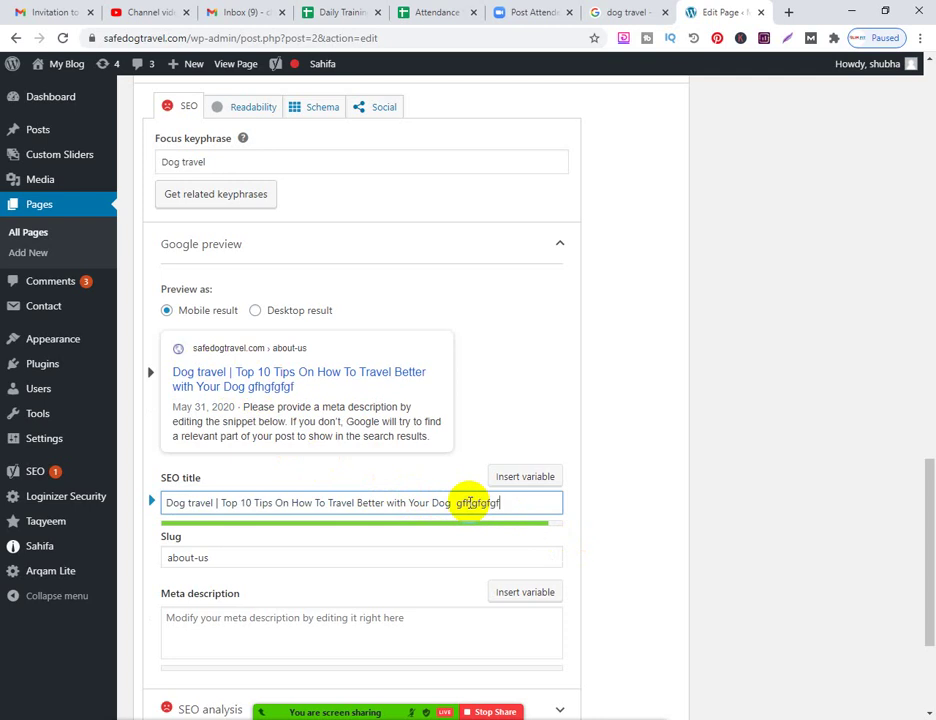
text(gfhgfgfgfffffffffffffffffffffff)
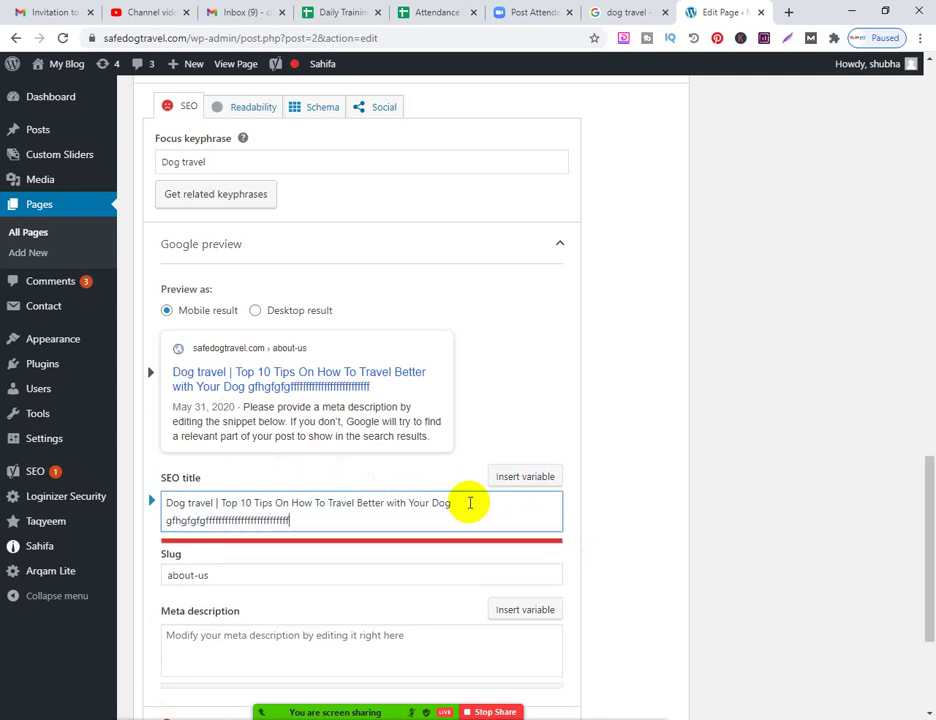
text(ffffffffffffffffffffffffffffffff)
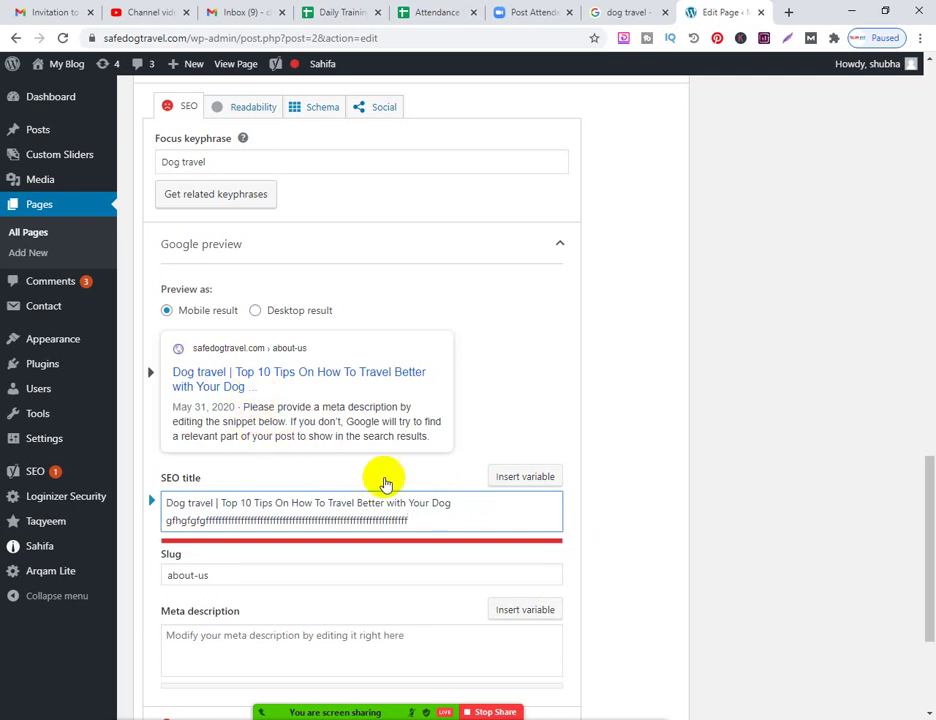
drag(409, 521, 162, 533)
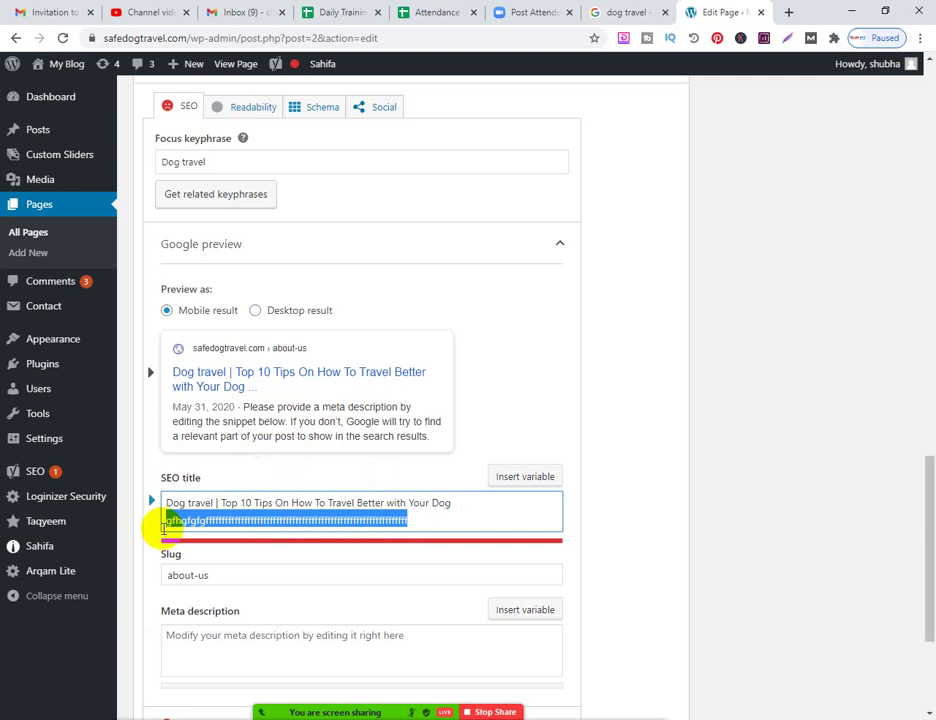
key(BackSpace)
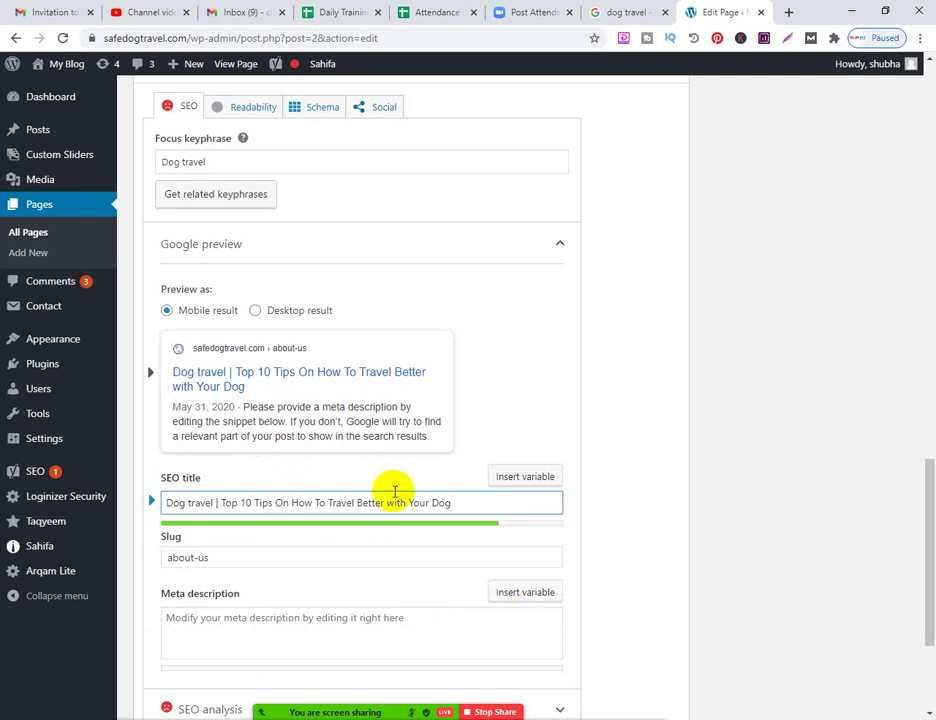
Examine the meta description field alongside the focus keyphrase and the opening words of the SEO title
scroll(394, 491, down, 1)
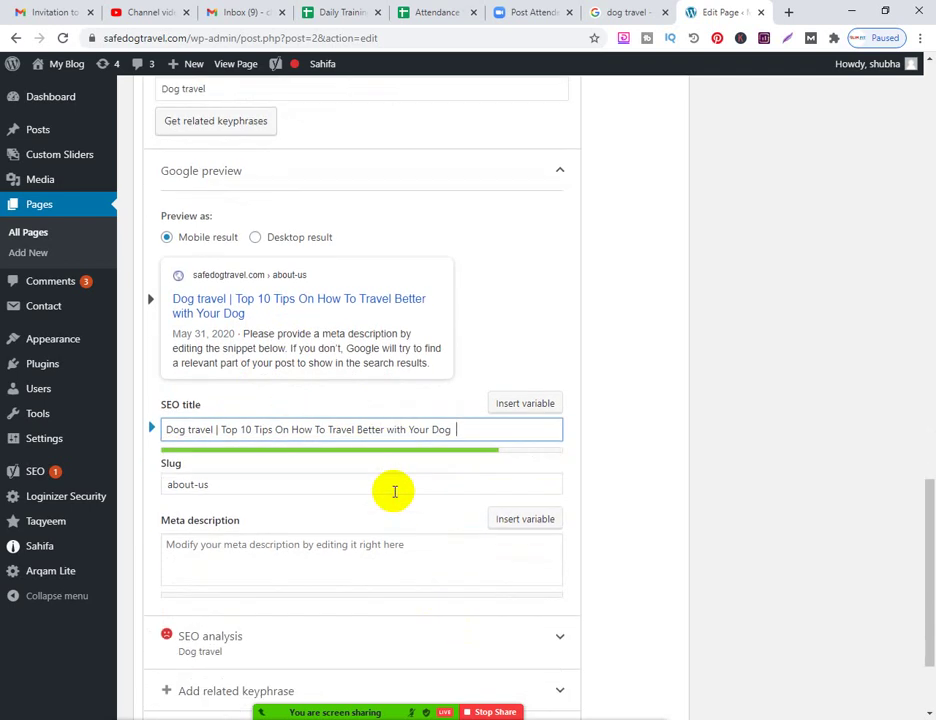
scroll(394, 491, down, 1)
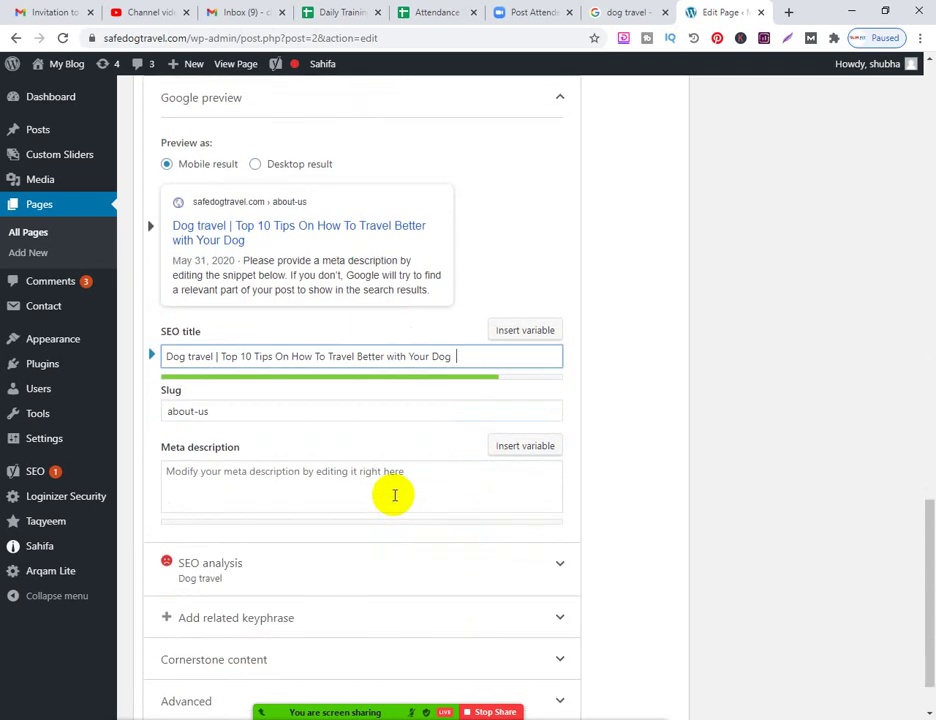
click(271, 479)
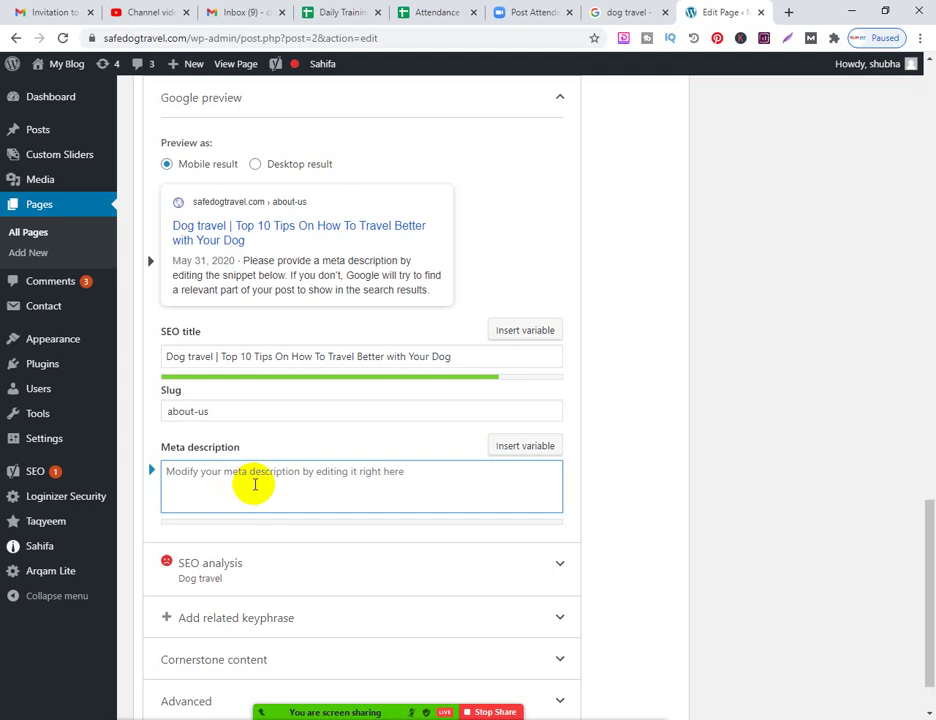
scroll(261, 366, up, 3)
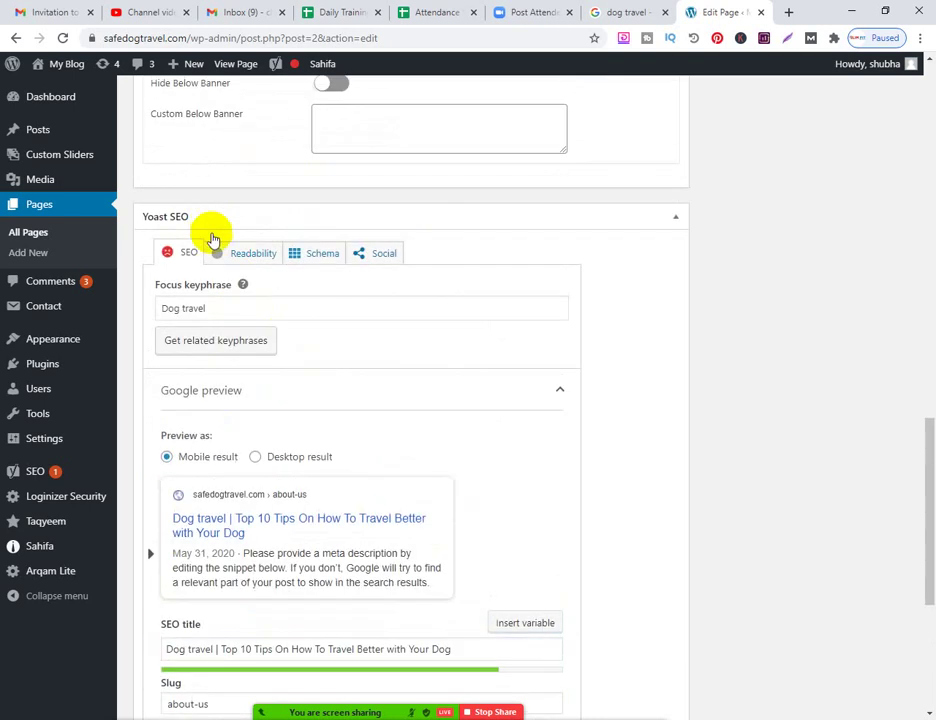
drag(217, 308, 155, 309)
scroll(320, 398, down, 1)
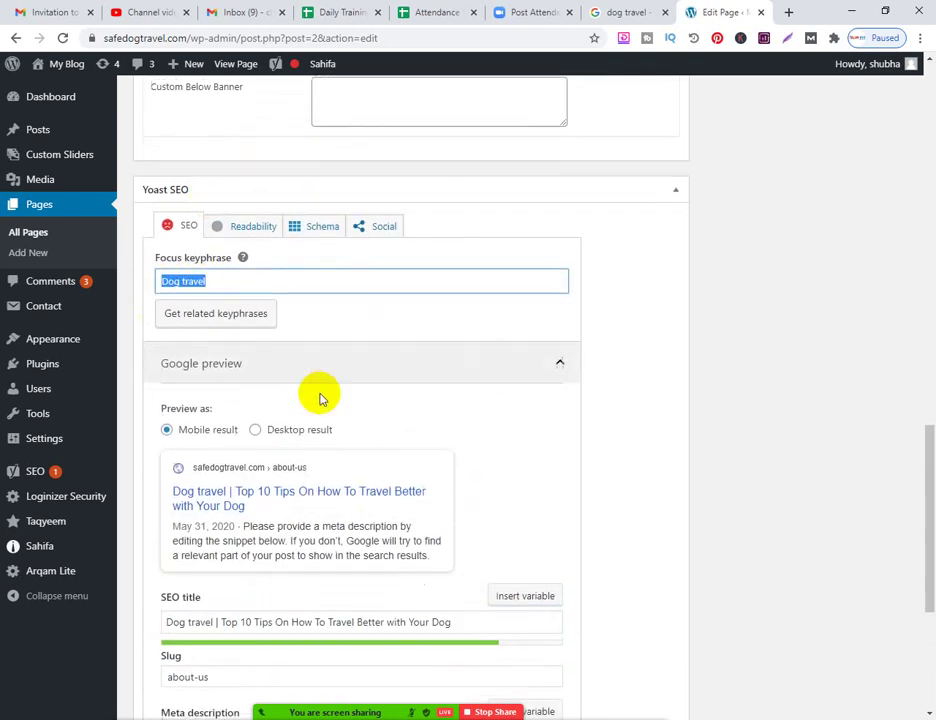
scroll(320, 398, down, 3)
click(283, 414)
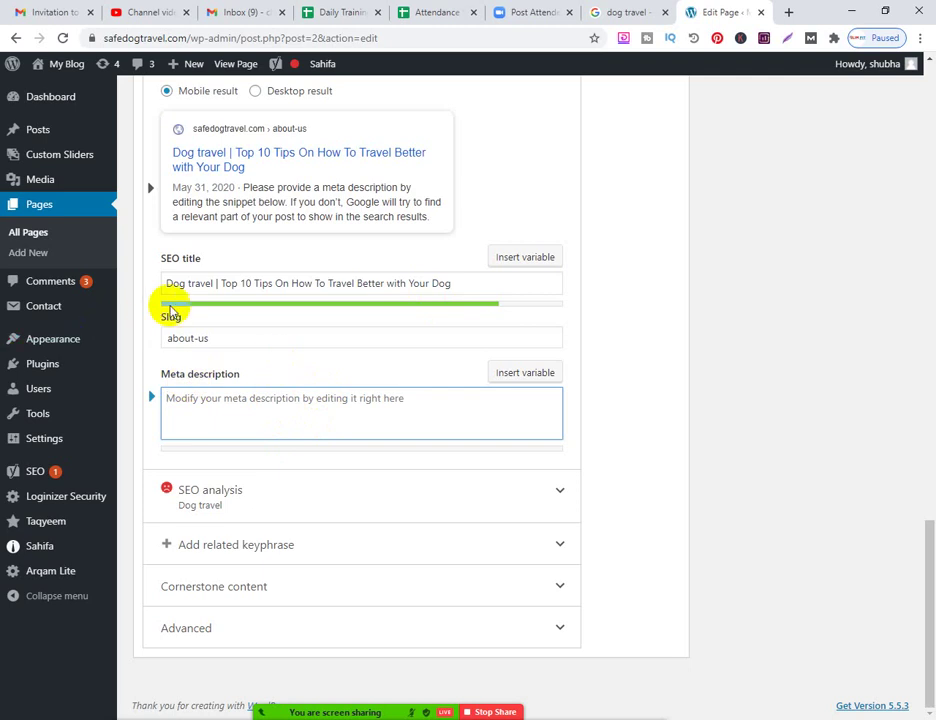
drag(213, 283, 160, 282)
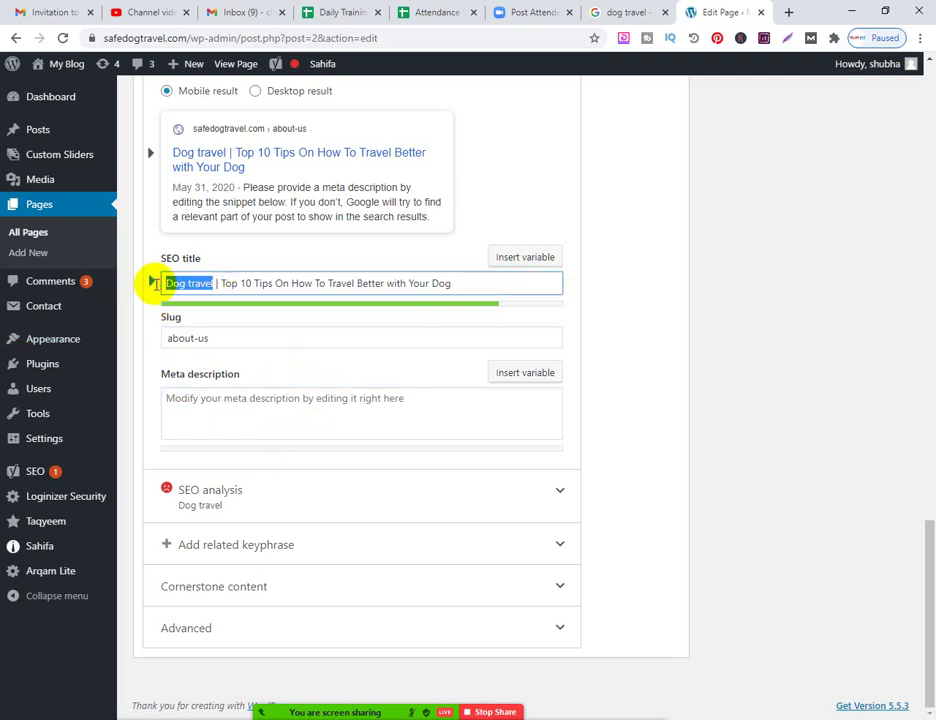
click(201, 411)
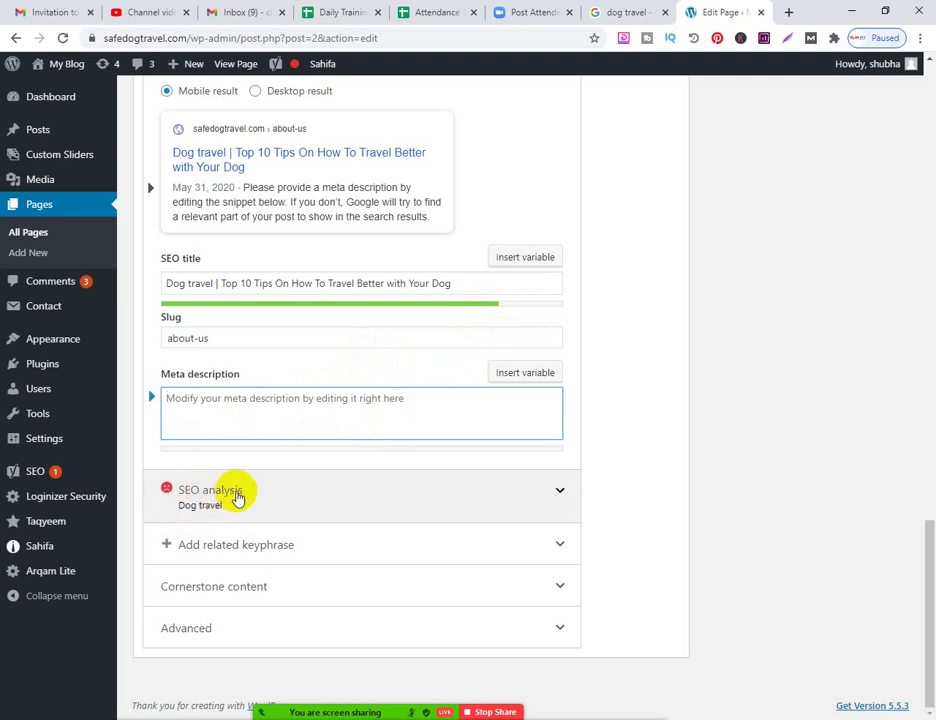
Expand the SEO analysis section and review its problems, improvements and good results
click(560, 494)
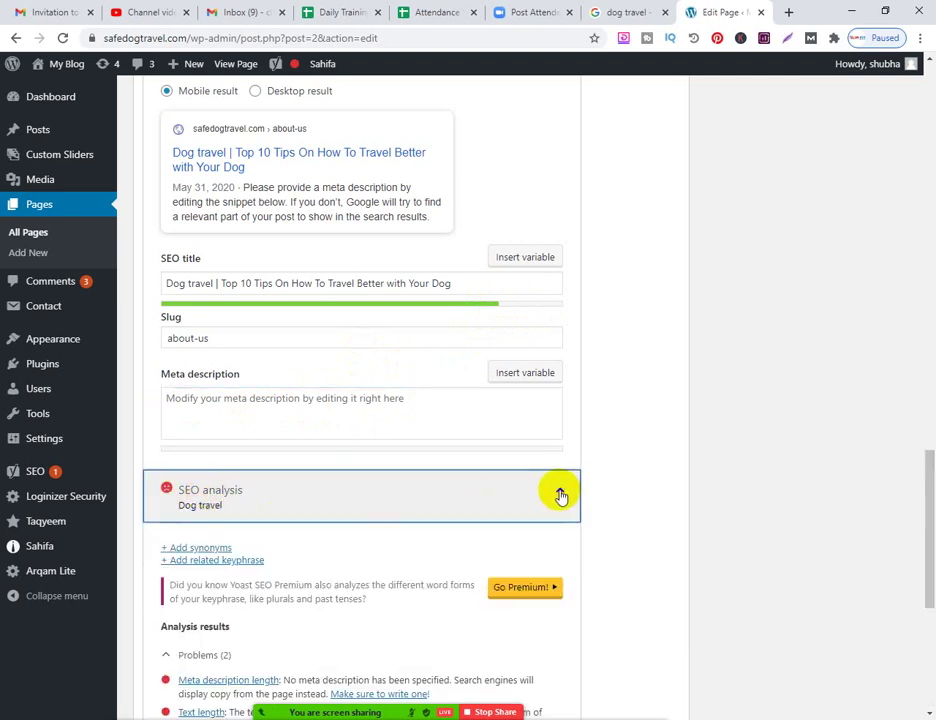
scroll(299, 508, down, 3)
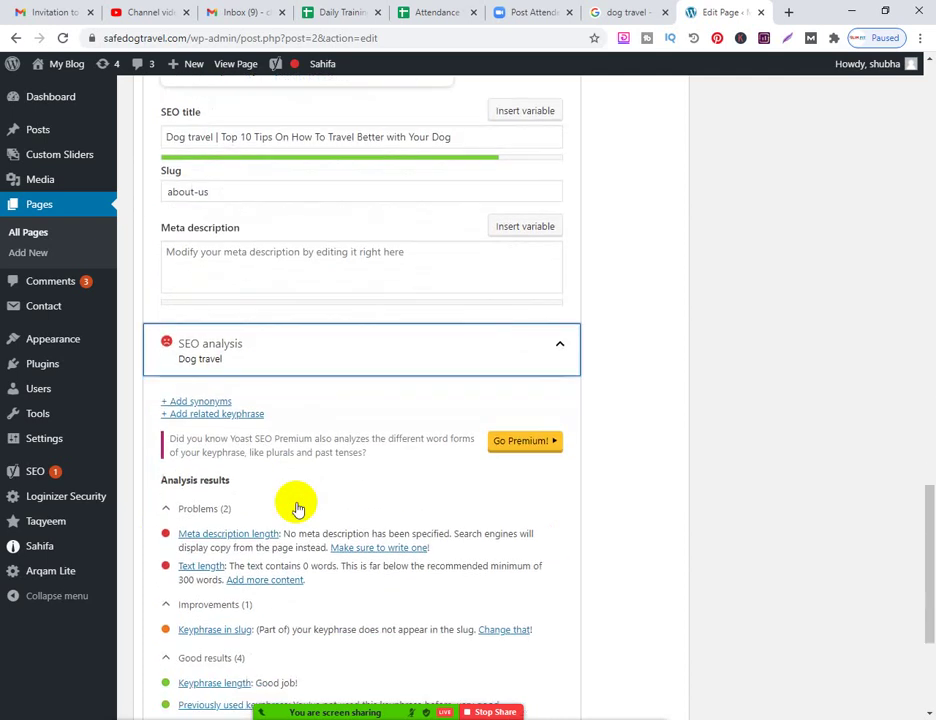
scroll(299, 508, down, 2)
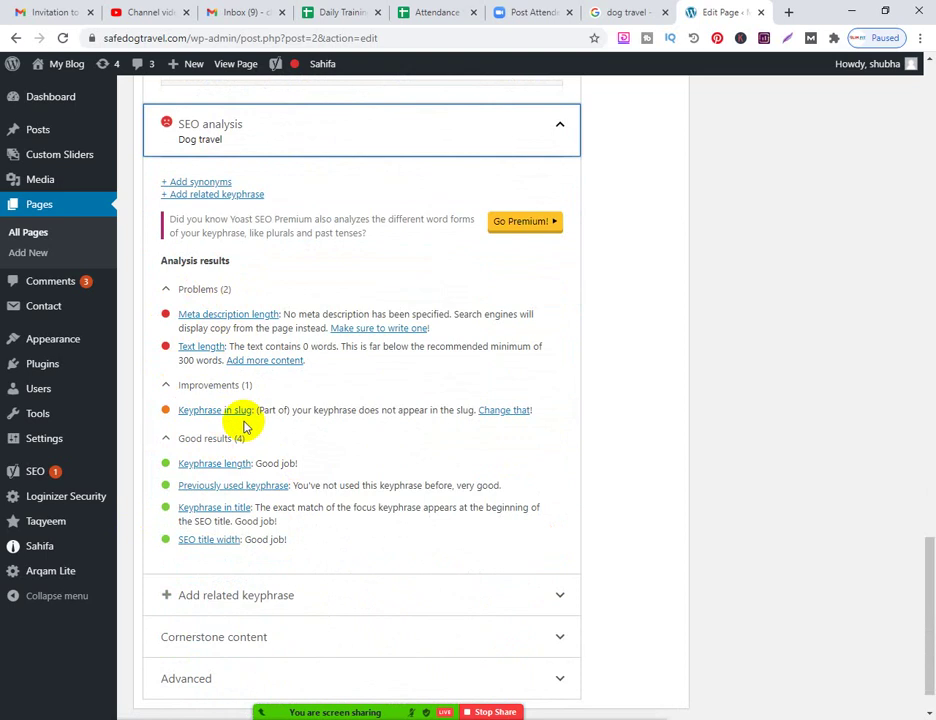
scroll(245, 420, down, 1)
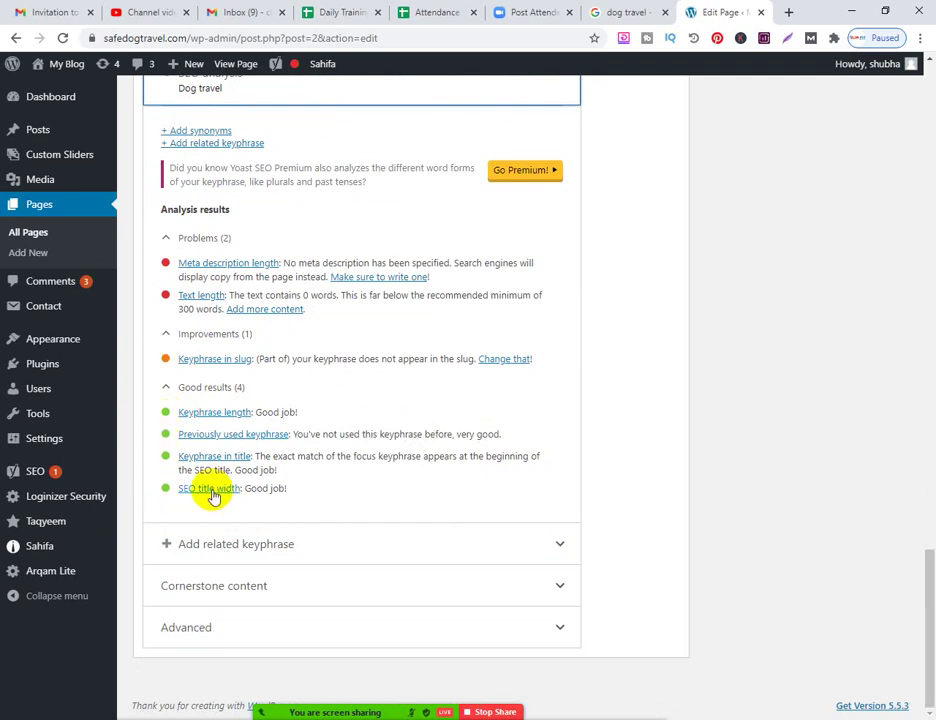
Fill the meta description with three copies of "Top 10 Tips On How To Travel Better with Your Dog" taken from the SEO title
scroll(211, 495, up, 3)
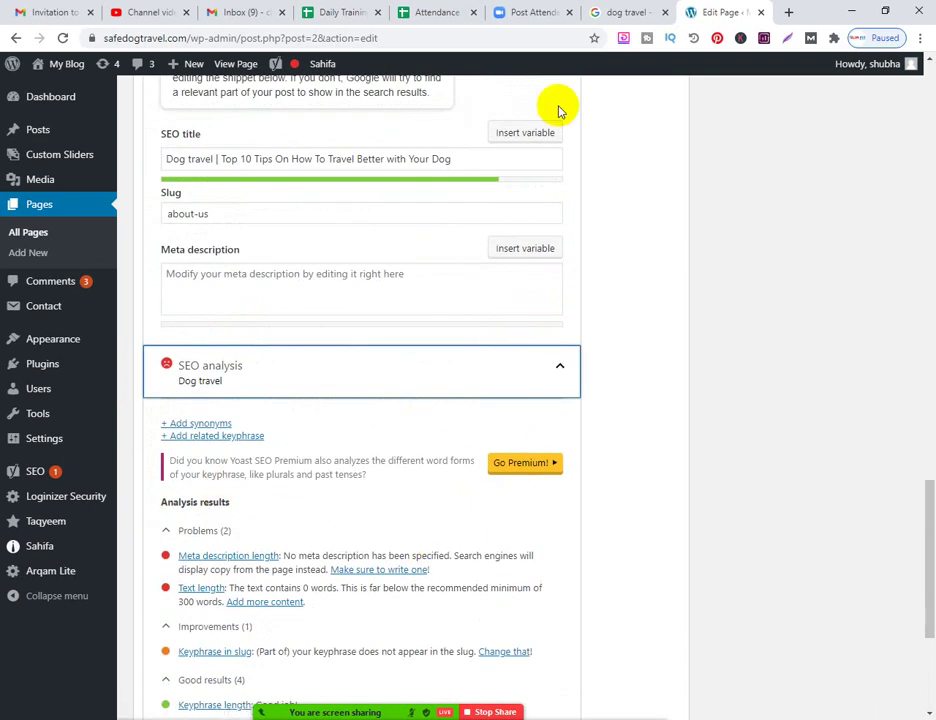
drag(452, 160, 113, 168)
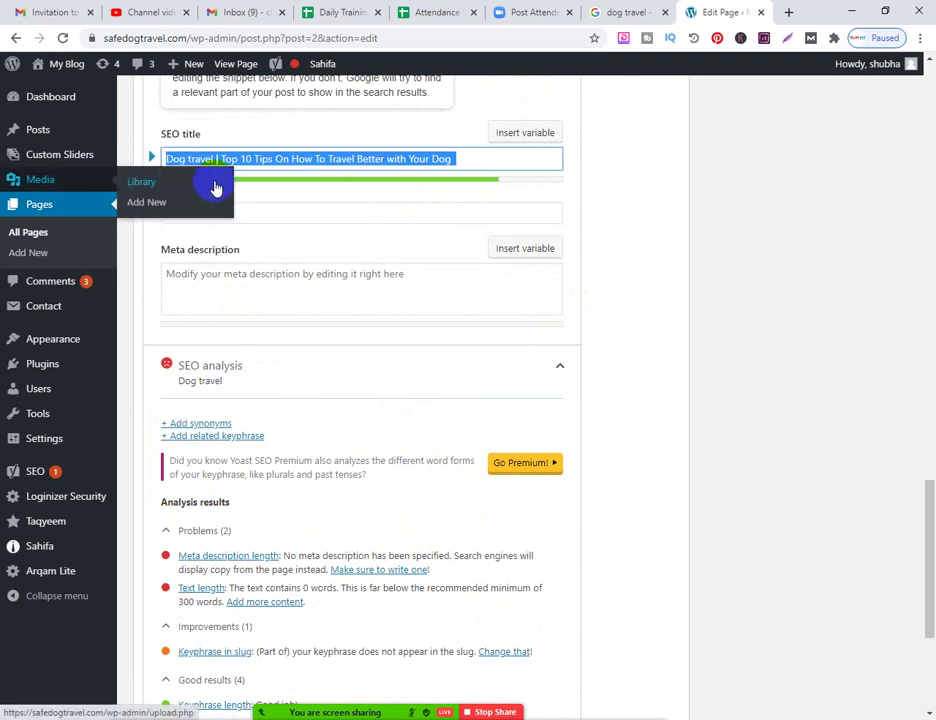
drag(455, 157, 231, 160)
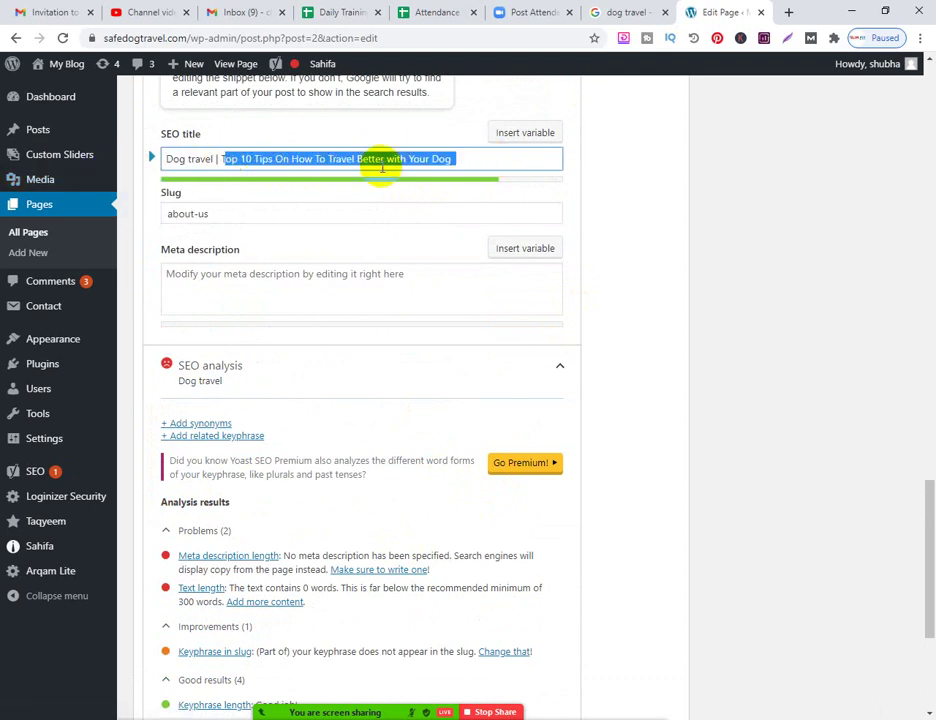
click(483, 157)
drag(483, 157, 214, 160)
key(ctrl+c)
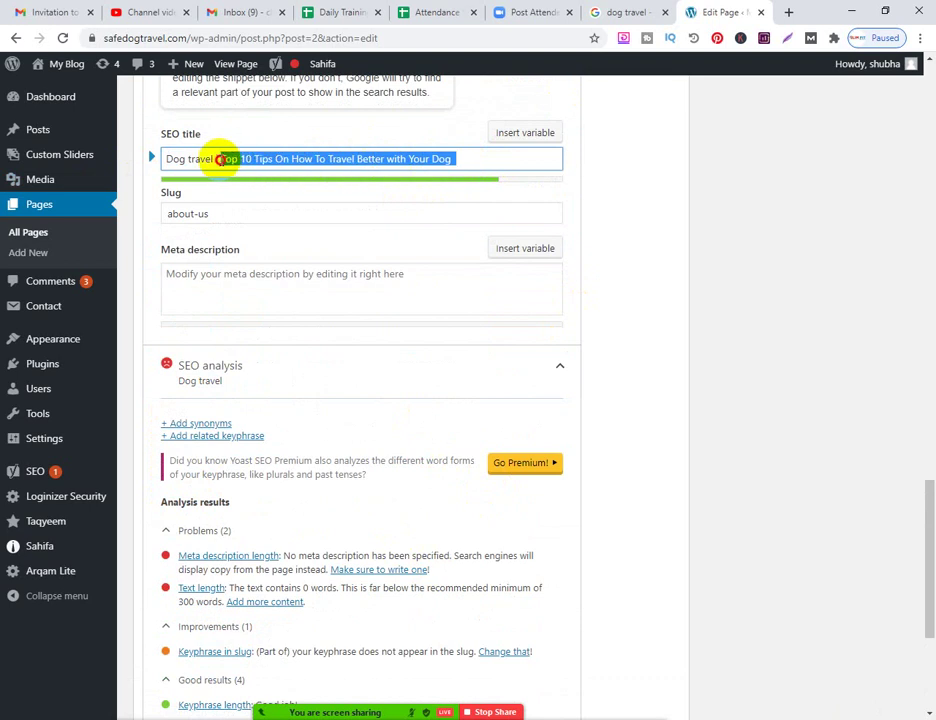
click(215, 272)
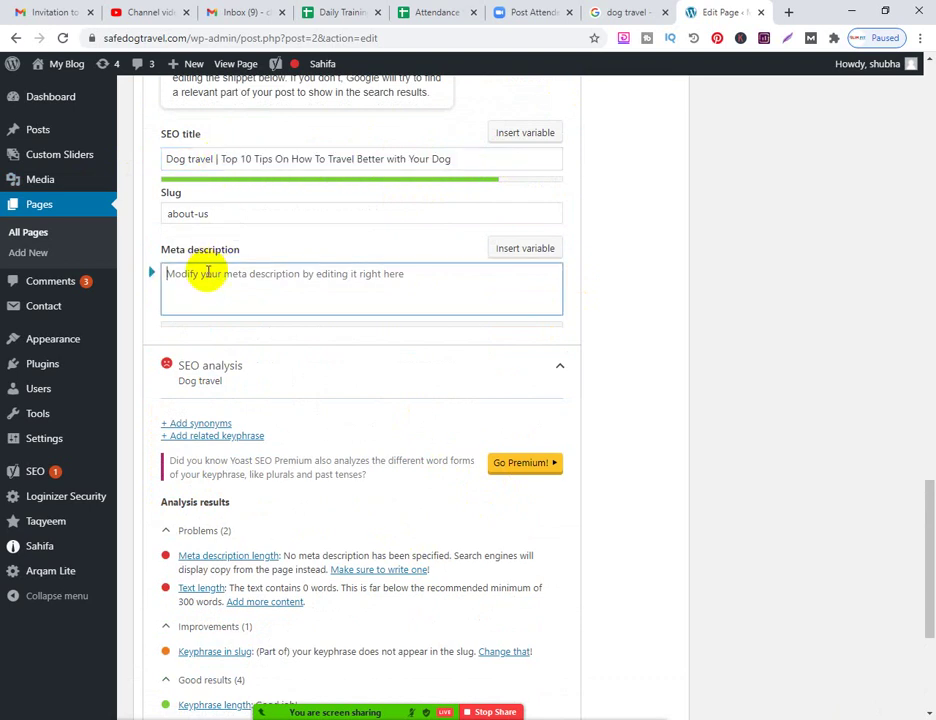
key(ctrl+v)
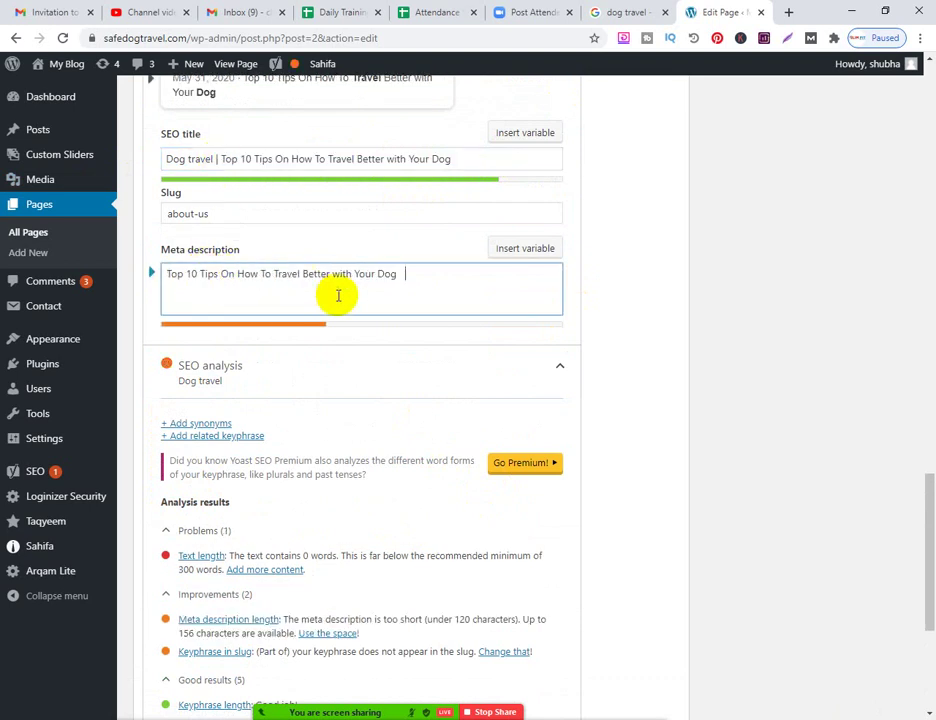
key(ctrl+v)
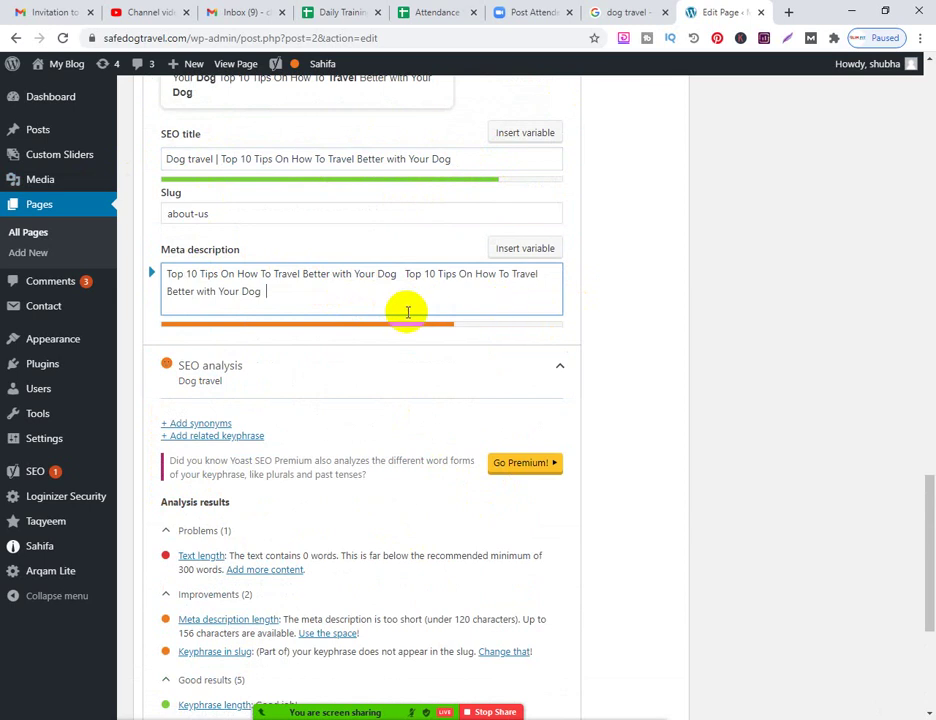
key(ctrl+v)
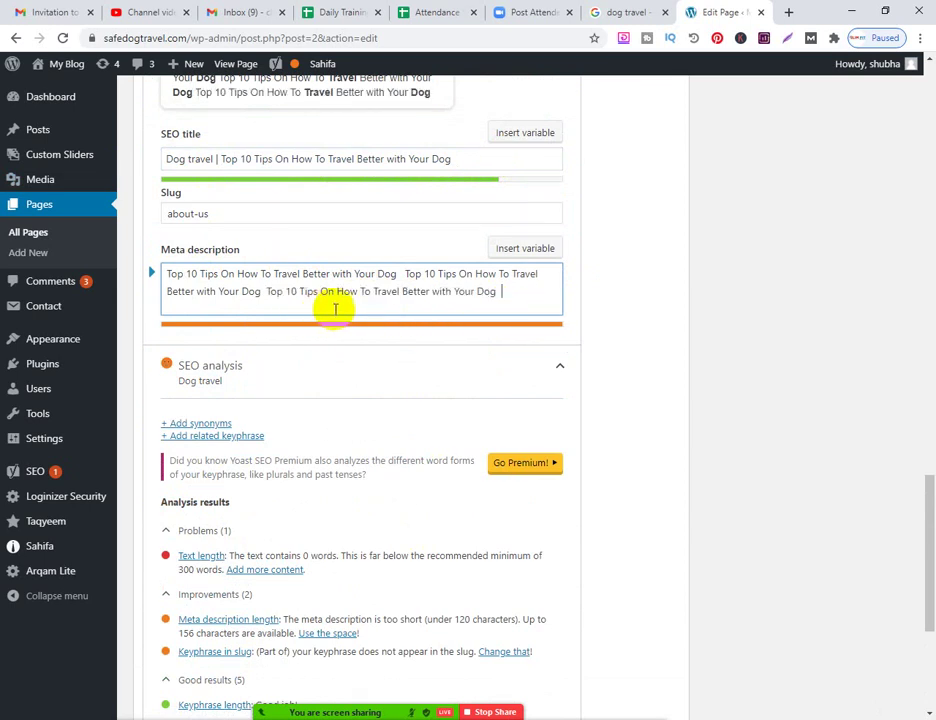
Shorten the meta description by trimming its third repeated phrase to "Top 10 Tips On How To Tr"
key(BackSpace)
key(BackSpace)
key(BackSpace)
key(BackSpace)
key(BackSpace)
key(BackSpace)
key(BackSpace)
key(BackSpace)
key(BackSpace)
key(BackSpace)
key(BackSpace)
key(BackSpace)
key(BackSpace)
key(BackSpace)
key(BackSpace)
key(BackSpace)
key(BackSpace)
key(BackSpace)
key(BackSpace)
key(BackSpace)
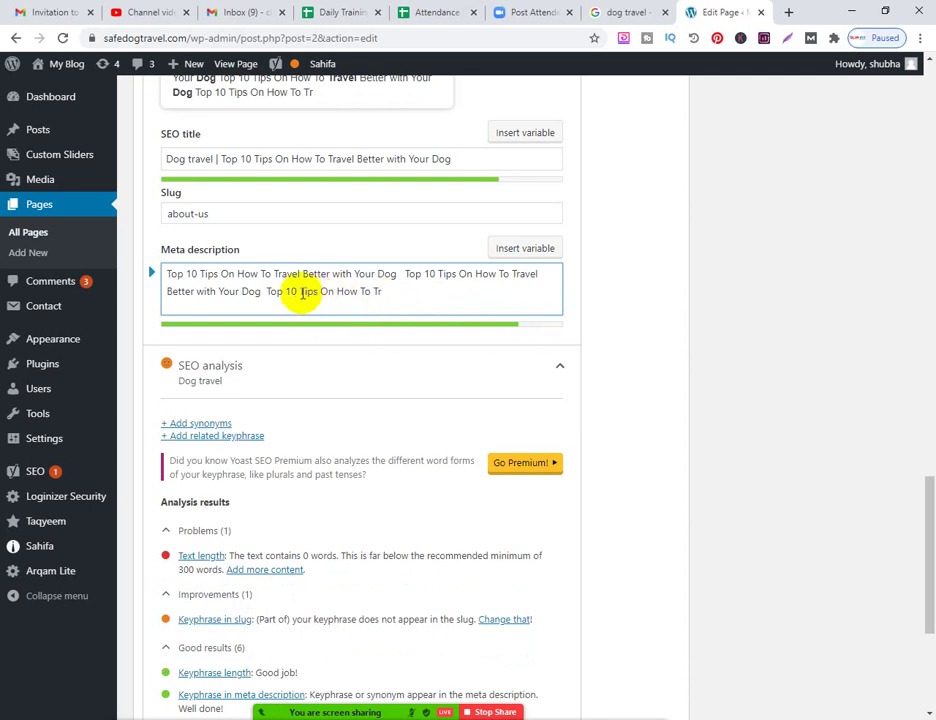
scroll(348, 307, down, 1)
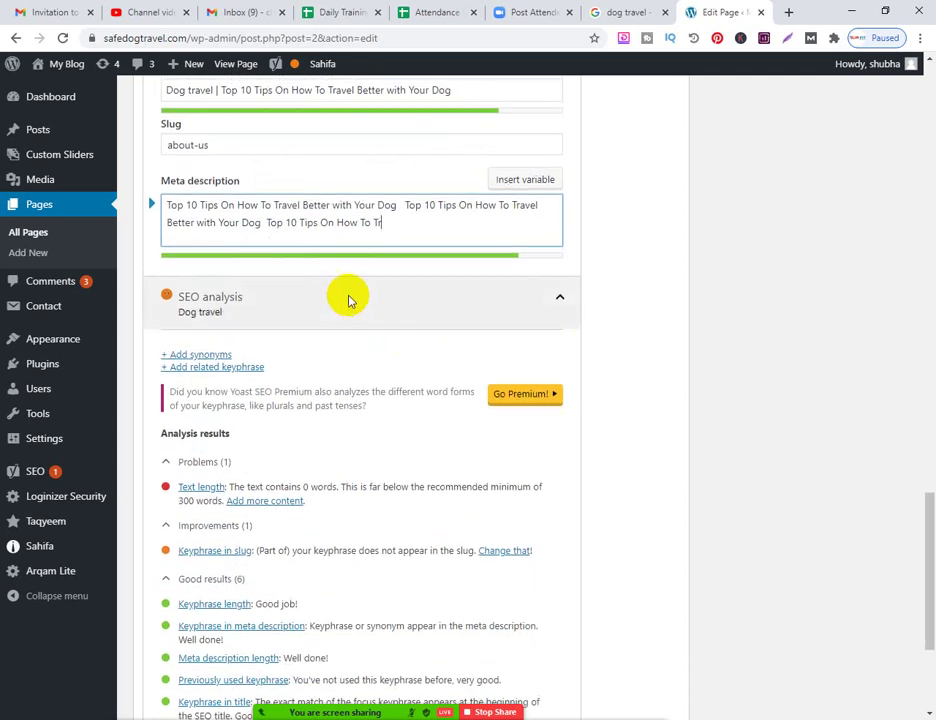
Review the SEO analysis results, especially the text length problem, against the About Us page's empty content area
scroll(401, 382, up, 1)
scroll(401, 370, down, 1)
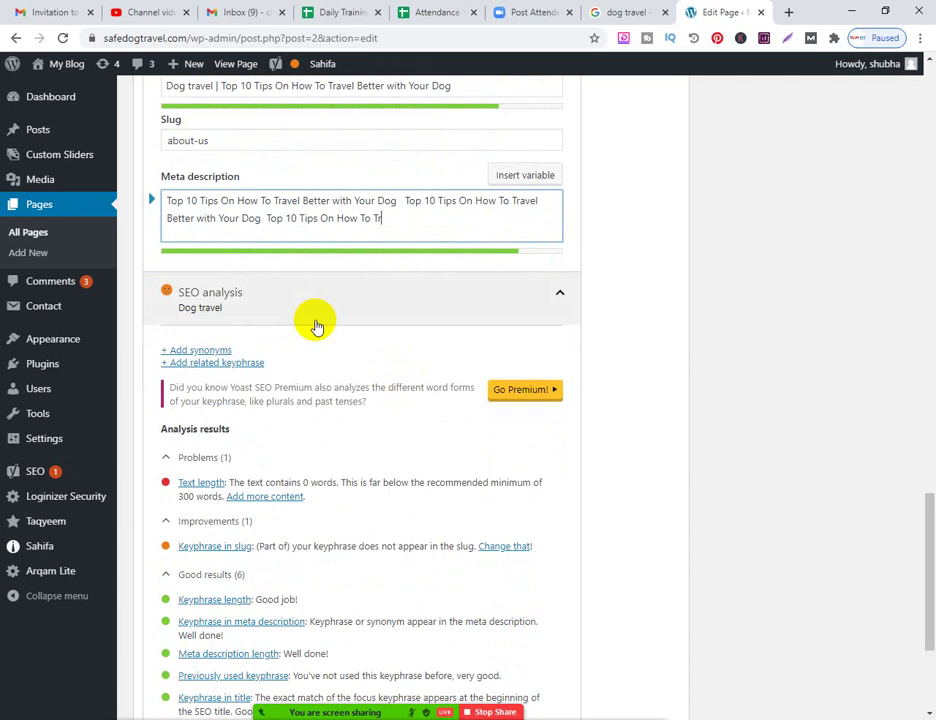
scroll(313, 324, down, 1)
scroll(260, 371, down, 1)
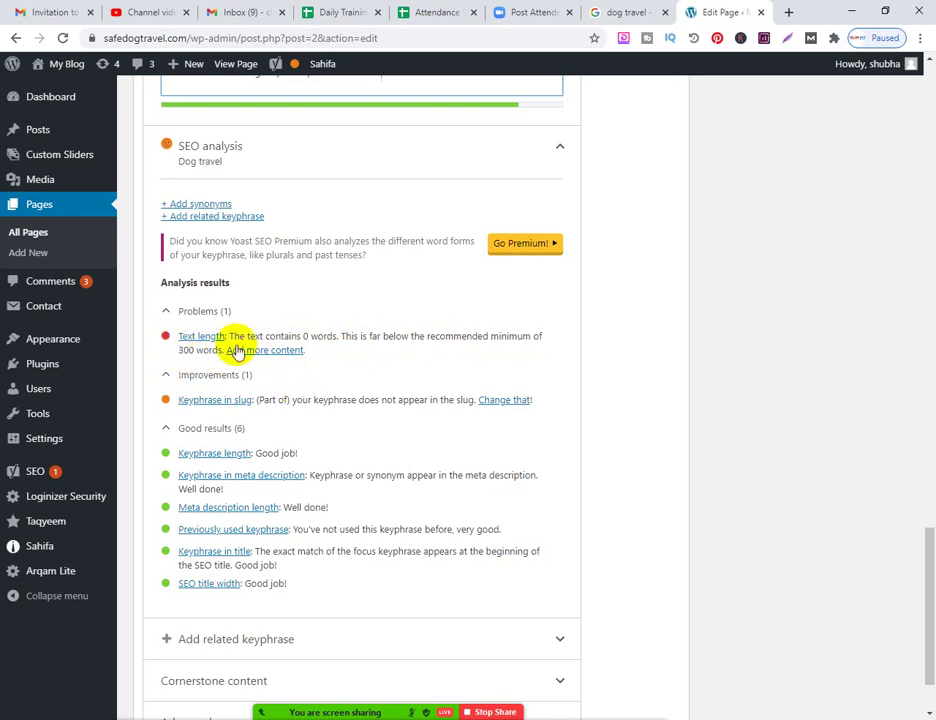
drag(929, 549, 911, 109)
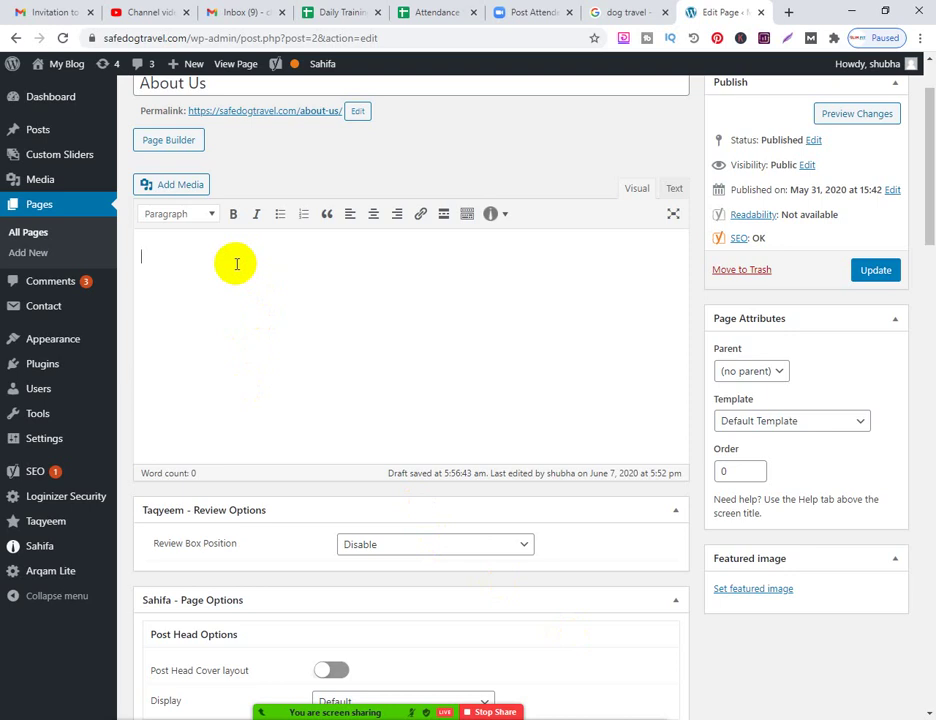
drag(928, 203, 921, 535)
scroll(403, 476, down, 3)
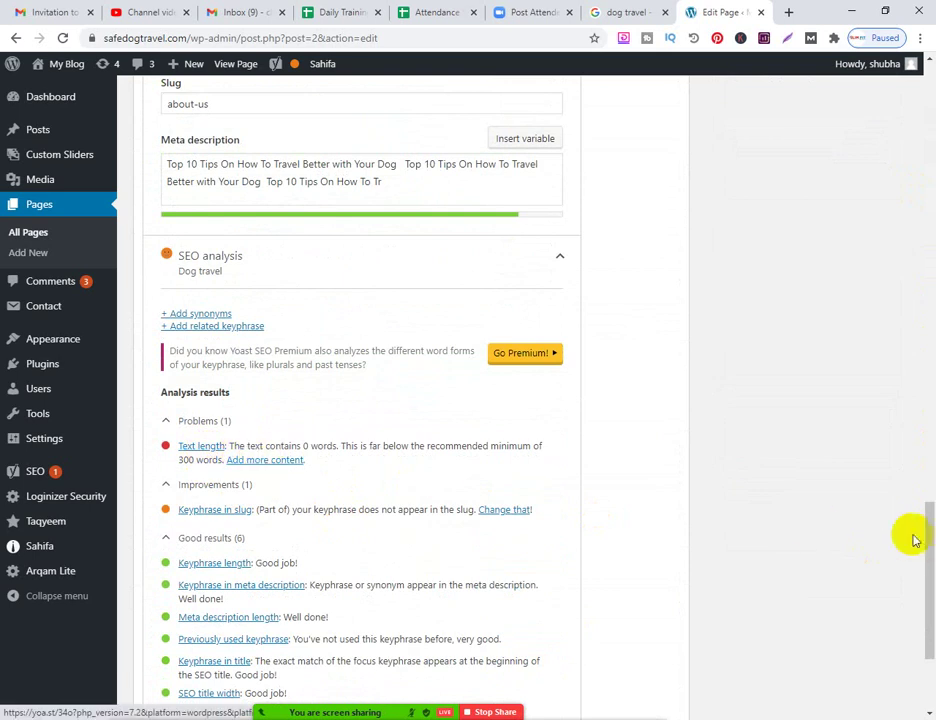
drag(926, 548, 928, 495)
scroll(913, 160, up, 3)
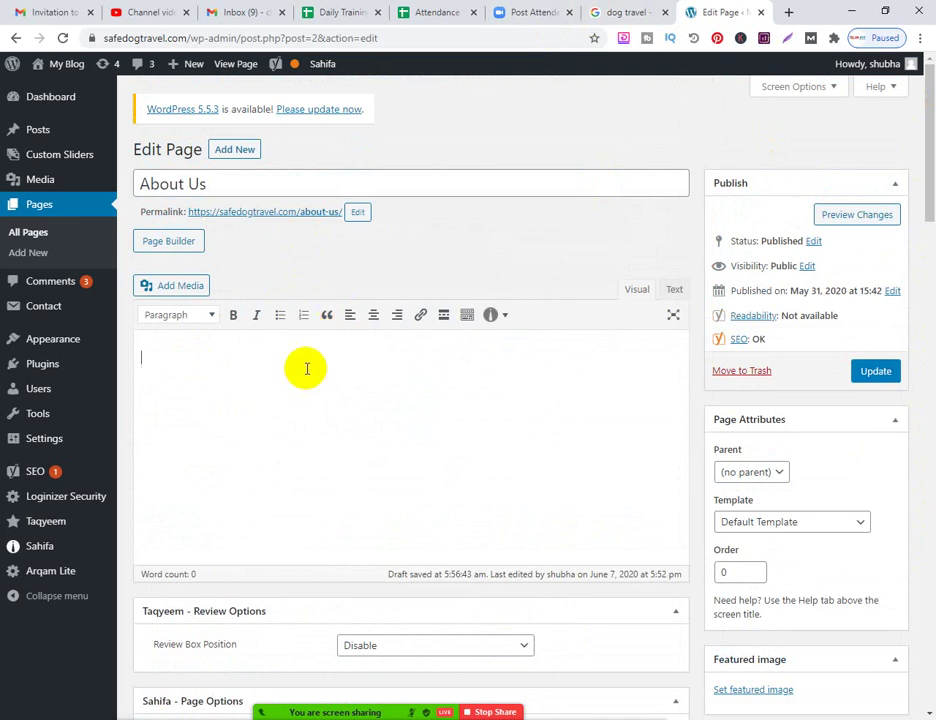
scroll(334, 397, down, 1)
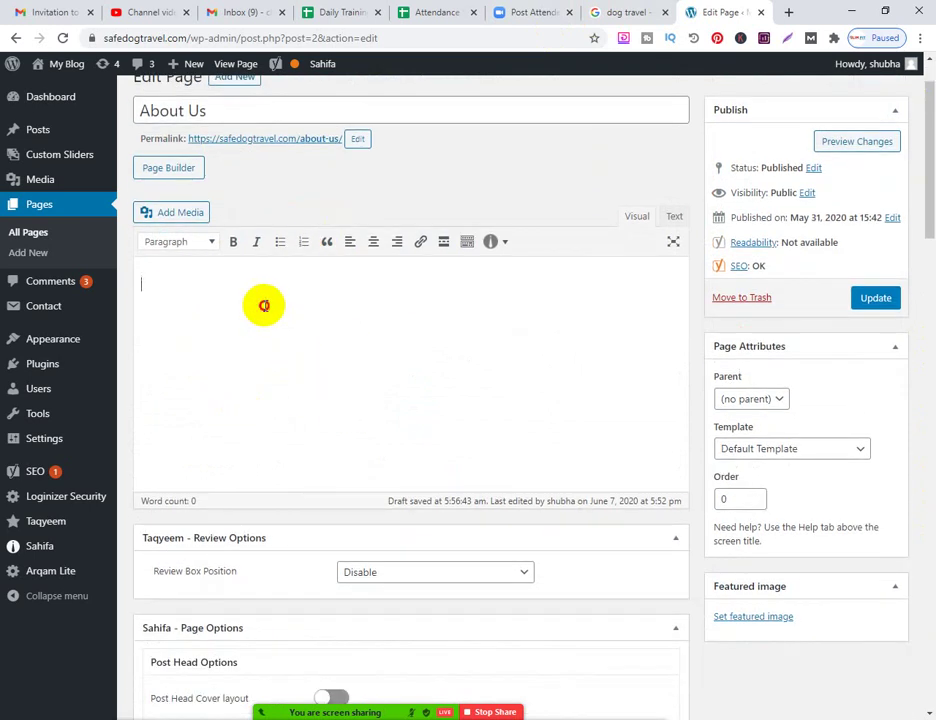
scroll(430, 250, up, 1)
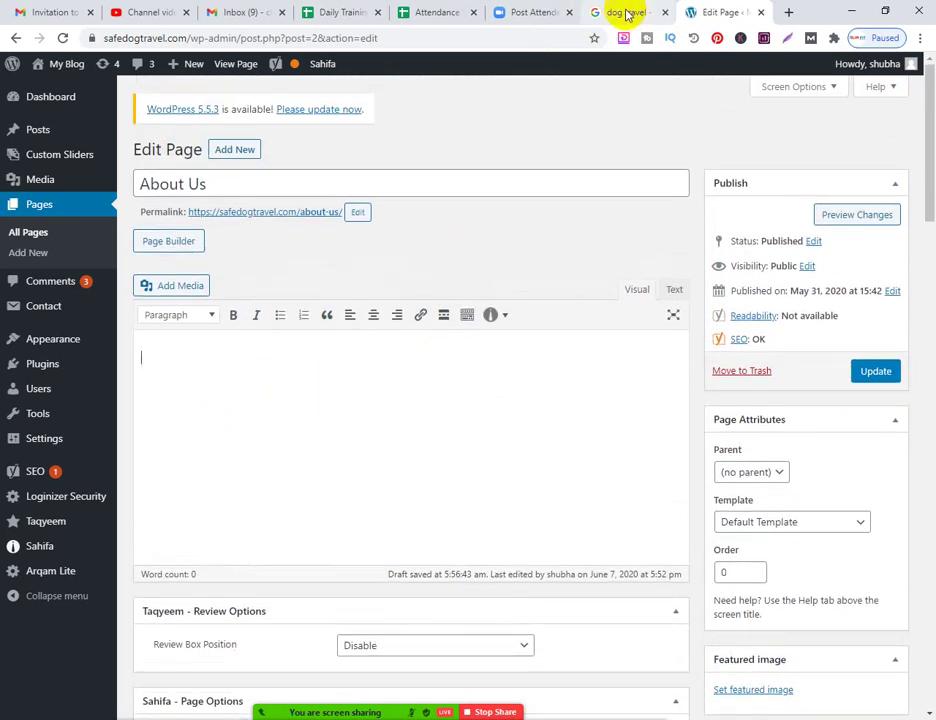
Switch to the "dog travel" search results and open the article "12 Tips on How to Travel Better with Your Dog (Updated 2020)"
click(630, 12)
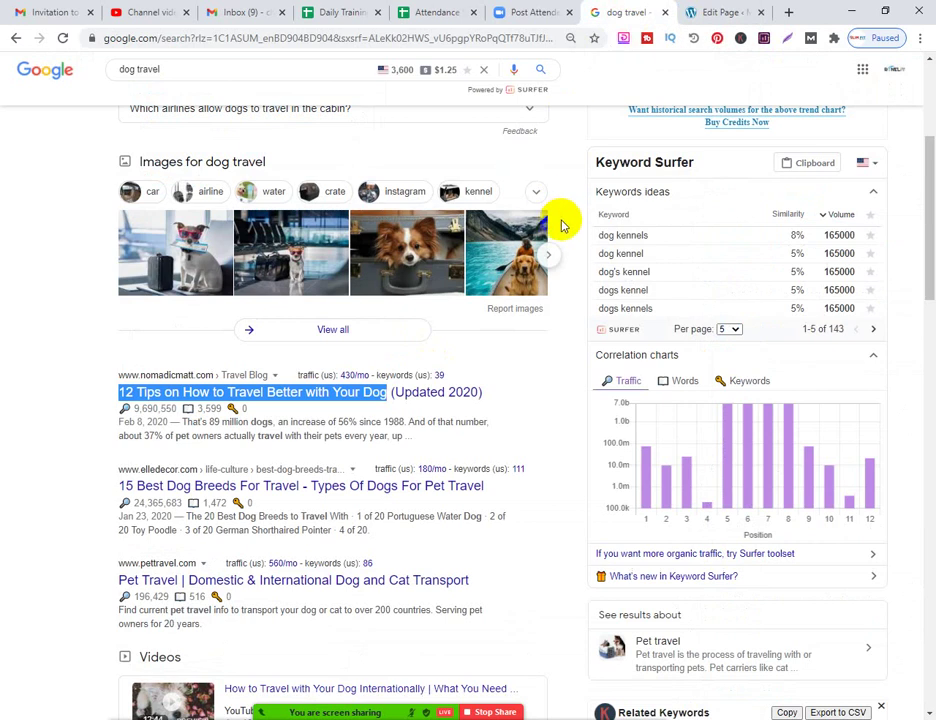
click(527, 407)
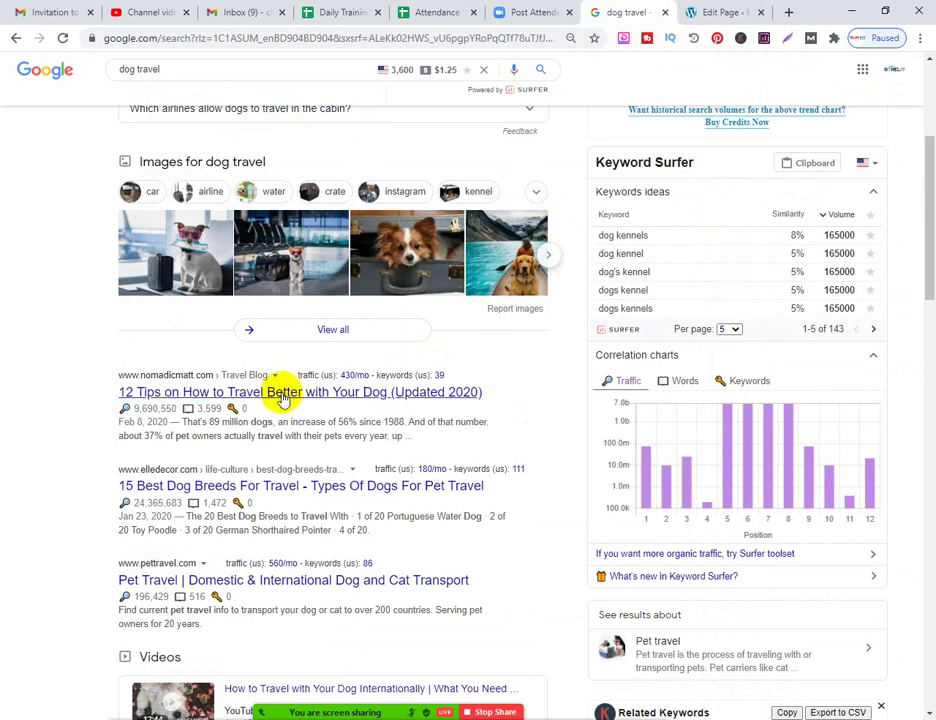
click(283, 396)
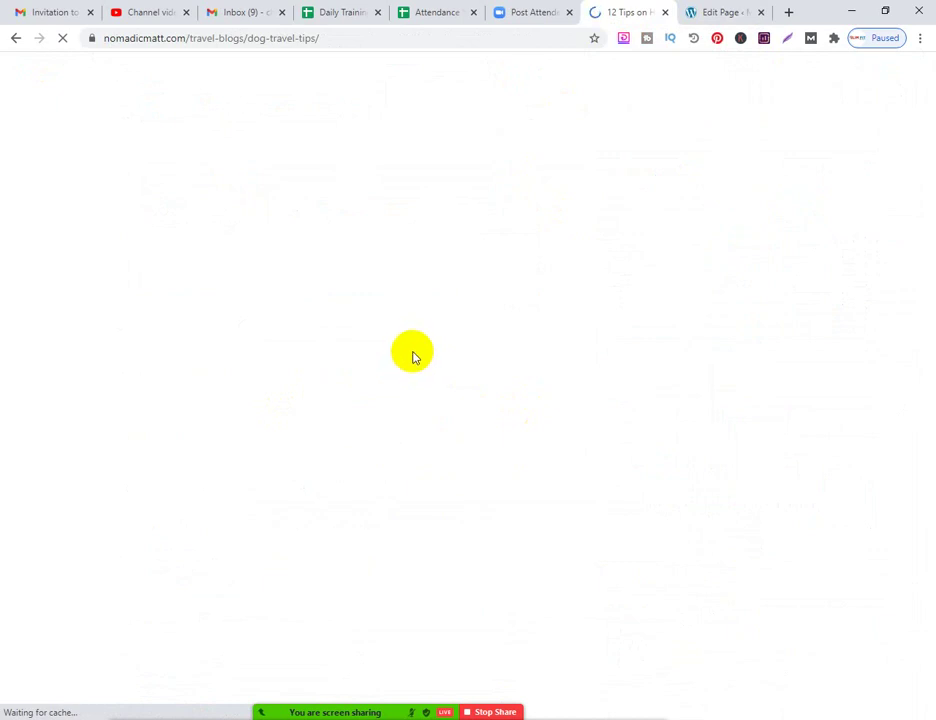
scroll(220, 344, down, 1)
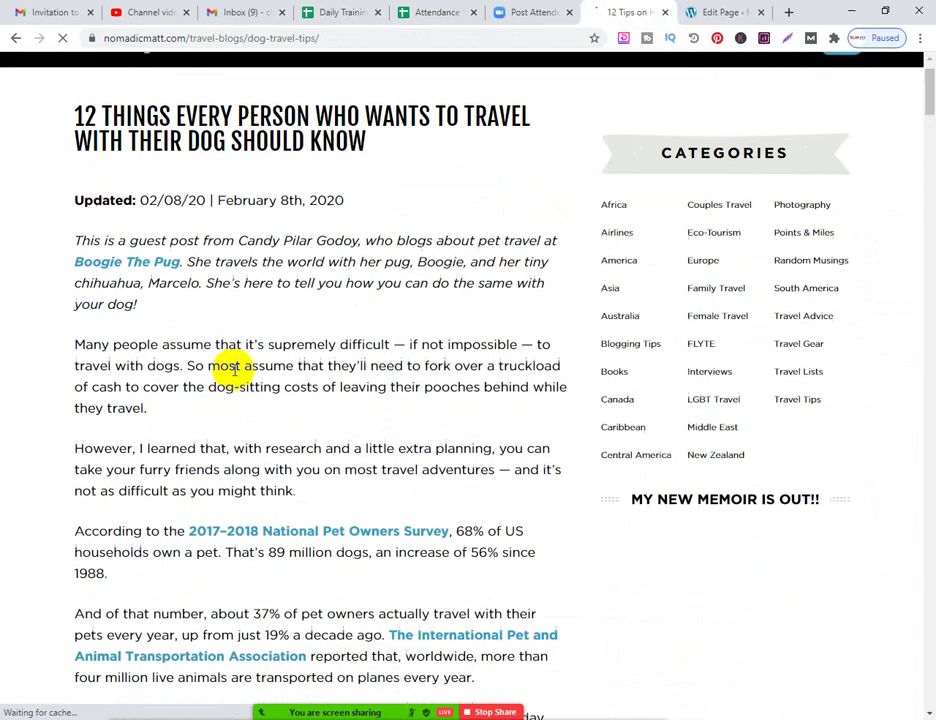
scroll(387, 432, down, 3)
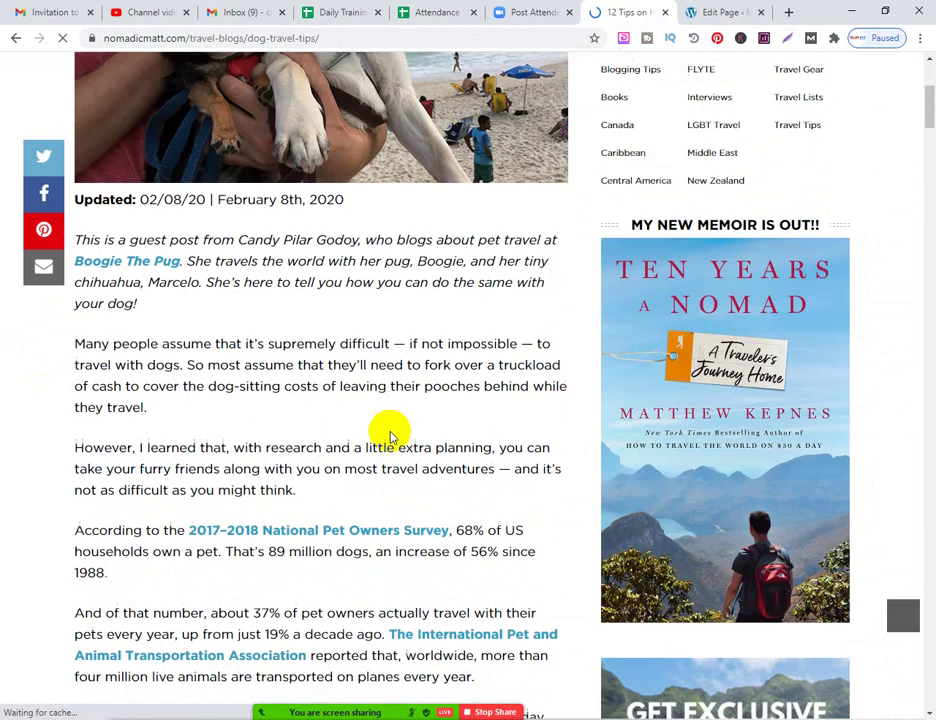
Copy the article's introduction from "This is a guest post" through "this emerging trend." into the About Us page's content
drag(78, 215, 566, 297)
click(297, 282)
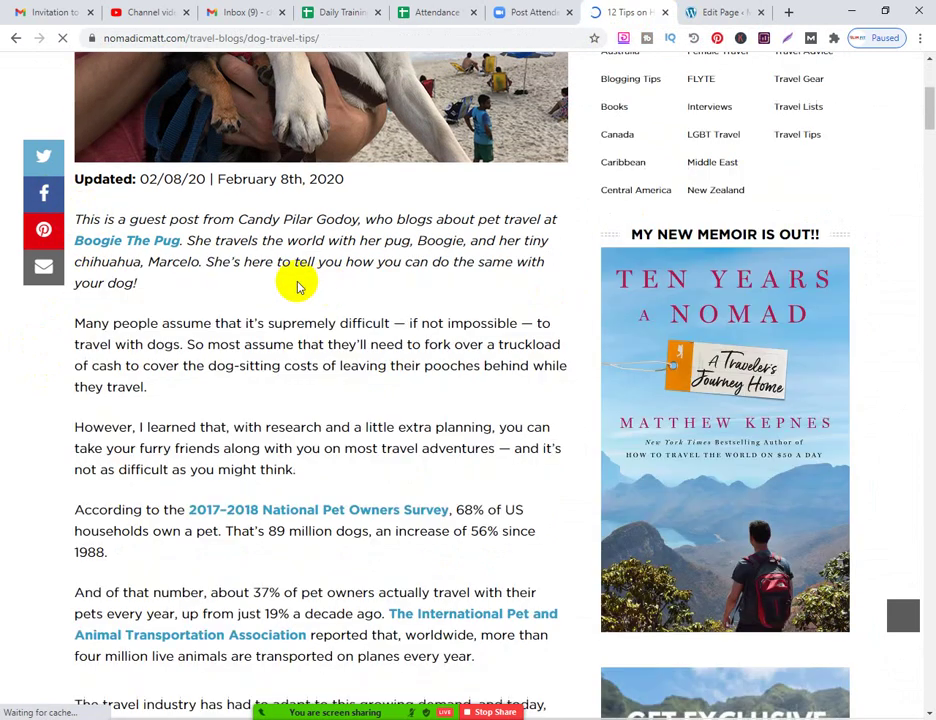
drag(78, 215, 554, 531)
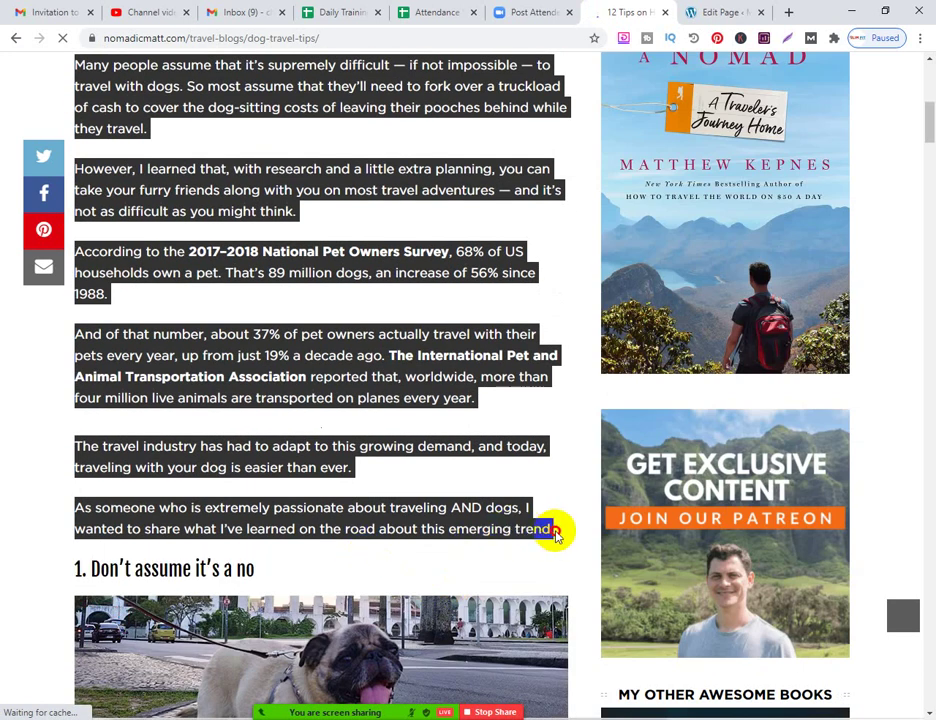
right_click(326, 447)
click(362, 463)
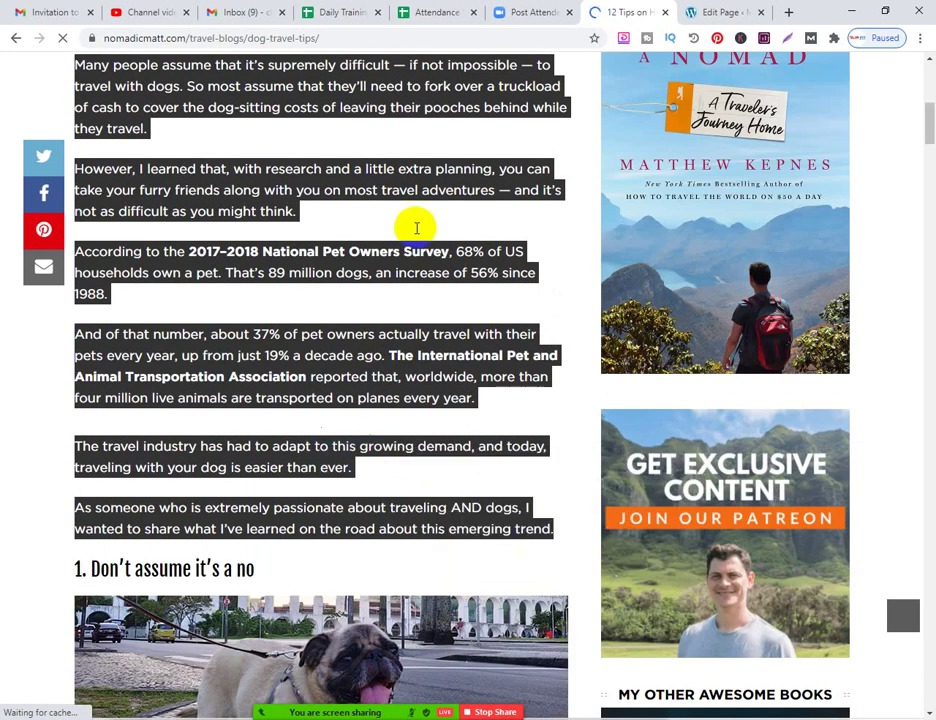
click(692, 14)
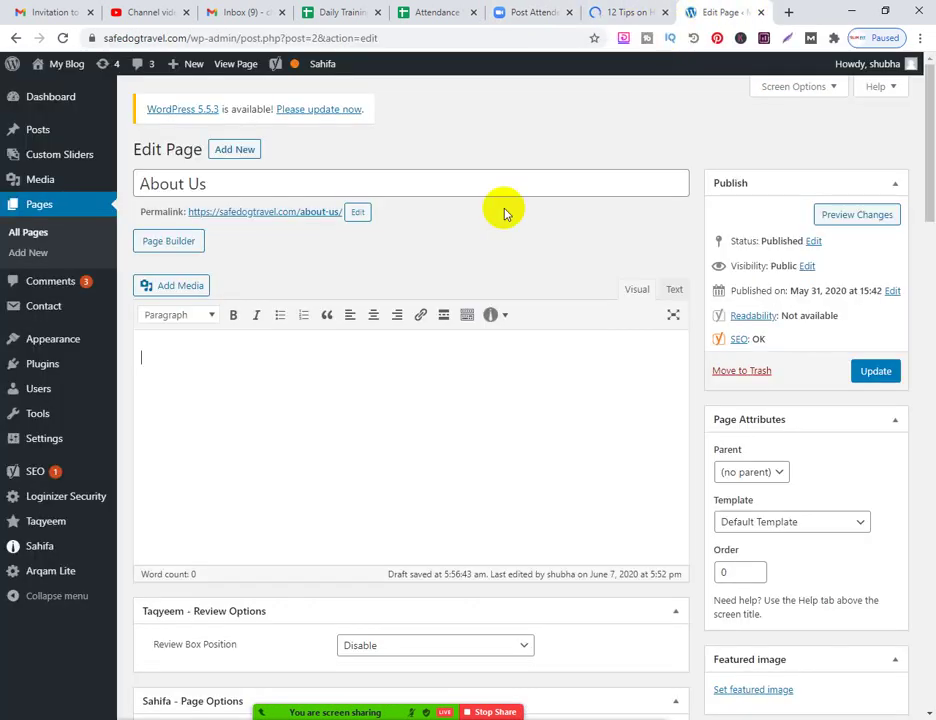
click(214, 366)
key(ctrl+v)
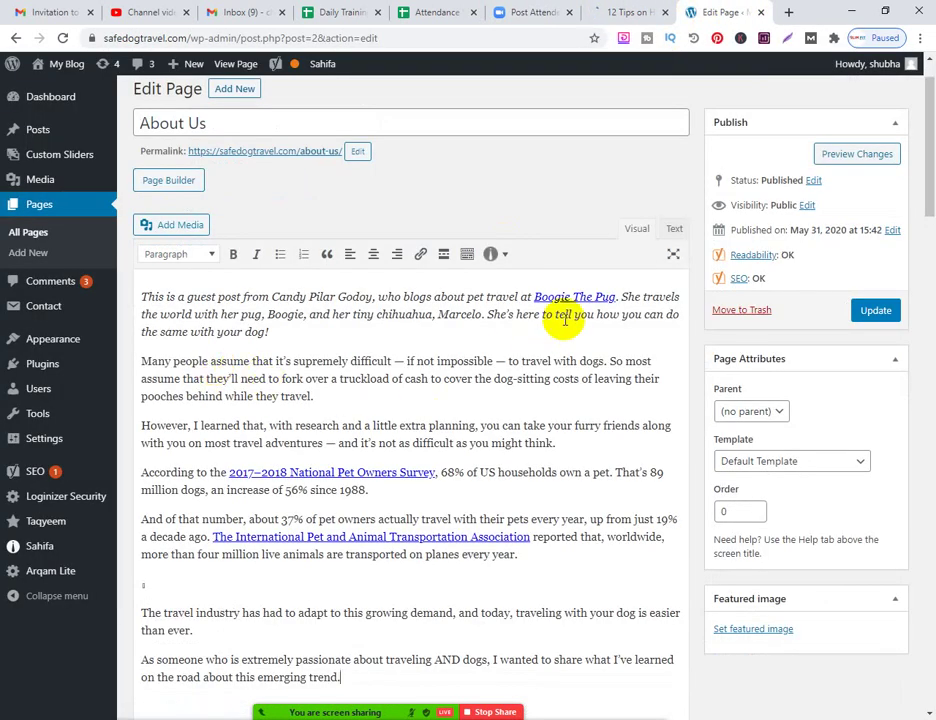
Delete the linked phrases "Boogie The Pug", "2017–2018 National Pet Owners Survey," and "The International Pet and Animal Transportation Association" from the pasted text
drag(535, 297, 609, 297)
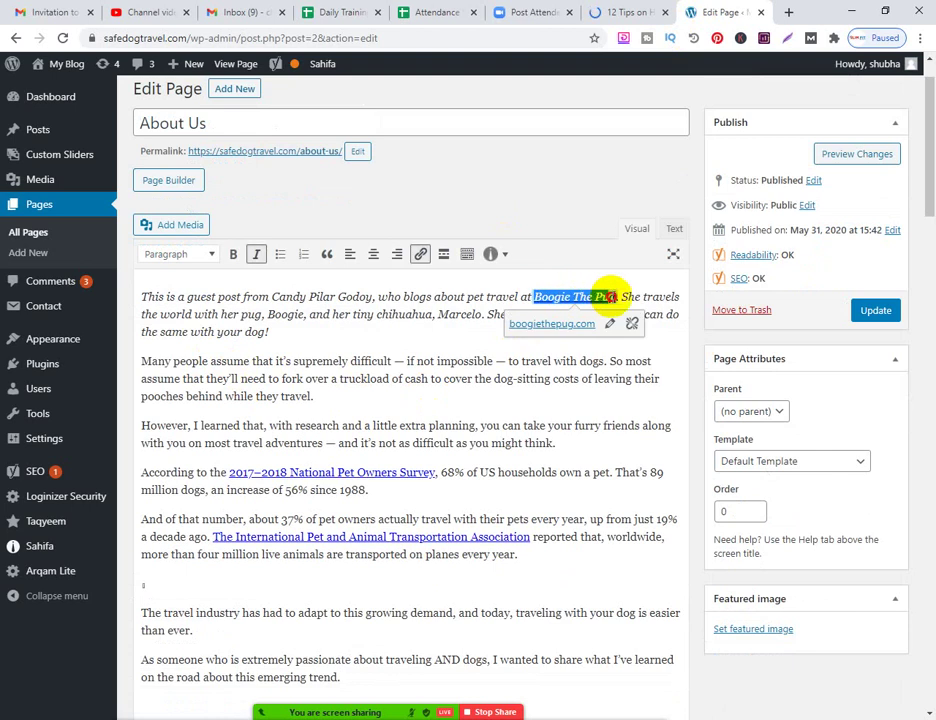
key(BackSpace)
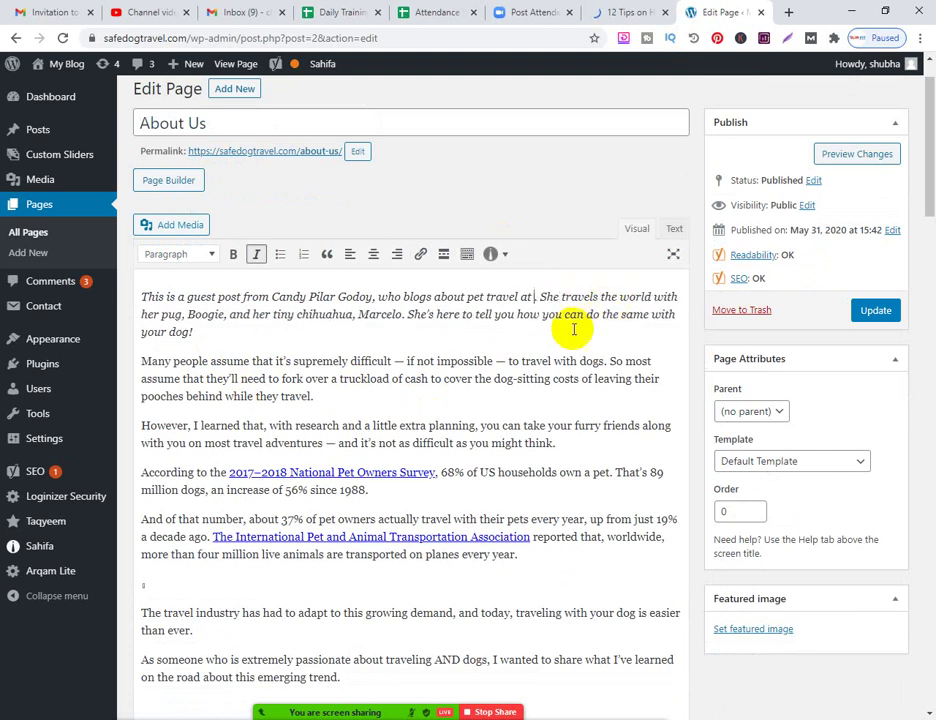
double_click(410, 472)
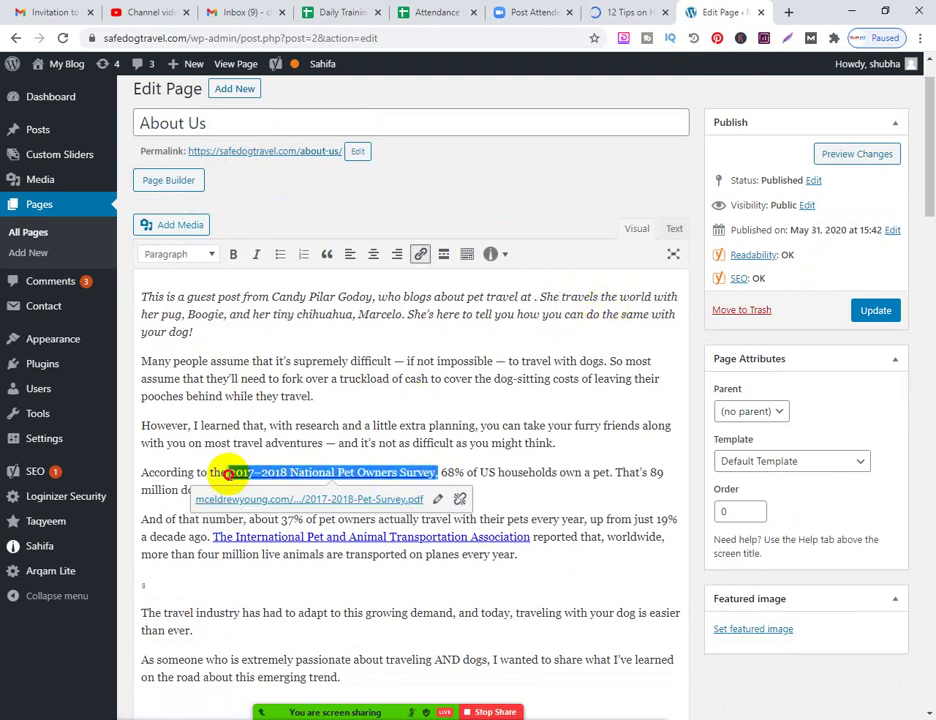
key(BackSpace)
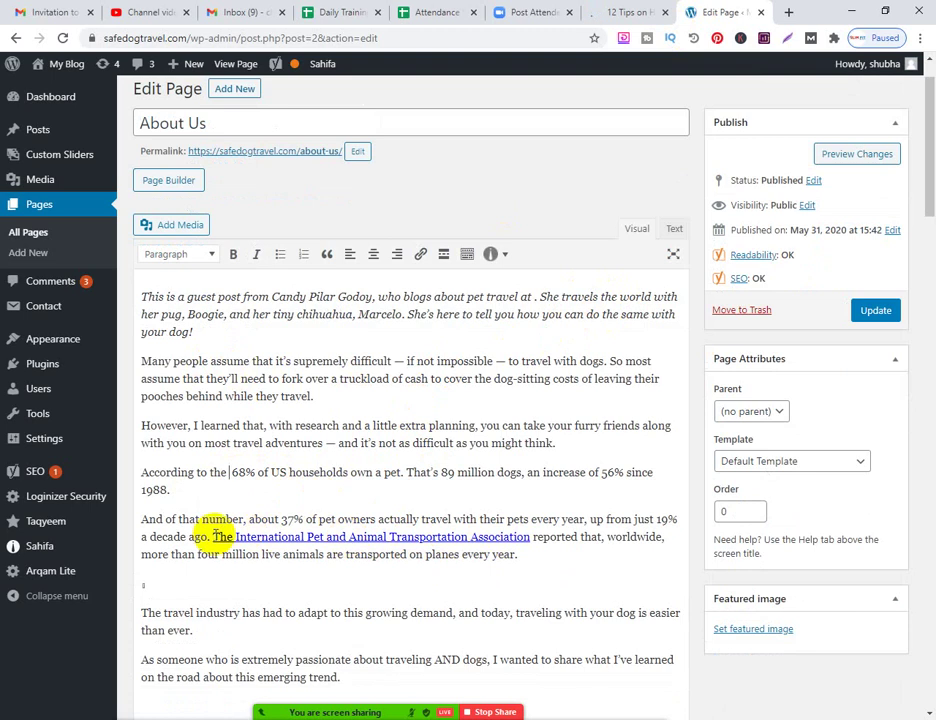
drag(212, 537, 520, 537)
key(BackSpace)
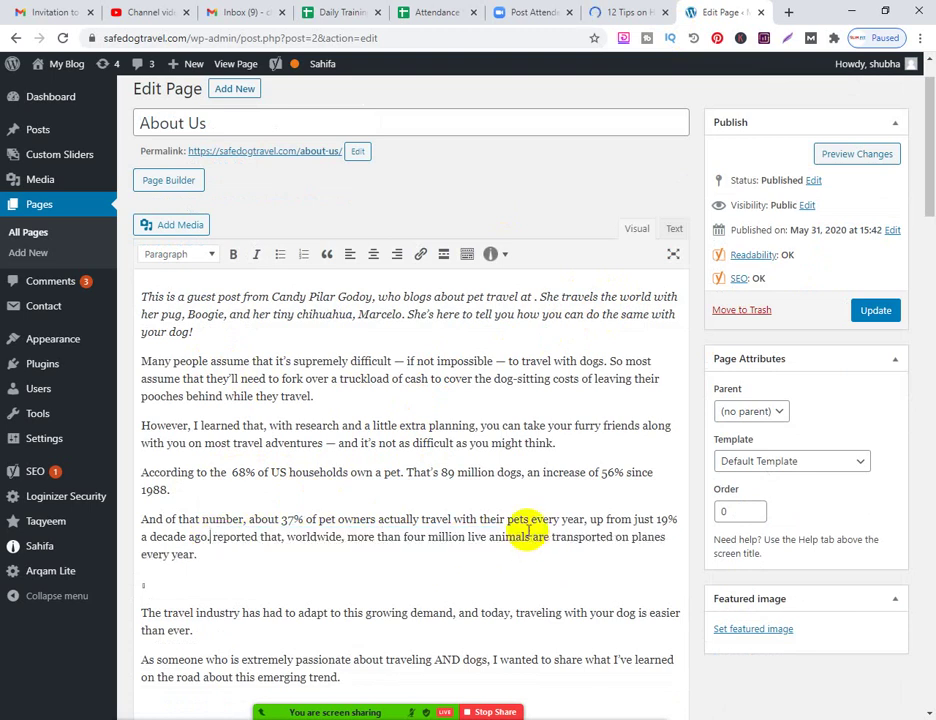
Look over the pasted introduction, then examine the problems and improvements in the page's SEO analysis
scroll(533, 508, down, 5)
scroll(409, 468, up, 6)
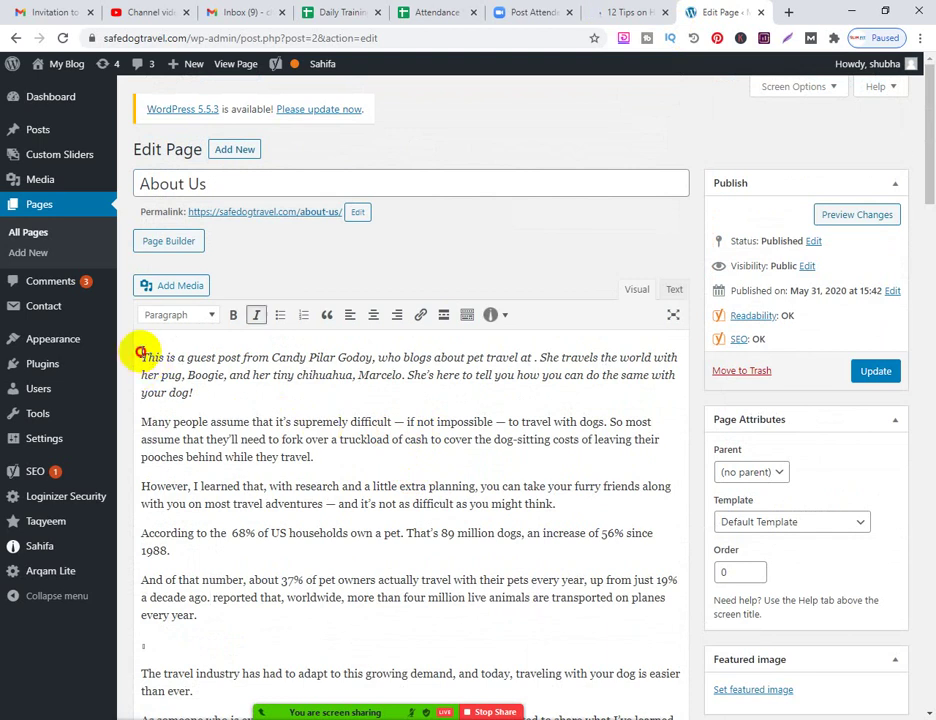
scroll(250, 370, down, 1)
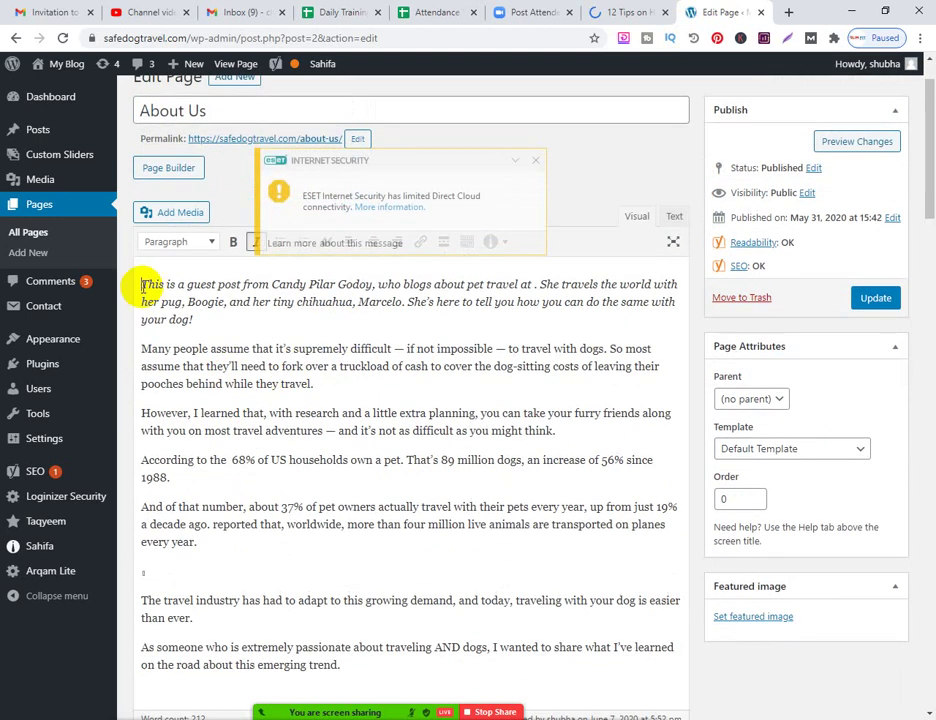
drag(141, 287, 439, 672)
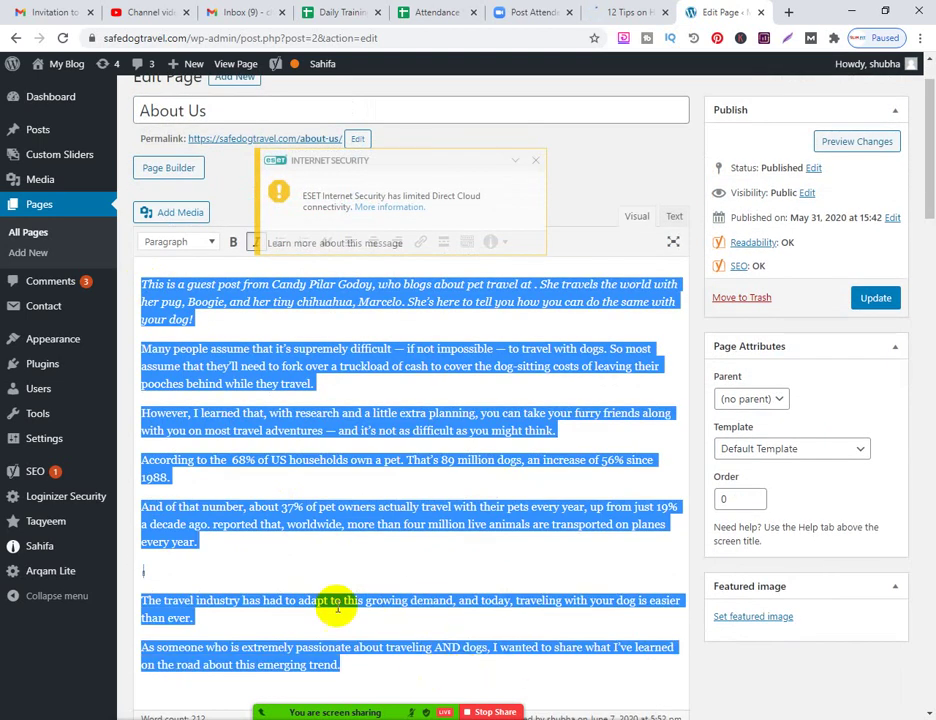
click(357, 666)
scroll(465, 522, down, 1)
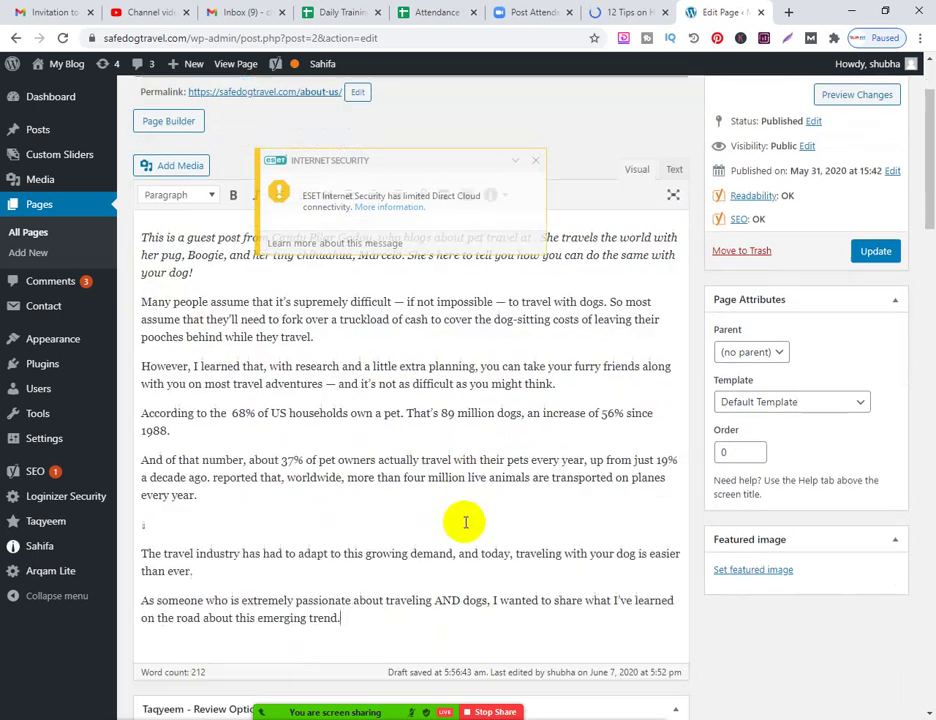
scroll(465, 522, down, 20)
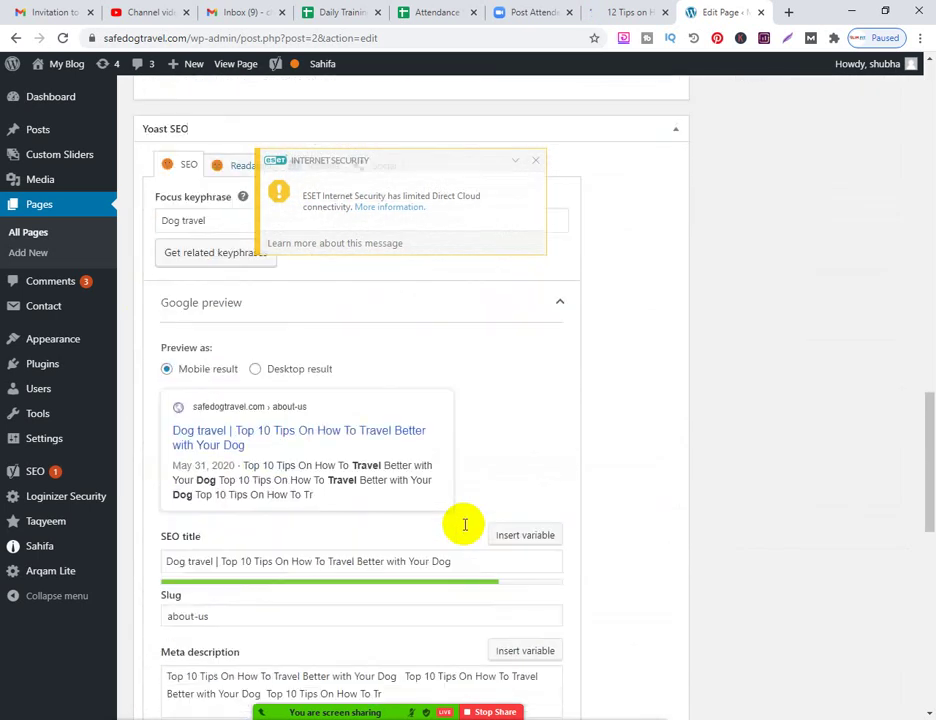
scroll(465, 525, down, 4)
scroll(465, 525, up, 2)
scroll(465, 525, down, 6)
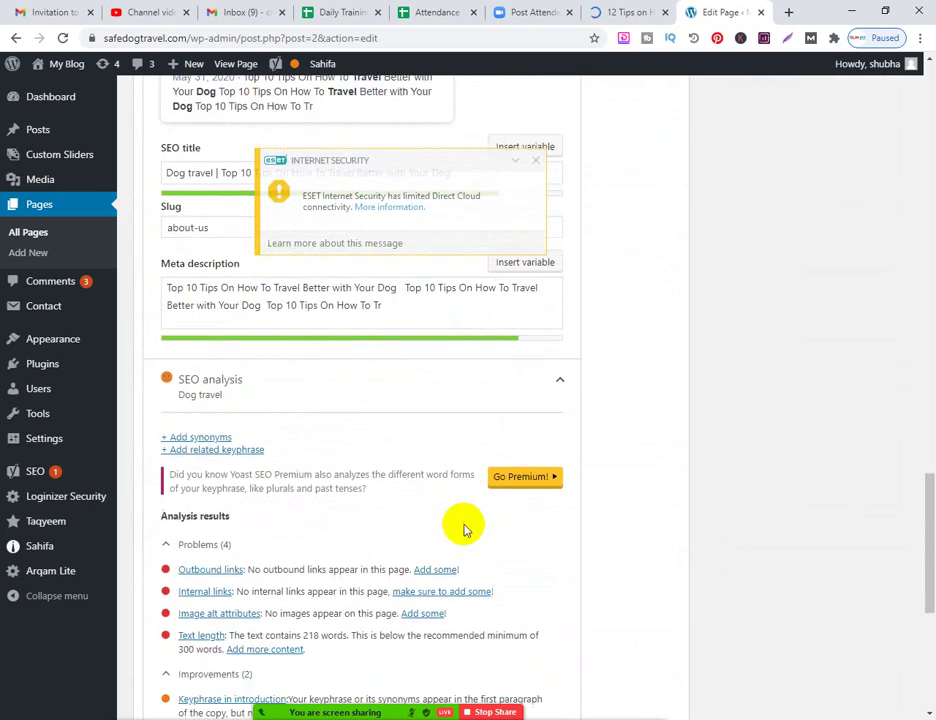
scroll(465, 527, down, 3)
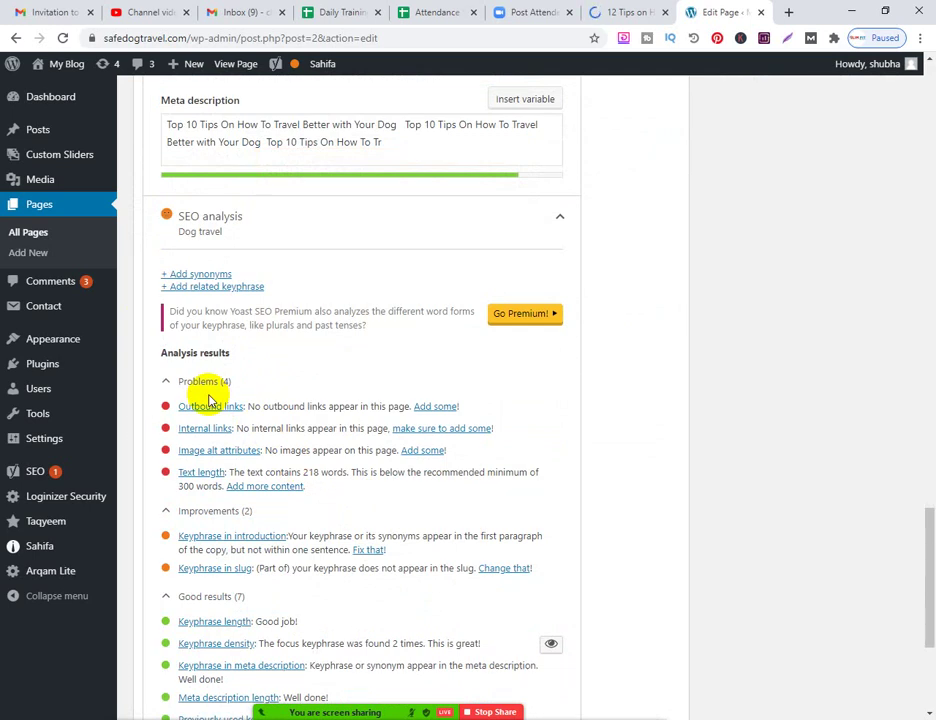
Compare the page's body text with the SEO analysis problems on outbound links, internal links, image alt attributes and text length
drag(928, 608, 926, 225)
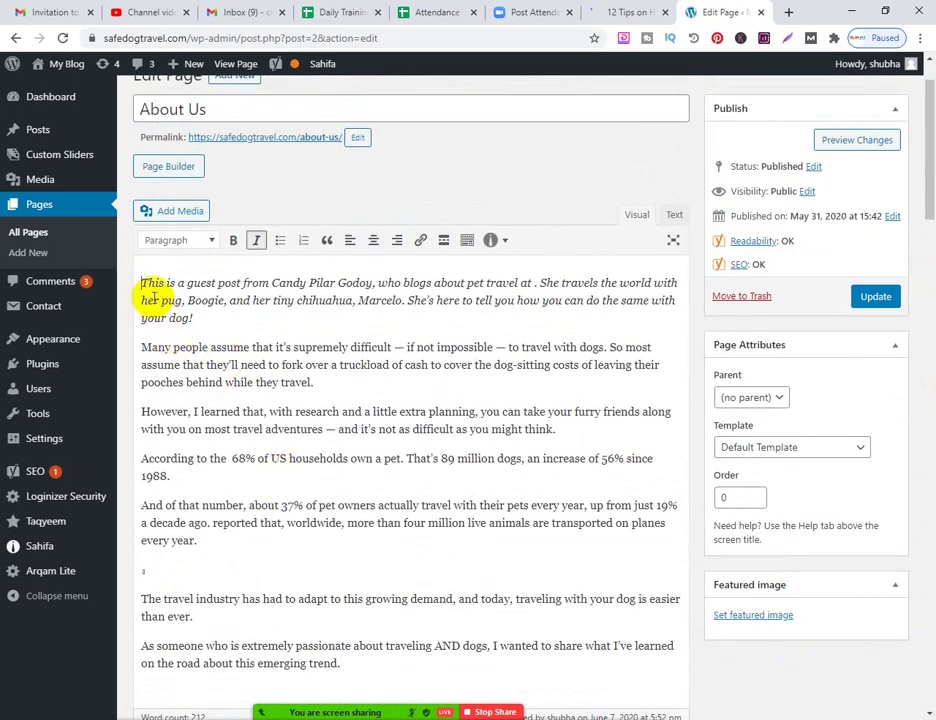
drag(141, 283, 364, 657)
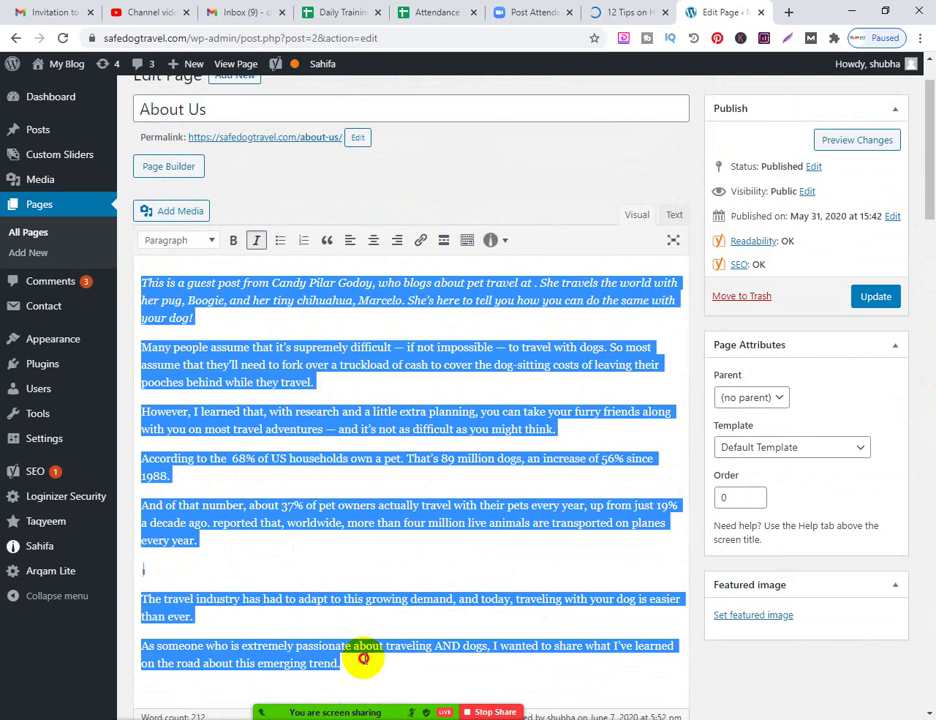
scroll(365, 594, down, 3)
scroll(371, 598, up, 3)
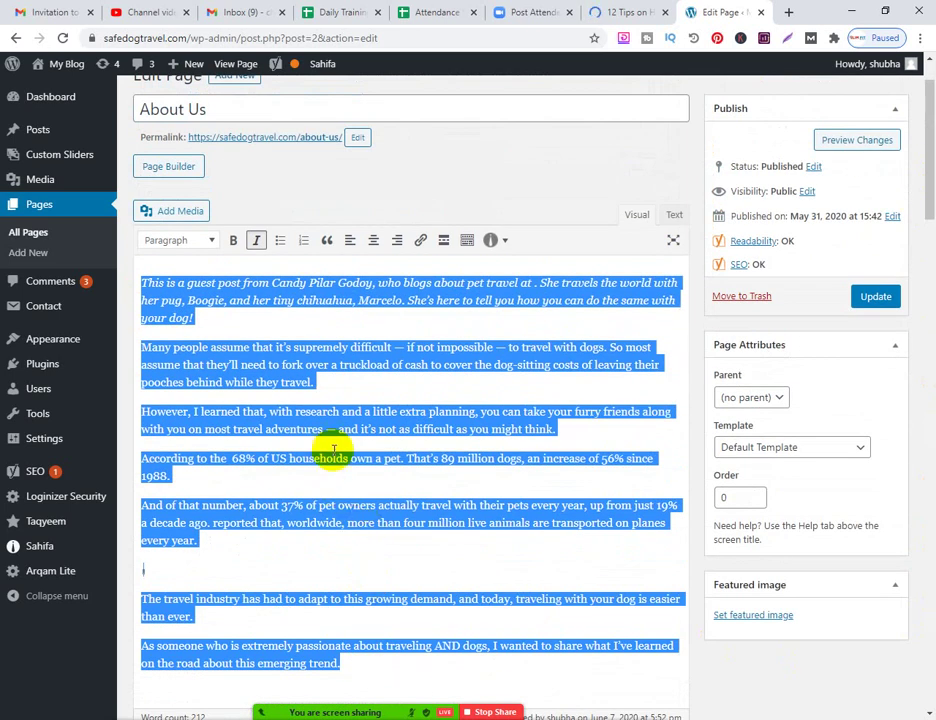
drag(928, 207, 921, 700)
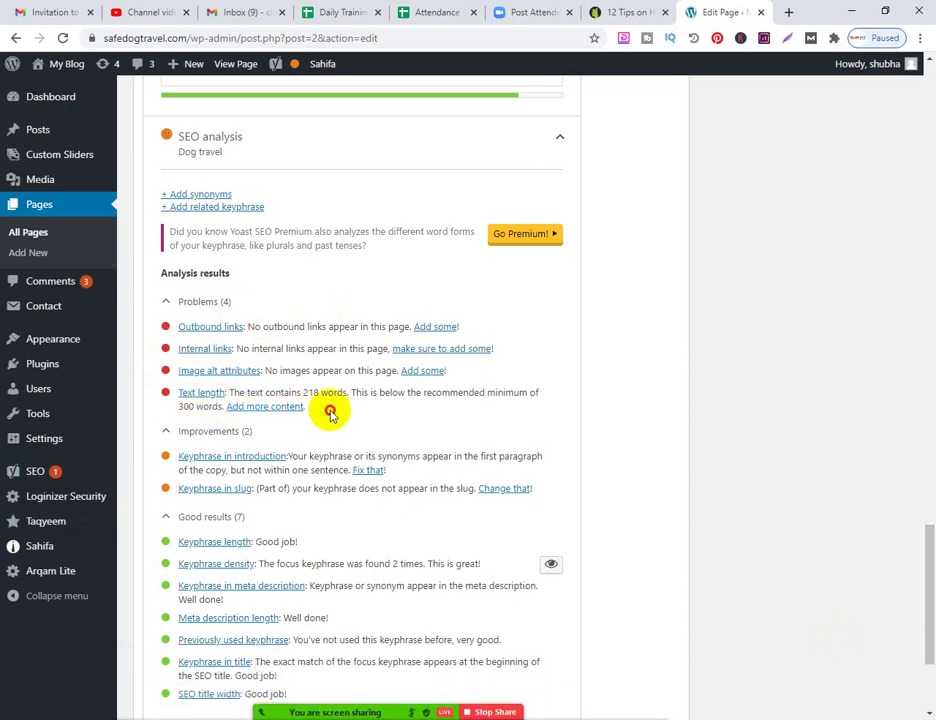
drag(328, 413, 157, 336)
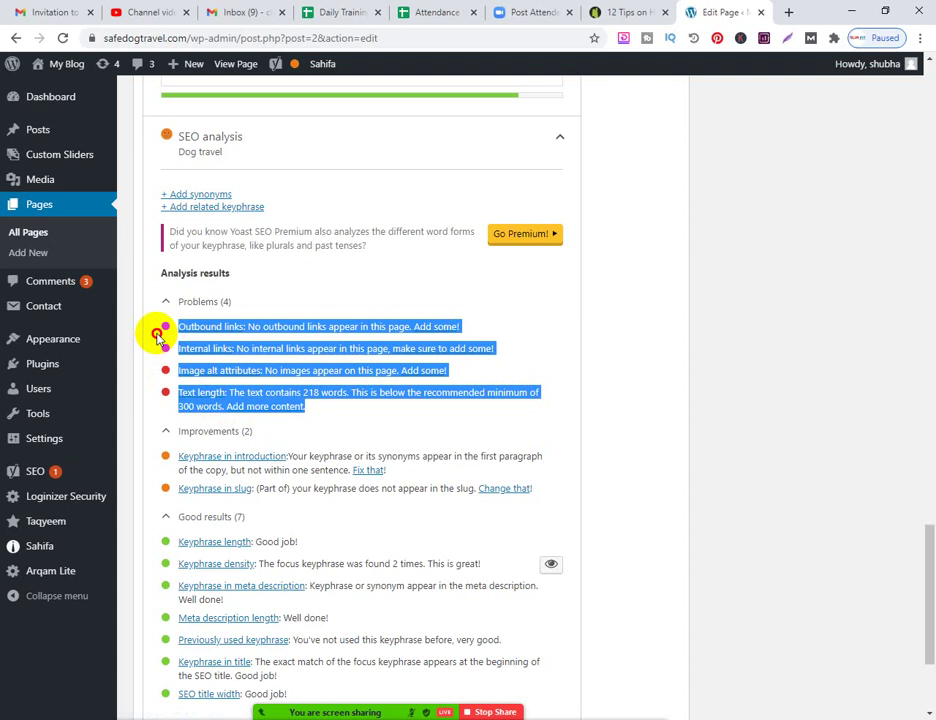
drag(919, 495, 902, 122)
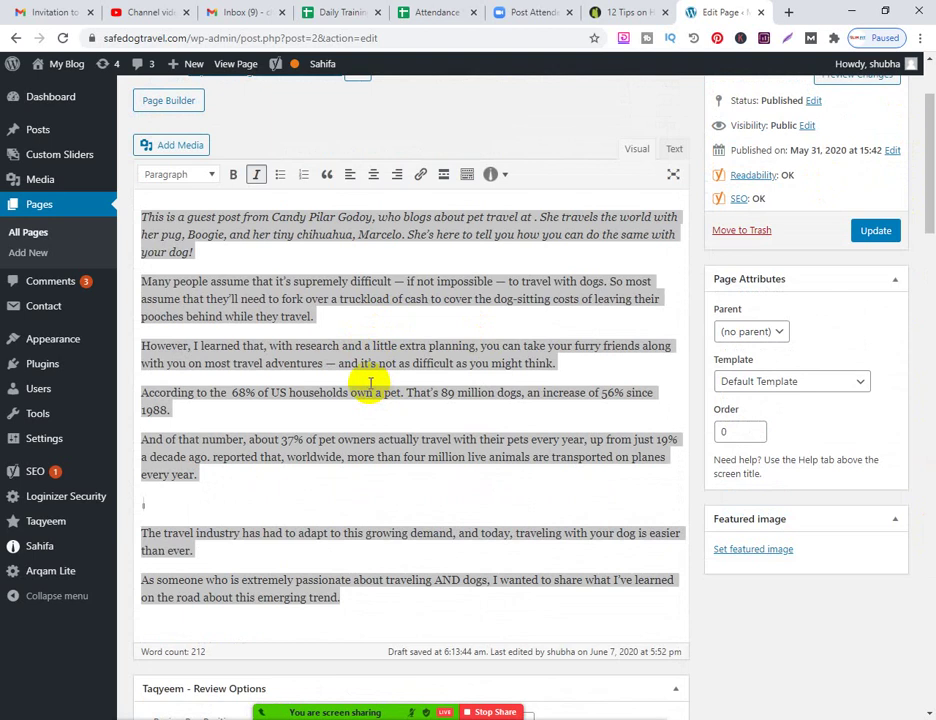
Clear the selection in the About Us text and return to the beginning of the source dog travel article
scroll(366, 478, down, 5)
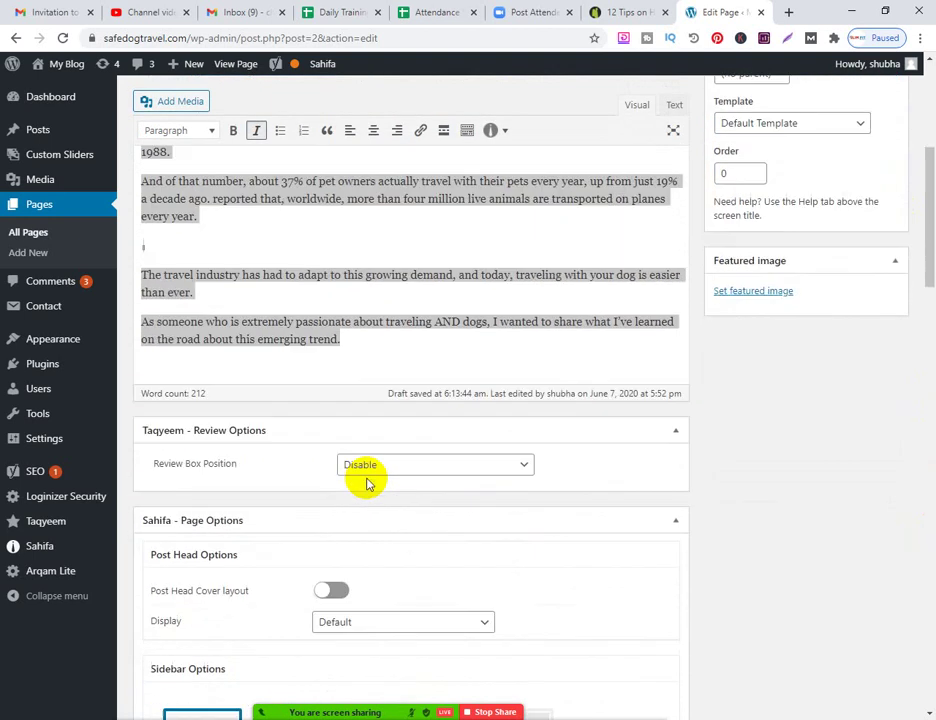
scroll(366, 480, up, 4)
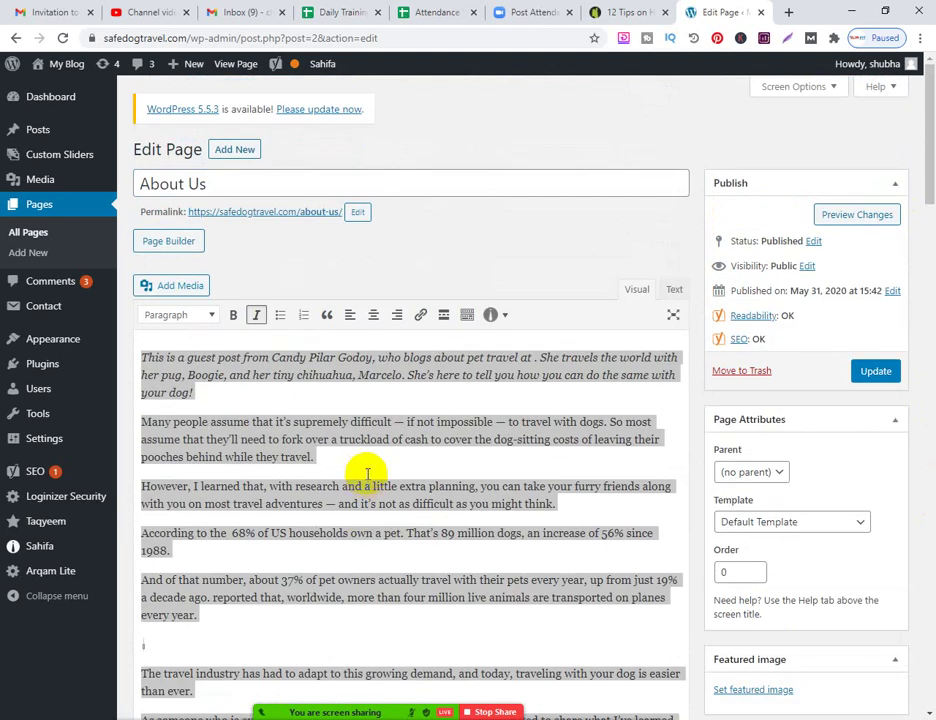
click(209, 399)
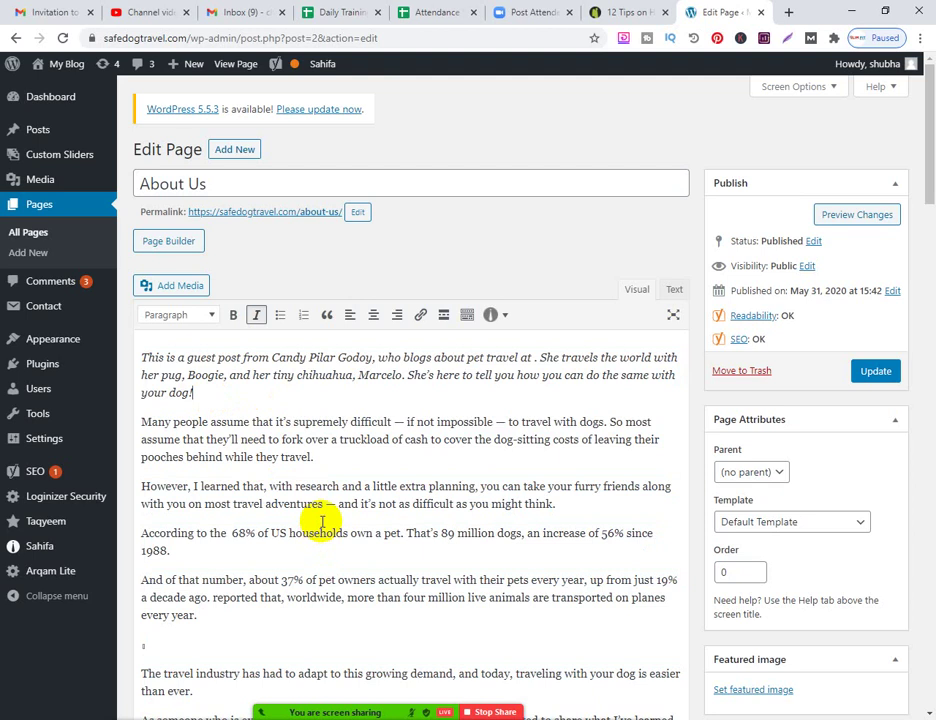
click(638, 15)
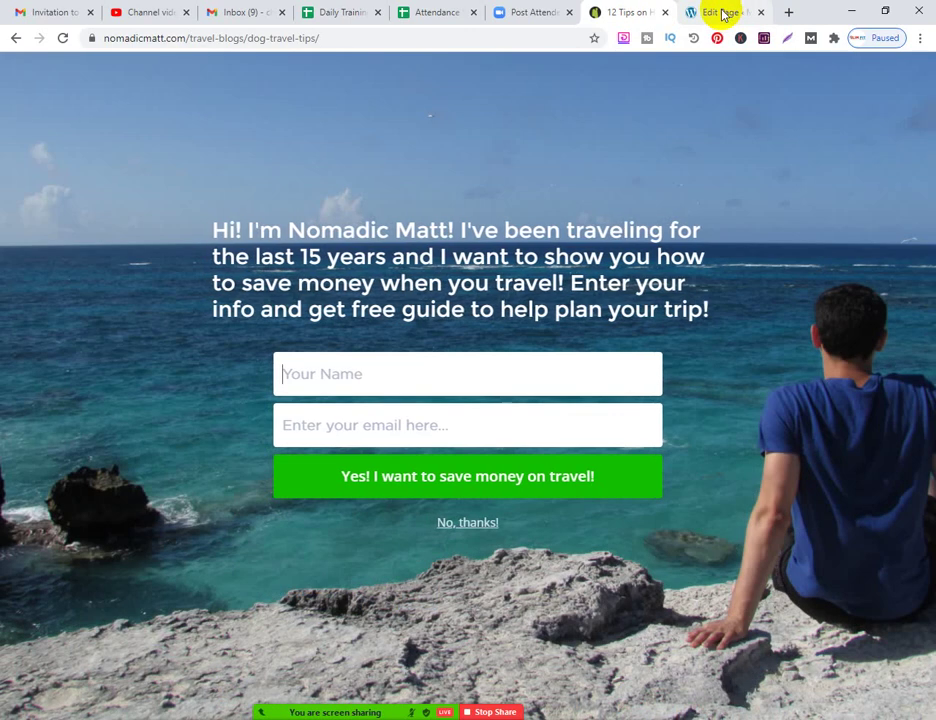
click(718, 13)
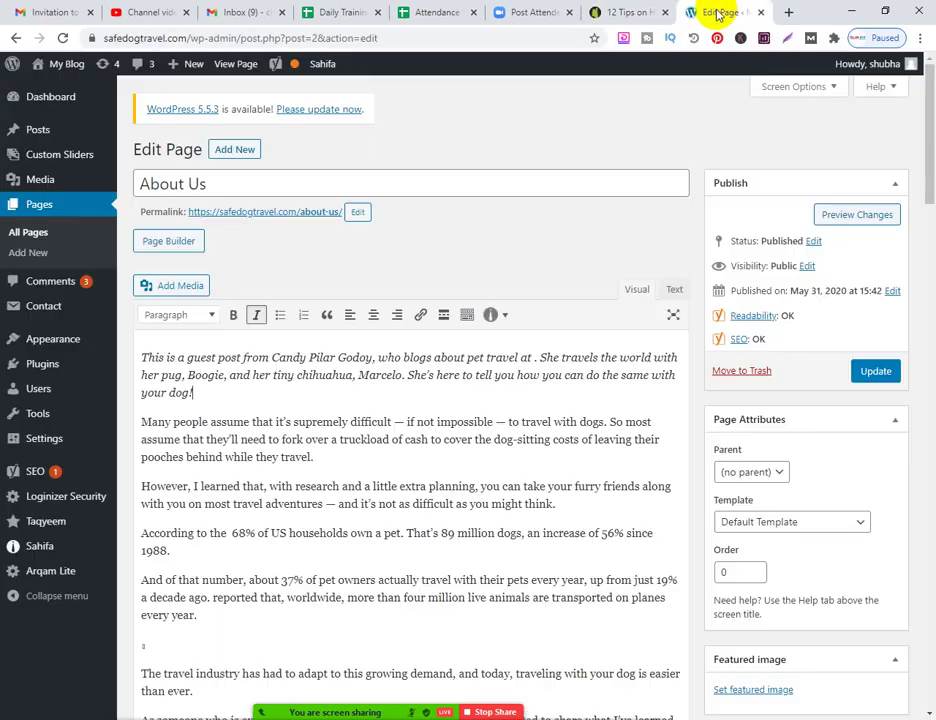
click(630, 14)
click(633, 313)
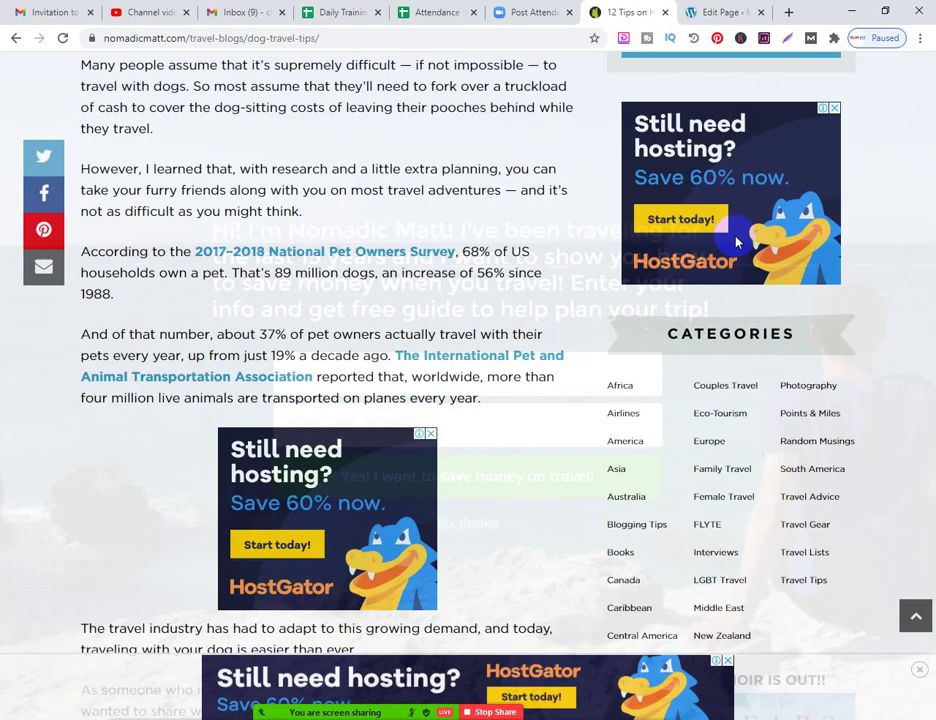
scroll(483, 365, up, 7)
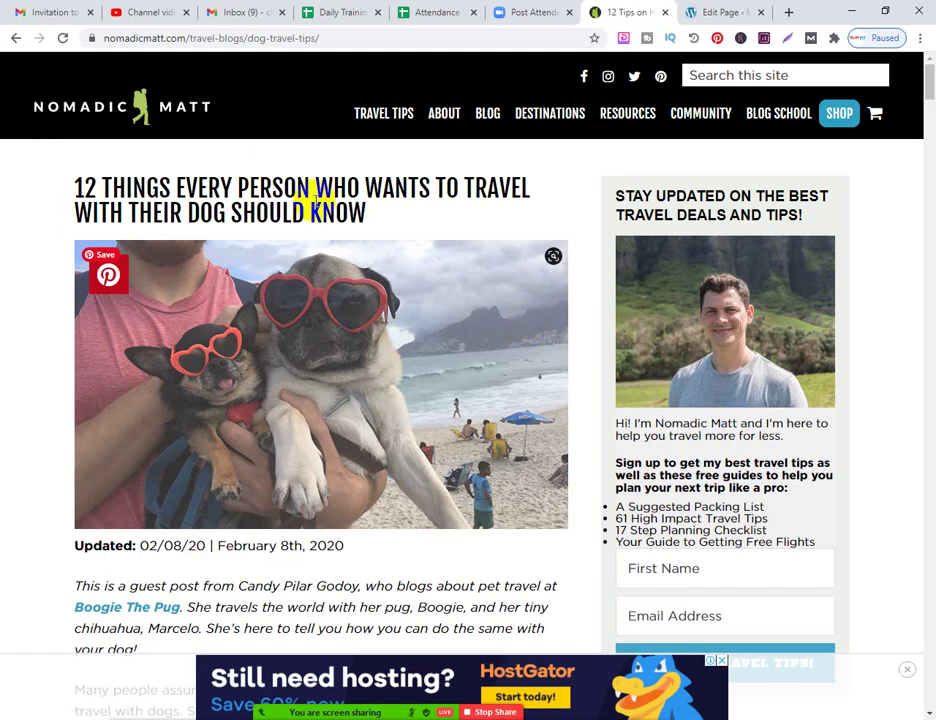
Follow the article's "Boogie The Pug" outbound link, compare the two sites' domains and dismiss the newsletter popup
scroll(508, 435, down, 2)
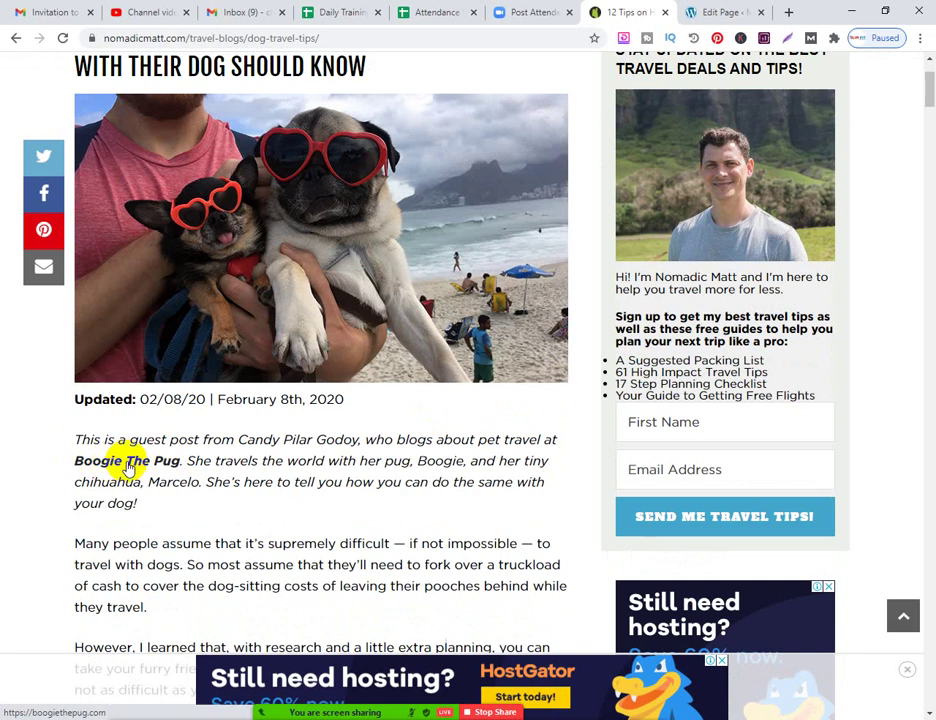
click(128, 464)
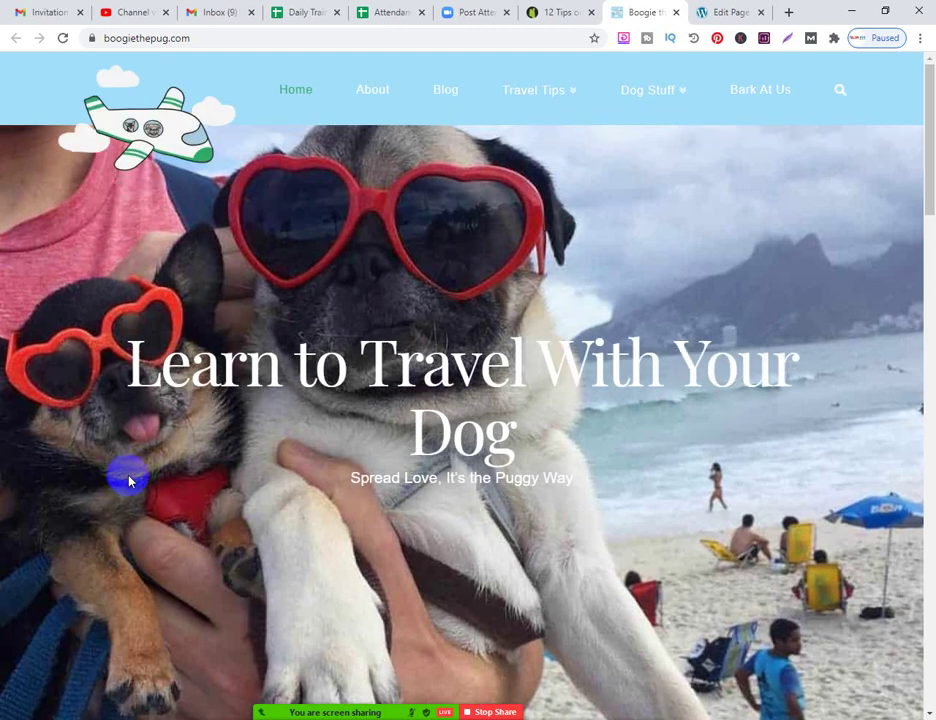
click(556, 12)
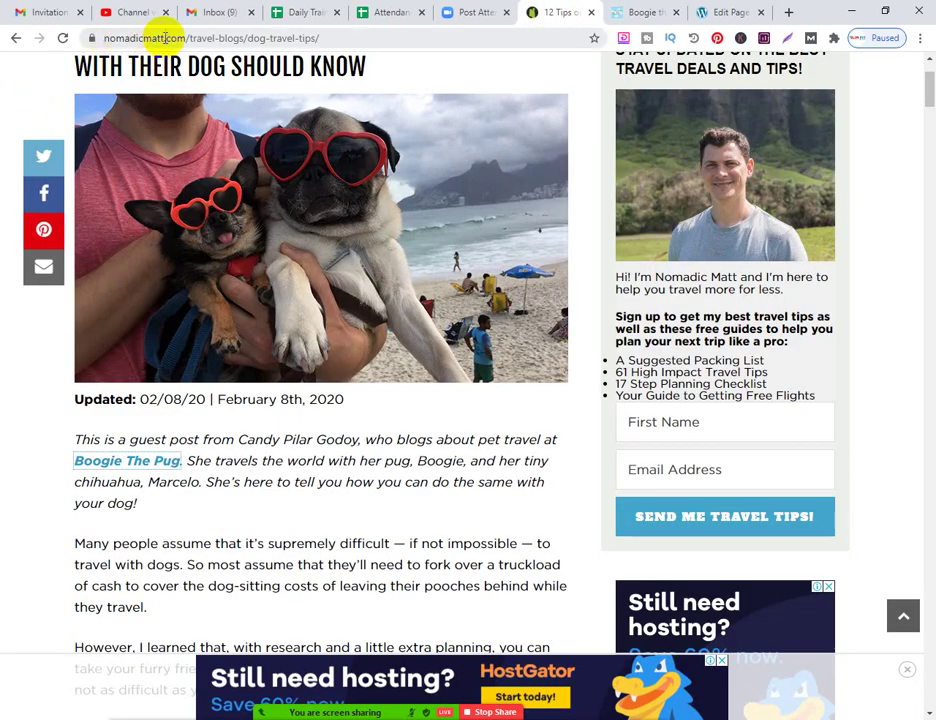
click(632, 14)
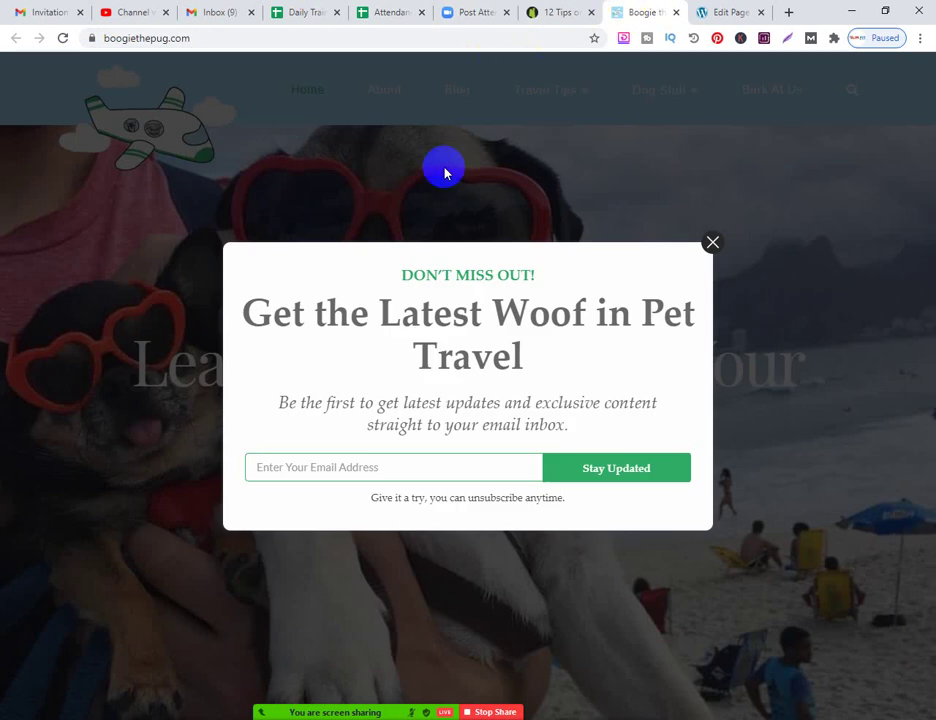
click(711, 245)
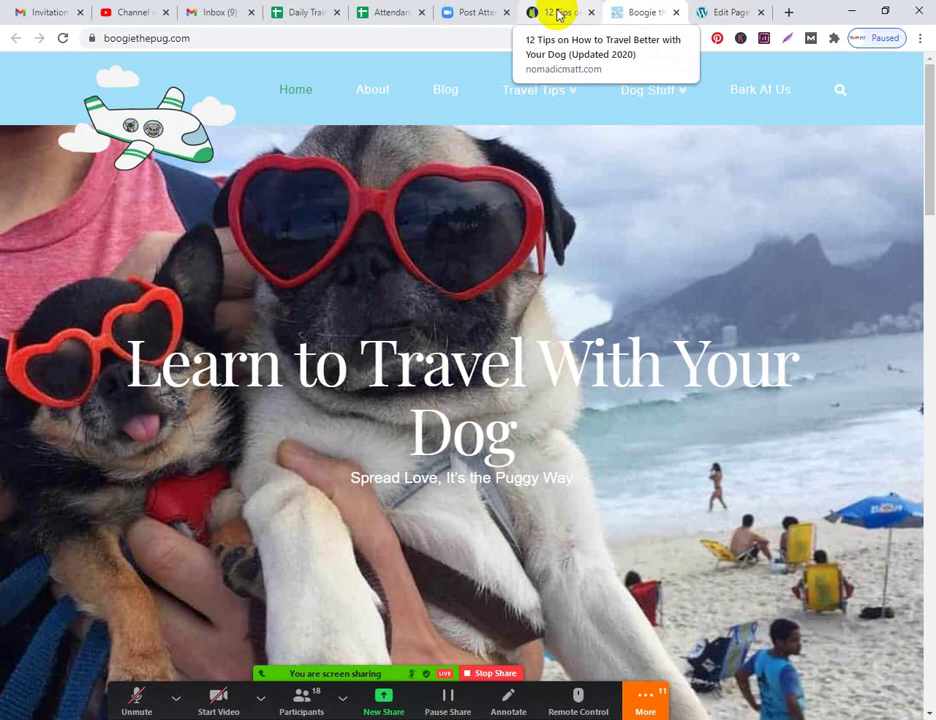
Examine the About Us page's SEO analysis problems and look through the source article for examples of outbound links
click(712, 14)
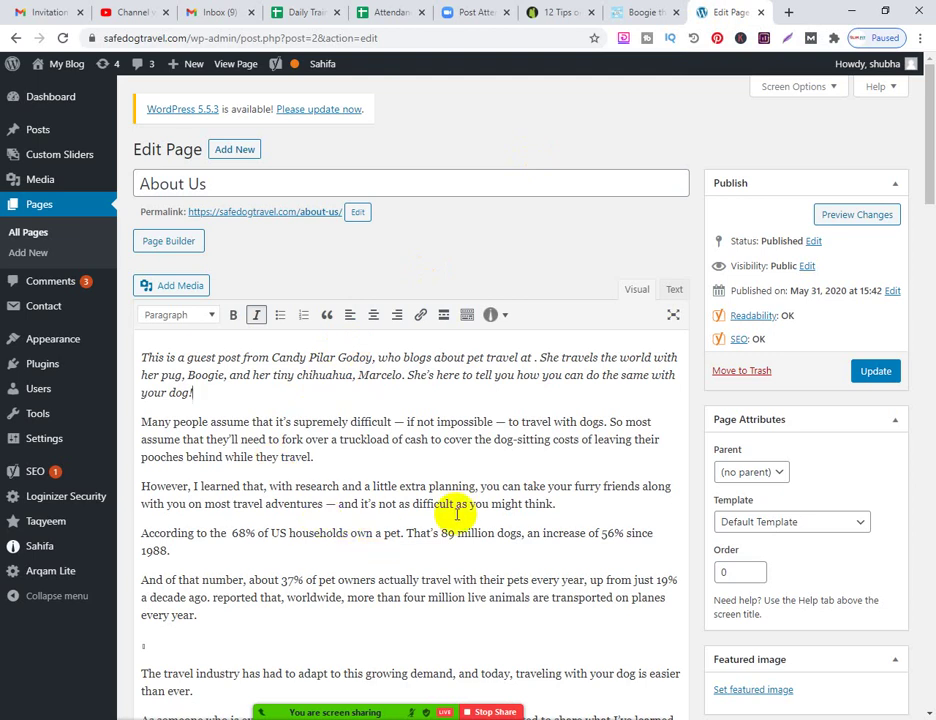
scroll(455, 516, down, 10)
scroll(458, 514, down, 10)
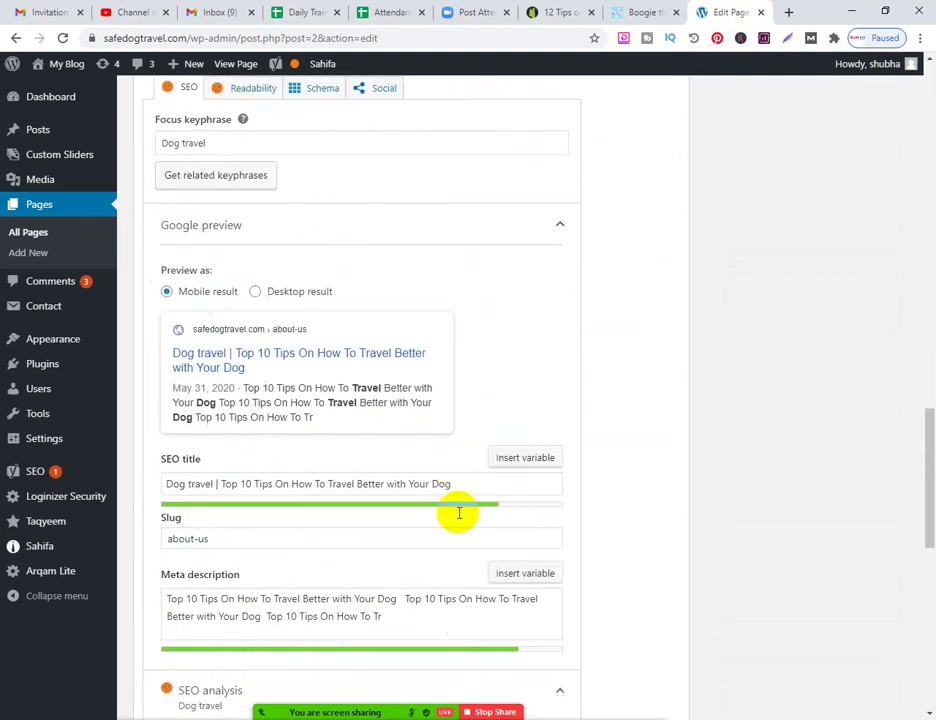
scroll(458, 516, down, 1)
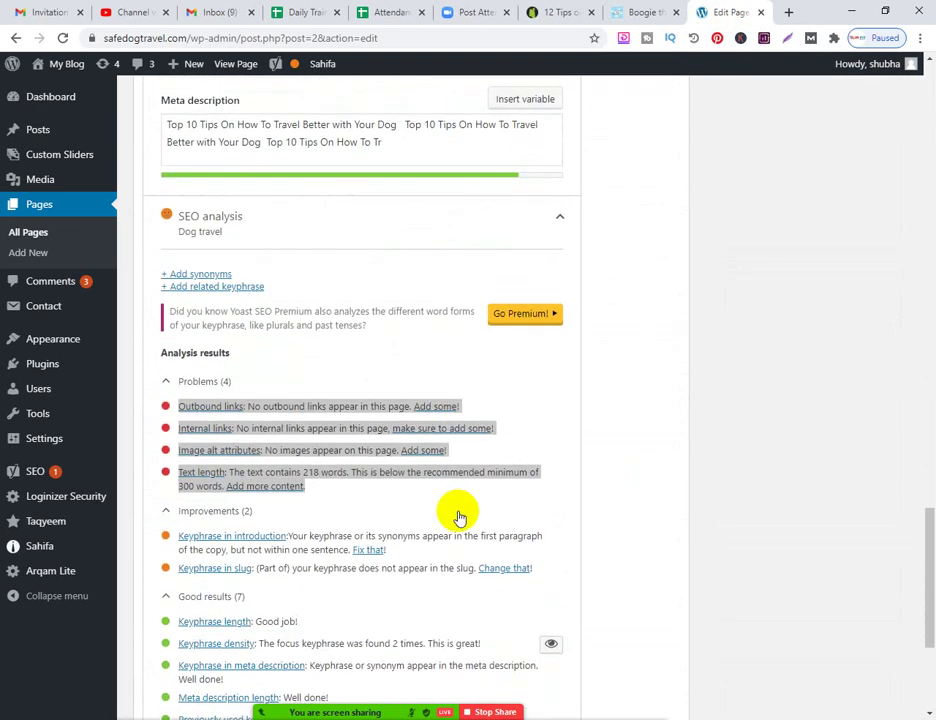
click(391, 380)
click(497, 380)
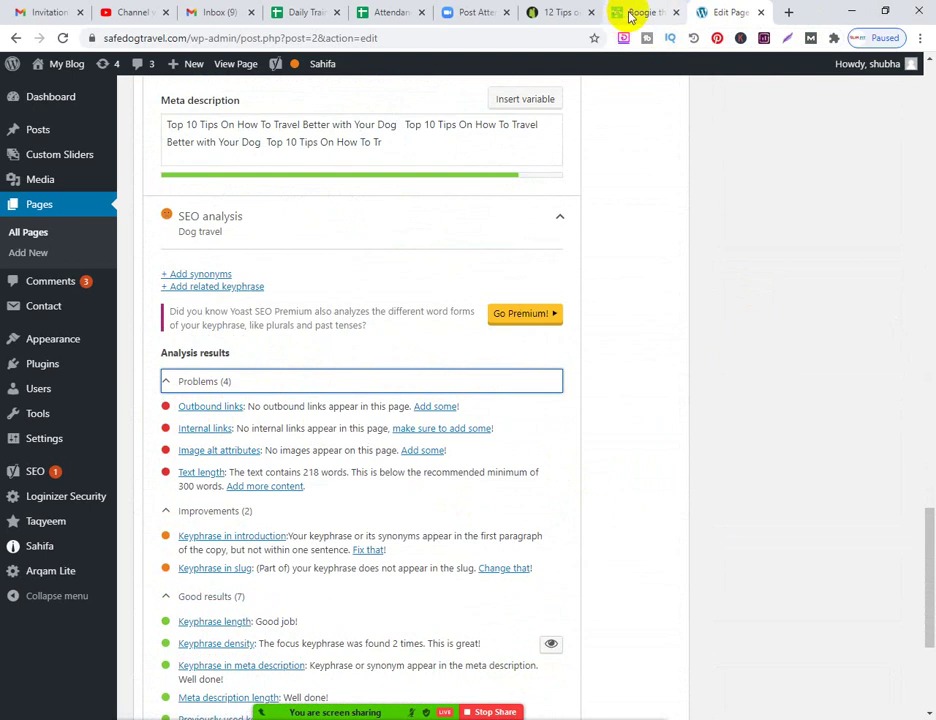
click(556, 14)
scroll(481, 464, up, 1)
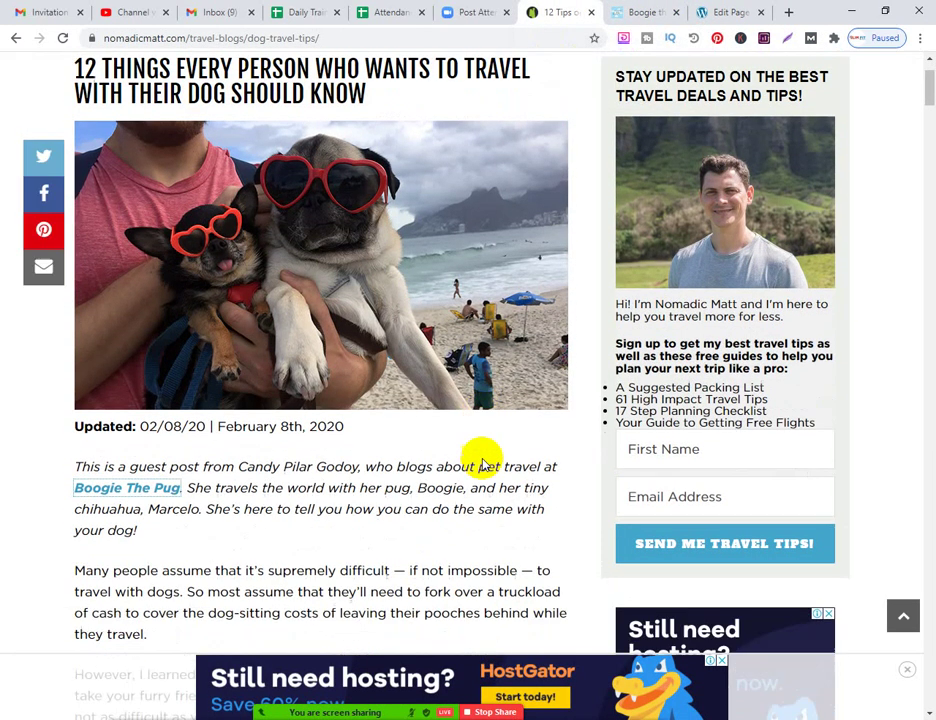
scroll(481, 464, down, 5)
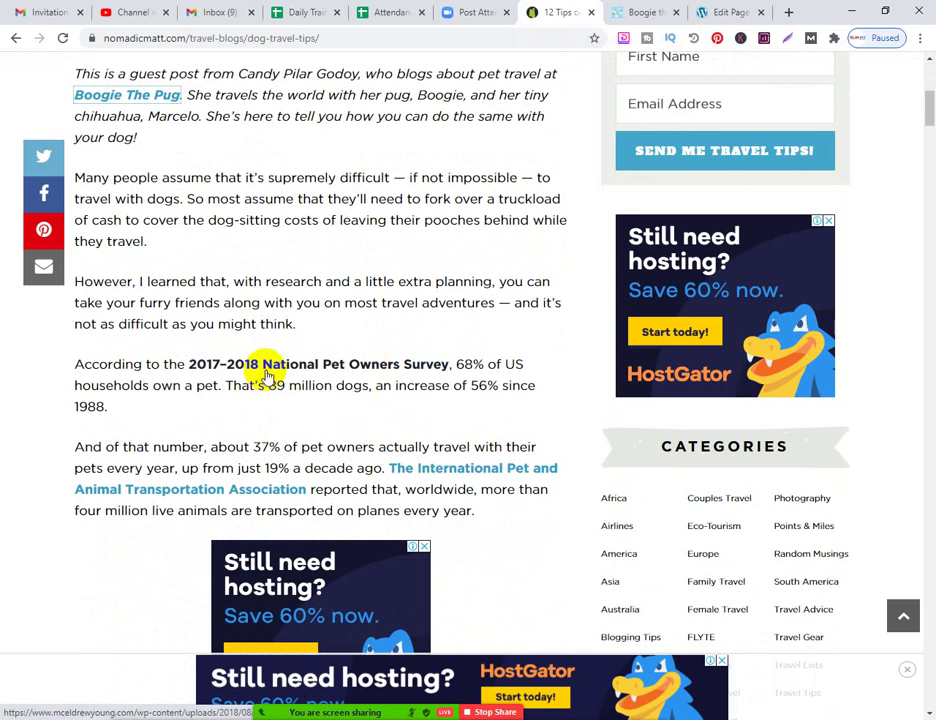
Examine the internal links problem in the About Us page's SEO analysis
click(722, 12)
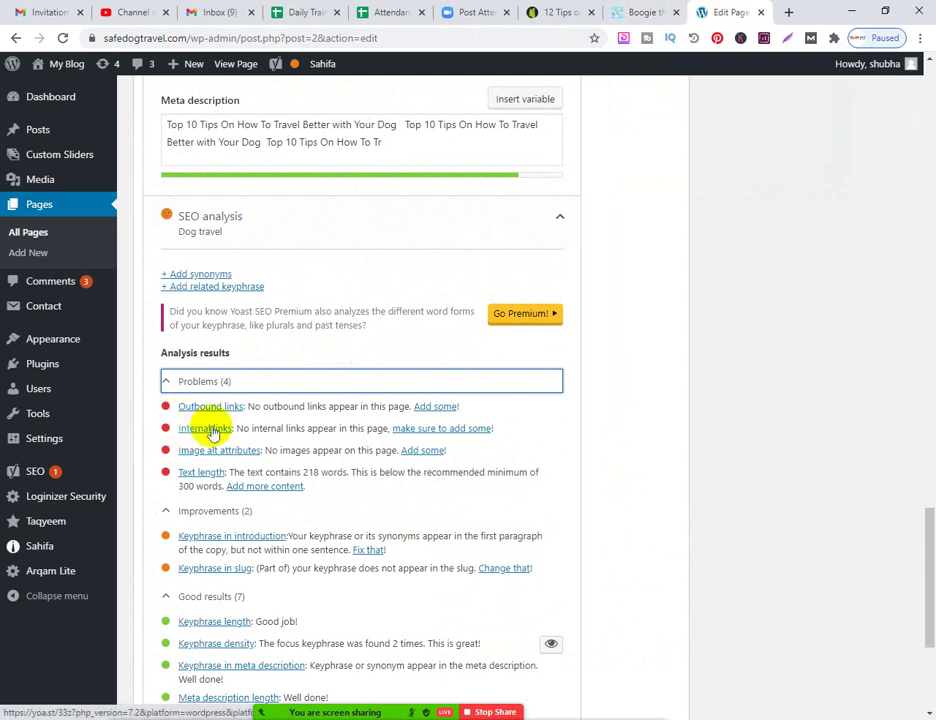
scroll(338, 398, up, 2)
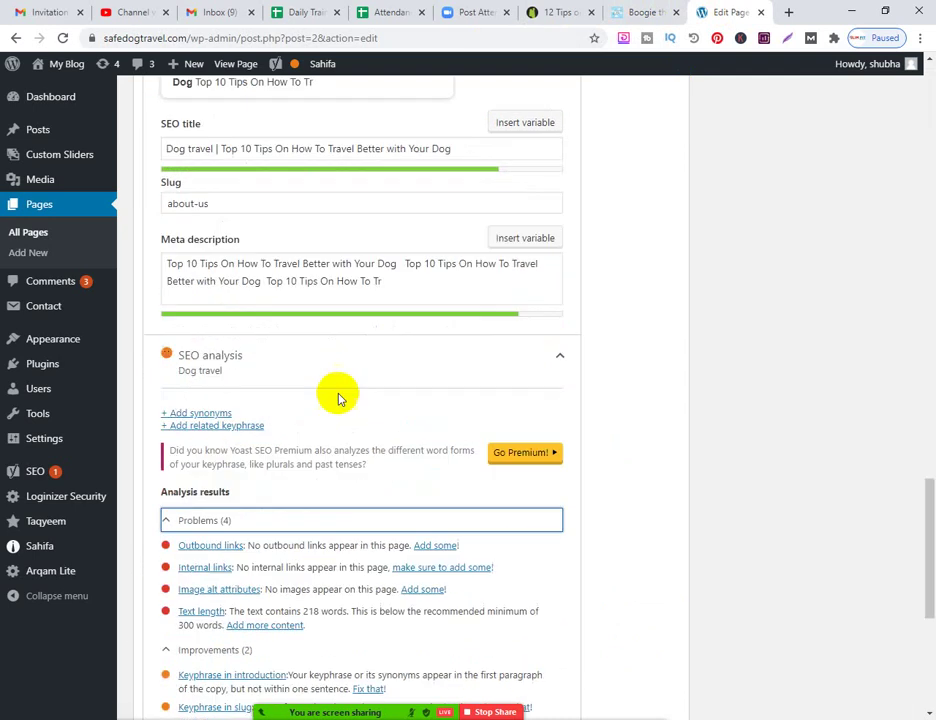
scroll(345, 390, up, 5)
scroll(364, 376, down, 8)
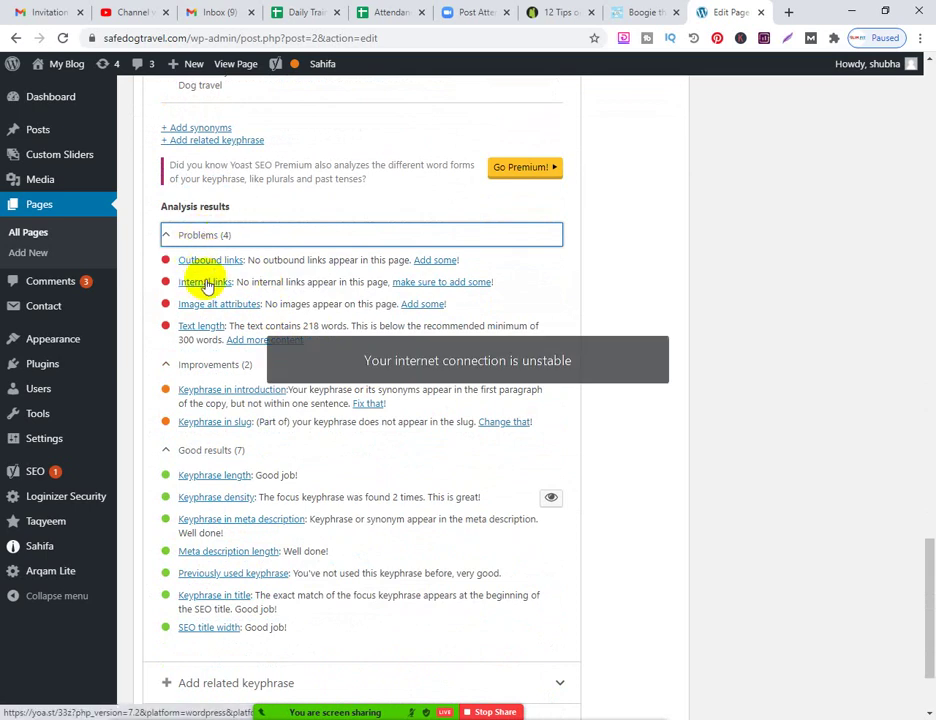
scroll(300, 345, up, 5)
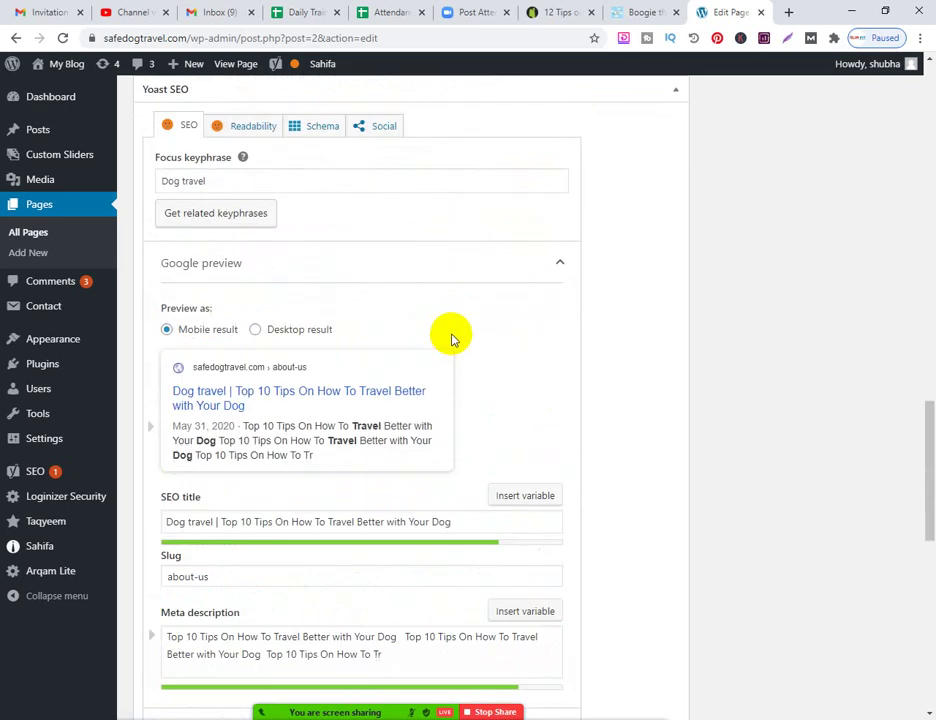
Link the words "your dog" at the end of the italic first paragraph to wikipedia.com
scroll(451, 338, up, 20)
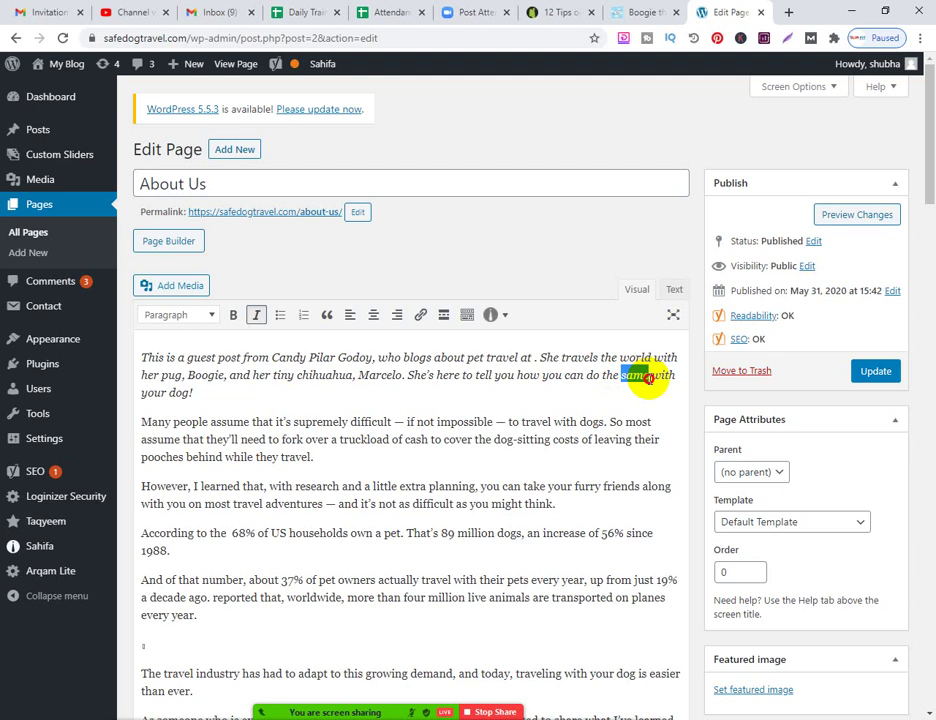
click(251, 391)
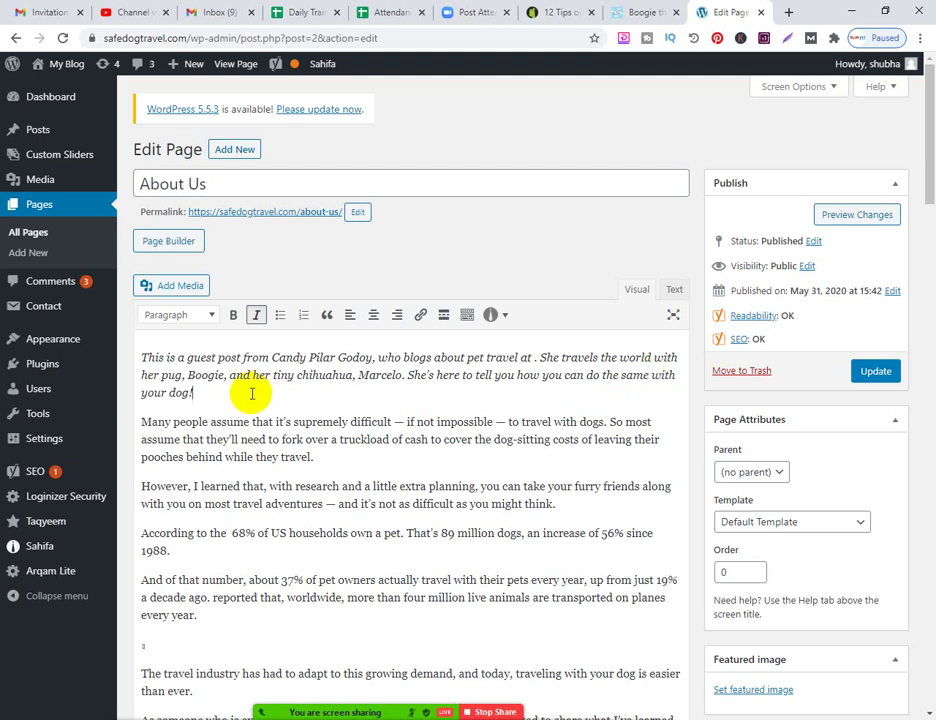
drag(188, 394, 160, 394)
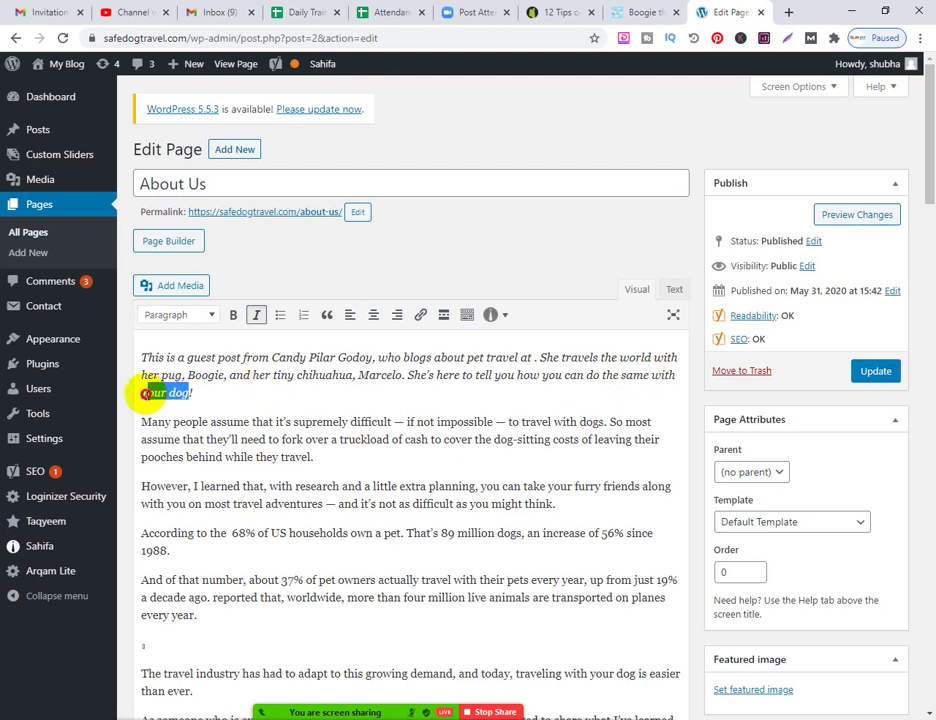
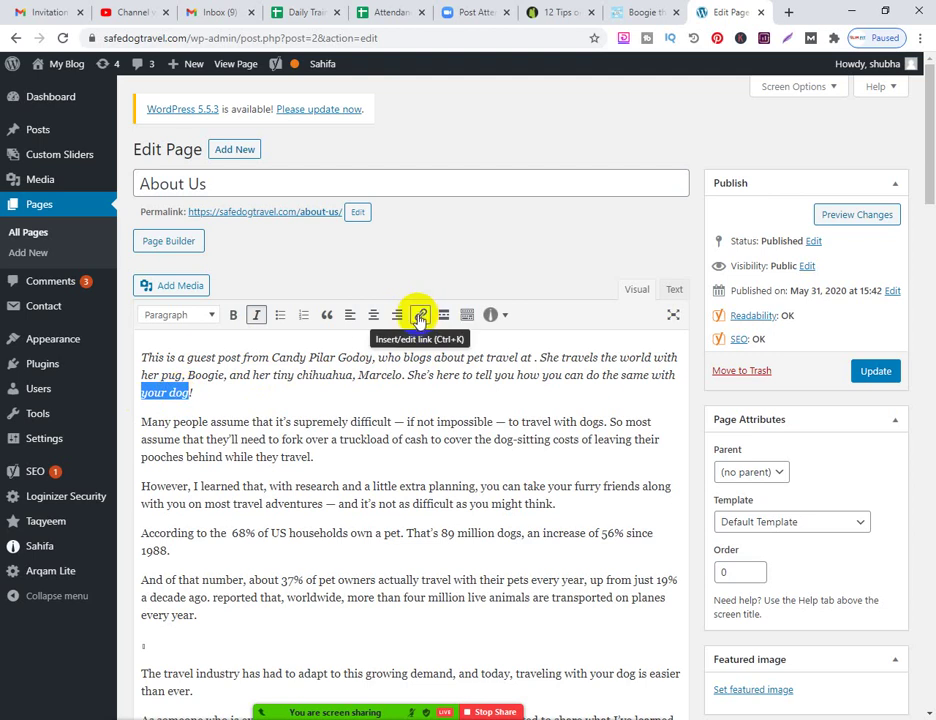
click(420, 316)
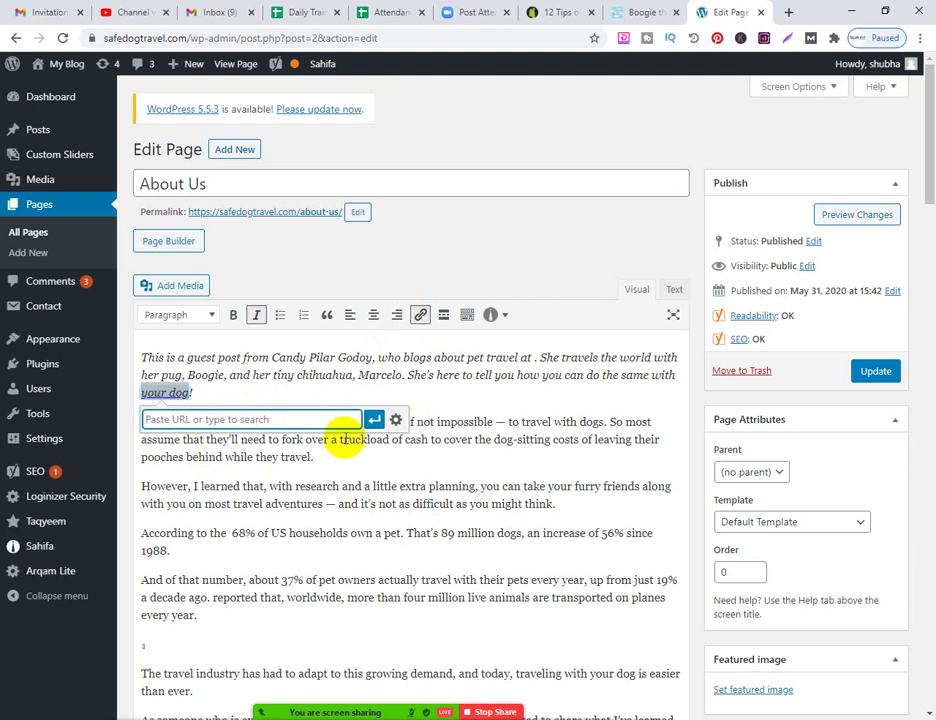
text(wiki)
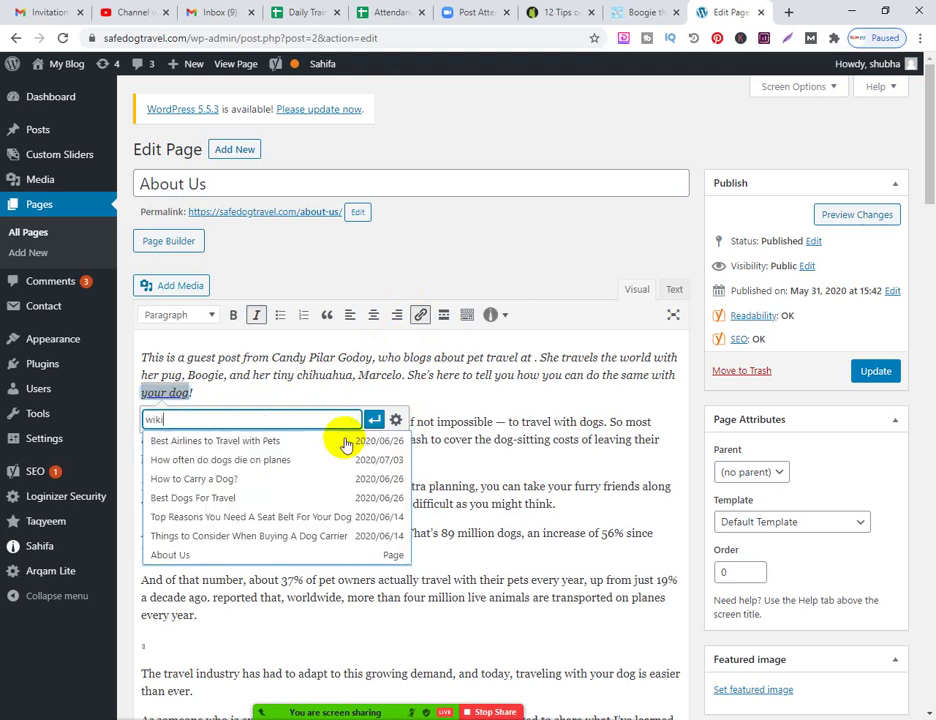
text(pedia.com)
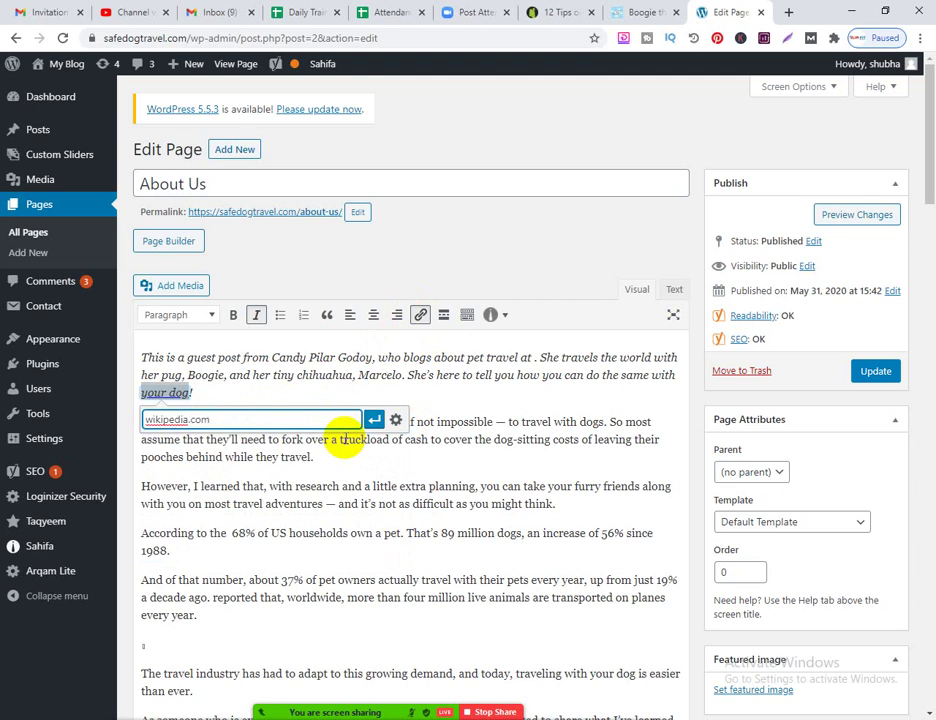
click(373, 420)
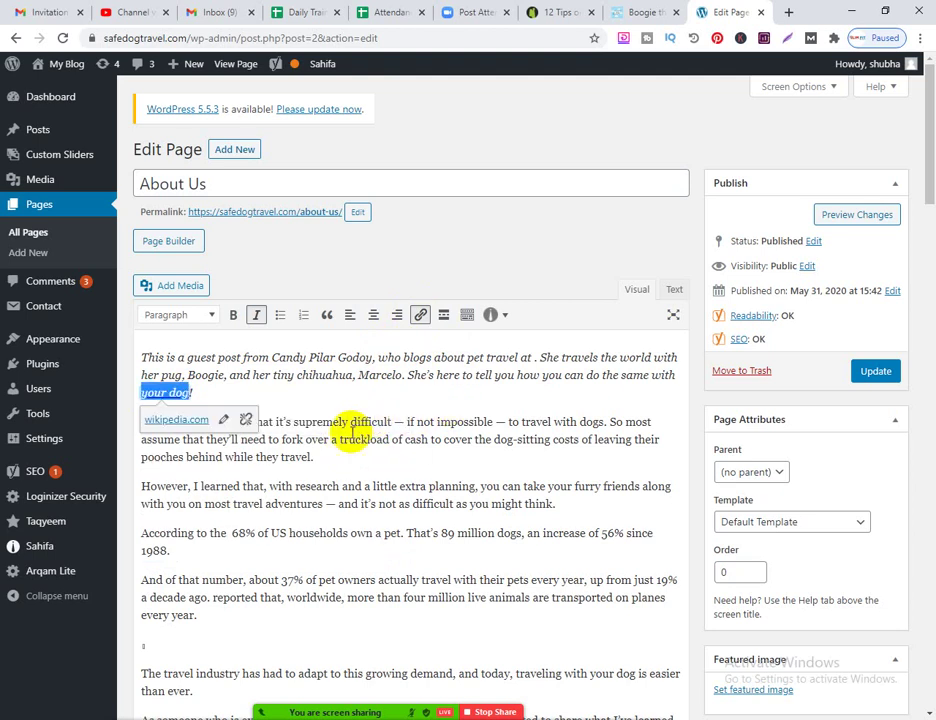
click(318, 389)
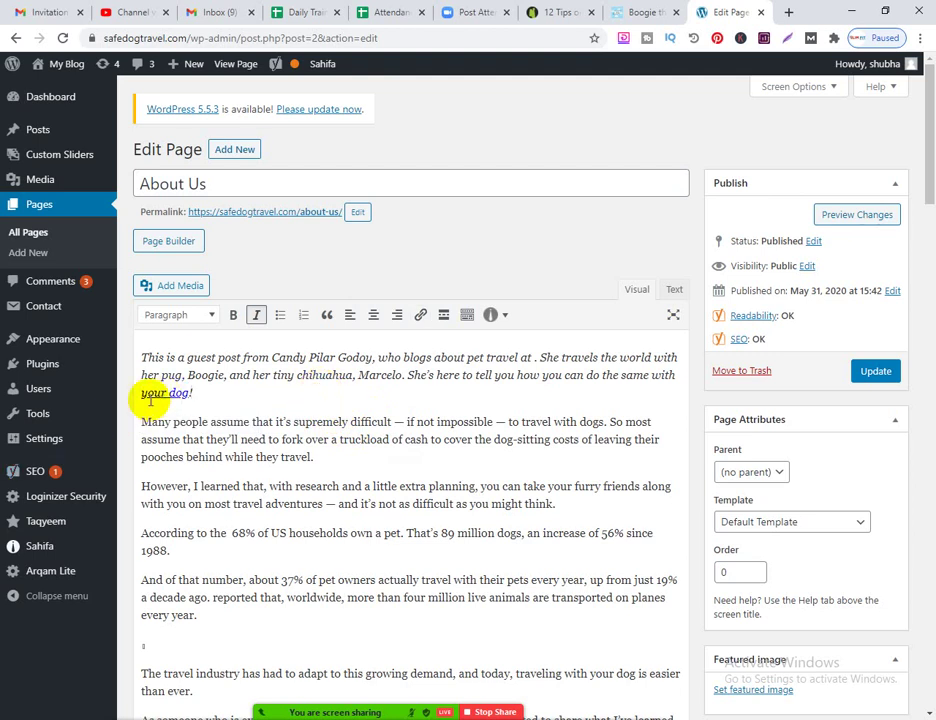
Recheck the SEO analysis for outbound links and return to the closing paragraphs of the page's content
drag(926, 184, 919, 625)
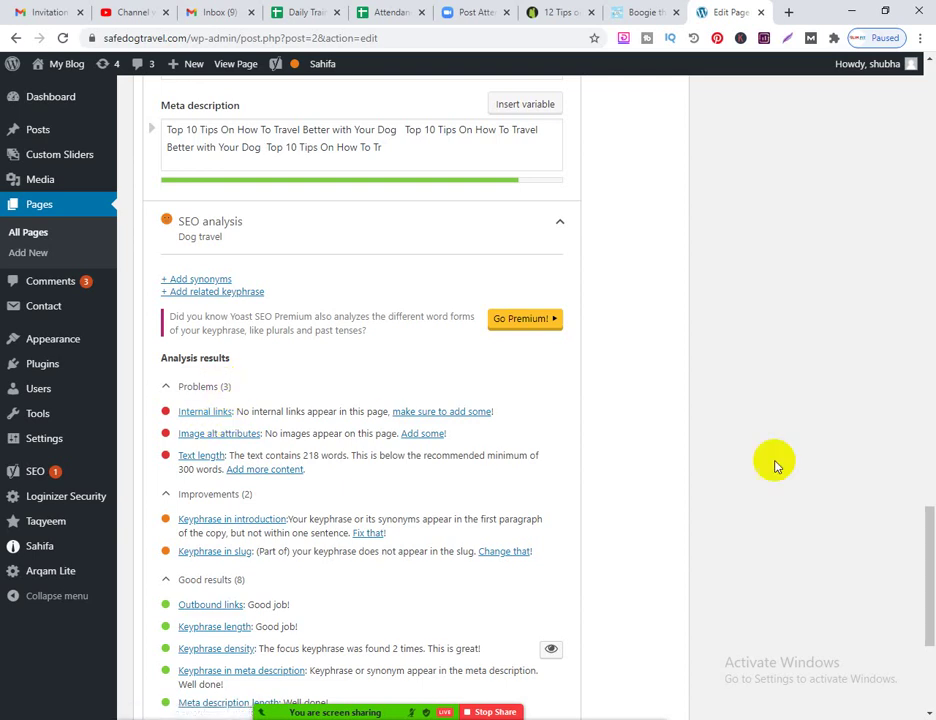
drag(925, 533, 929, 100)
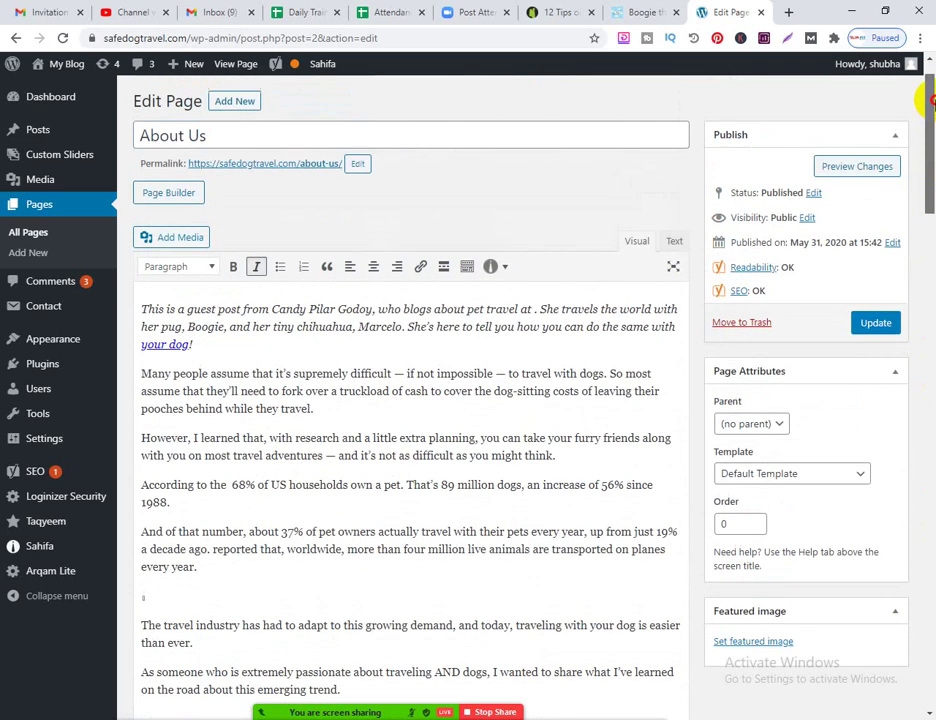
scroll(389, 512, down, 1)
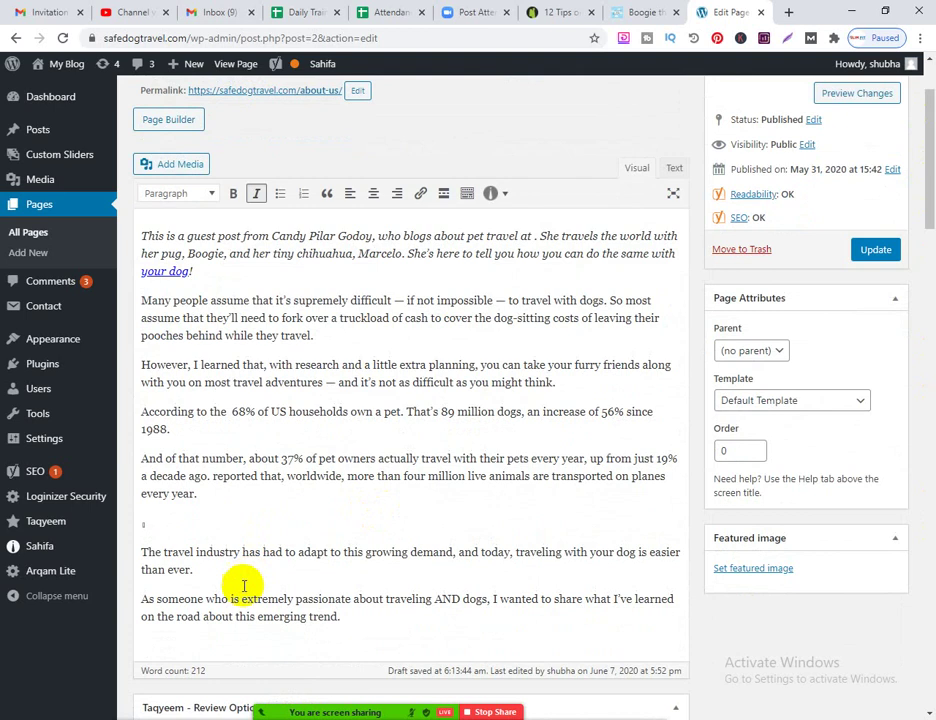
click(229, 585)
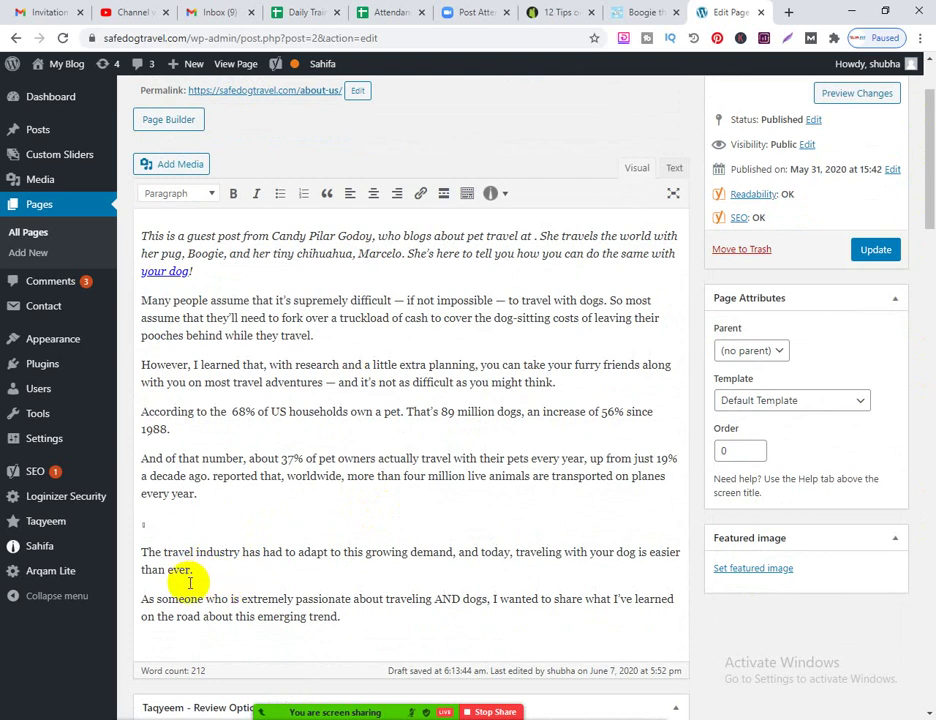
Open the safedogtravel.com website's home page in a new browser tab
scroll(320, 285, up, 2)
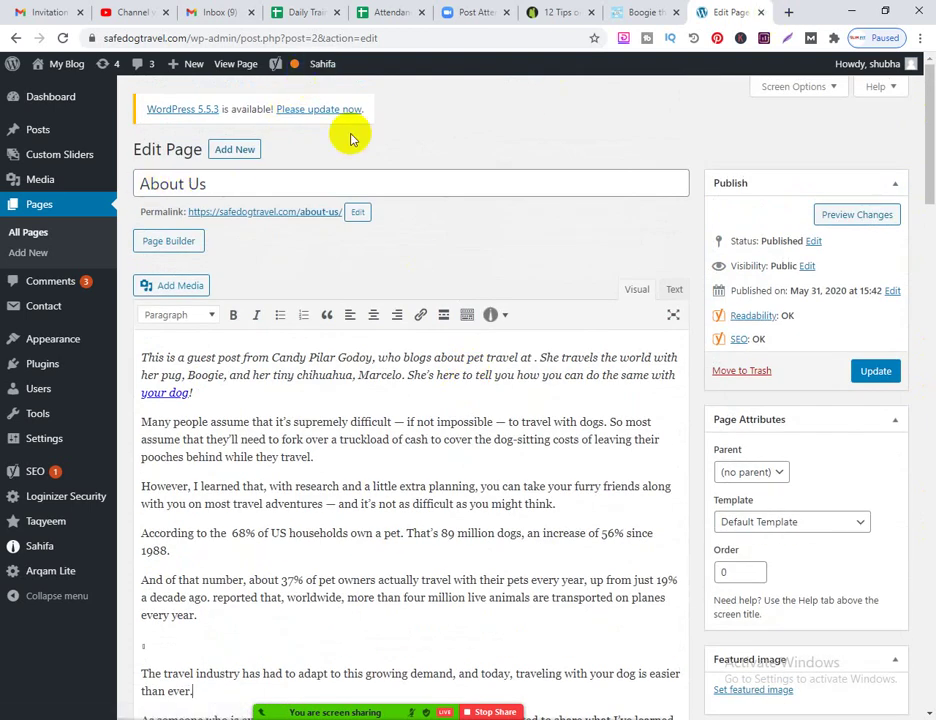
click(789, 14)
click(486, 36)
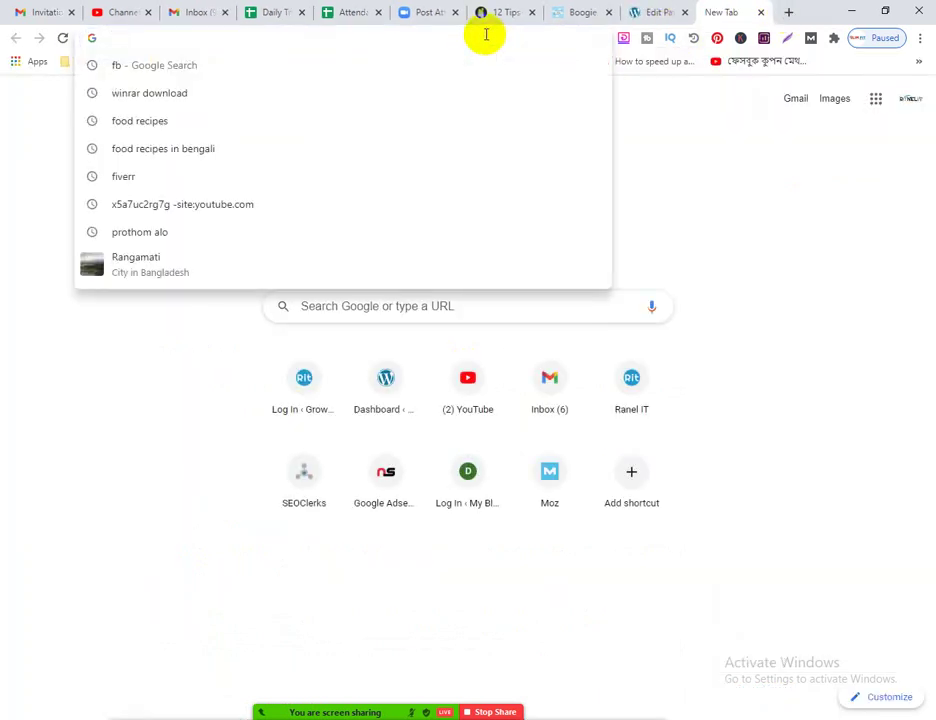
text(safedogtravel.com/wp-admin/)
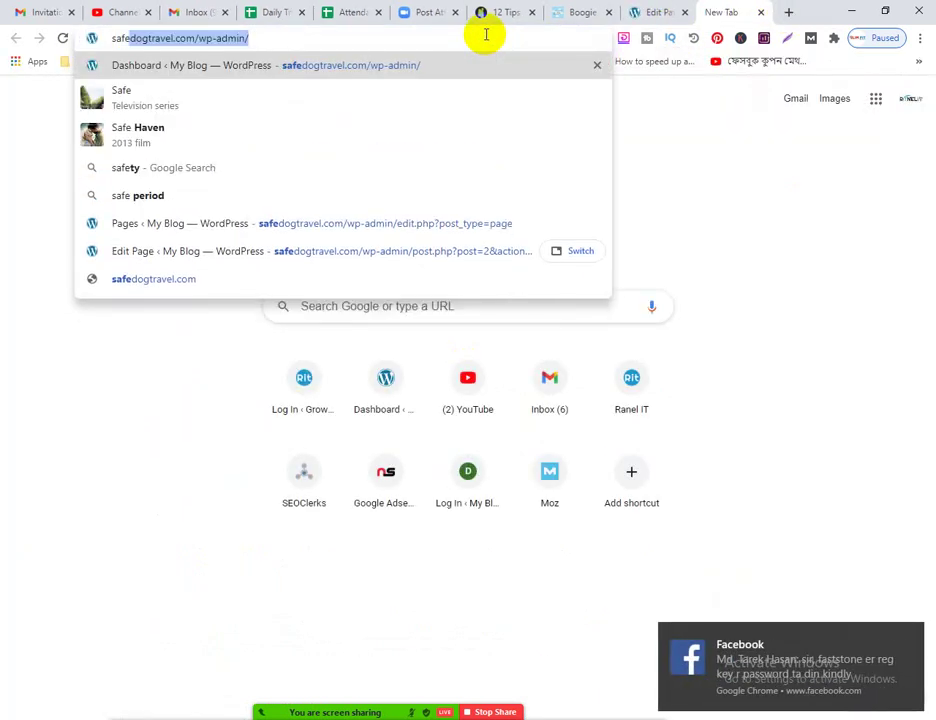
key(Right)
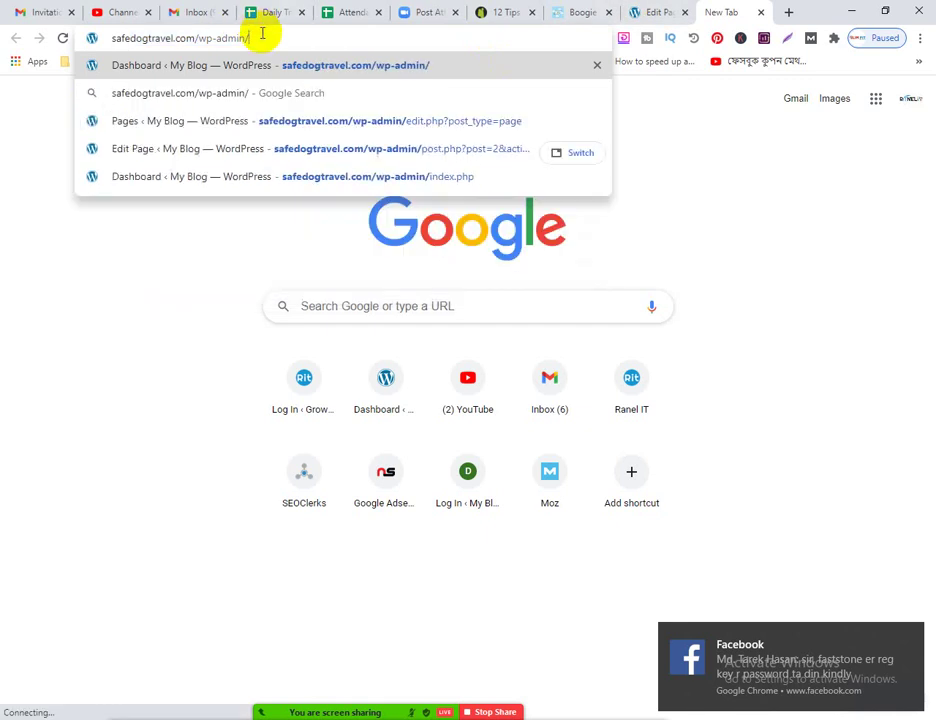
key(BackSpace)
key(BackSpace)
key(BackSpace)
key(BackSpace)
key(BackSpace)
key(BackSpace)
key(BackSpace)
key(BackSpace)
key(BackSpace)
key(BackSpace)
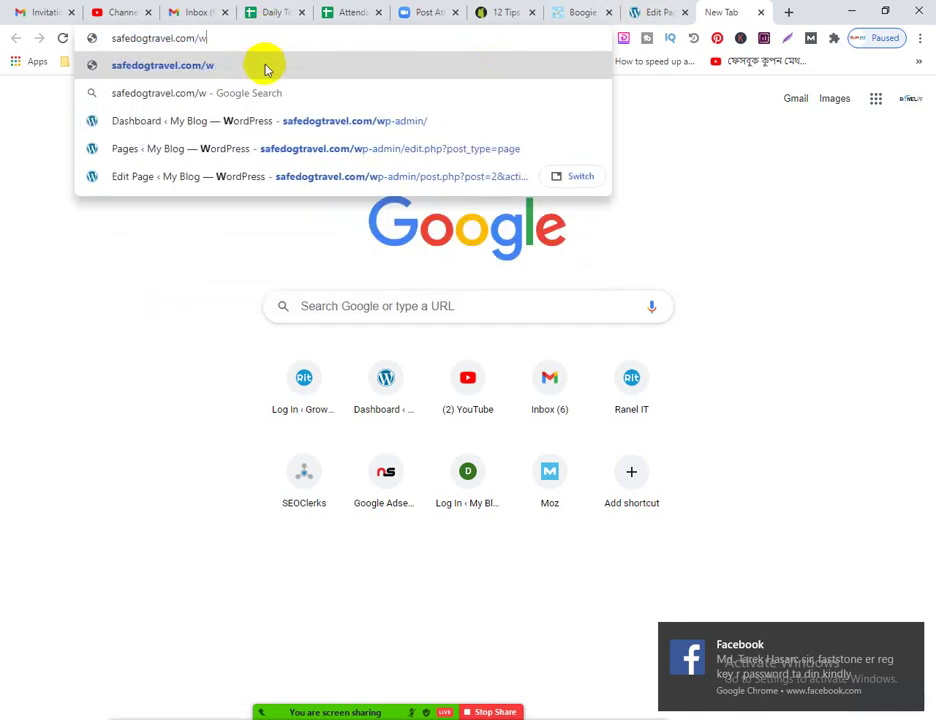
click(267, 73)
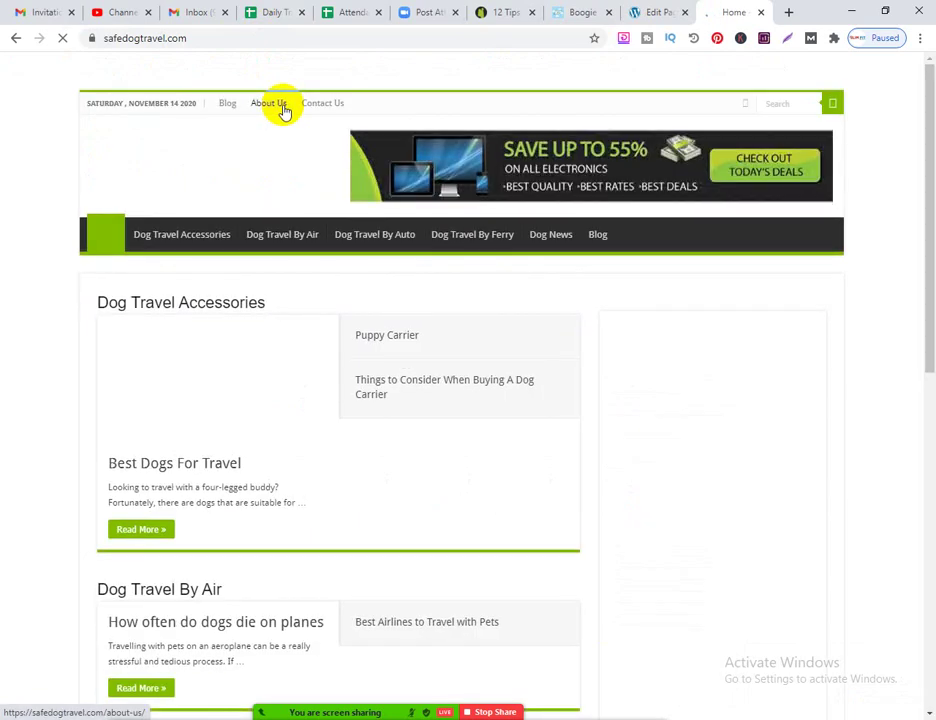
Open the site's Blog page and copy its full address
scroll(290, 435, down, 1)
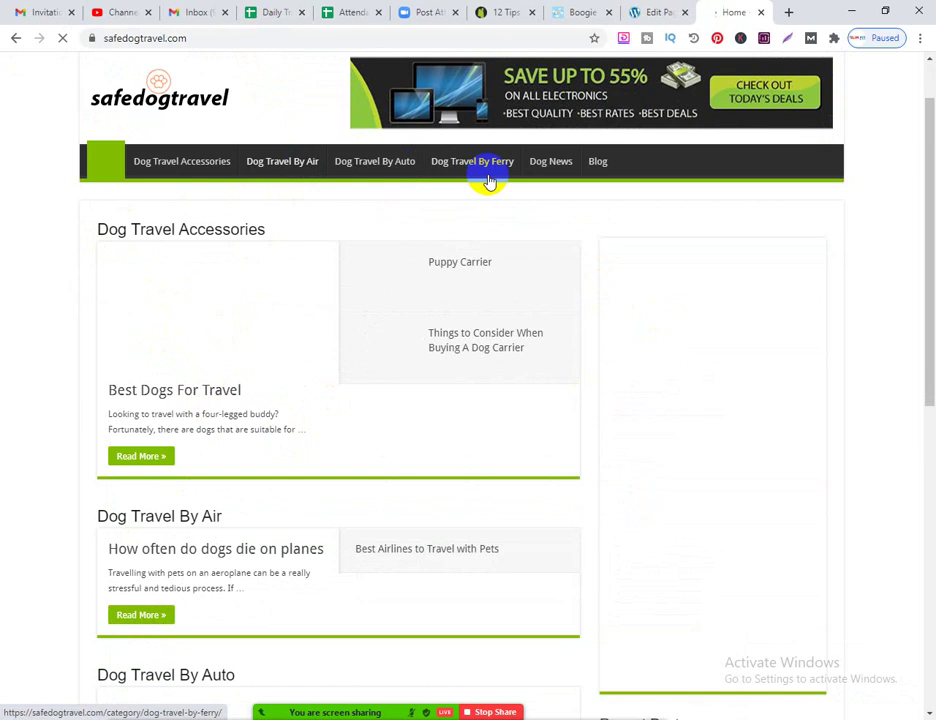
click(600, 163)
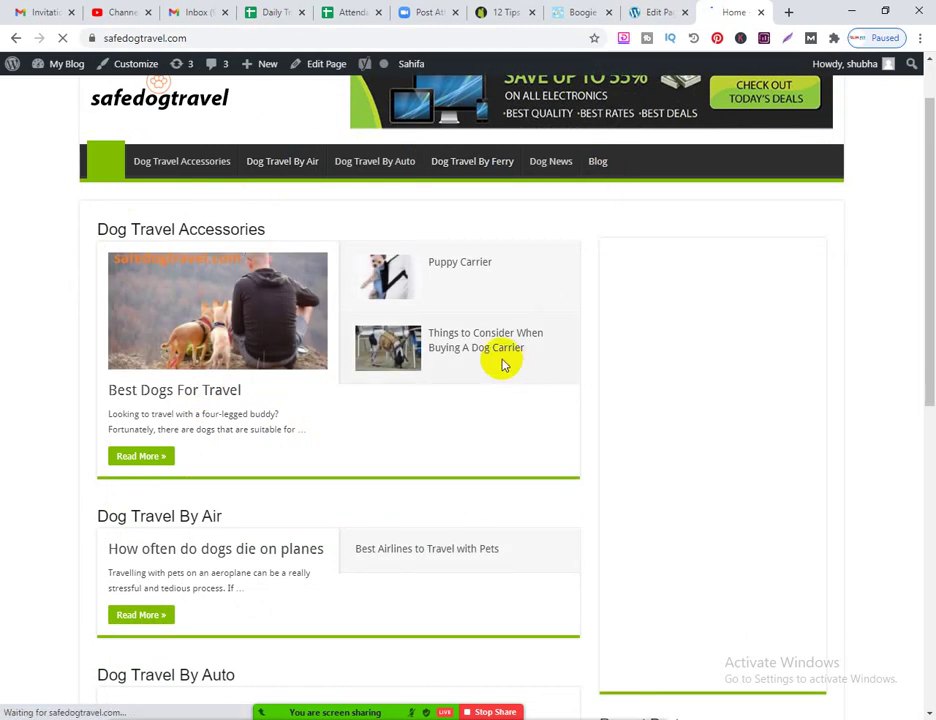
click(598, 166)
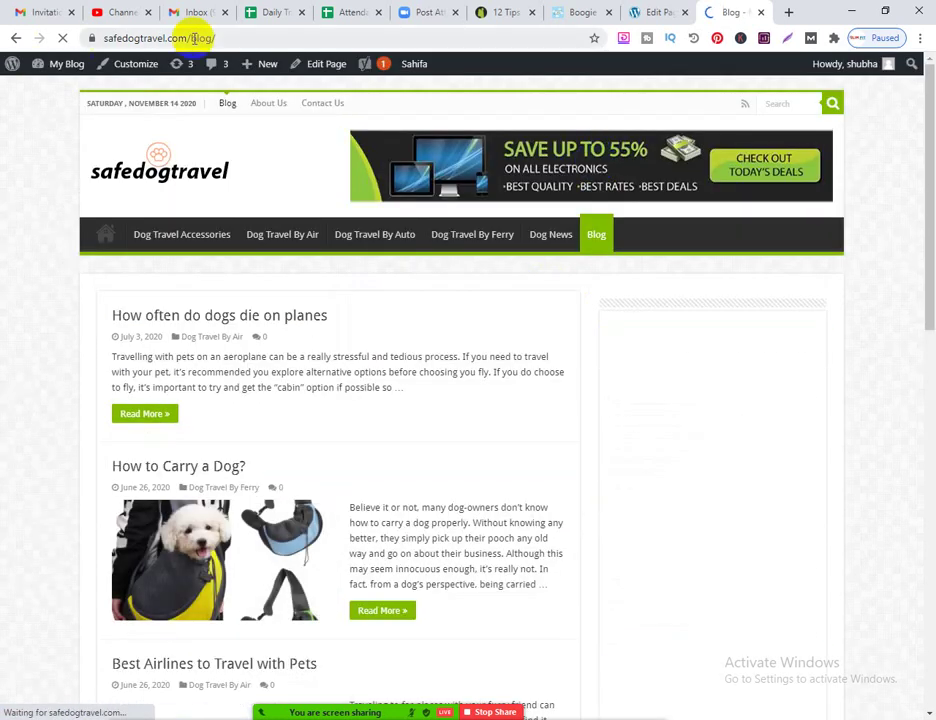
click(192, 37)
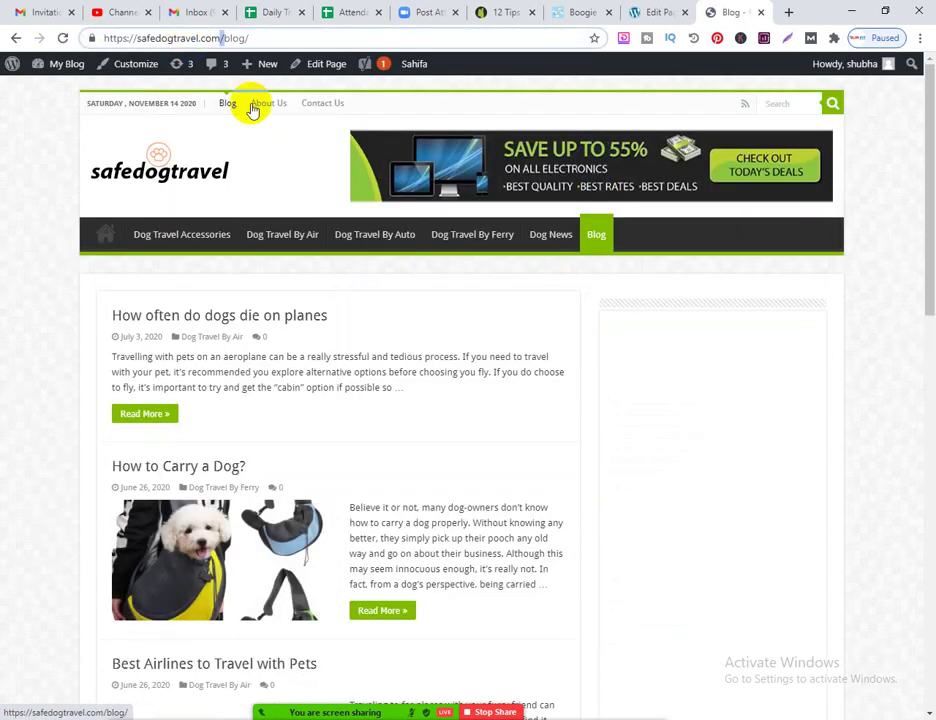
drag(236, 37, 73, 37)
key(ctrl+c)
mouse_move(87, 74)
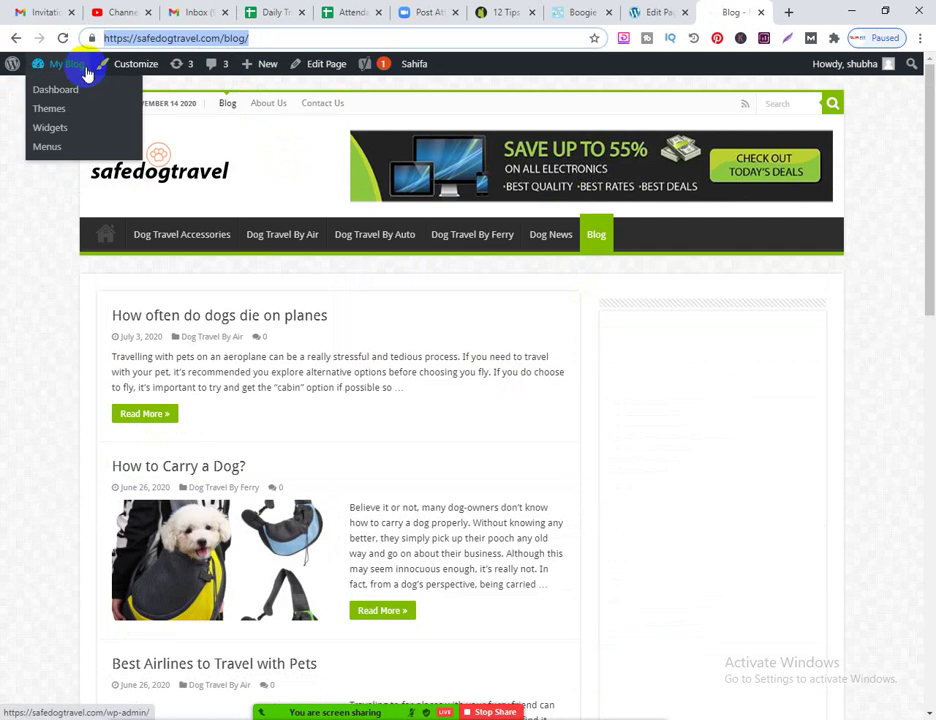
click(655, 12)
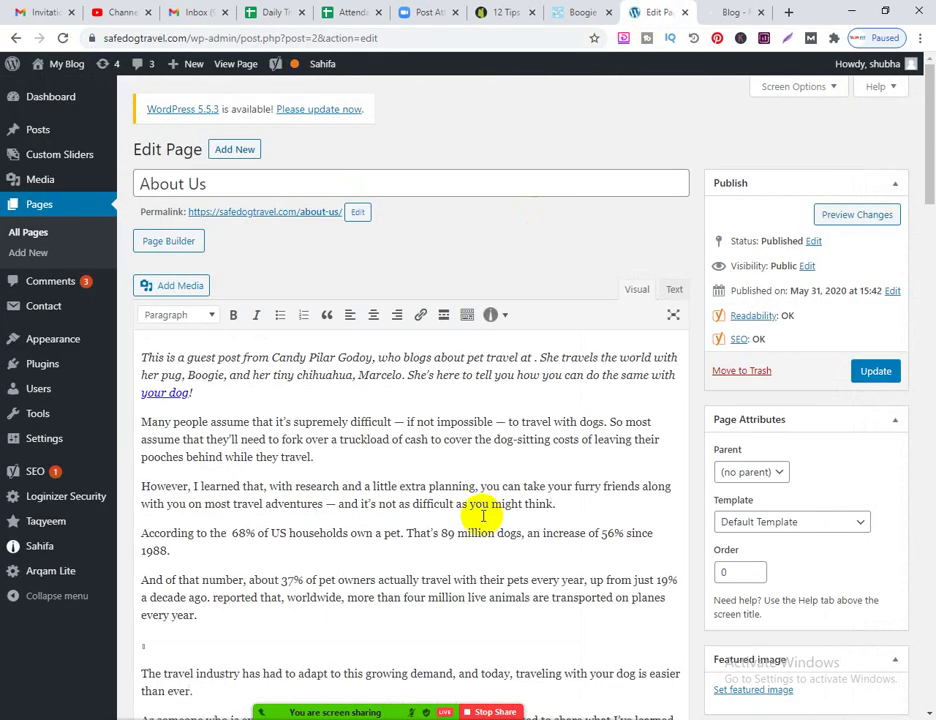
scroll(355, 438, down, 6)
scroll(366, 414, up, 2)
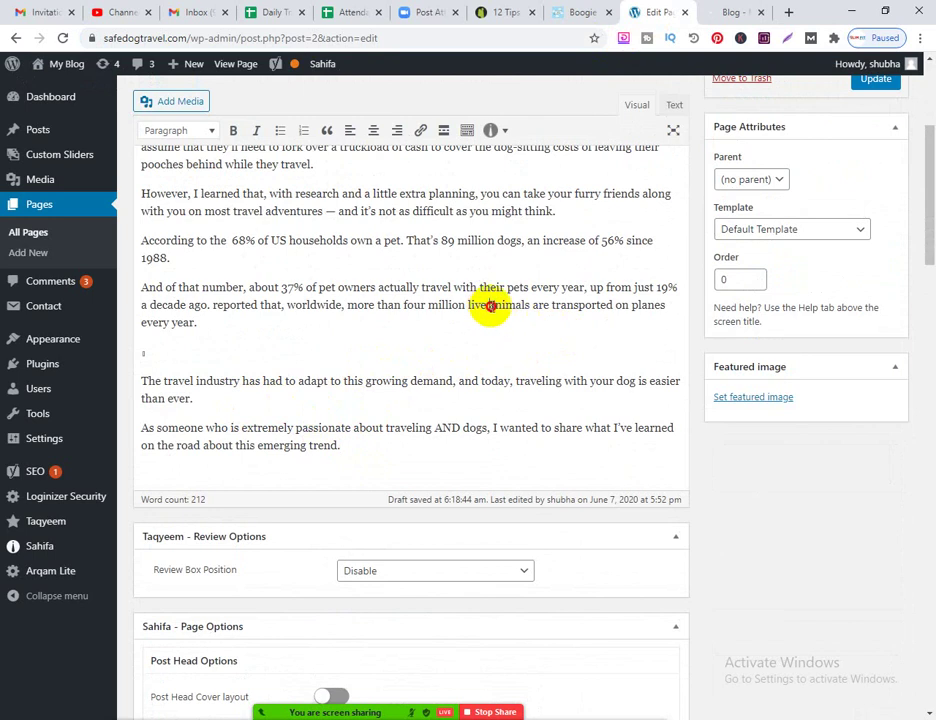
drag(489, 307, 530, 309)
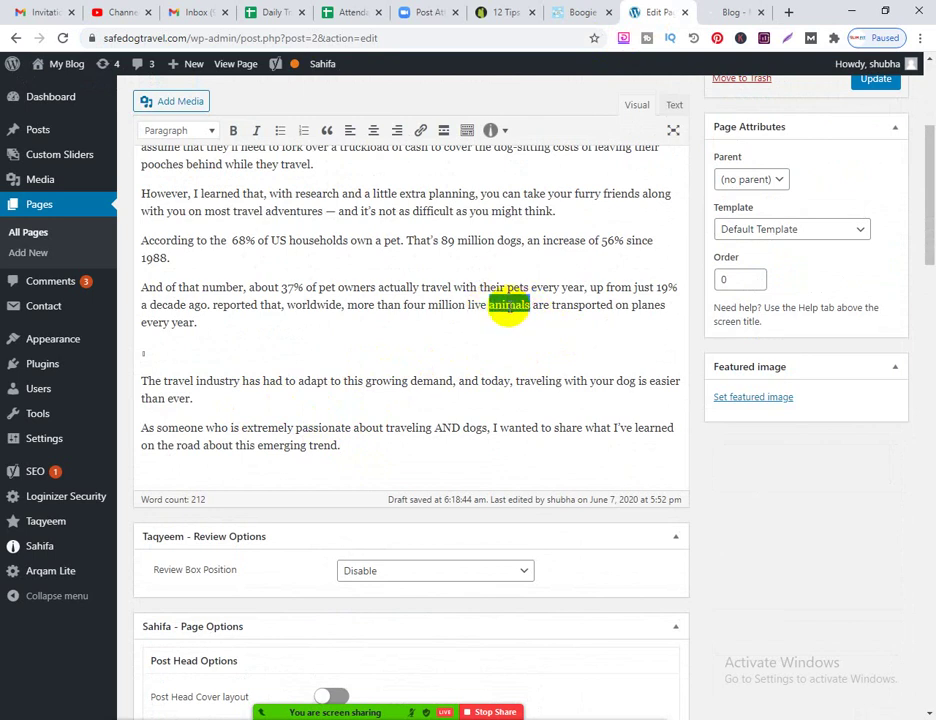
scroll(470, 240, up, 1)
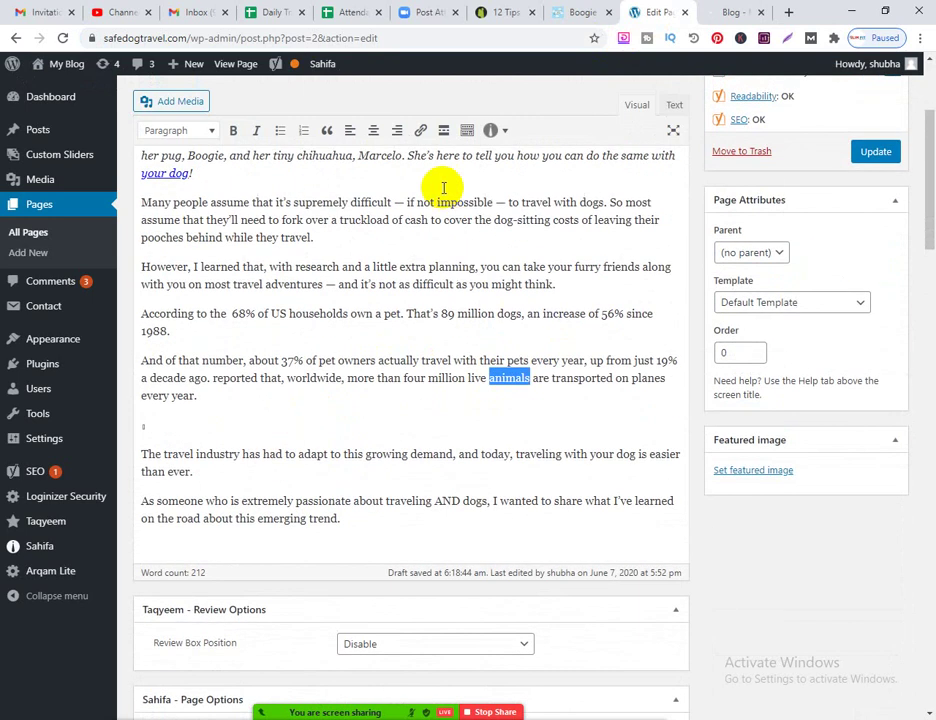
click(420, 130)
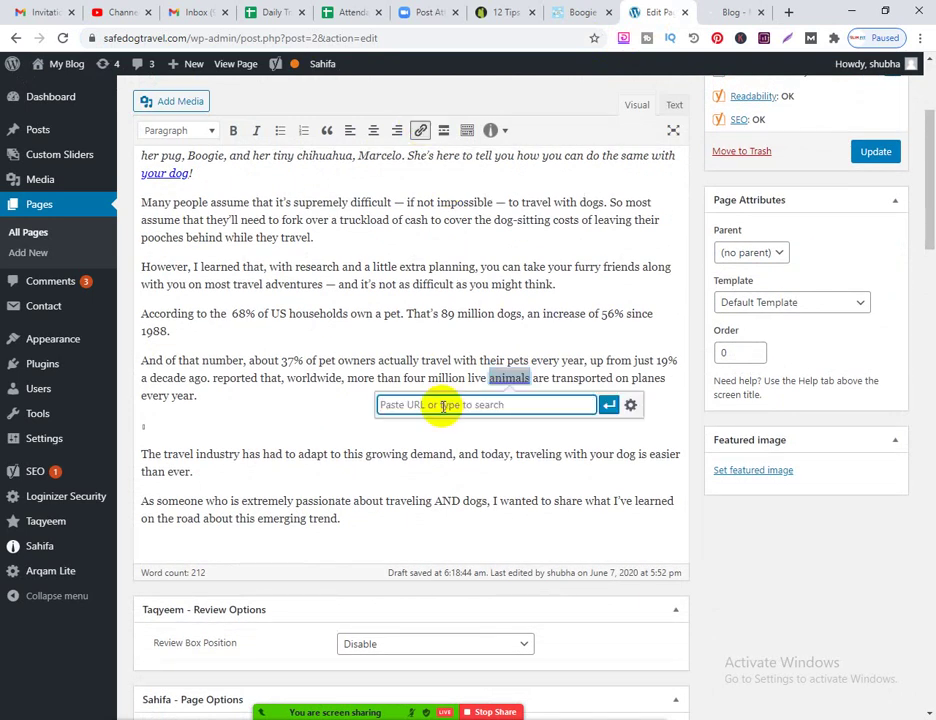
key(ctrl+v)
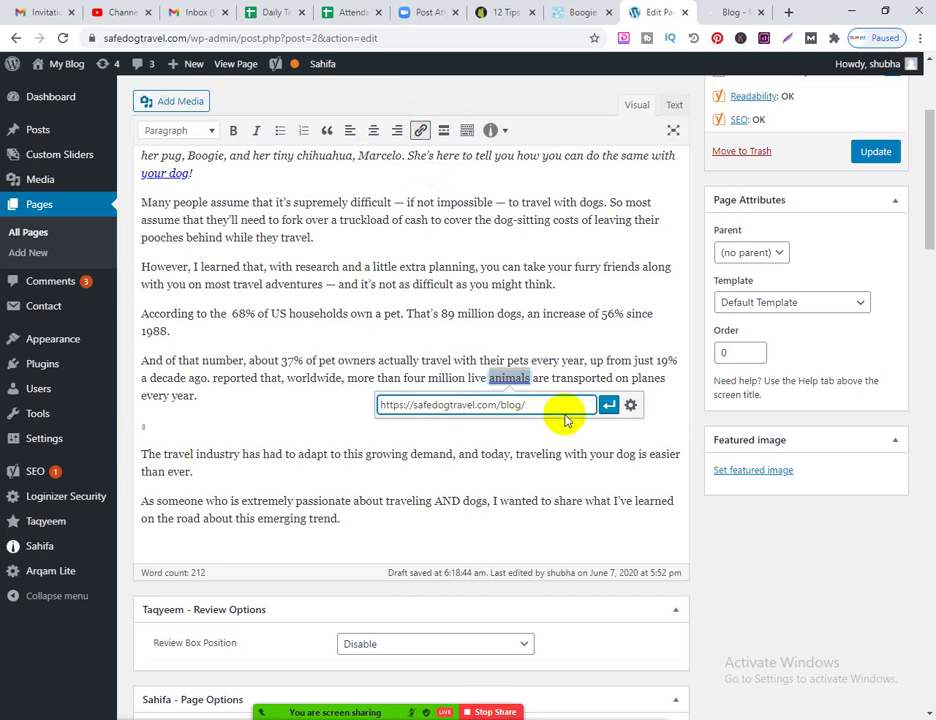
click(608, 405)
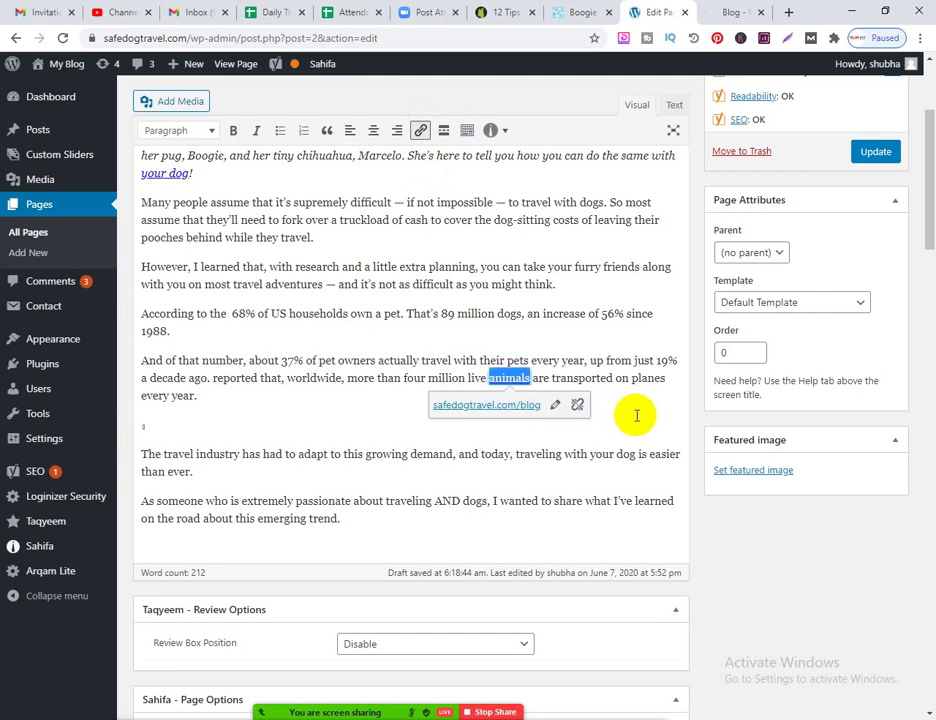
click(533, 392)
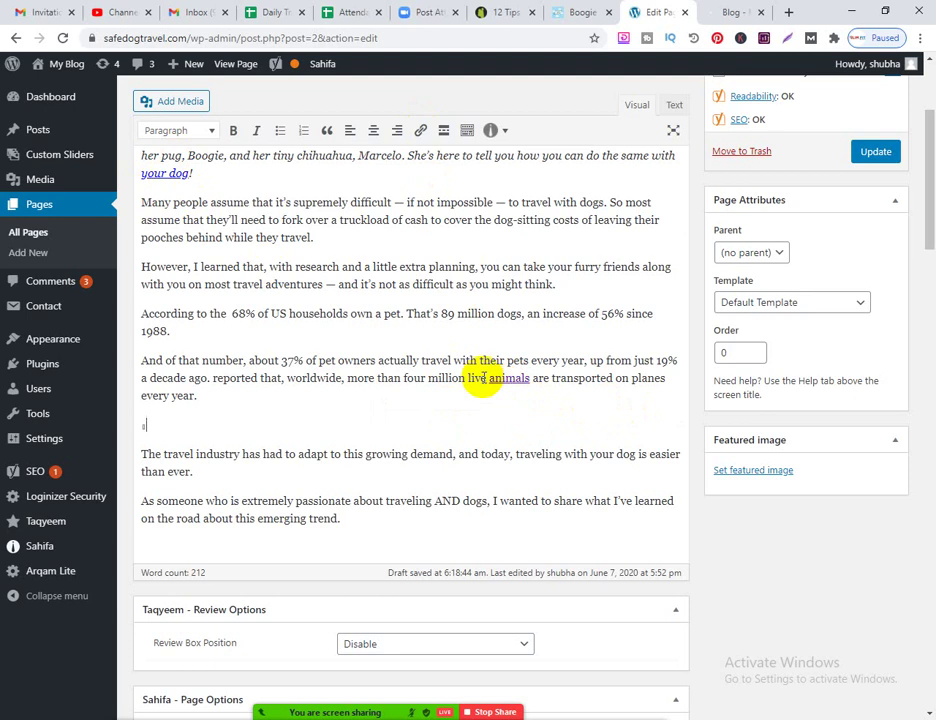
Recheck the SEO analysis for internal links and the remaining problems
drag(928, 248, 923, 612)
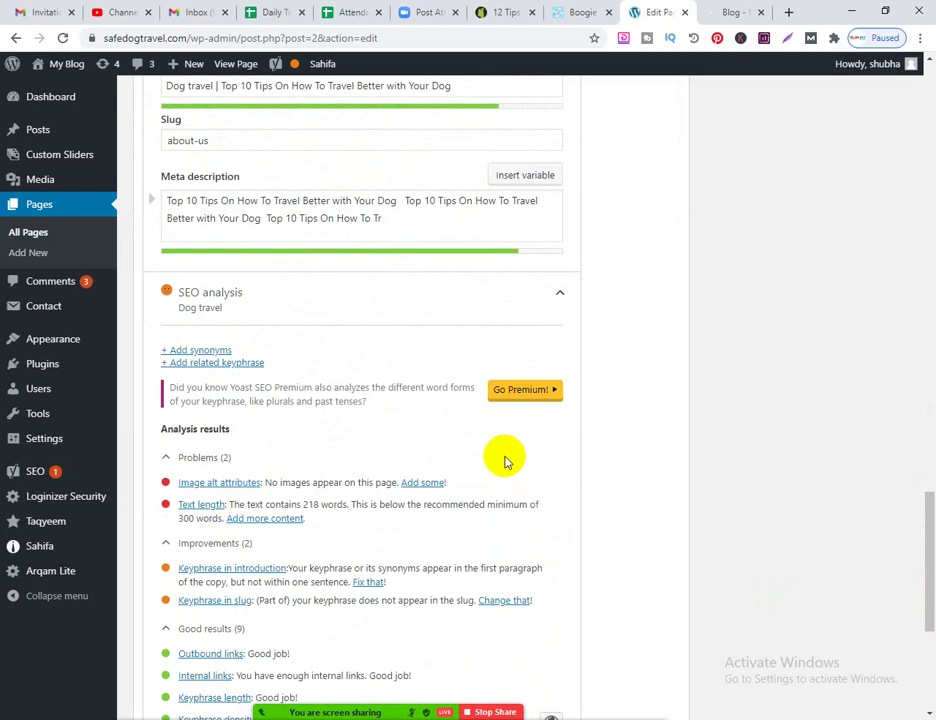
scroll(390, 462, down, 3)
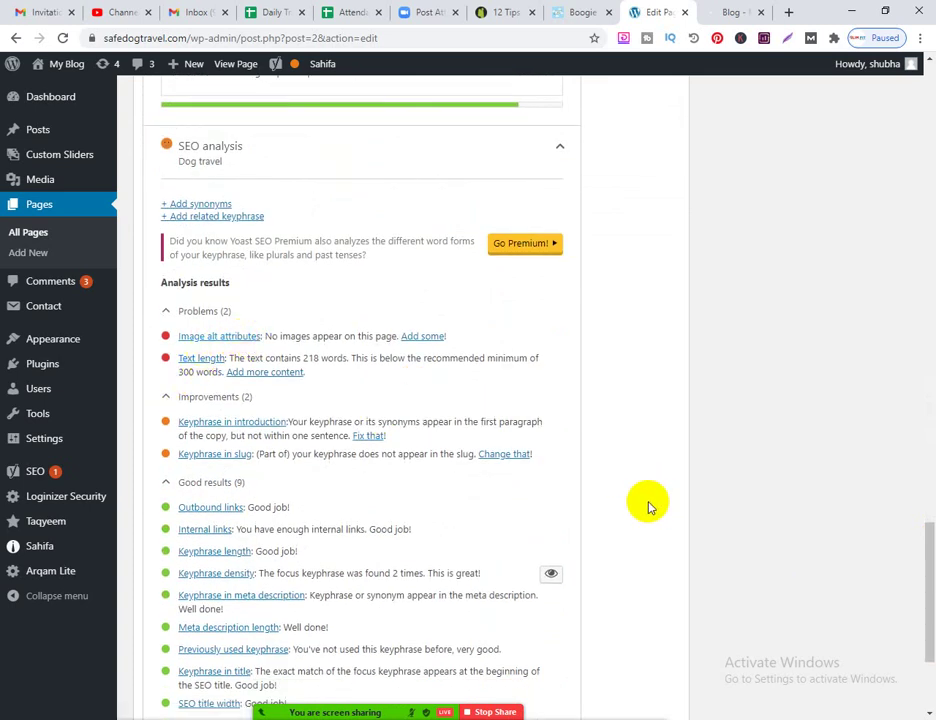
drag(924, 597, 921, 119)
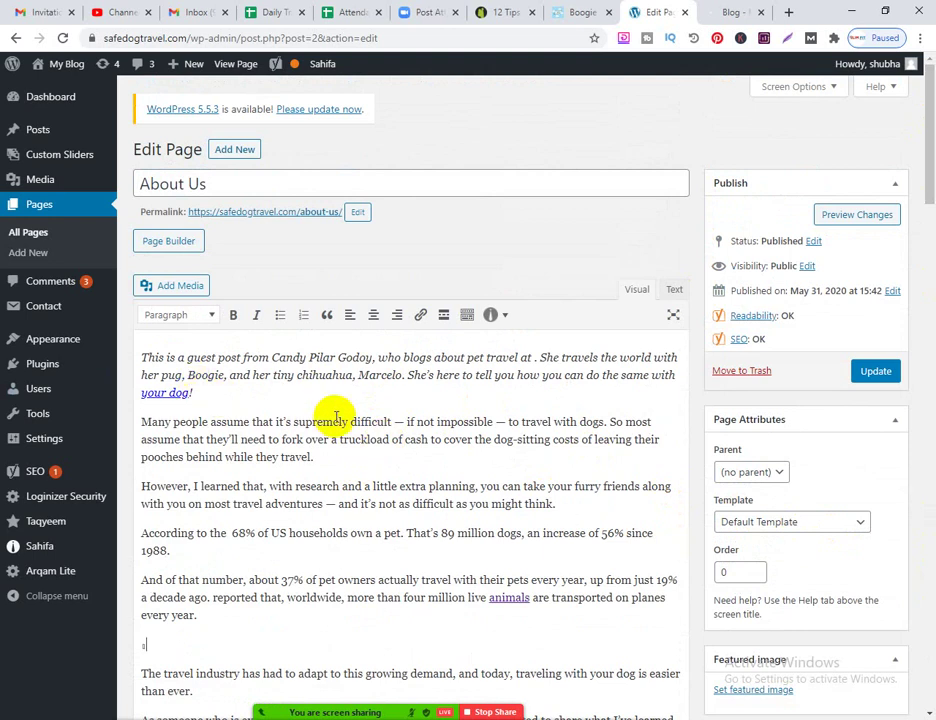
Upload the Day 7 image from the Bogura folder for use as the page's featured image
scroll(350, 400, down, 2)
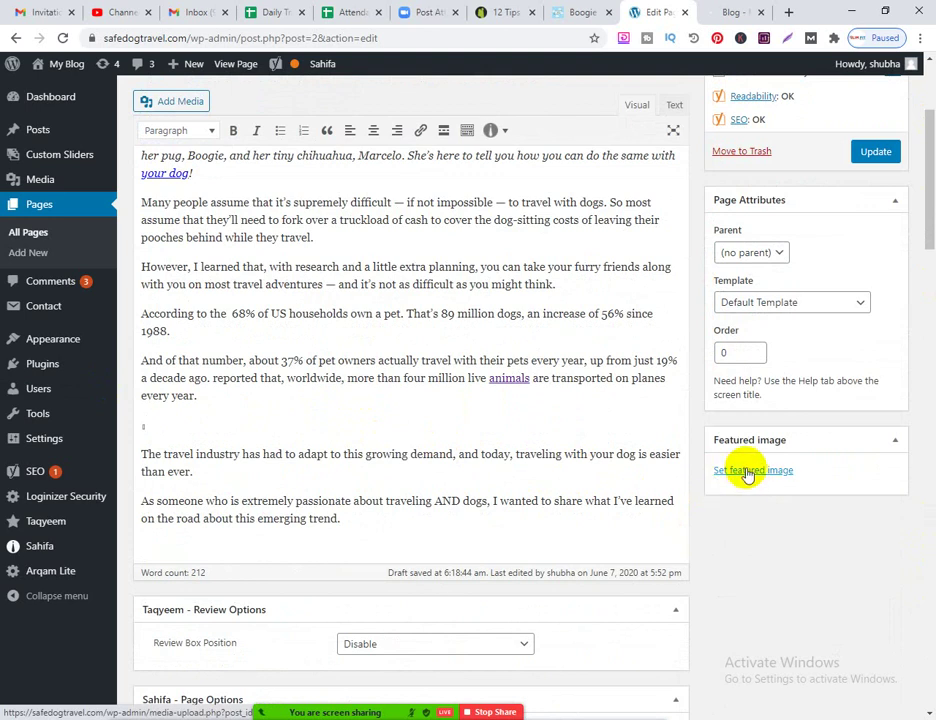
click(750, 472)
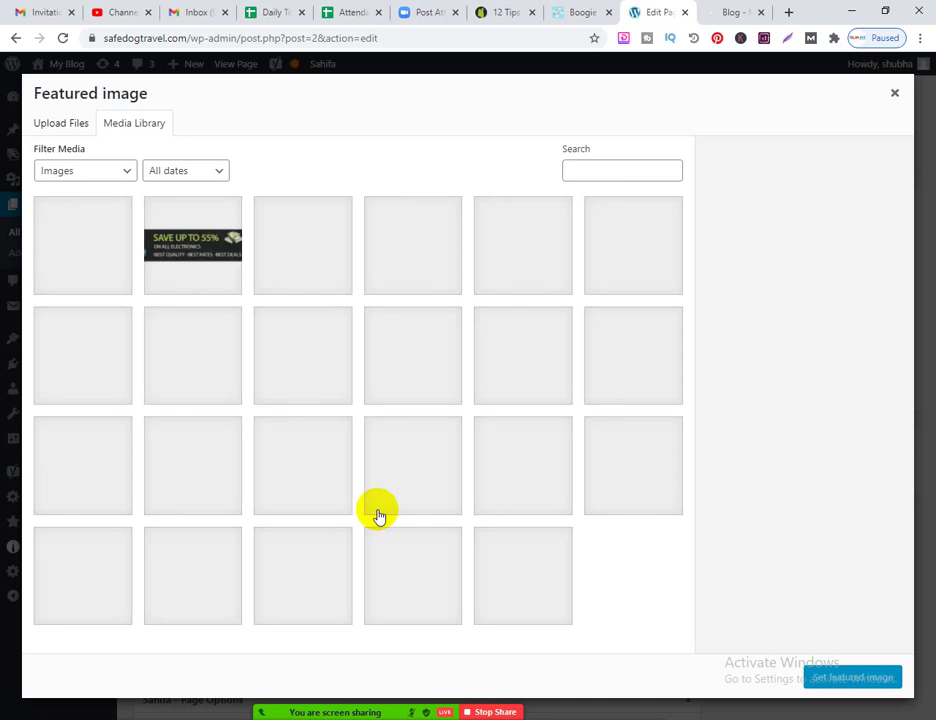
click(61, 123)
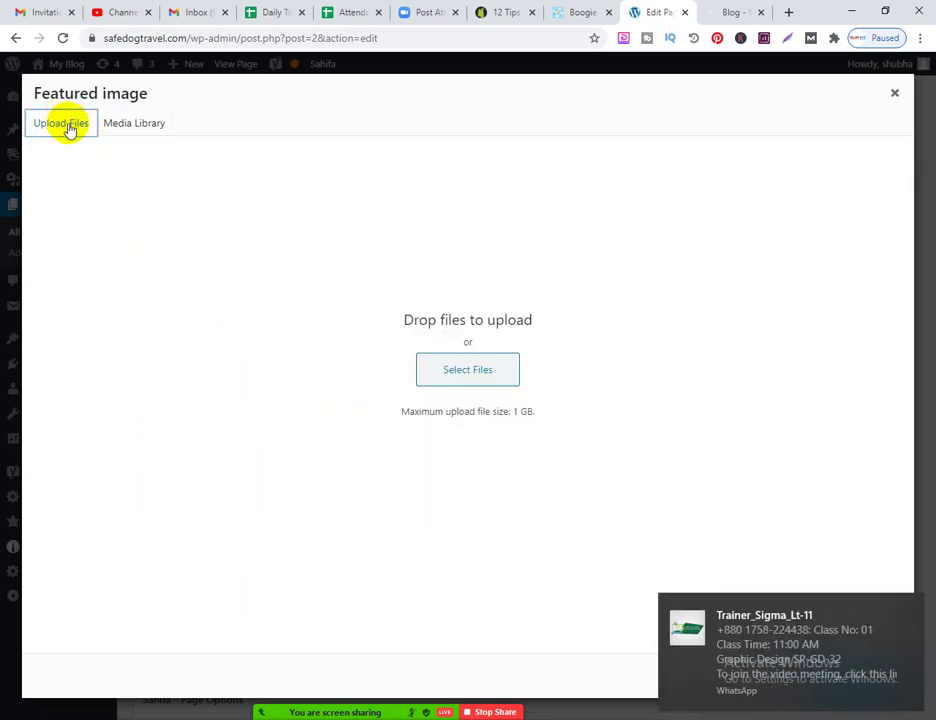
click(474, 374)
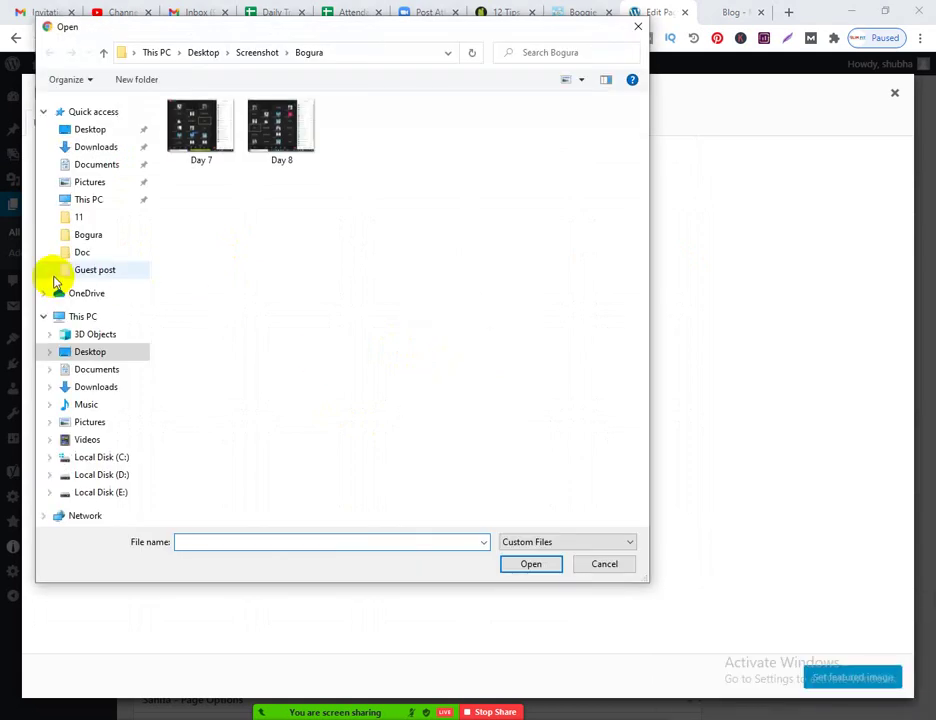
click(193, 127)
click(531, 565)
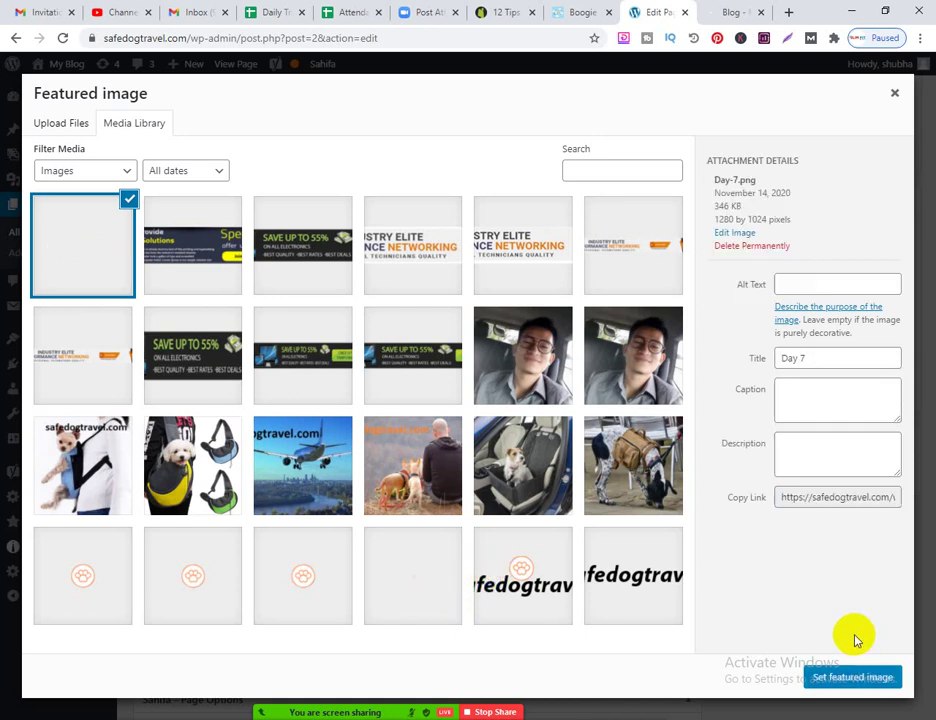
Give the uploaded image the alt text and title "Dog Travel" and set it as the featured image
click(805, 285)
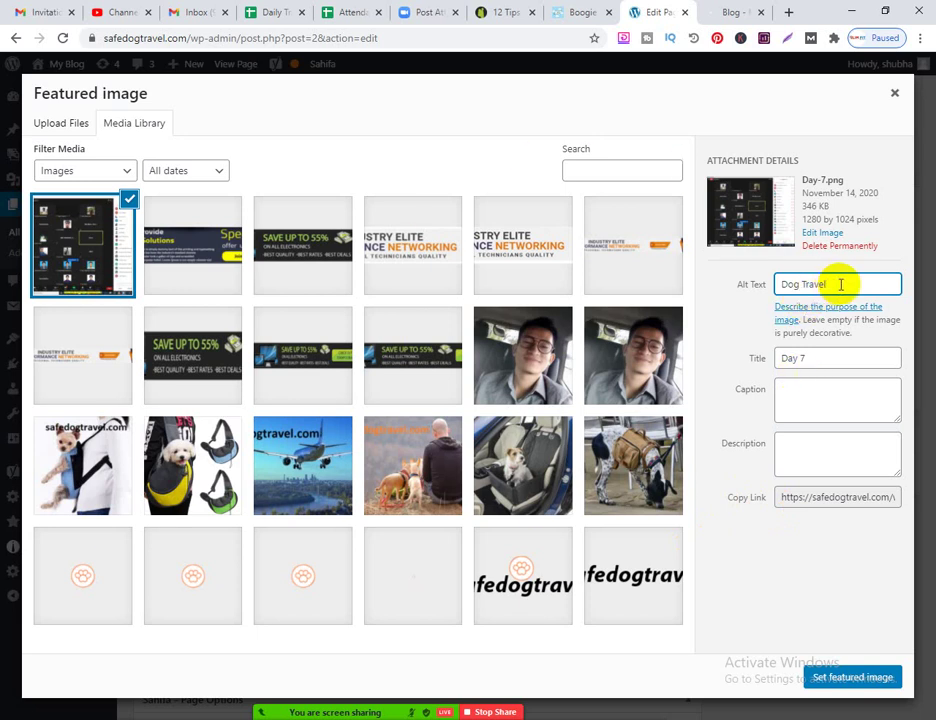
drag(837, 284, 777, 290)
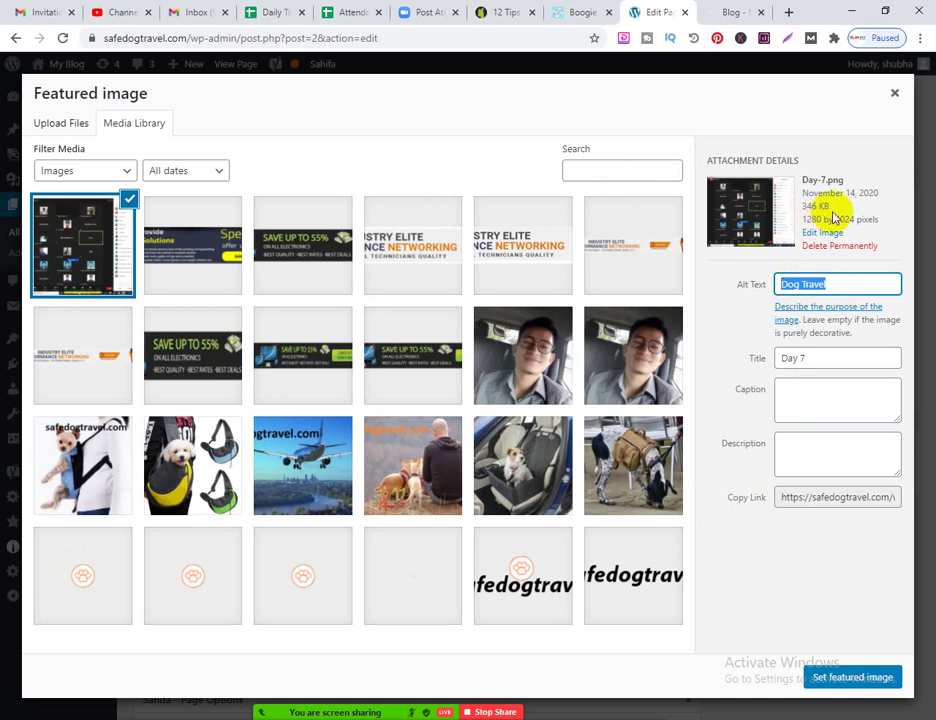
right_click(800, 288)
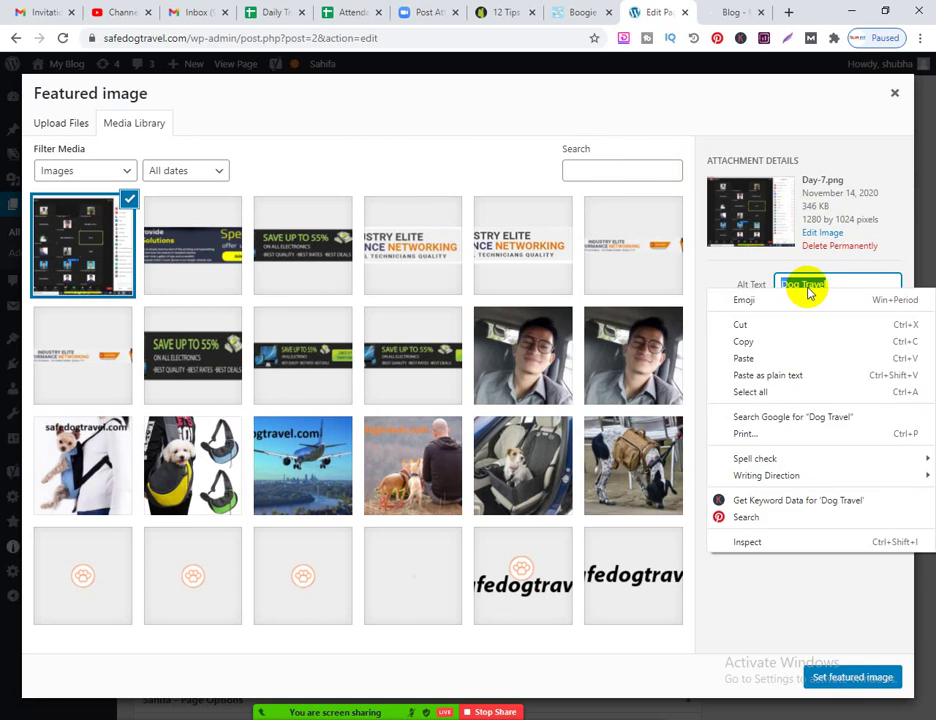
click(758, 347)
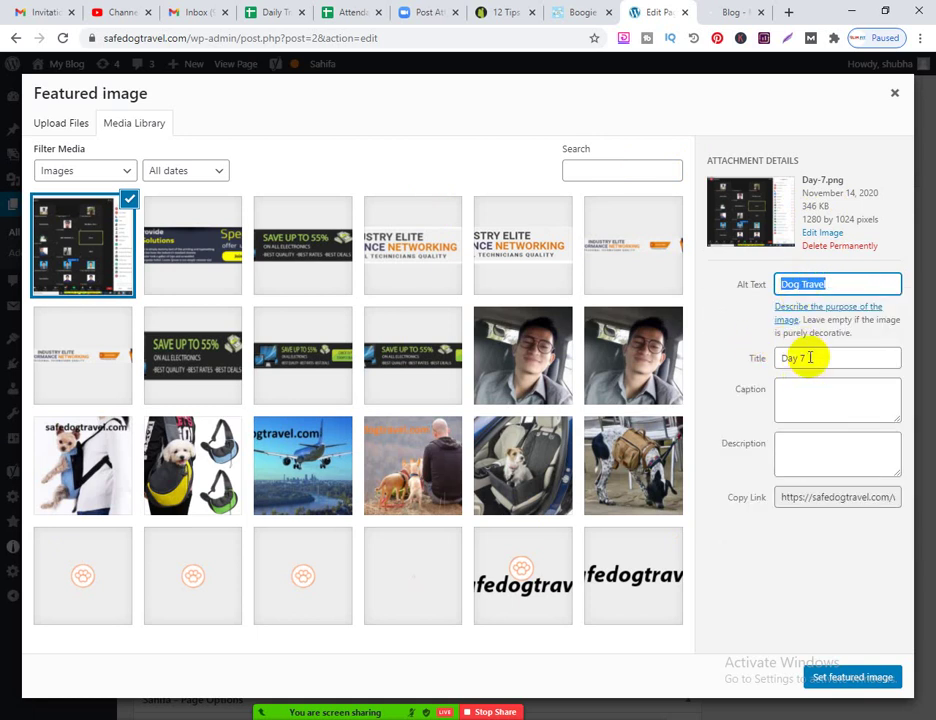
drag(812, 357, 745, 365)
key(ctrl+v)
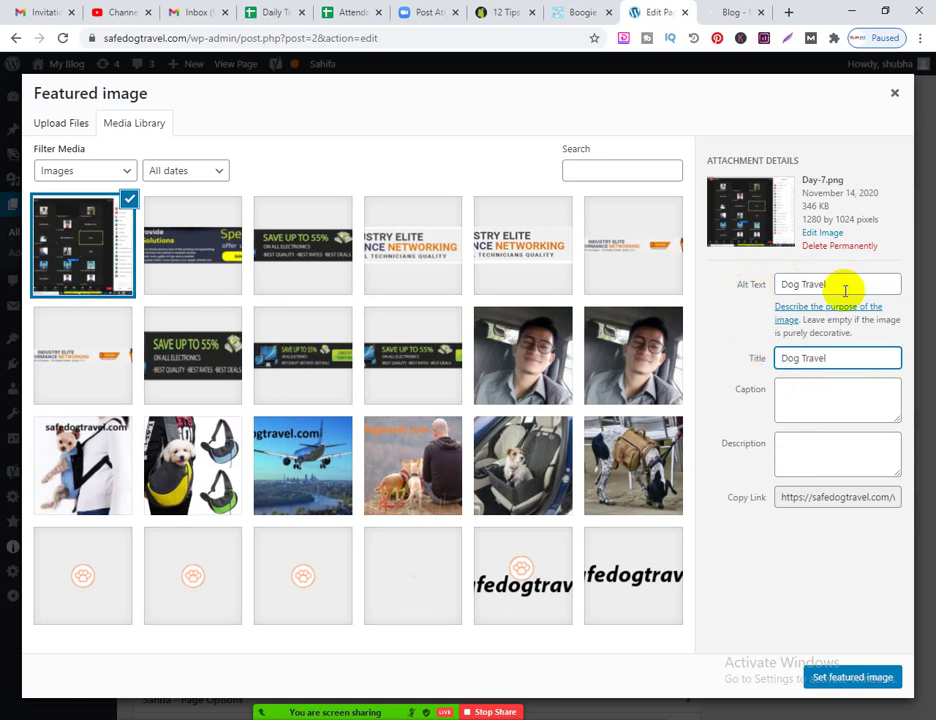
click(840, 678)
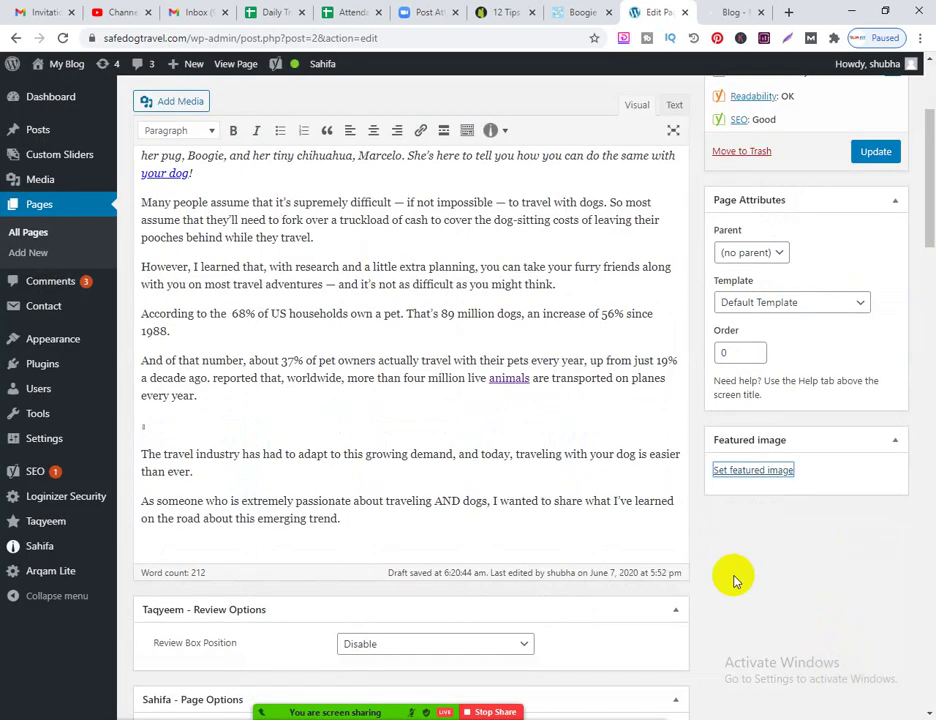
Review the SEO analysis for image alt attributes and the remaining problems and improvements
drag(928, 148, 926, 550)
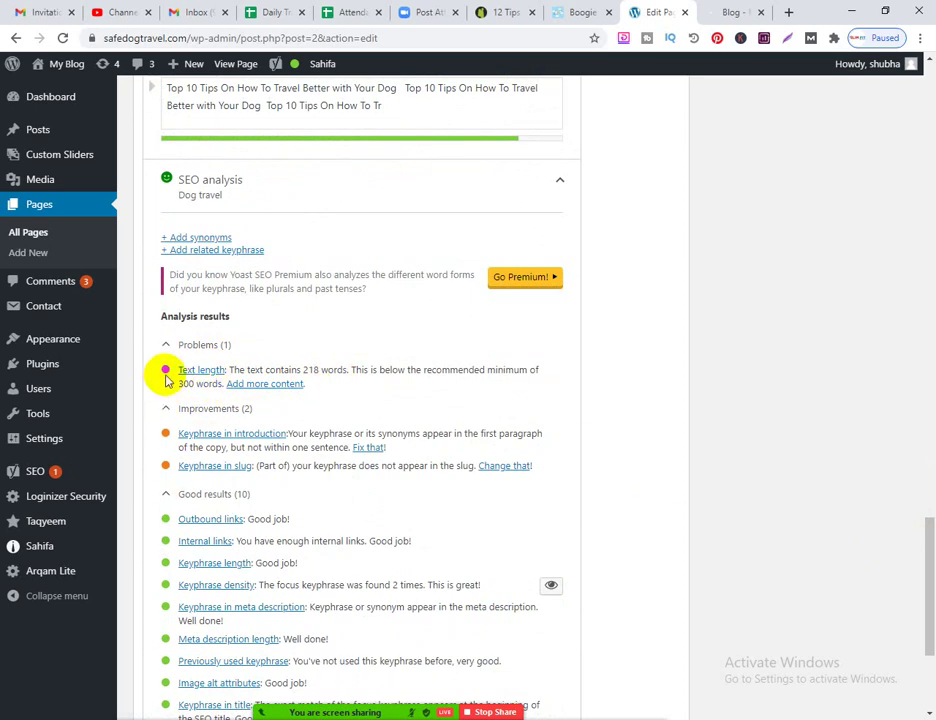
scroll(167, 450, down, 2)
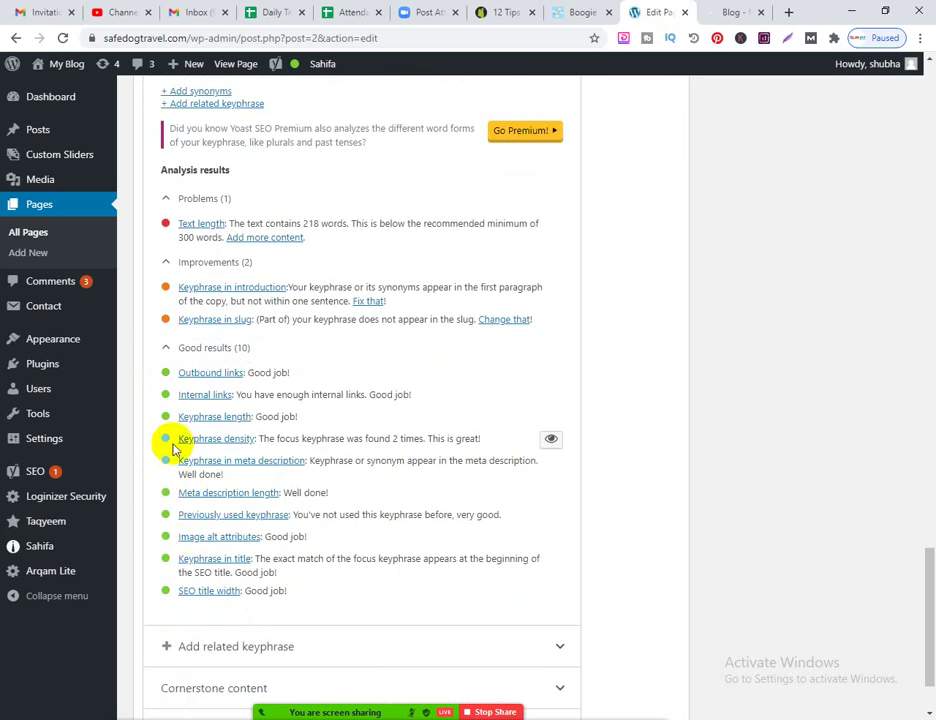
Add two copies of the "The travel industry has had to adapt" paragraph at the end of the page content and recheck the SEO analysis
scroll(178, 440, up, 2)
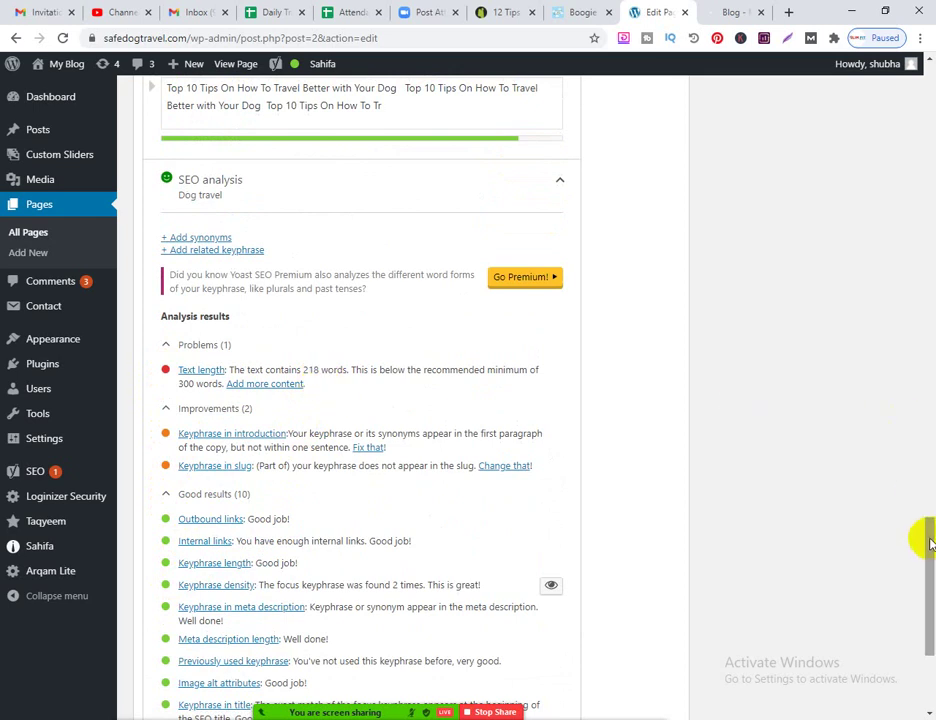
drag(930, 543, 925, 100)
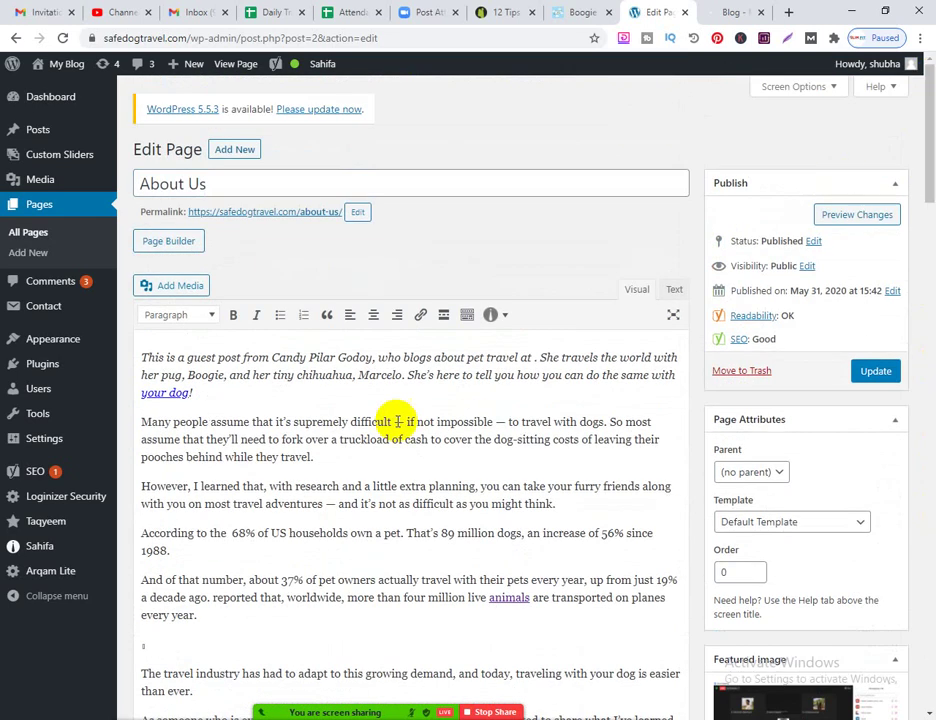
scroll(330, 470, down, 3)
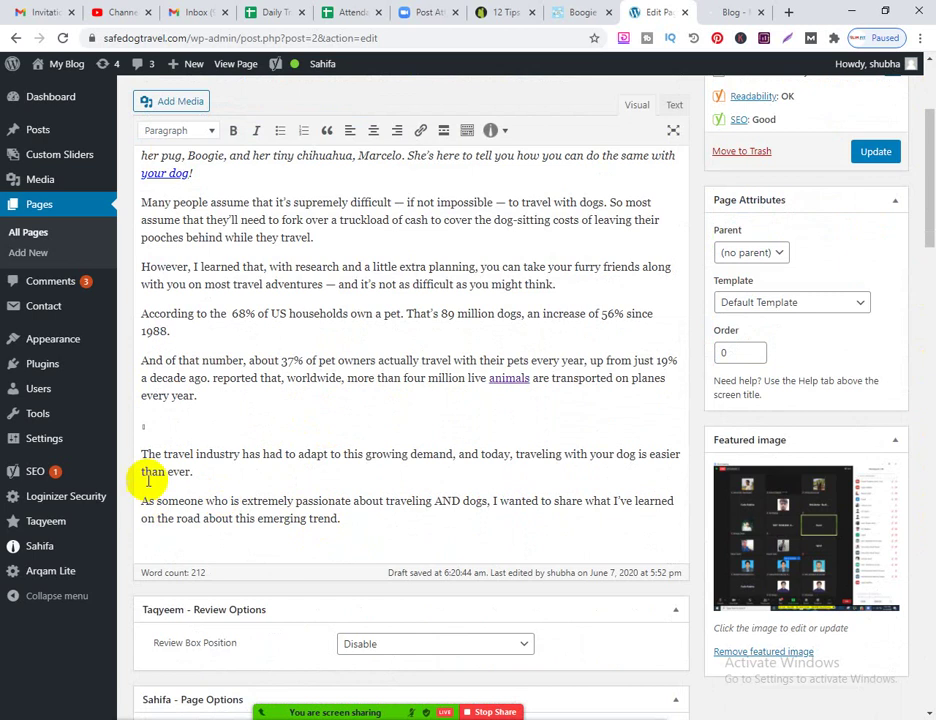
drag(141, 454, 195, 470)
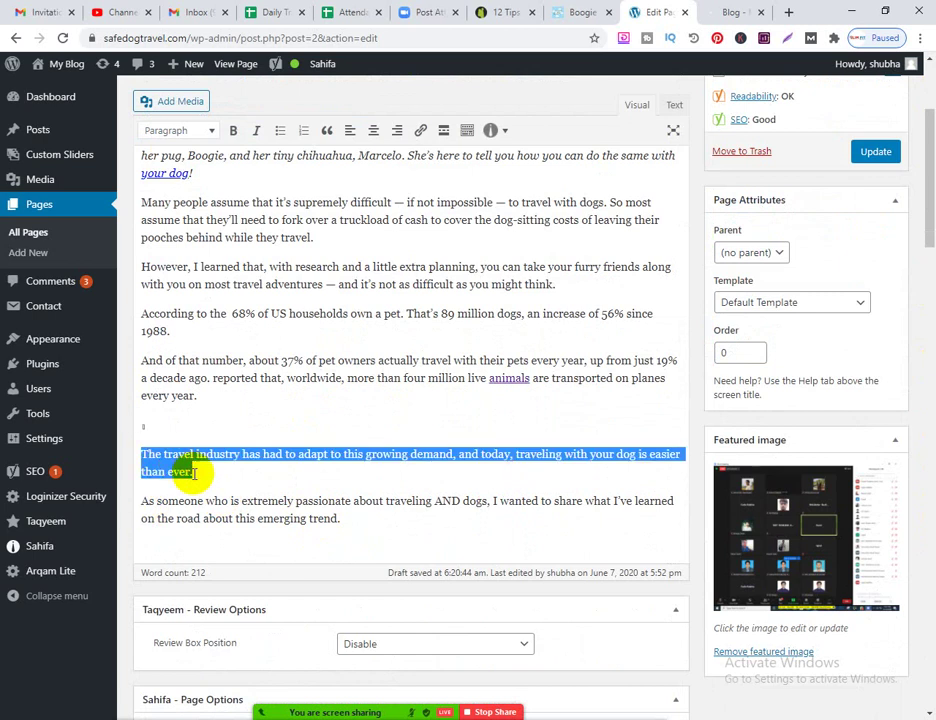
click(359, 524)
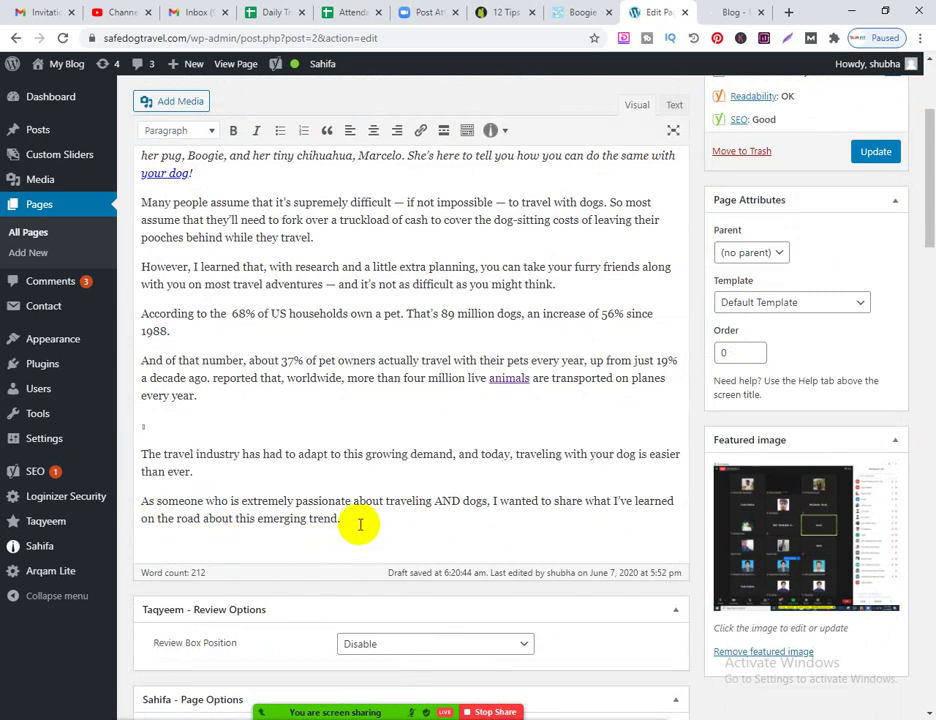
key(Return)
key(ctrl+v)
scroll(418, 502, down, 5)
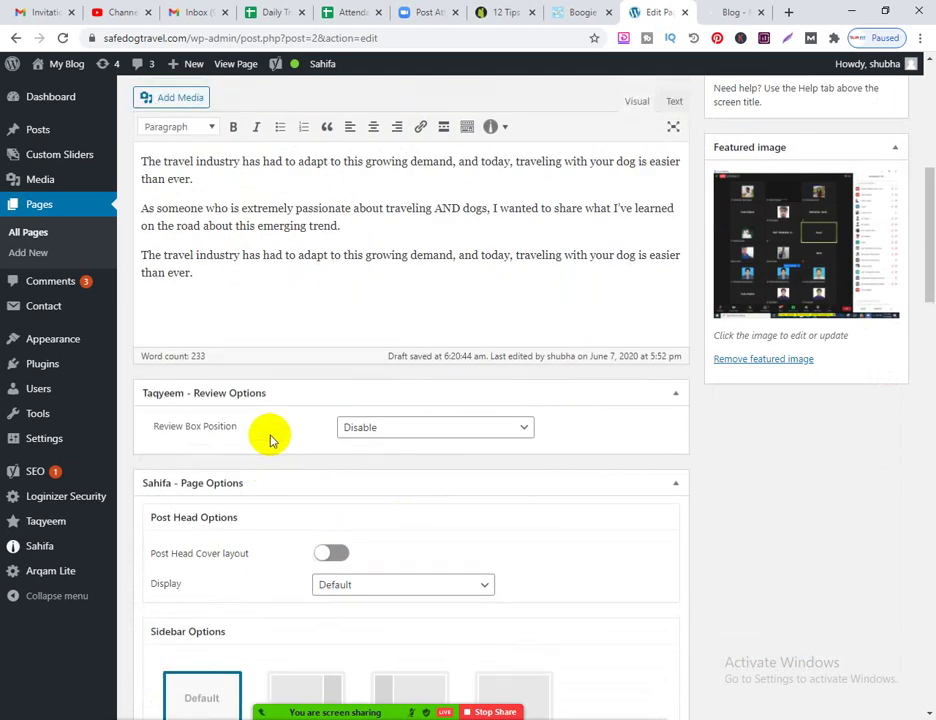
key(ctrl+v)
scroll(558, 347, up, 3)
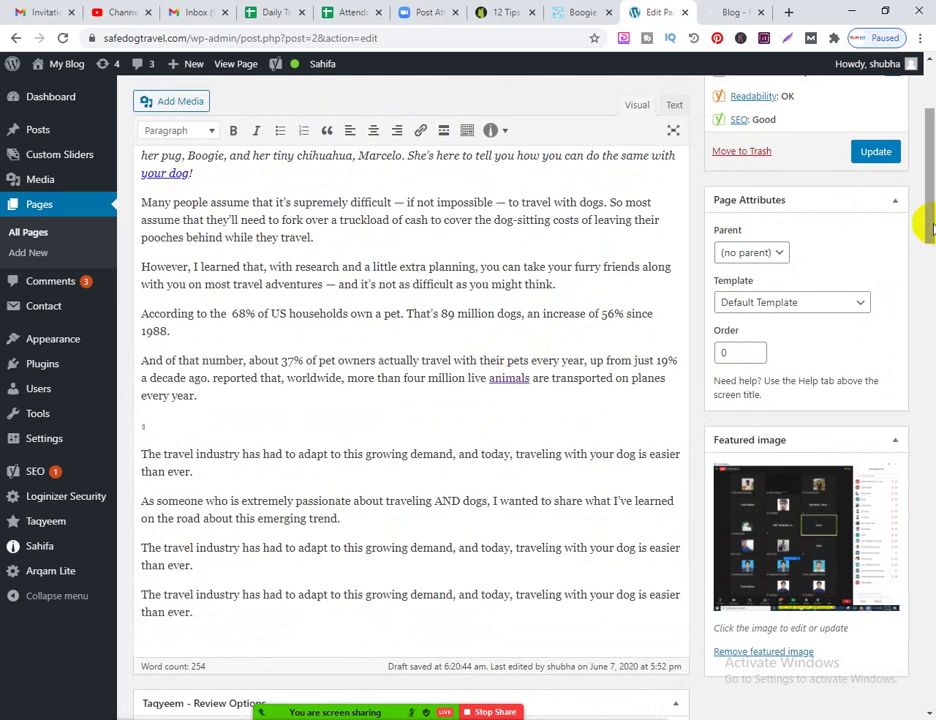
drag(926, 219, 928, 640)
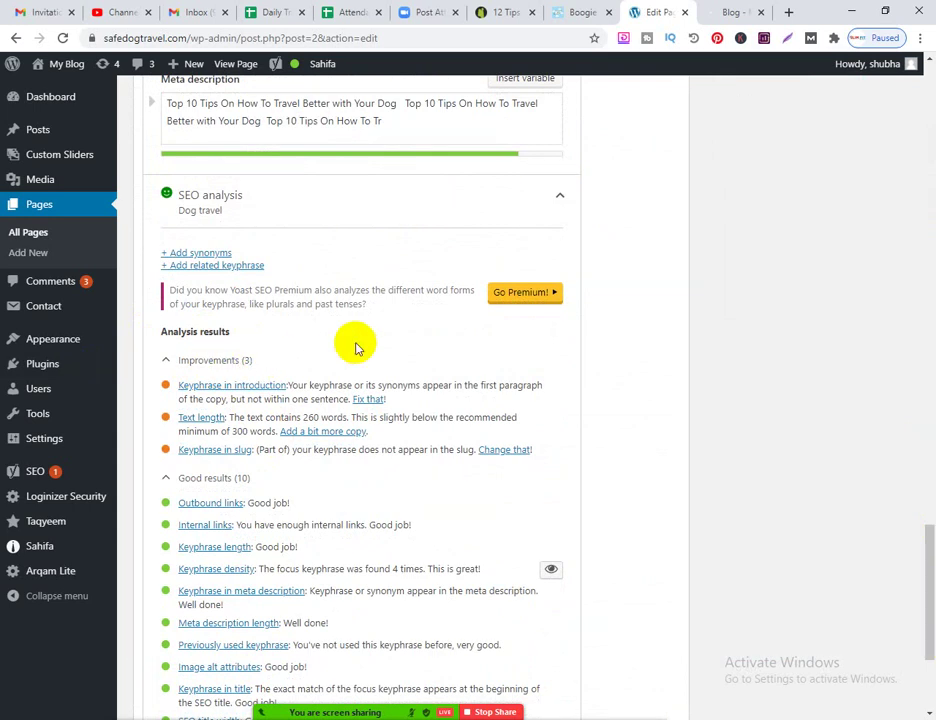
scroll(353, 350, down, 1)
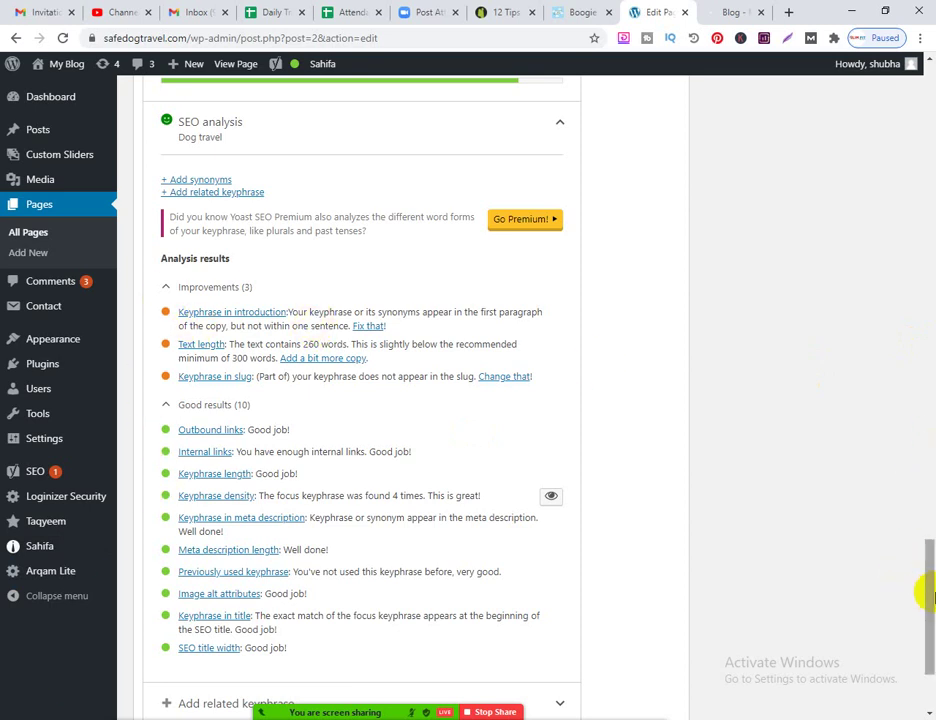
Insert the keyphrase "dog travel" in the italic introduction paragraph, just before "She travels the world"
drag(930, 598, 930, 110)
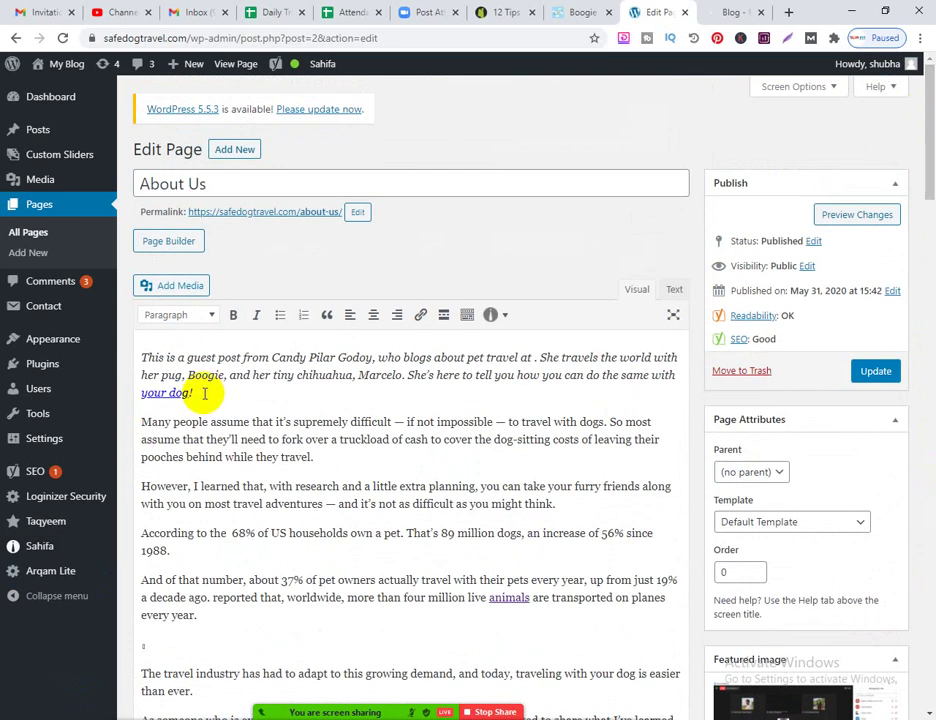
click(205, 392)
drag(205, 392, 132, 352)
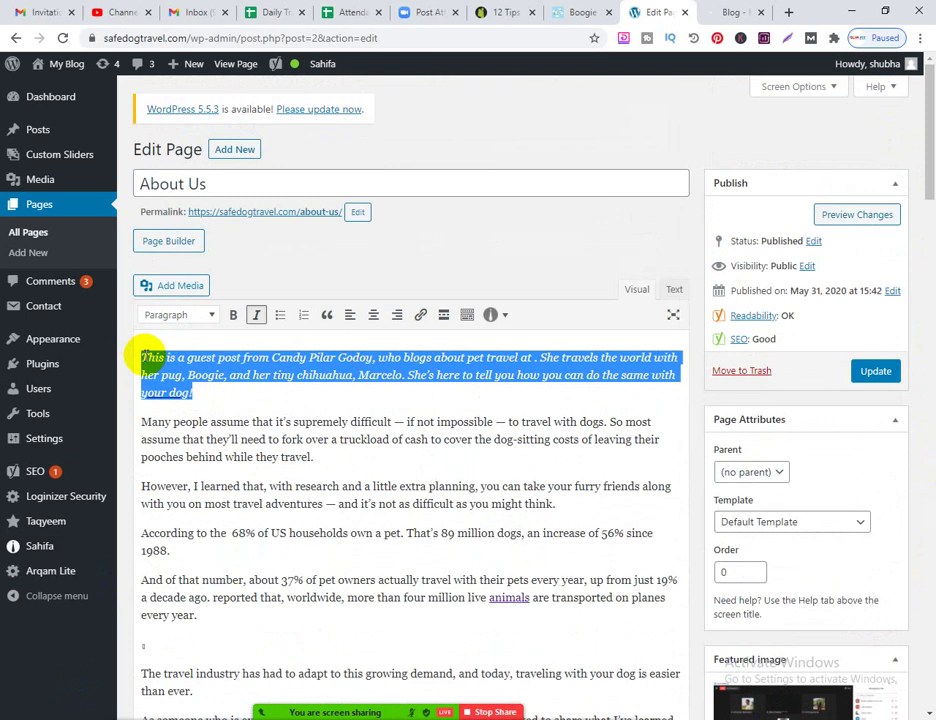
click(146, 357)
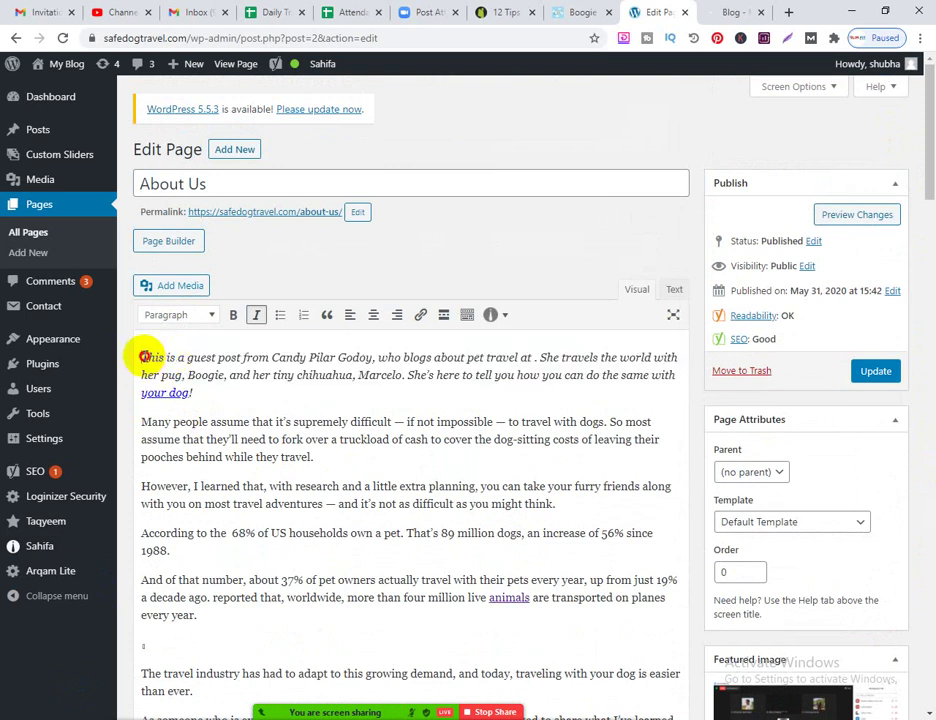
drag(145, 357, 203, 389)
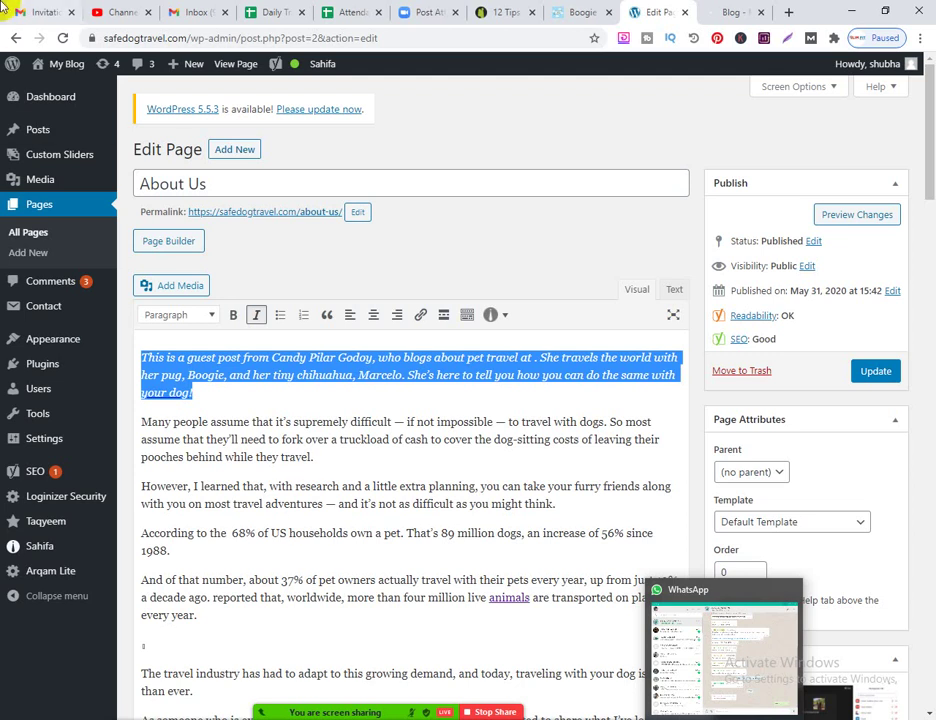
click(141, 355)
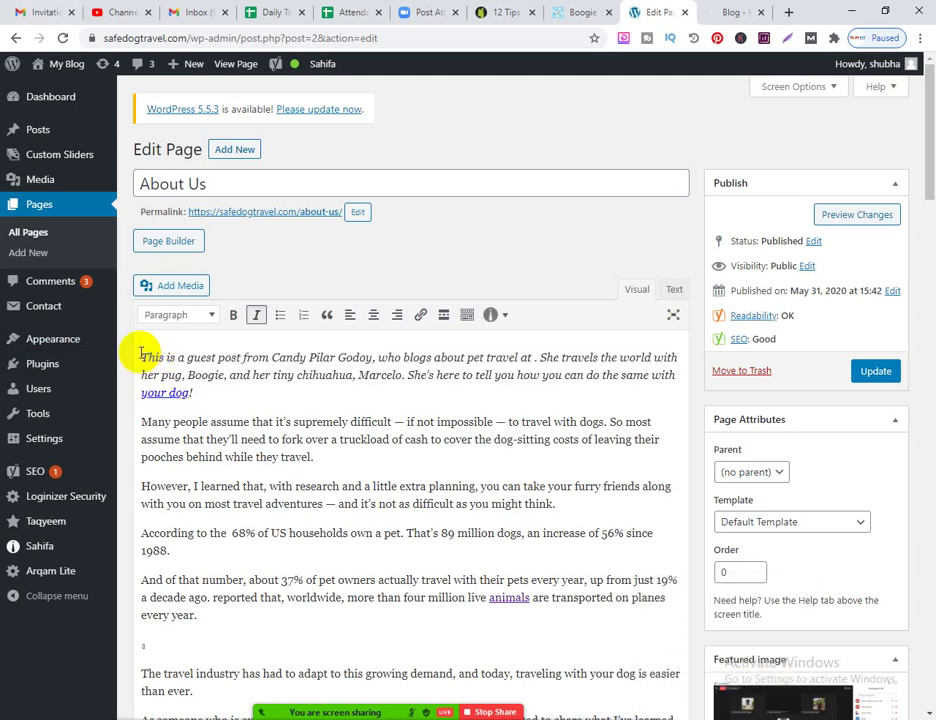
click(536, 358)
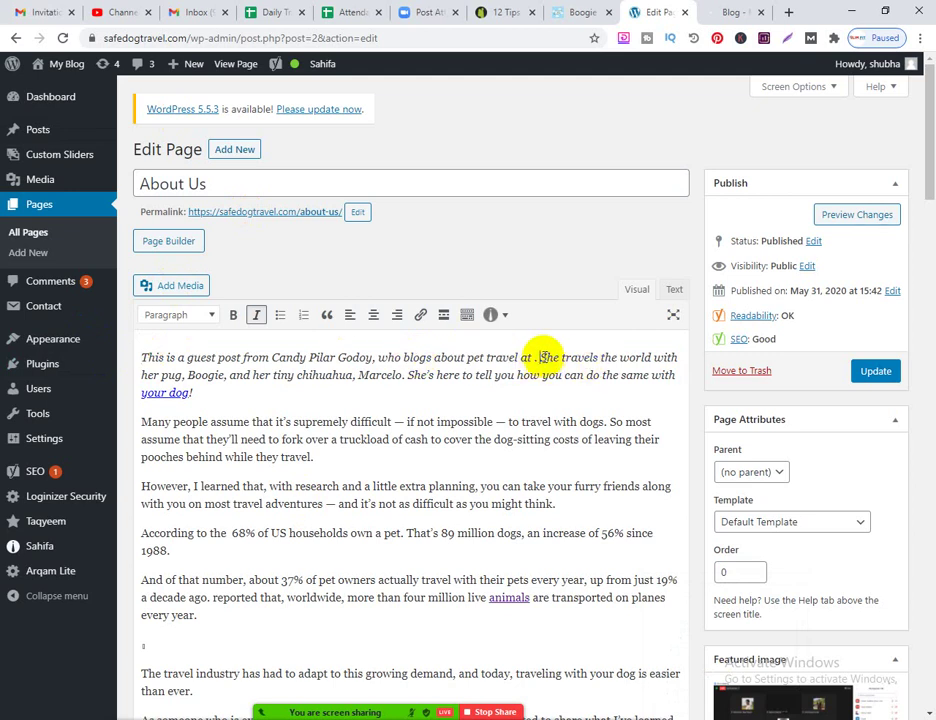
text(.)
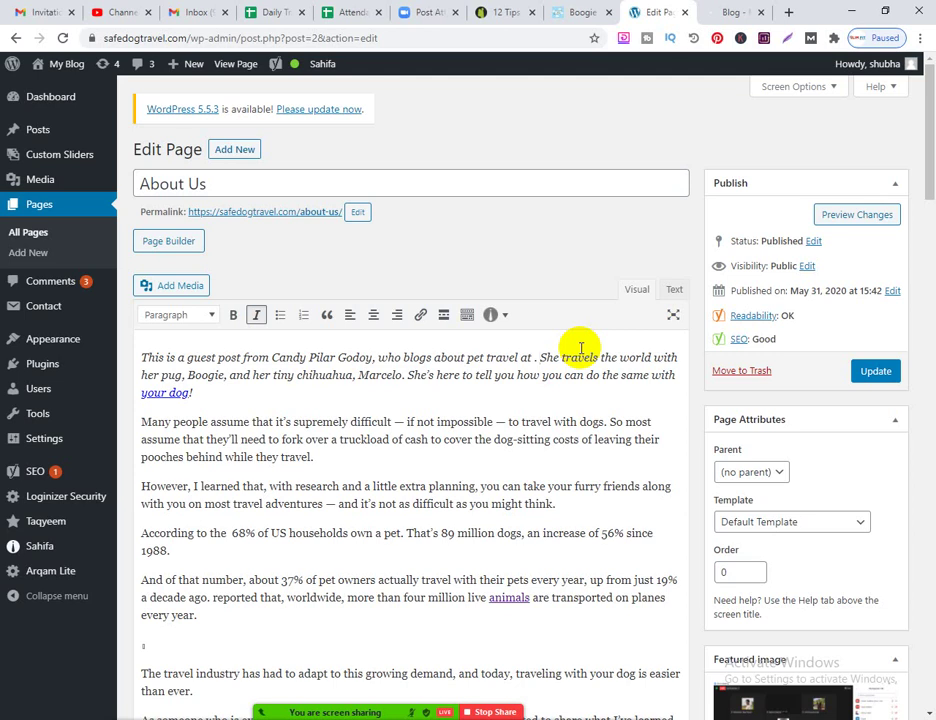
text(dog )
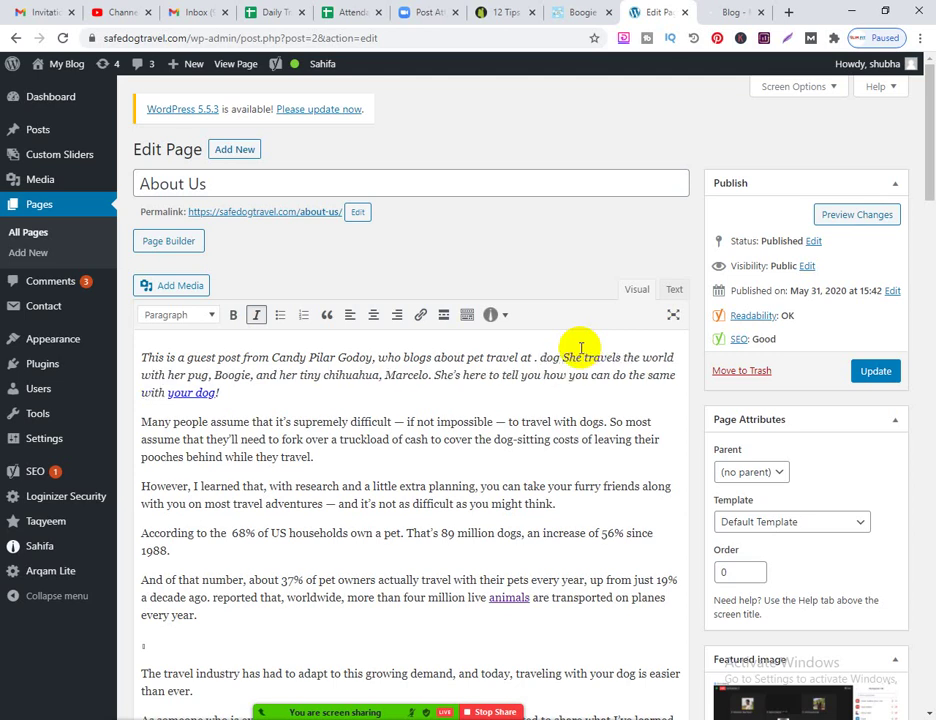
text(travel)
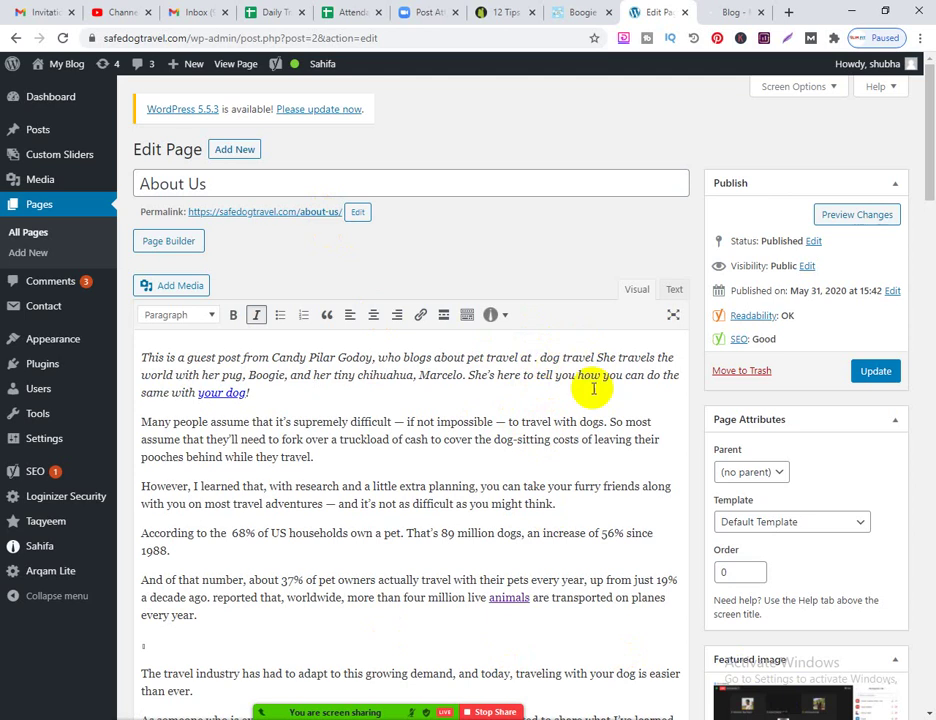
Review the SEO analysis for keyphrase in introduction and the remaining improvements, comparing it with the page's first paragraph
scroll(602, 543, down, 7)
scroll(612, 543, down, 15)
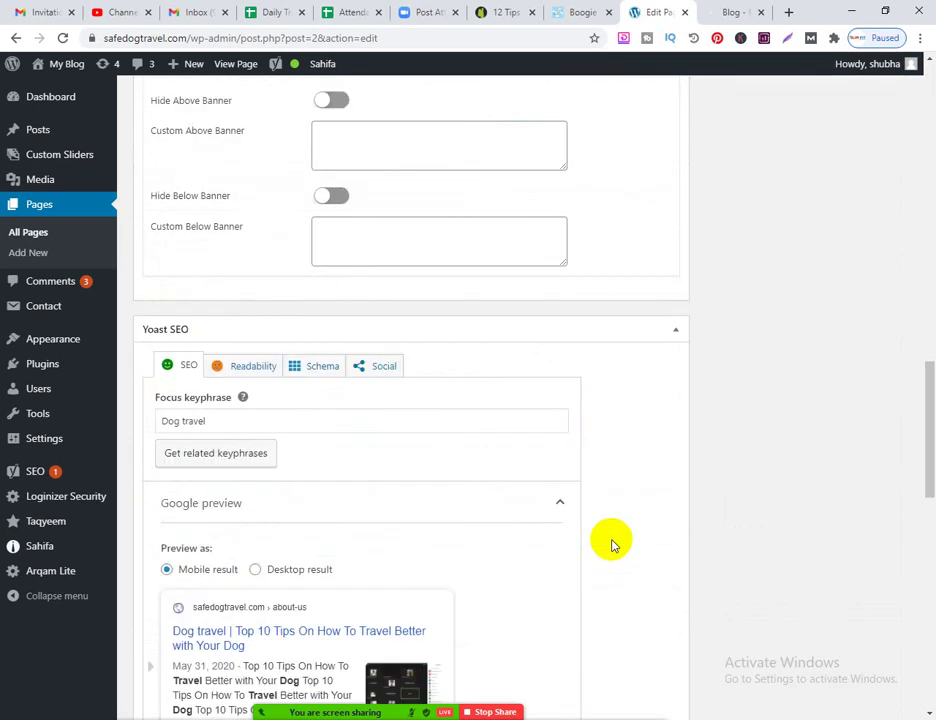
scroll(612, 548, up, 2)
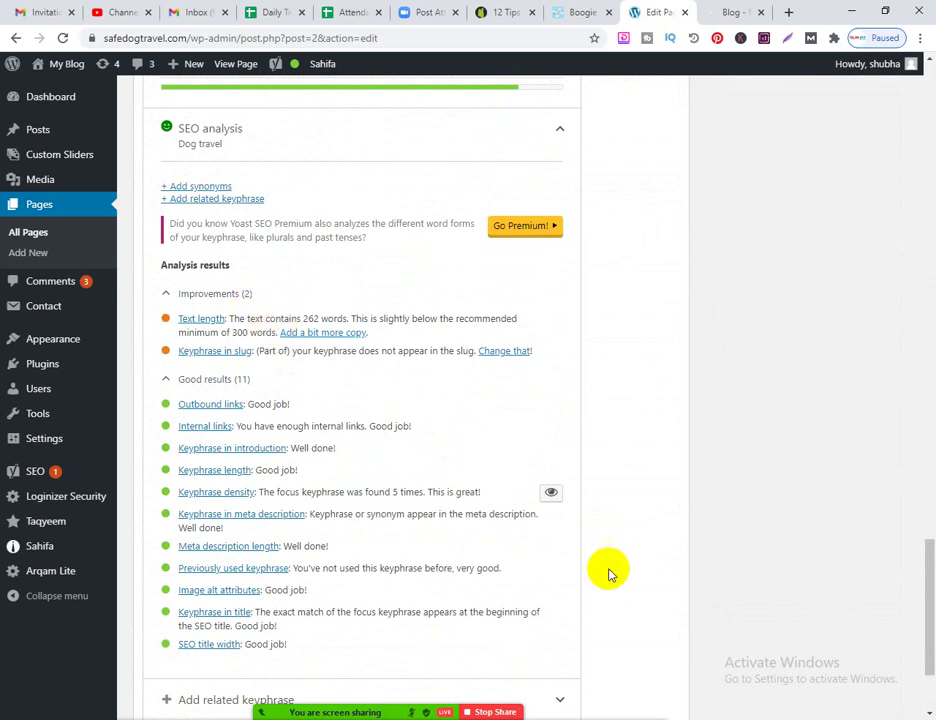
drag(929, 587, 909, 100)
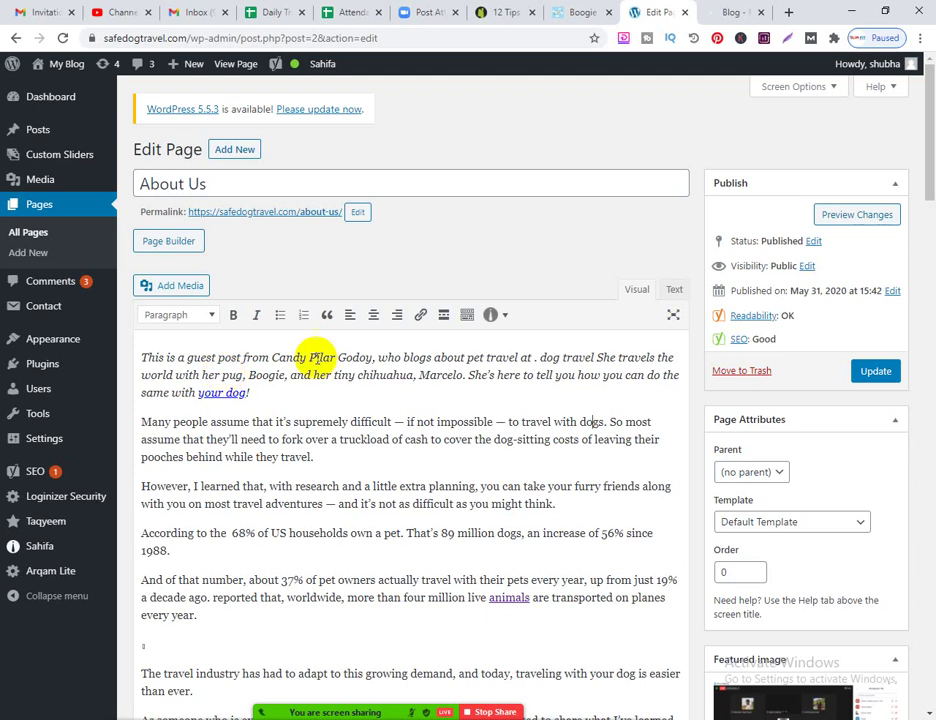
click(140, 357)
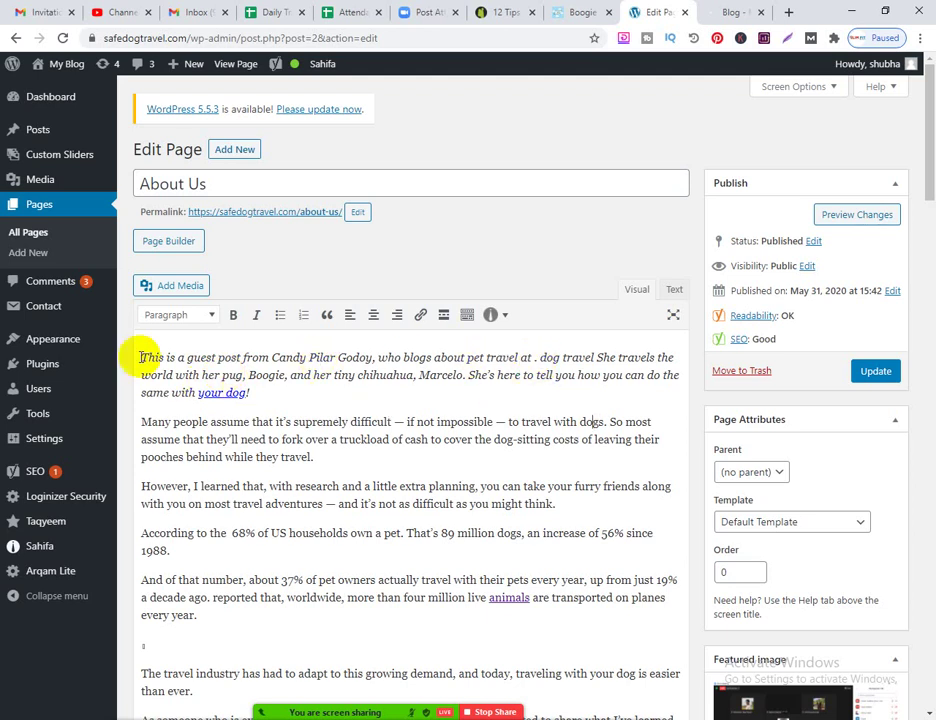
drag(253, 397, 150, 359)
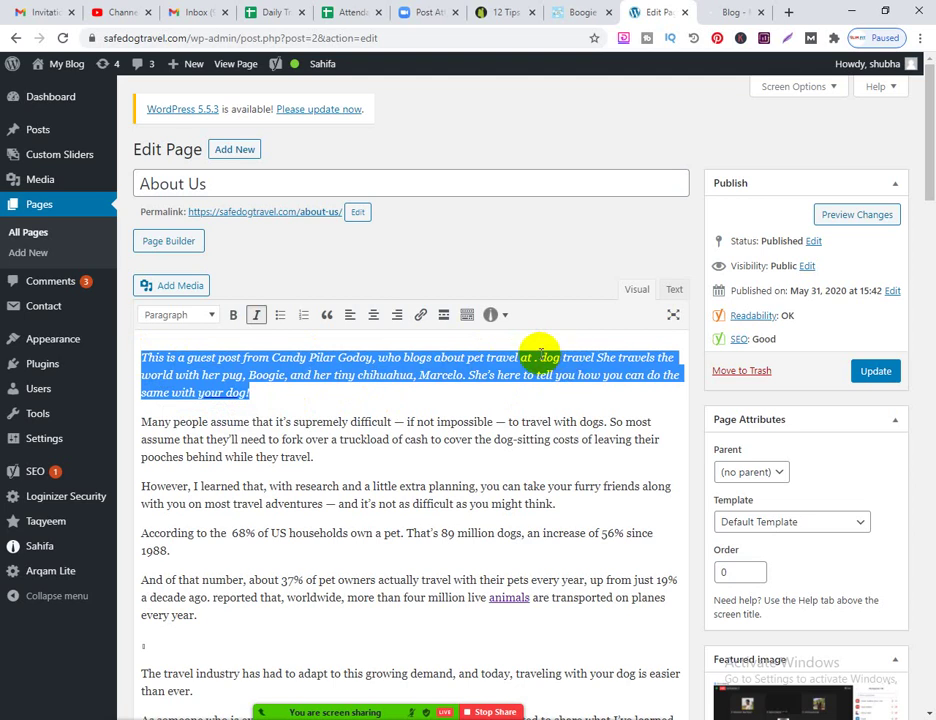
click(580, 378)
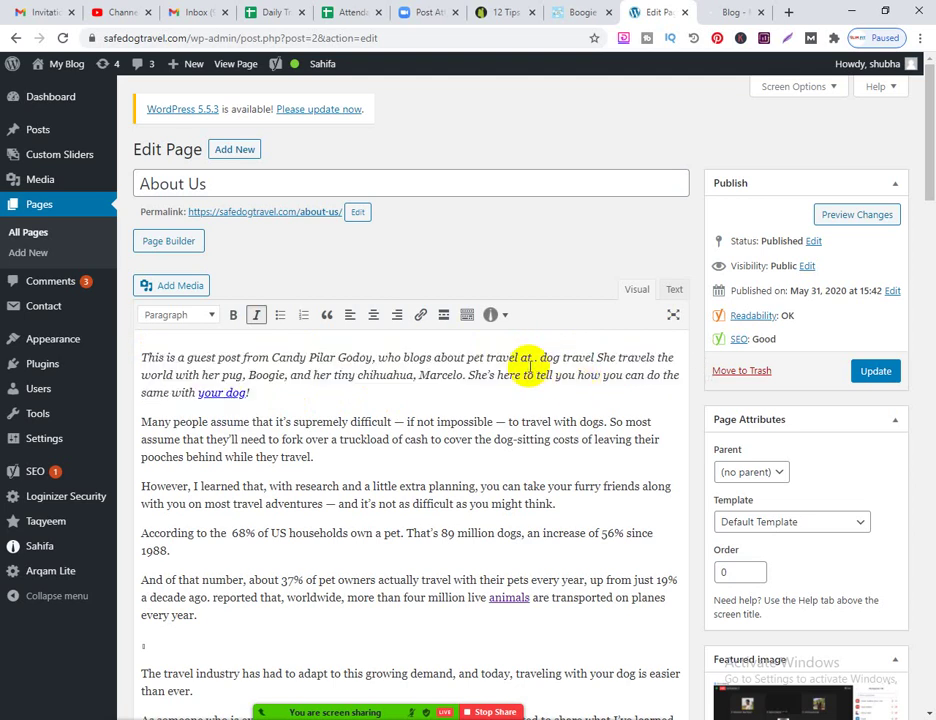
drag(929, 125, 930, 594)
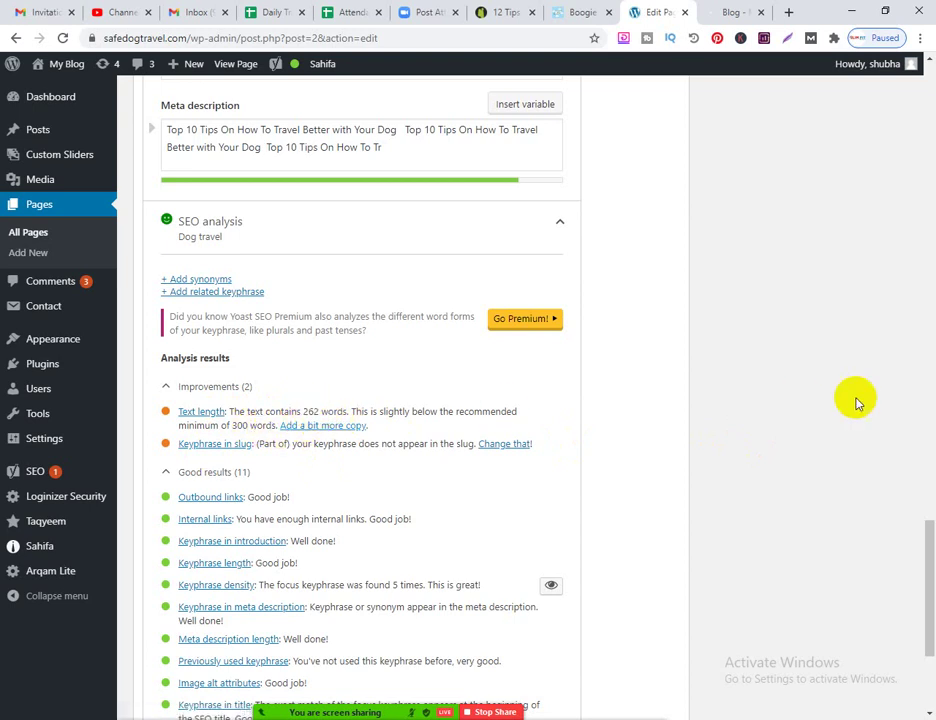
Duplicate the first "The travel industry has had to adapt" paragraph directly below itself
drag(928, 539, 930, 86)
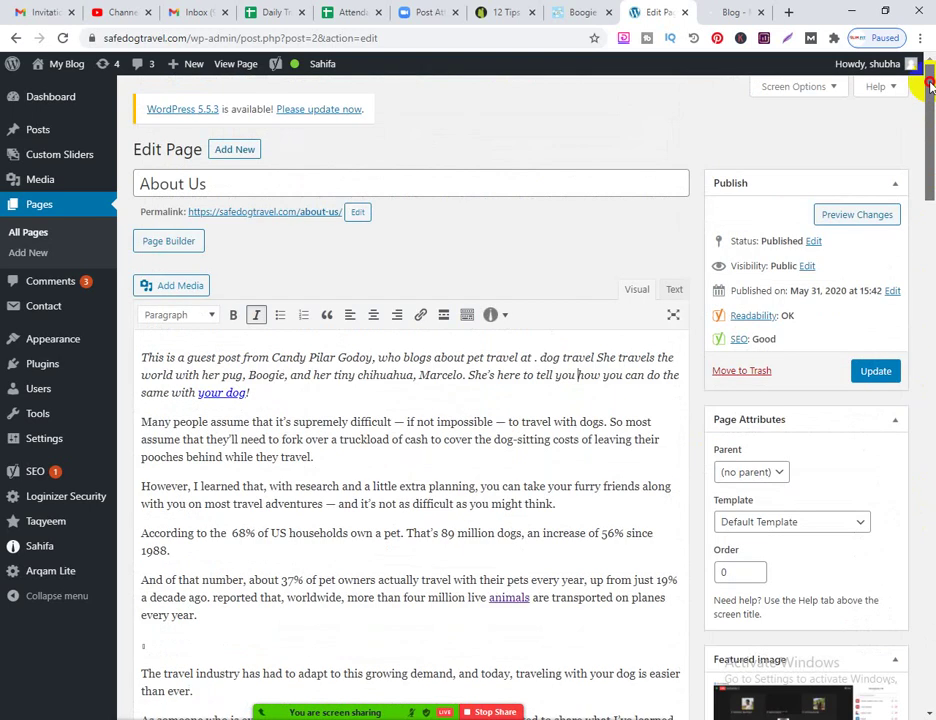
scroll(425, 385, down, 2)
scroll(420, 400, down, 2)
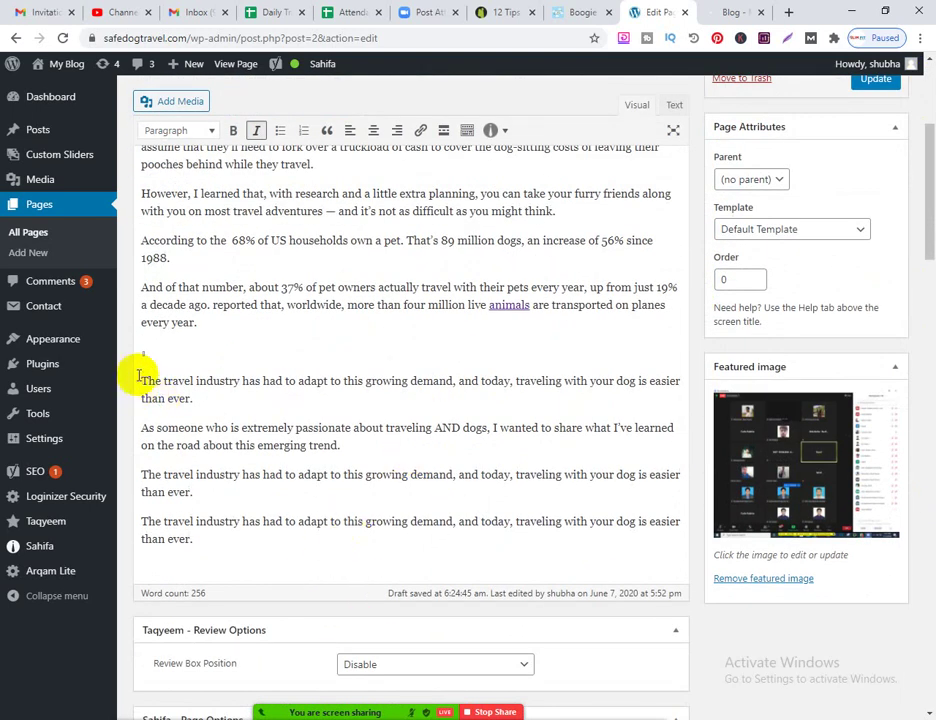
drag(141, 380, 193, 398)
key(ctrl+c)
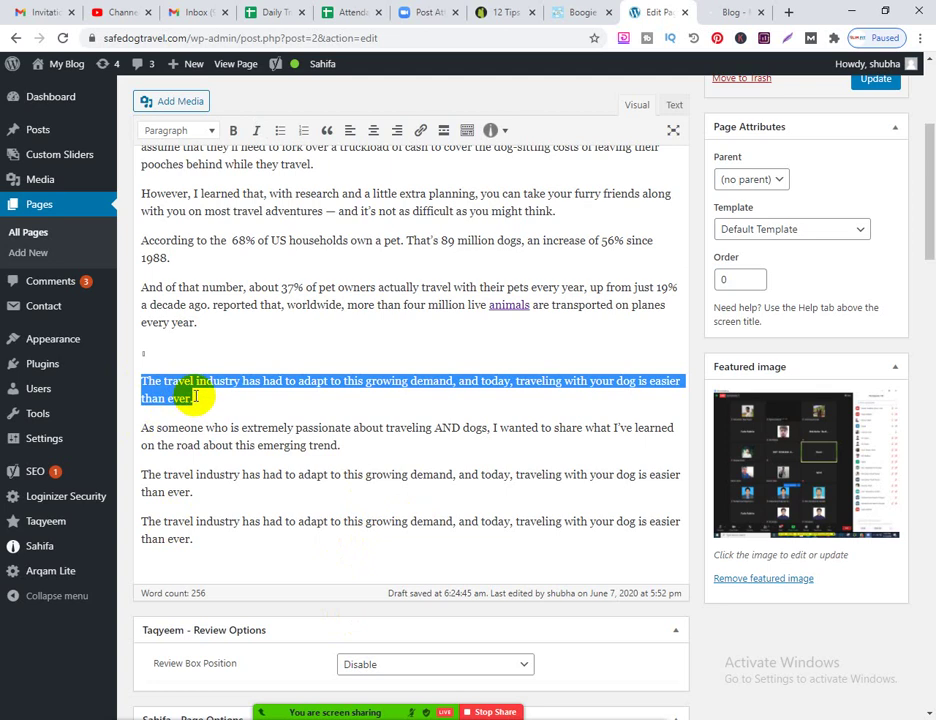
click(207, 402)
key(Return)
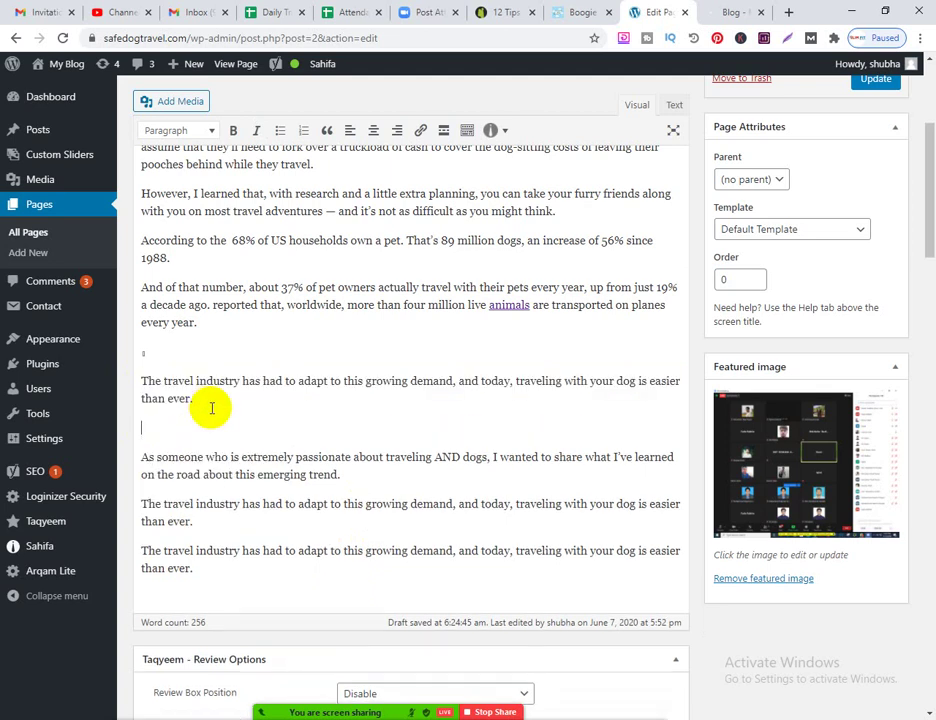
key(ctrl+v)
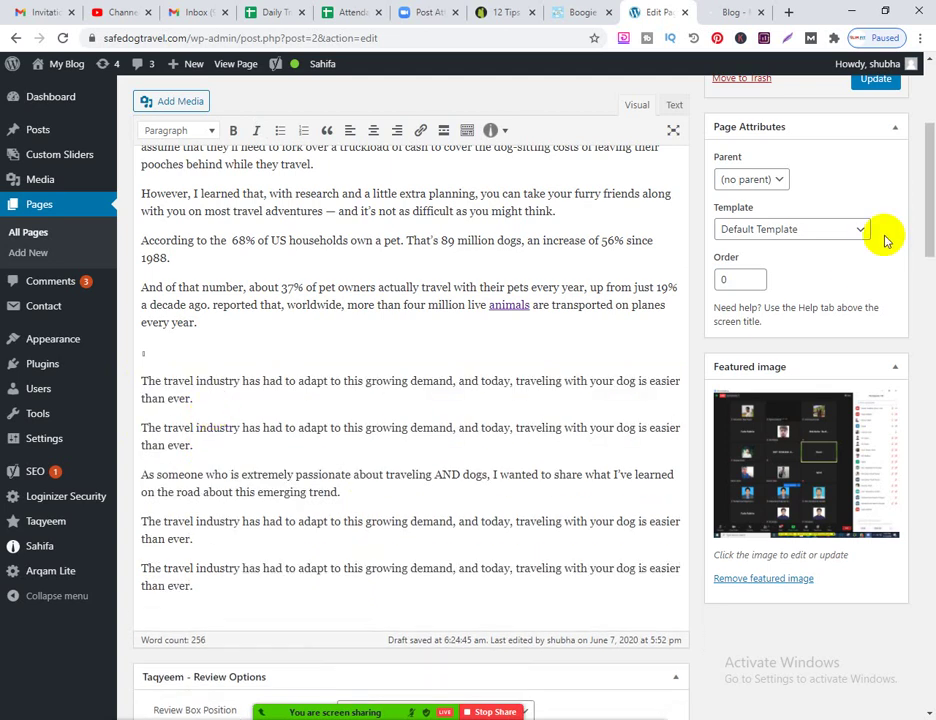
Paste another copy of the travel industry paragraph below the one ending "every year." and recheck text length and keyphrase density
drag(931, 230, 921, 202)
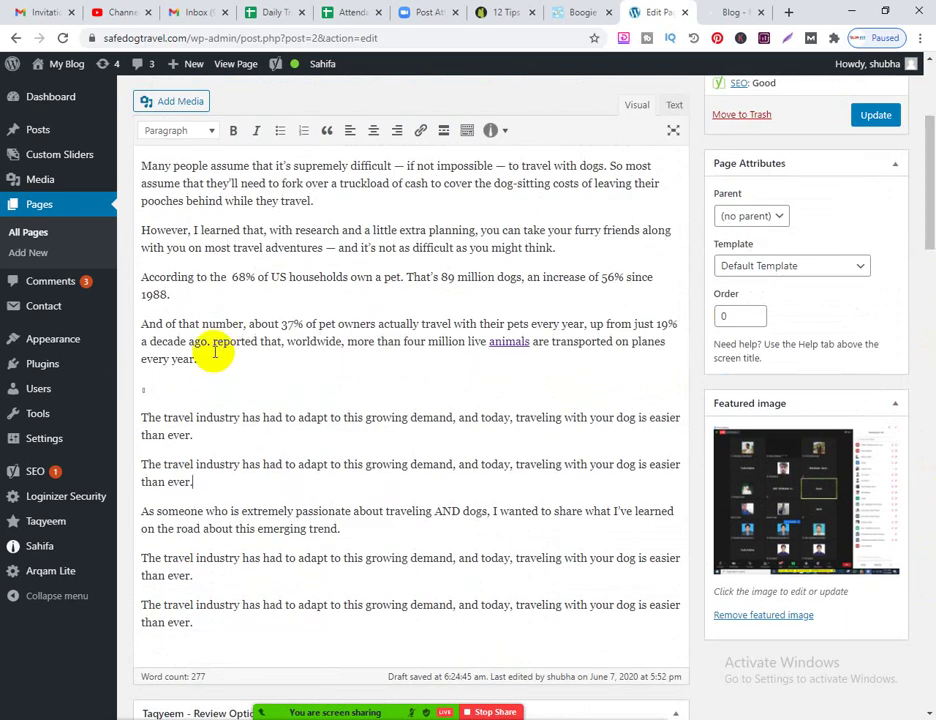
click(232, 373)
key(Return)
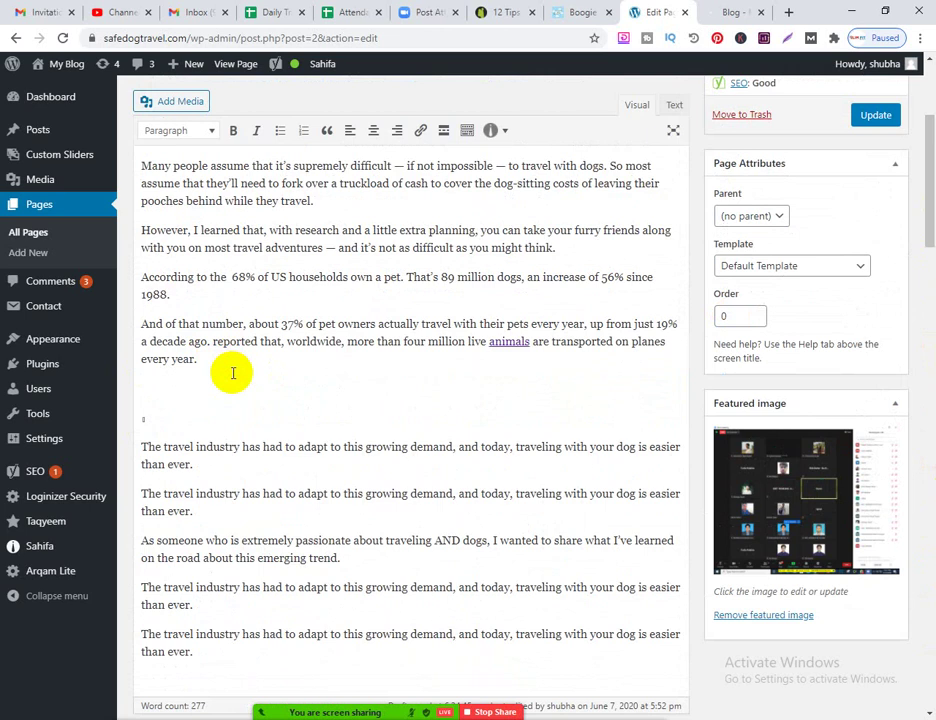
key(ctrl+v)
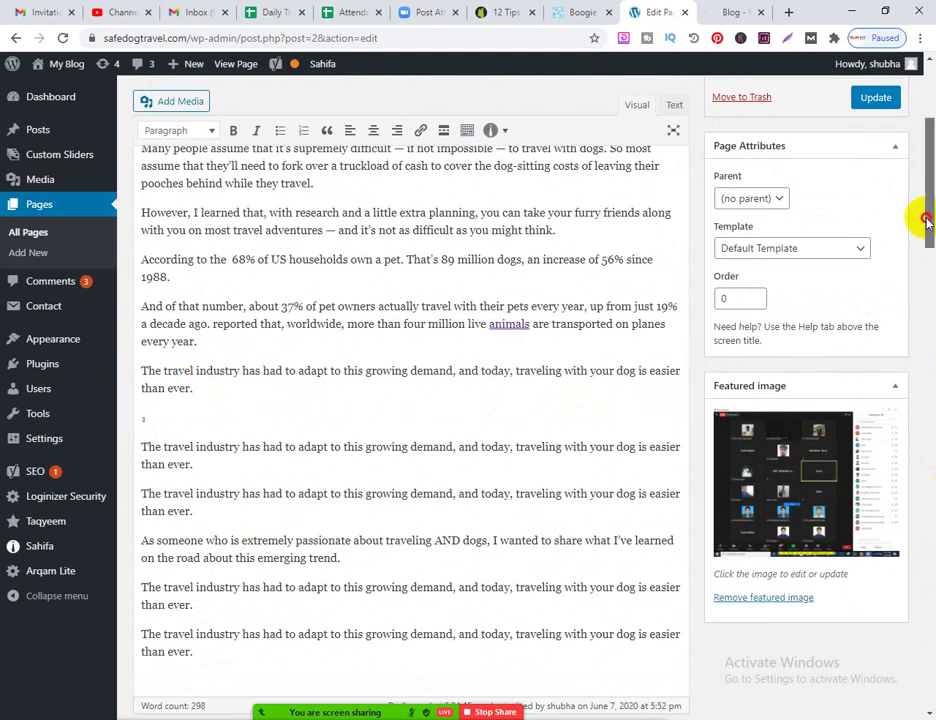
drag(926, 220, 919, 627)
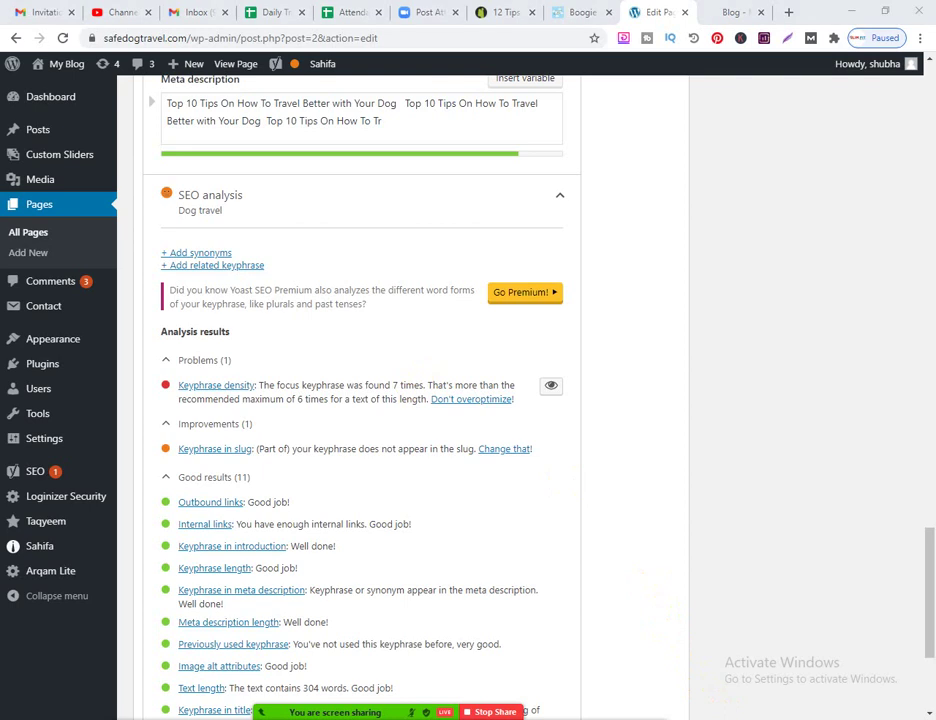
mouse_move(753, 718)
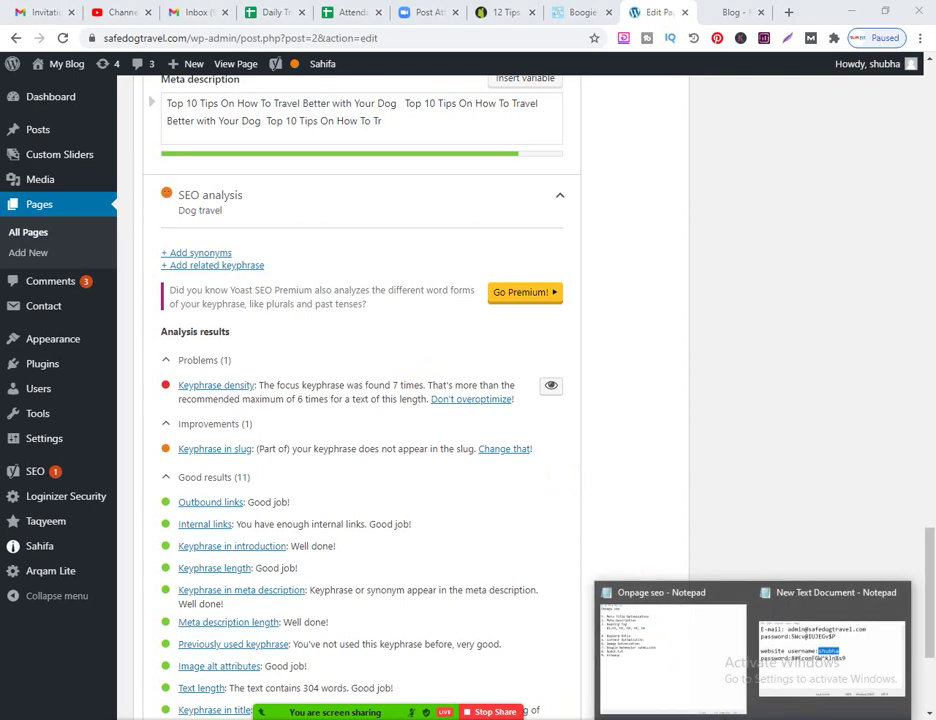
click(384, 697)
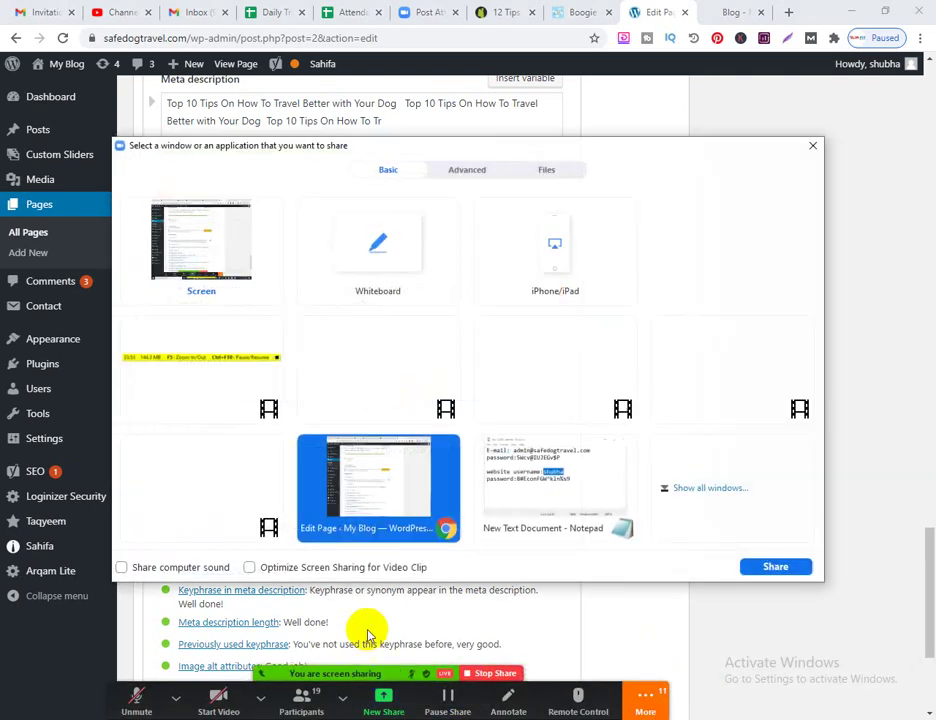
click(535, 485)
click(768, 567)
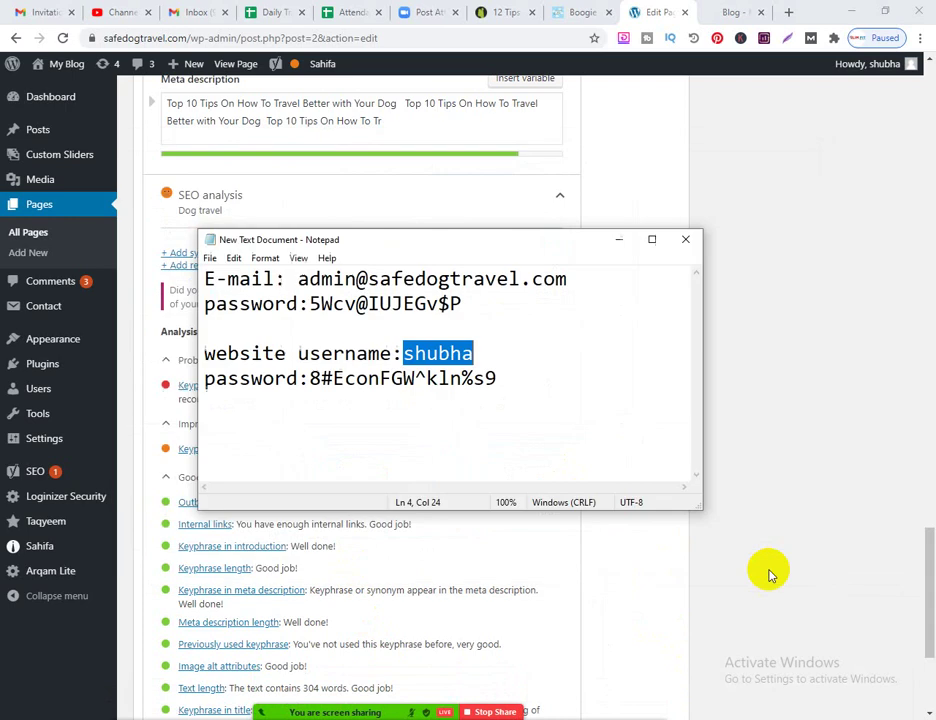
click(684, 242)
click(607, 310)
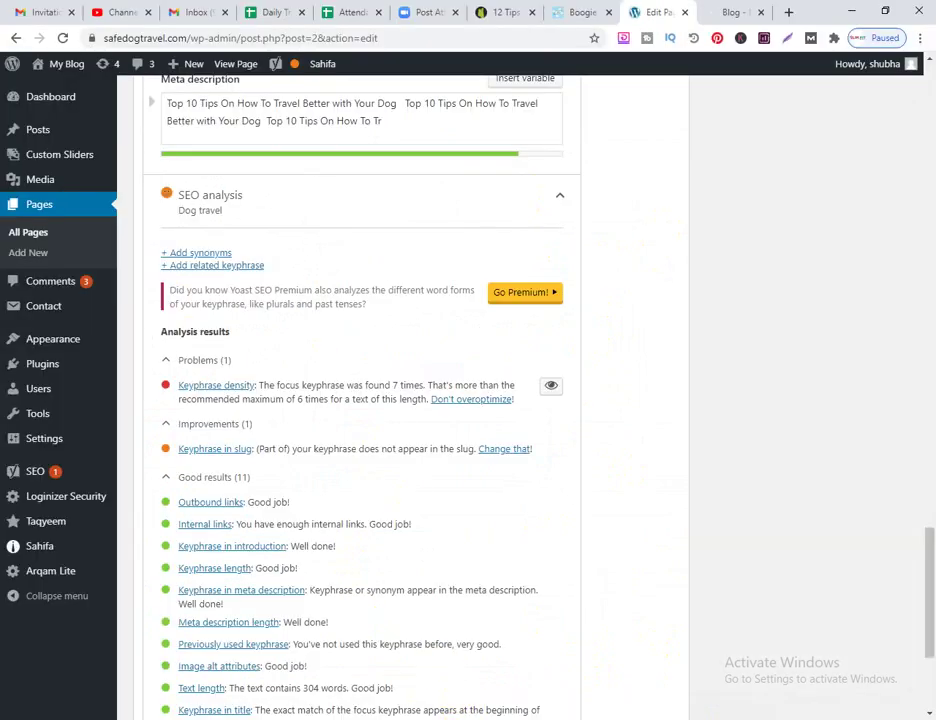
Switch to Zoom, share the Onpage seo Notepad window, and highlight the "Keyword Ratio" item in its checklist
scroll(490, 690, down, 1)
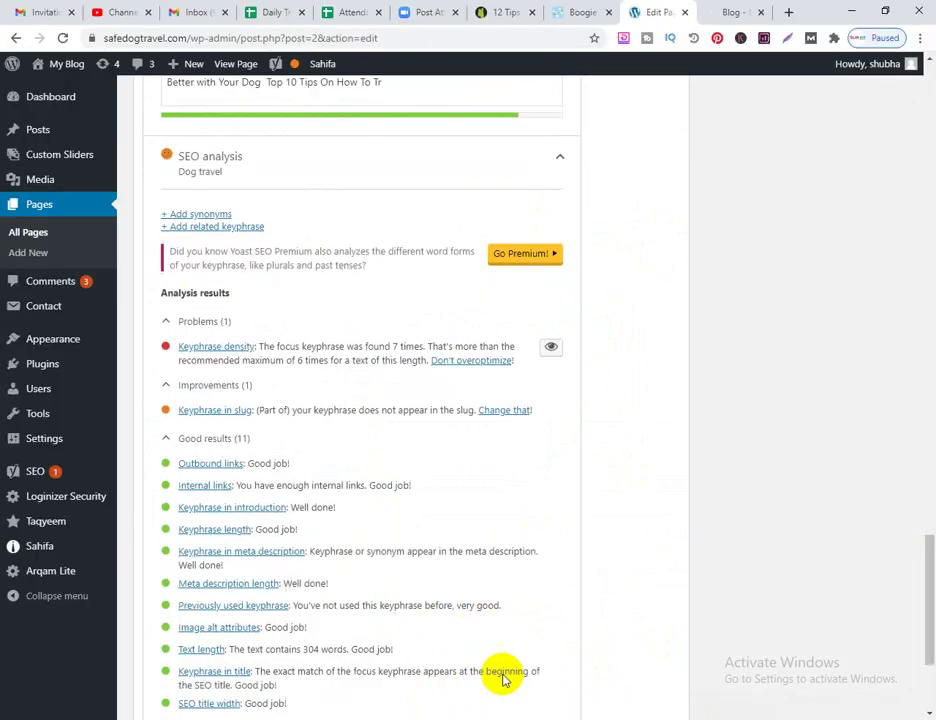
mouse_move(490, 718)
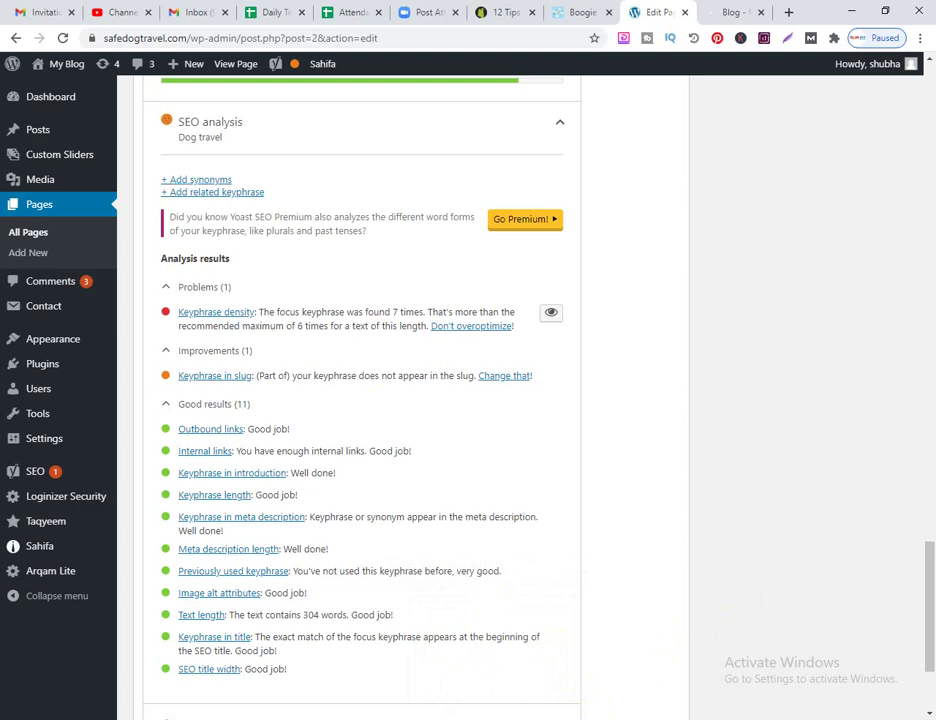
key(alt+Tab)
click(429, 695)
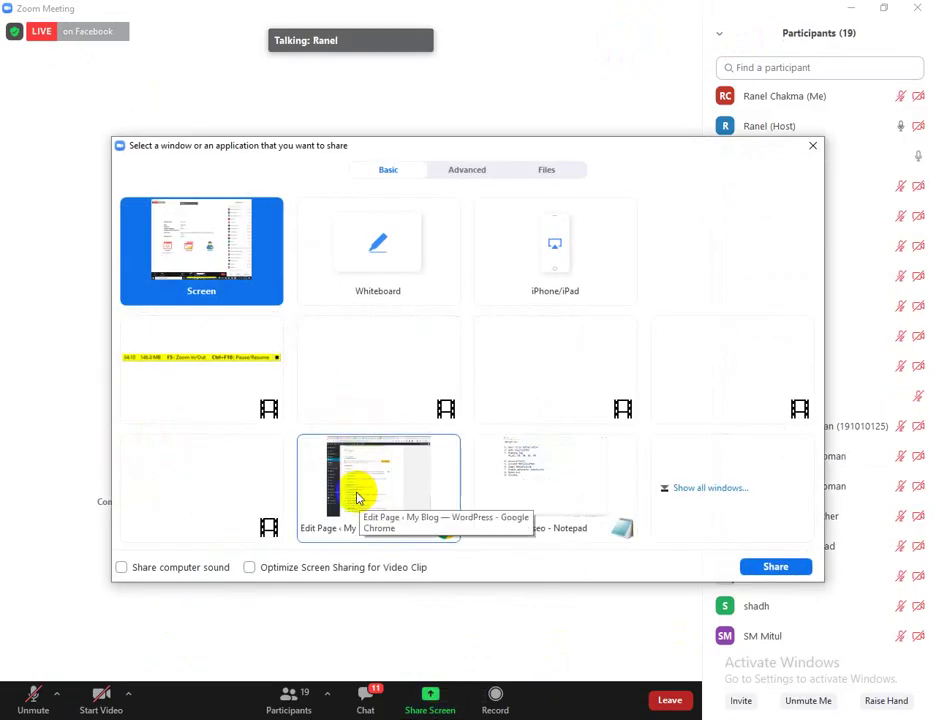
click(512, 522)
click(772, 564)
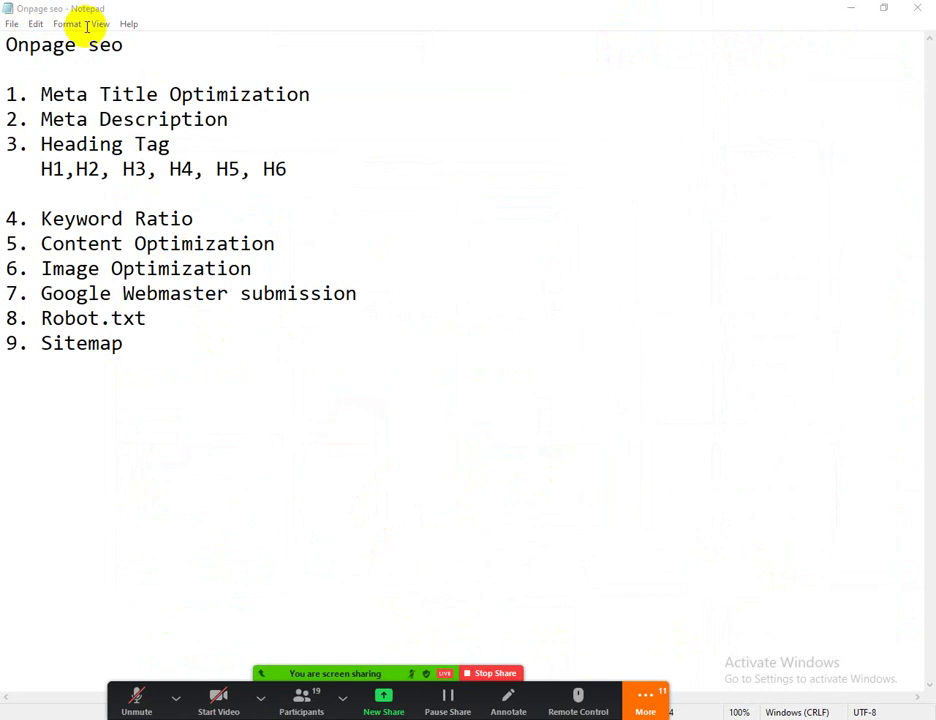
drag(195, 219, 48, 221)
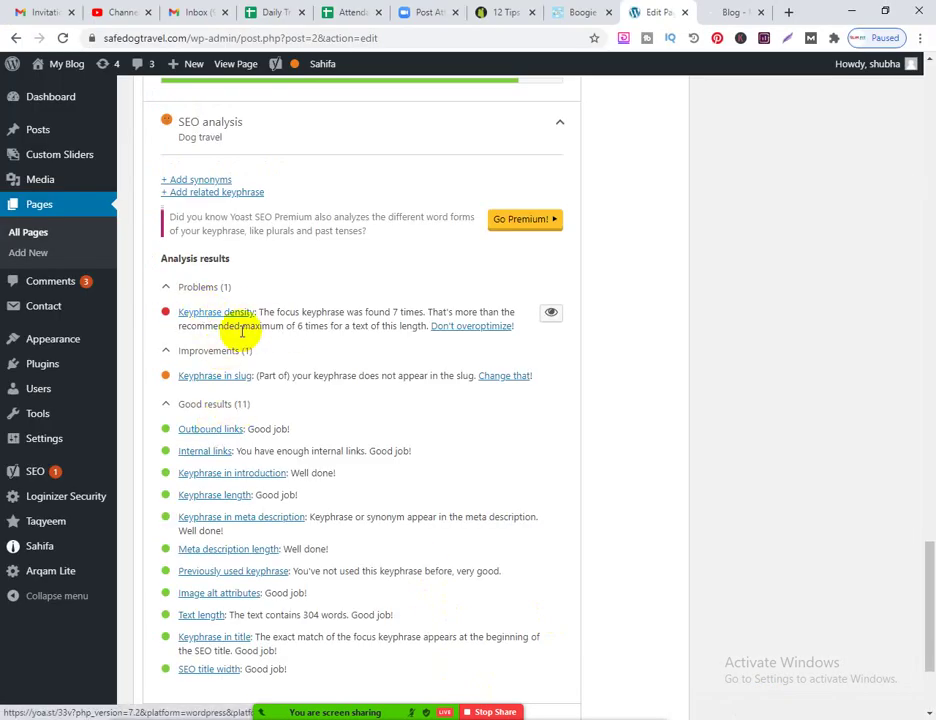
Go through the full About Us page text, highlighting it from the italic introduction down to the body paragraphs
scroll(366, 340, up, 20)
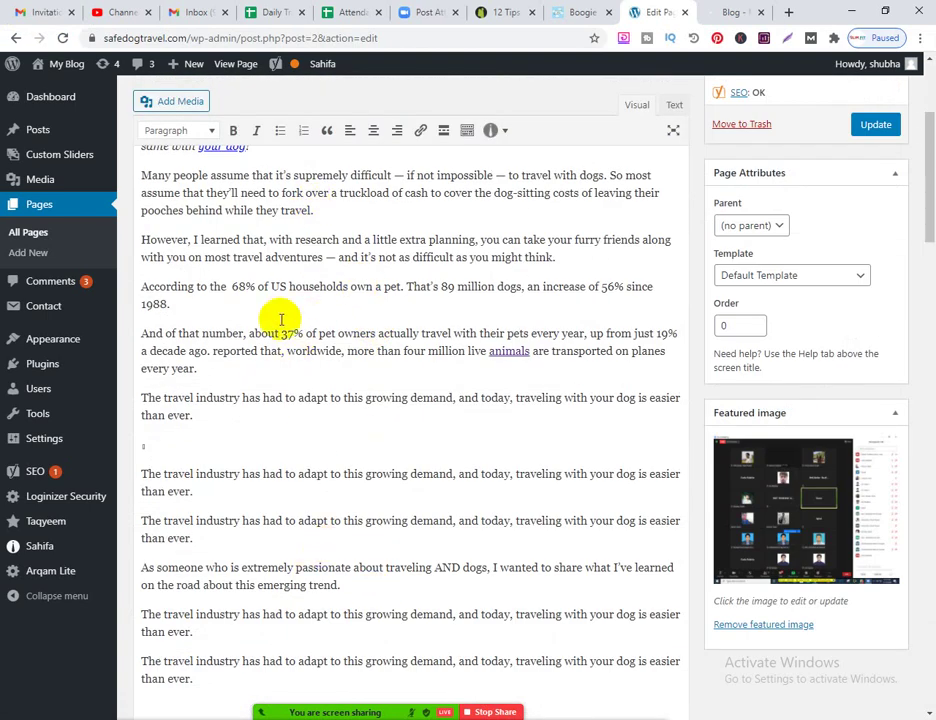
scroll(328, 500, down, 3)
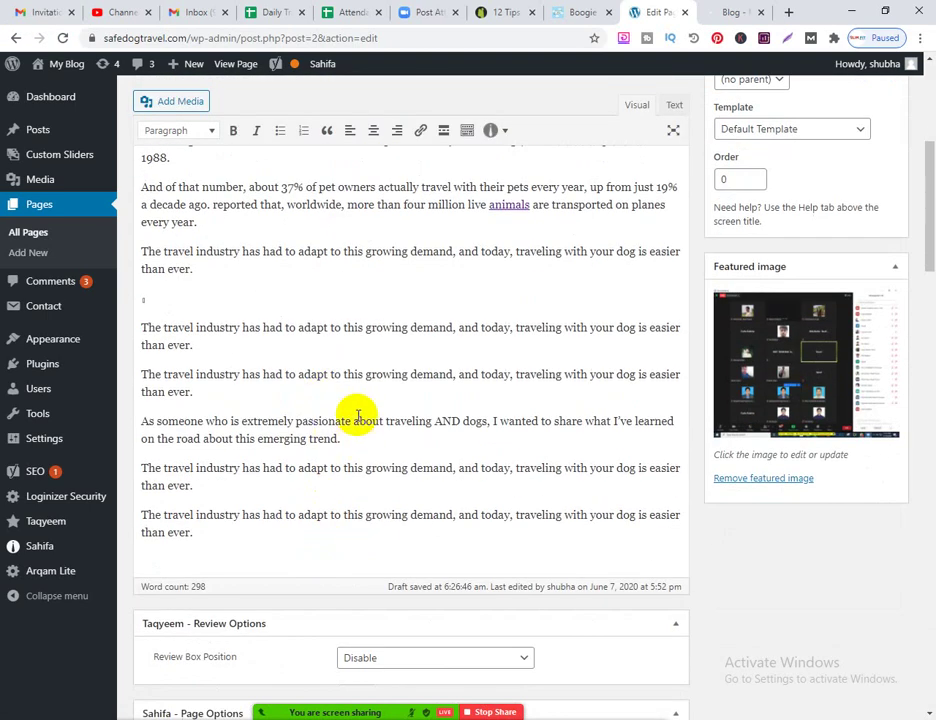
scroll(358, 415, up, 2)
drag(198, 616, 142, 166)
scroll(340, 420, up, 3)
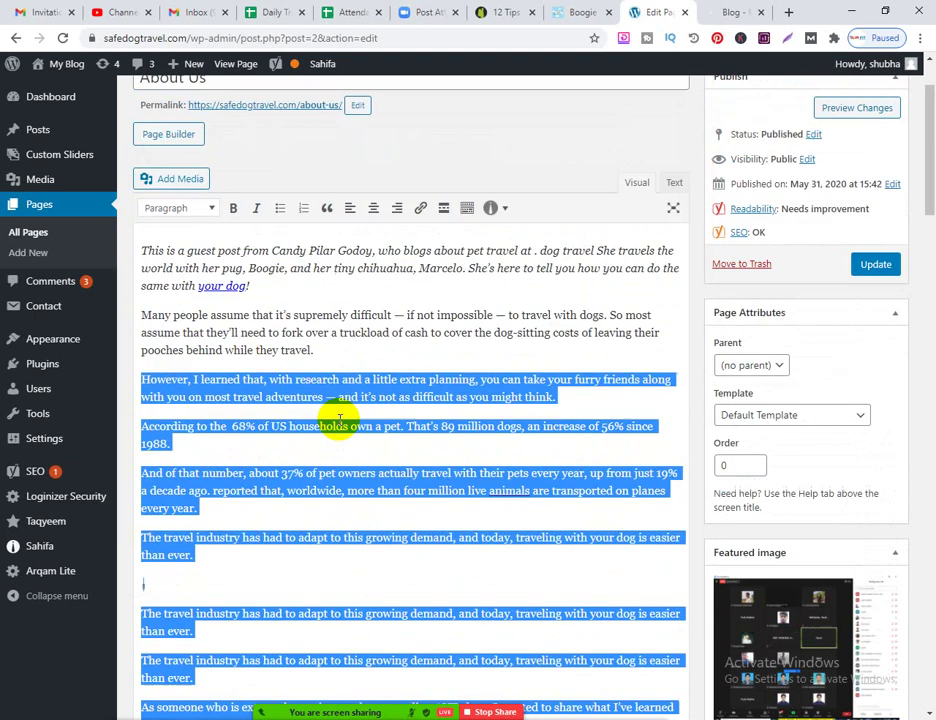
drag(142, 255, 298, 646)
scroll(251, 376, up, 3)
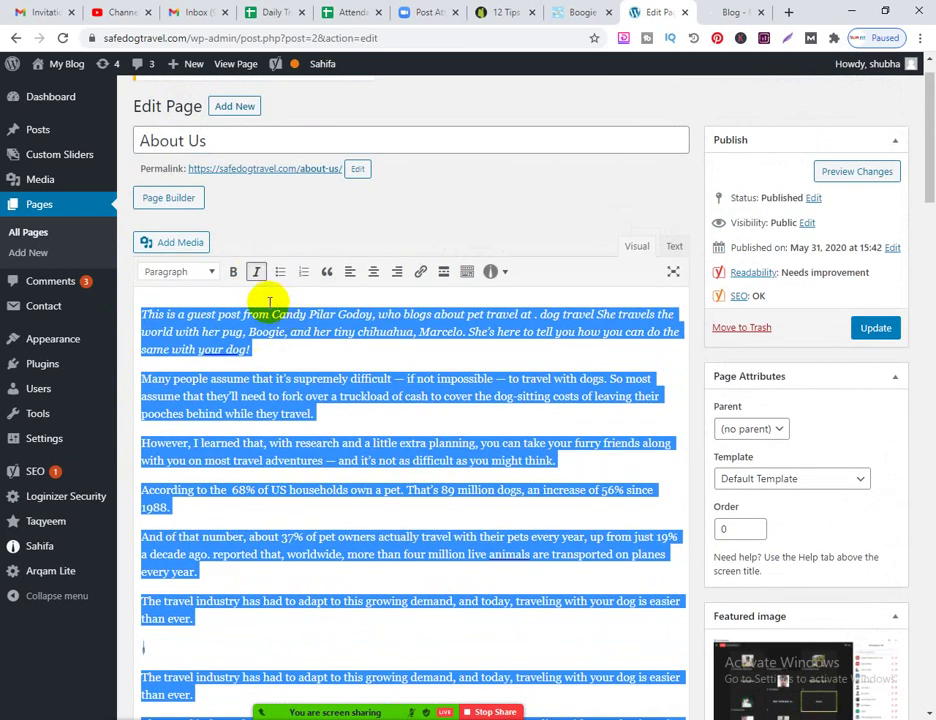
click(269, 302)
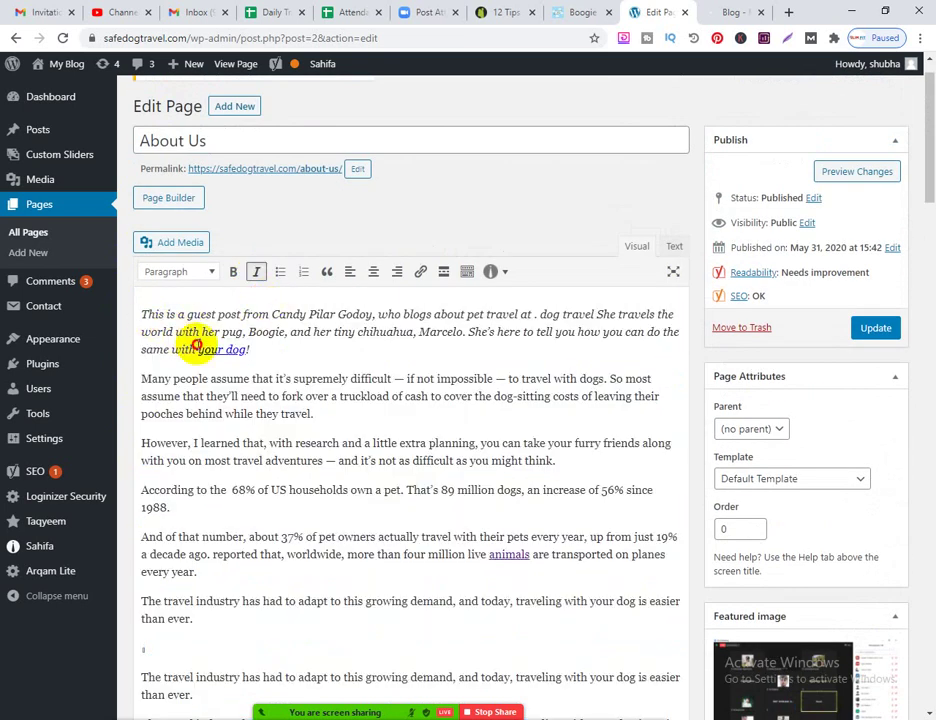
Examine the introduction paragraph separately, and compare it with the body and closing paragraphs for keyphrase placement
drag(249, 349, 144, 317)
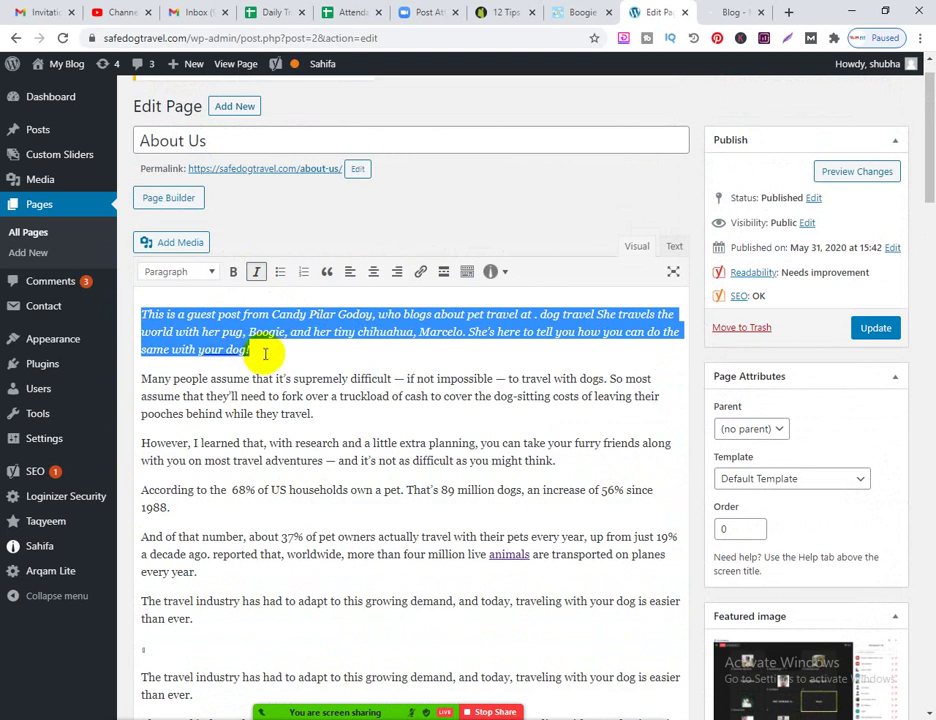
scroll(305, 362, down, 1)
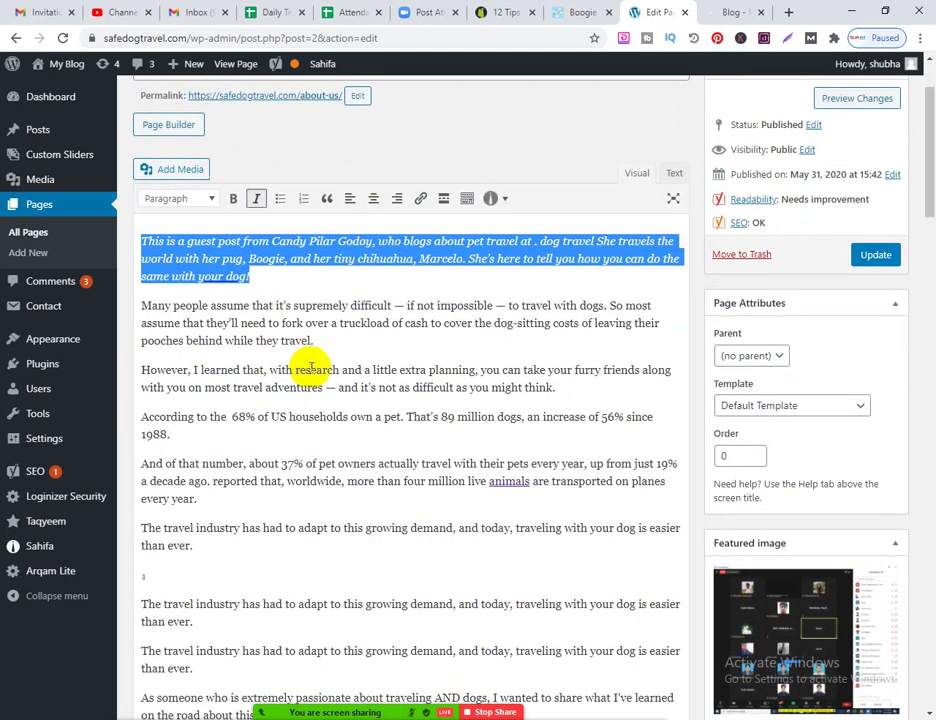
click(146, 308)
drag(146, 308, 425, 697)
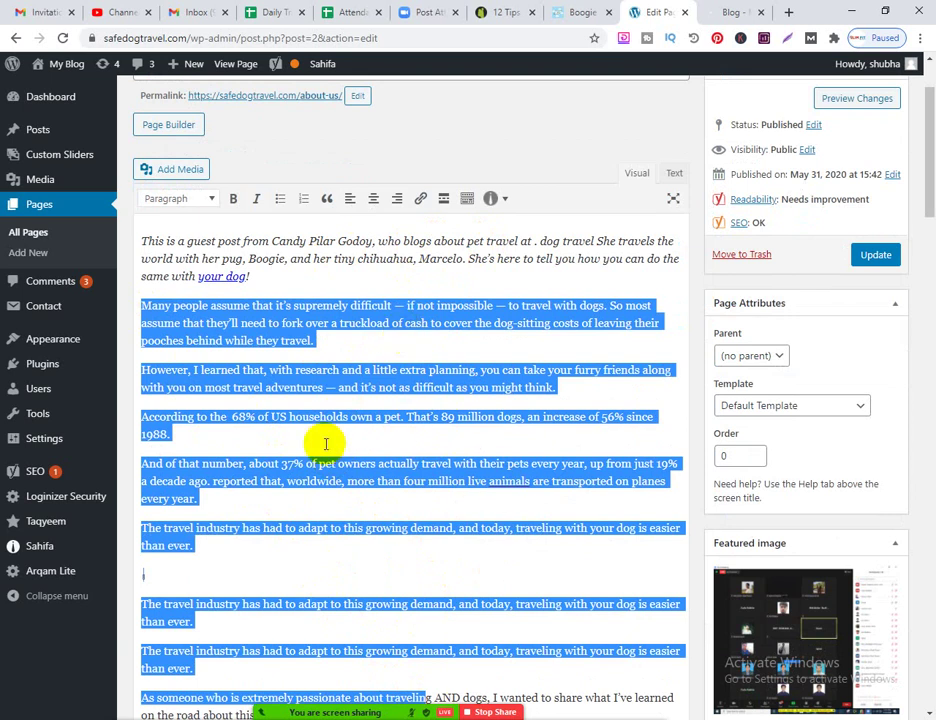
scroll(326, 444, up, 2)
click(140, 357)
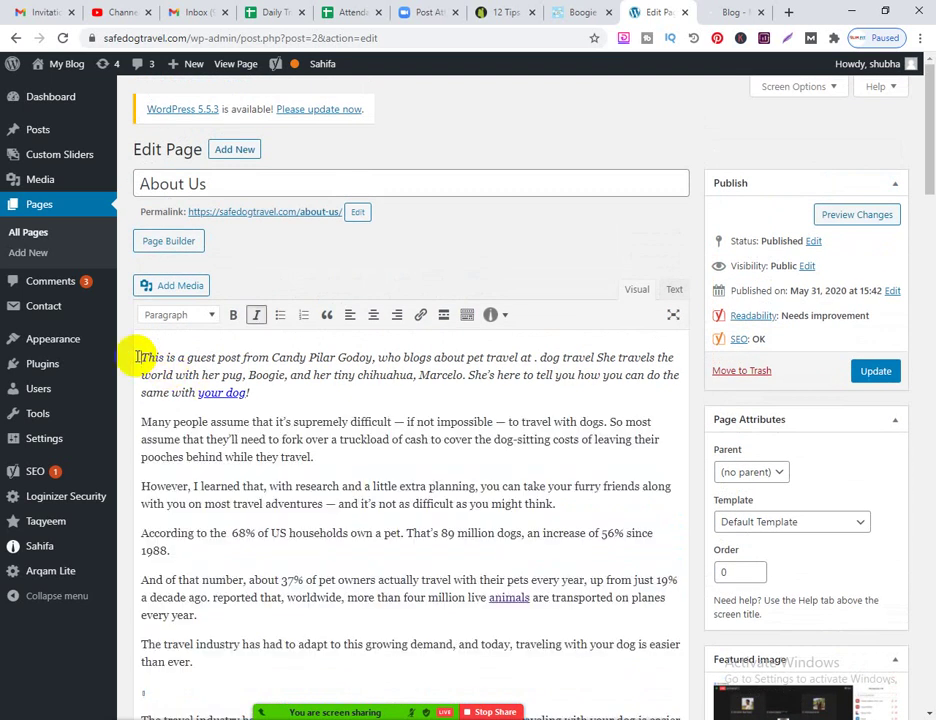
scroll(324, 375, down, 10)
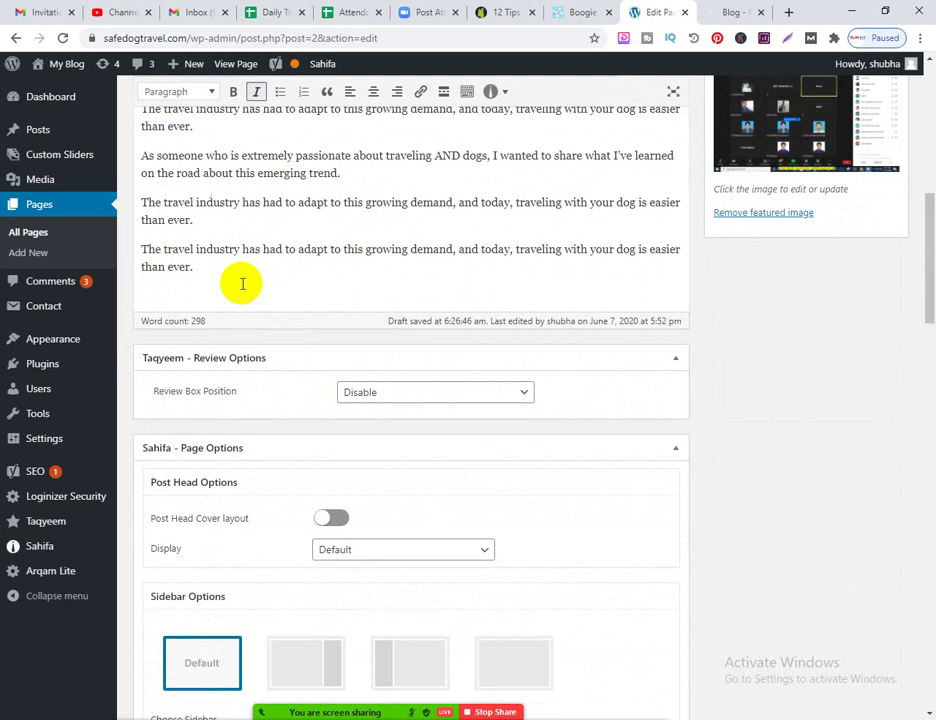
drag(242, 284, 141, 93)
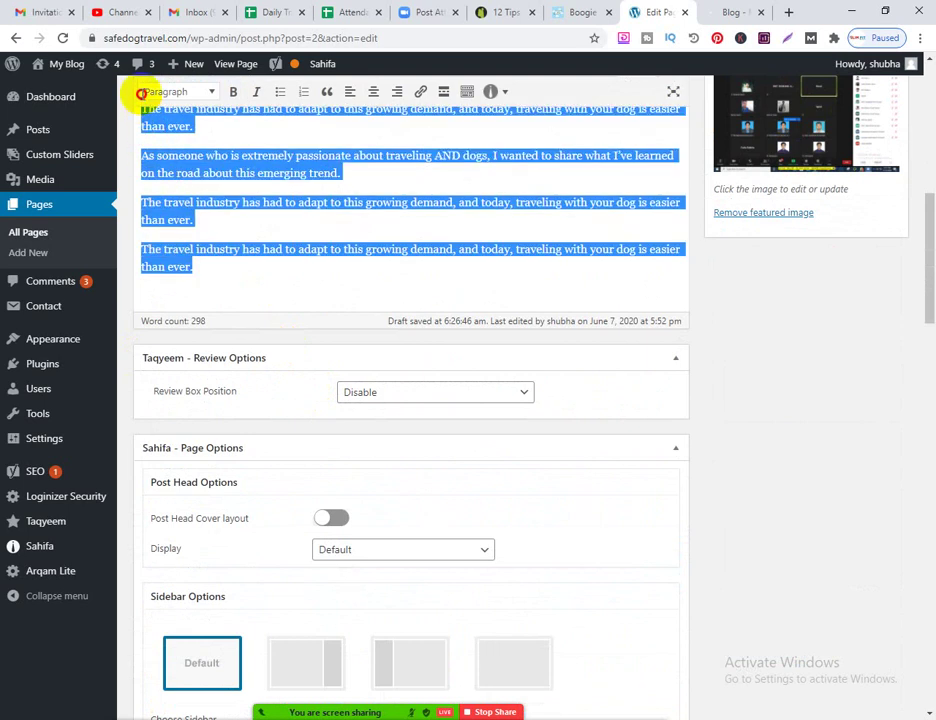
Check the keyphrase density and slug results in the Yoast SEO analysis, and set the page slug to dog-us
scroll(478, 549, down, 10)
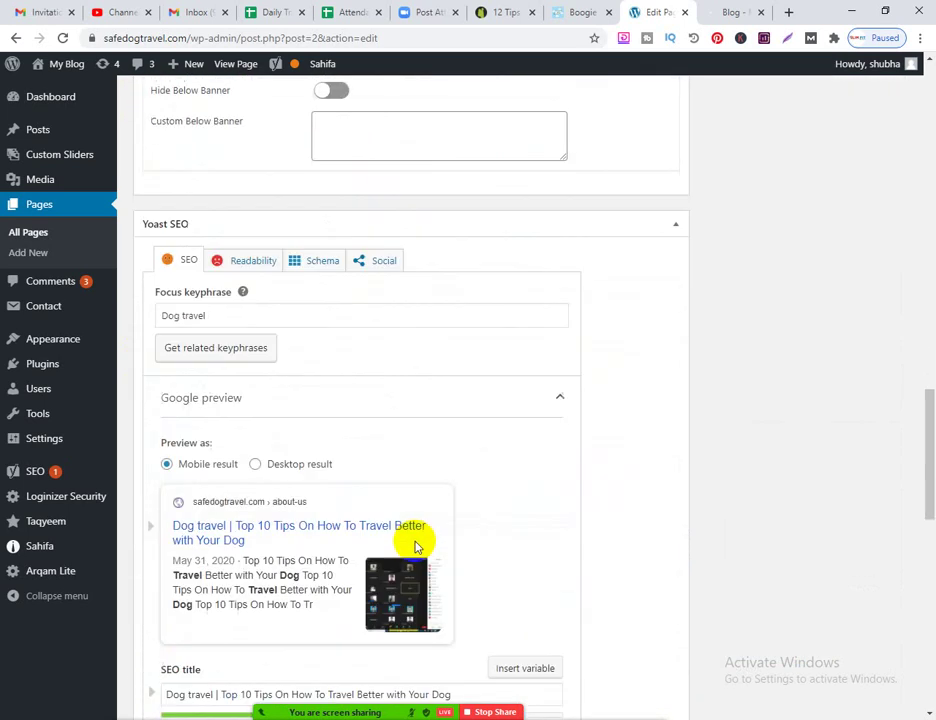
scroll(416, 545, down, 5)
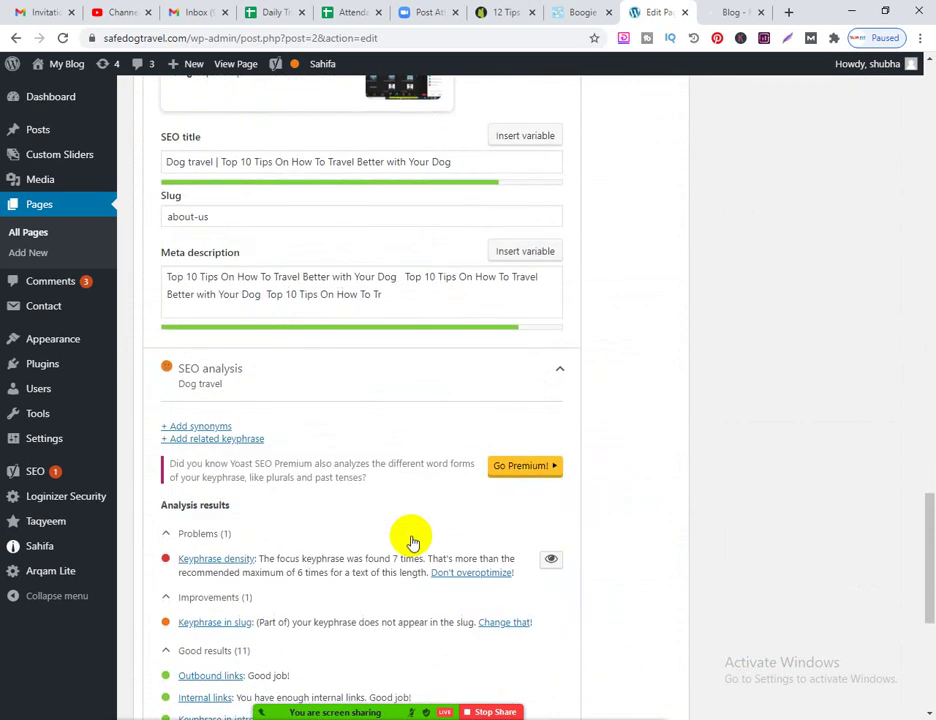
scroll(412, 541, down, 1)
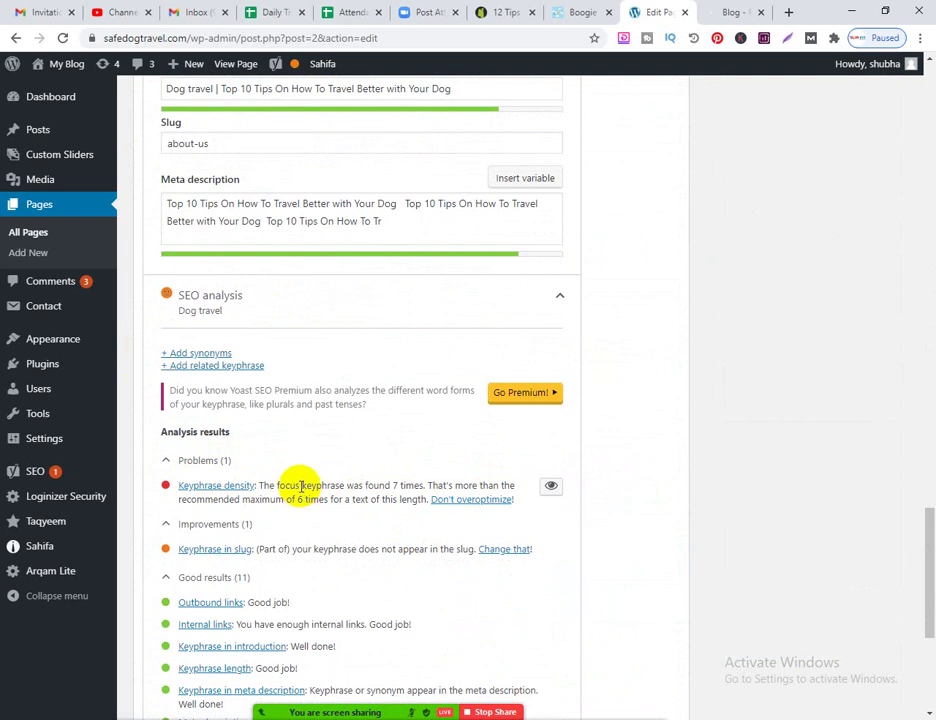
scroll(300, 487, down, 2)
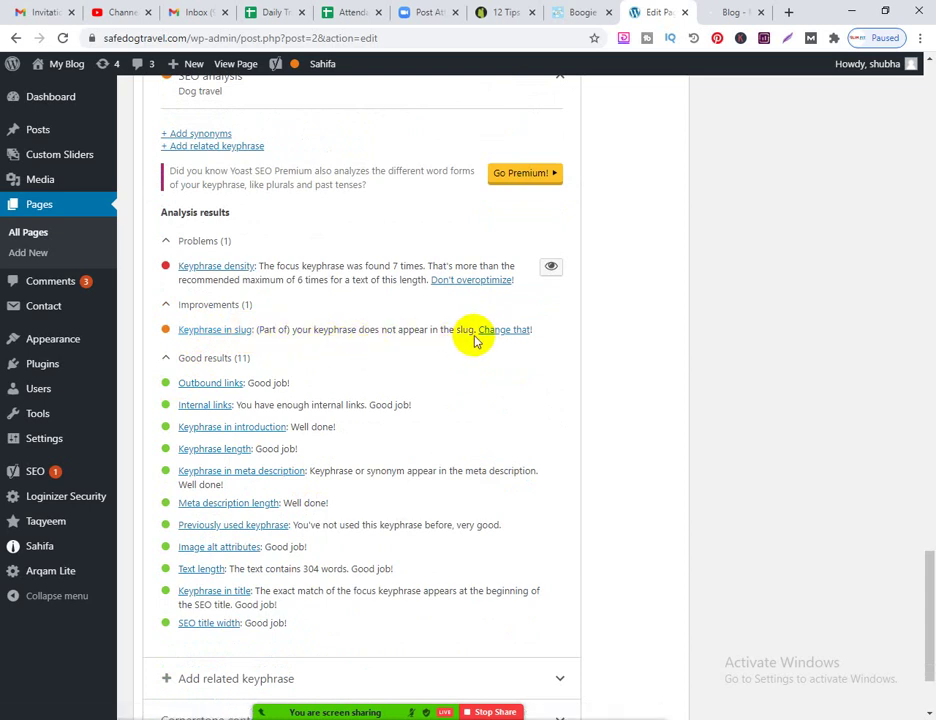
scroll(265, 410, up, 5)
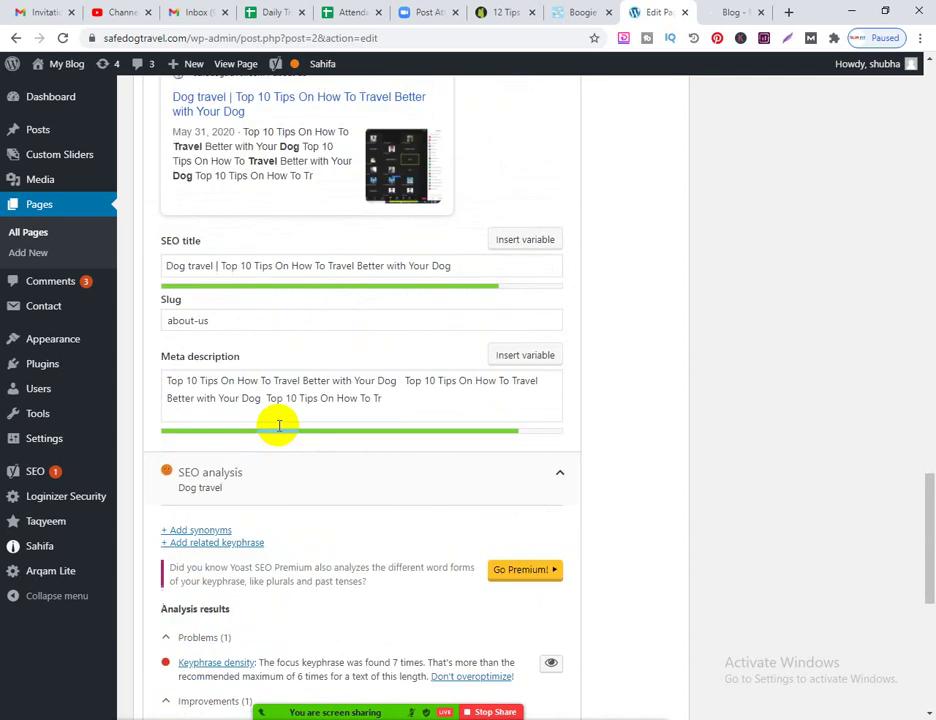
drag(215, 360, 131, 379)
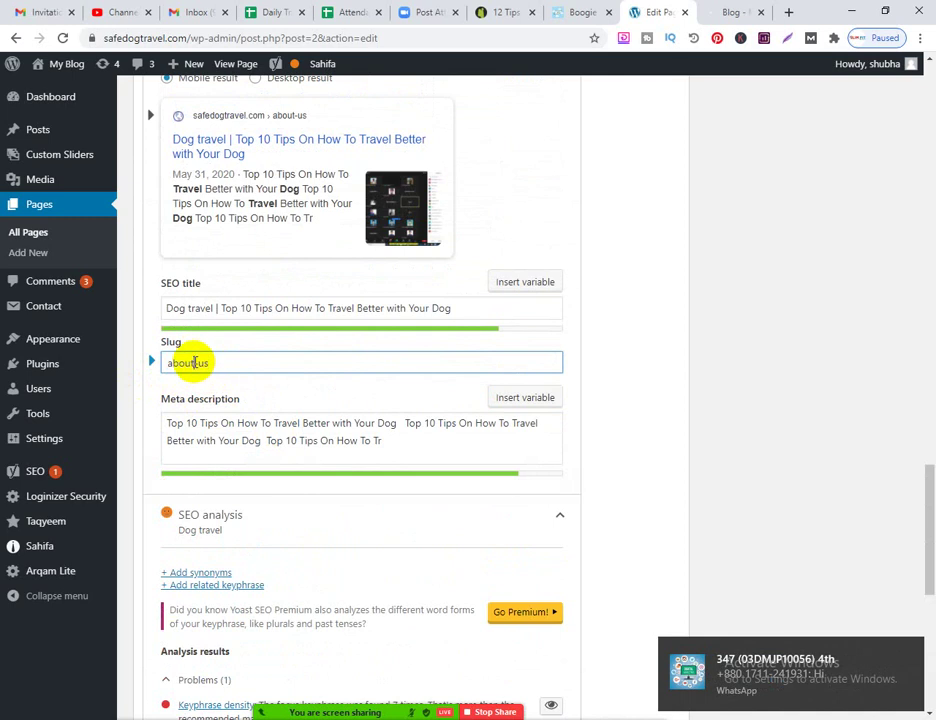
drag(195, 362, 151, 362)
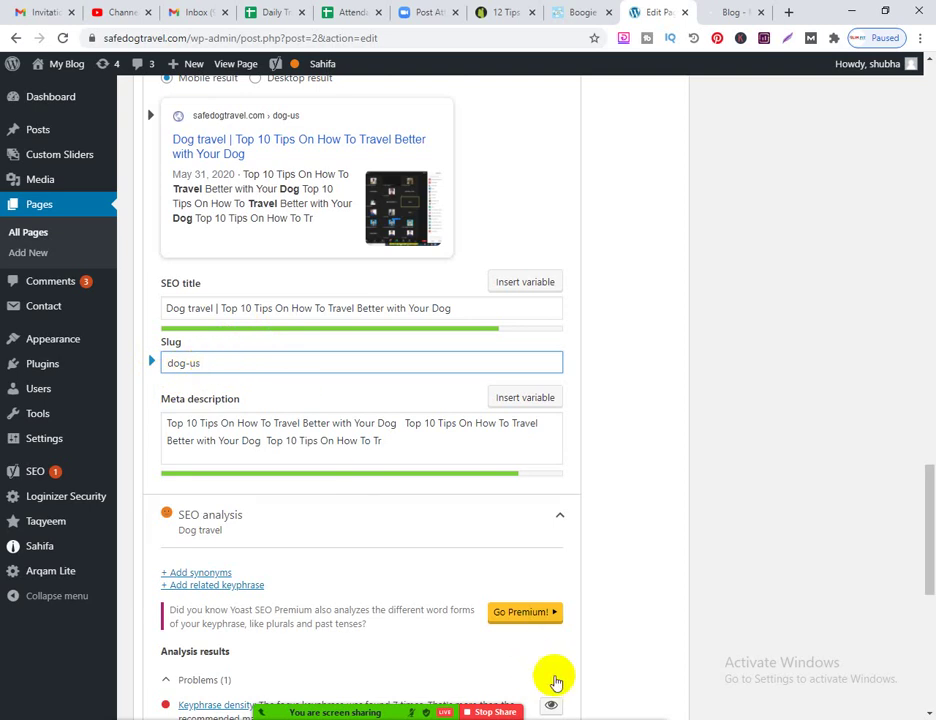
Share the browser window with the WordPress Edit Page in the Zoom meeting
click(401, 710)
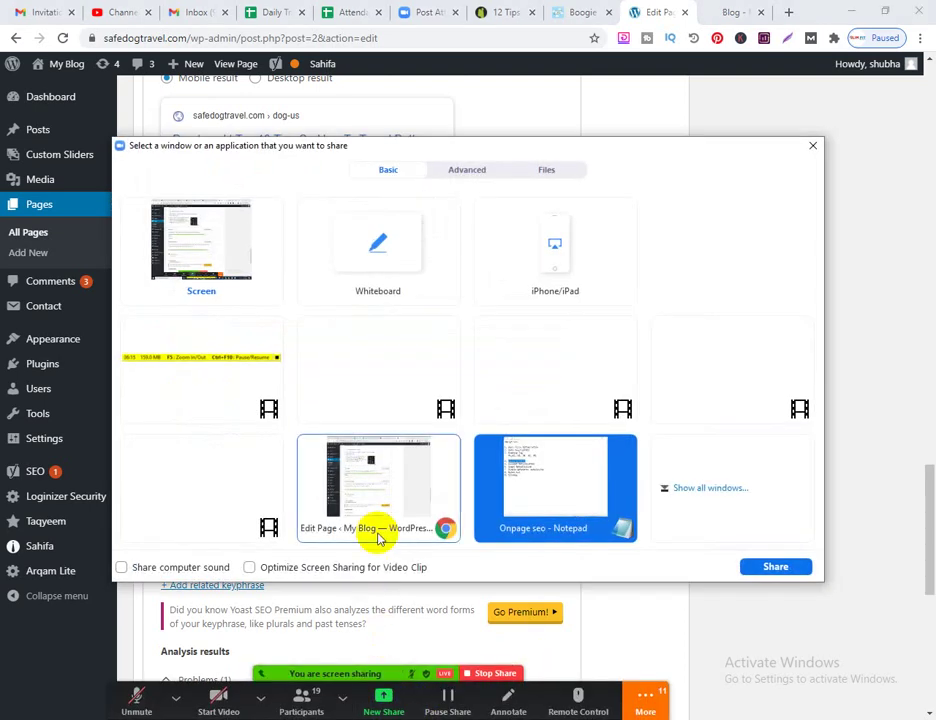
click(376, 497)
click(805, 569)
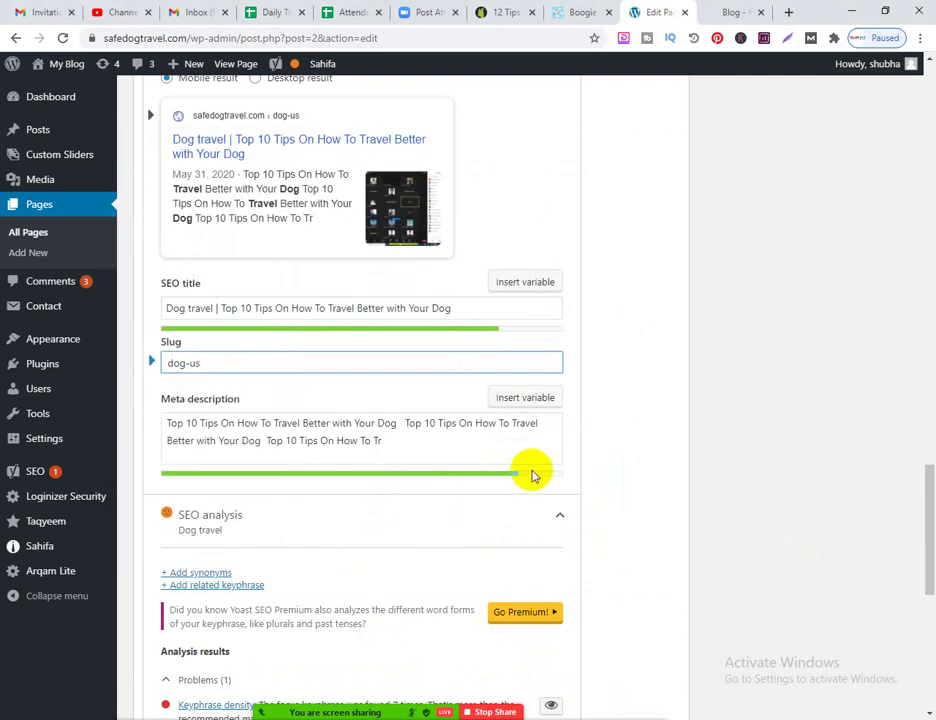
Review the keyphrase density and slug results, set the page slug to dog-travel, and recheck the SEO analysis
scroll(510, 468, down, 6)
scroll(491, 468, up, 3)
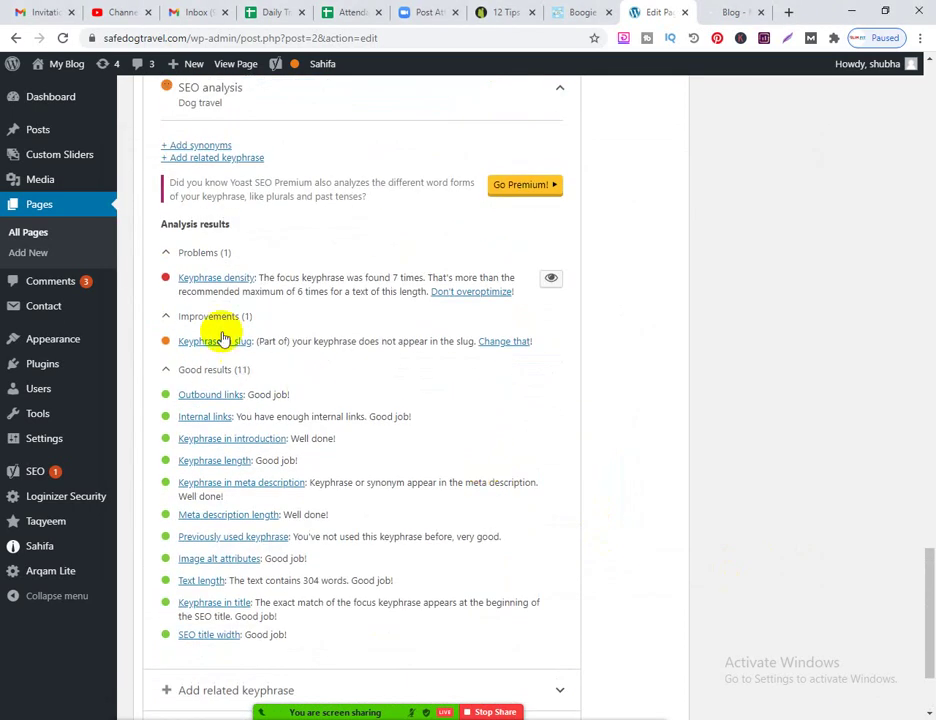
triple_click(180, 286)
click(172, 280)
triple_click(177, 278)
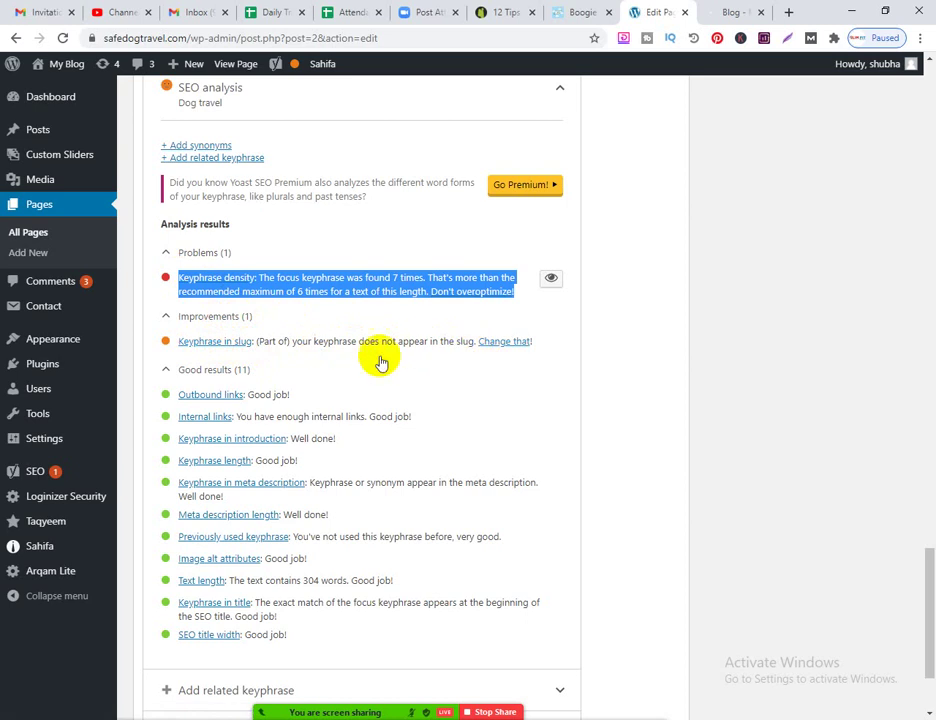
scroll(407, 366, up, 3)
scroll(240, 375, up, 2)
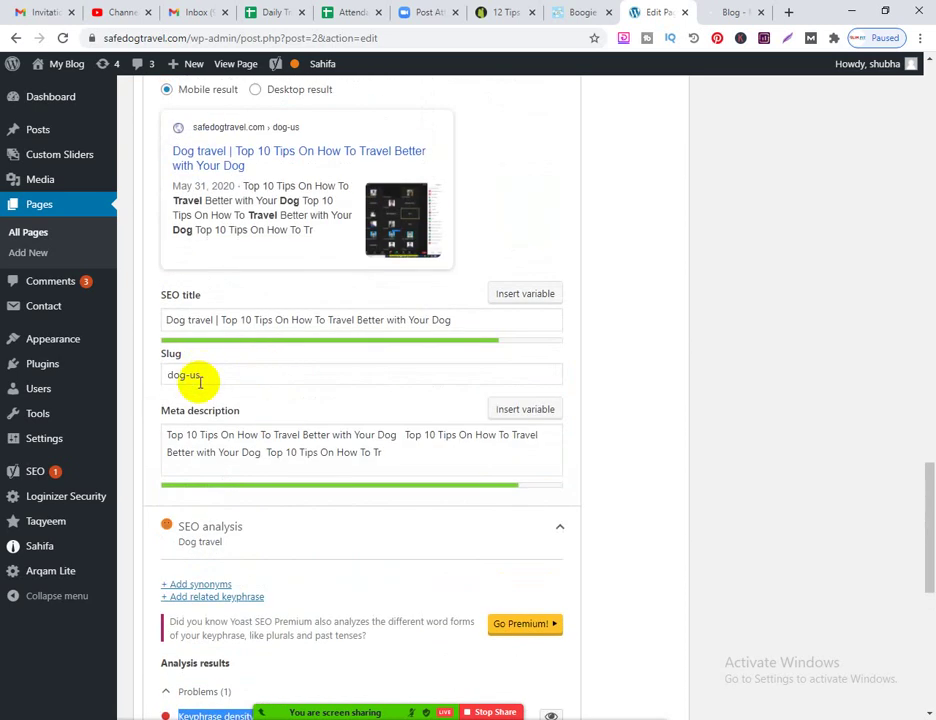
click(200, 382)
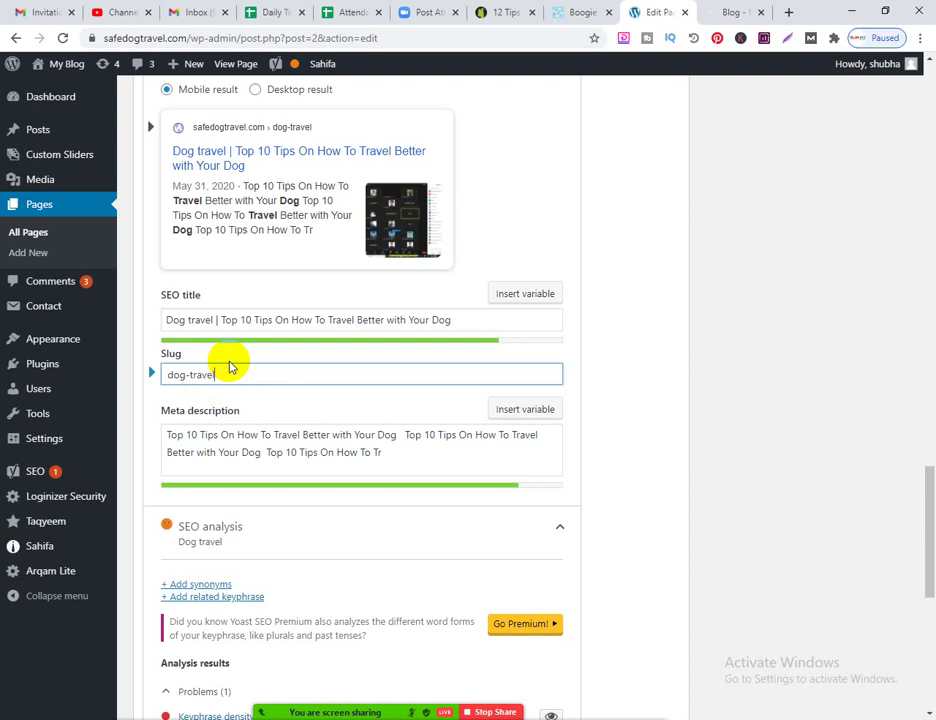
scroll(372, 437, down, 5)
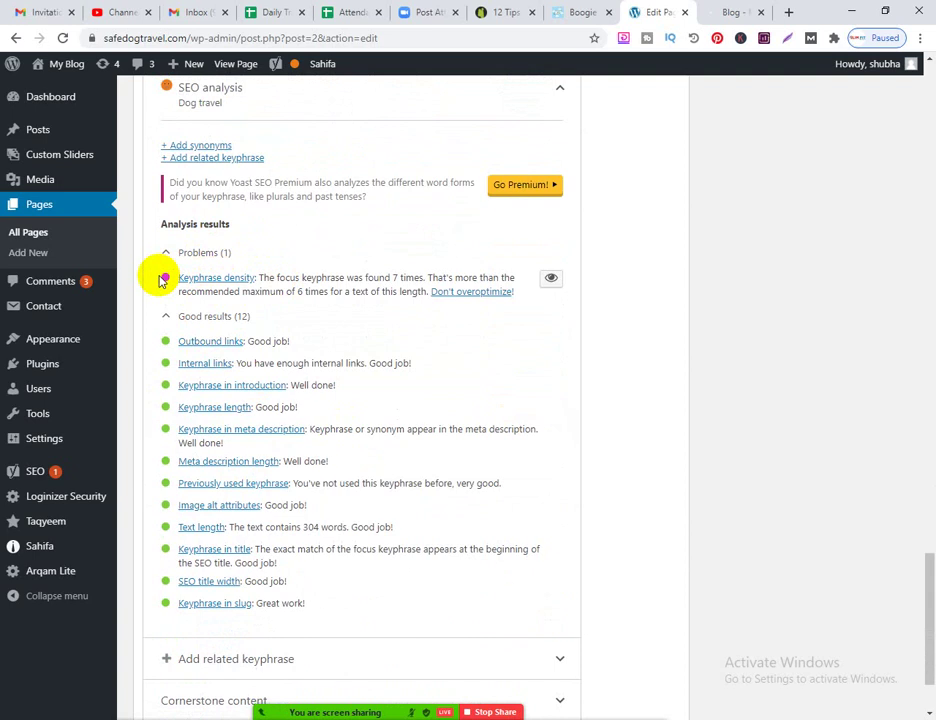
Capture the Yoast SEO analysis results as a rectangular snip in Snipping Tool, and close it without saving the snip
scroll(220, 260, down, 1)
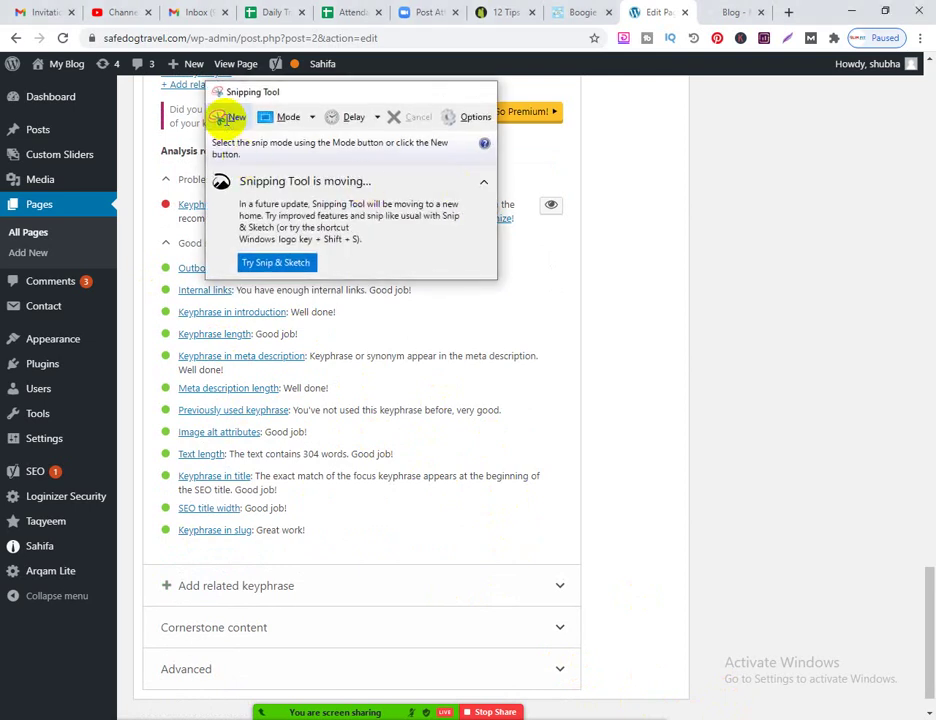
click(230, 118)
drag(155, 190, 575, 546)
click(640, 63)
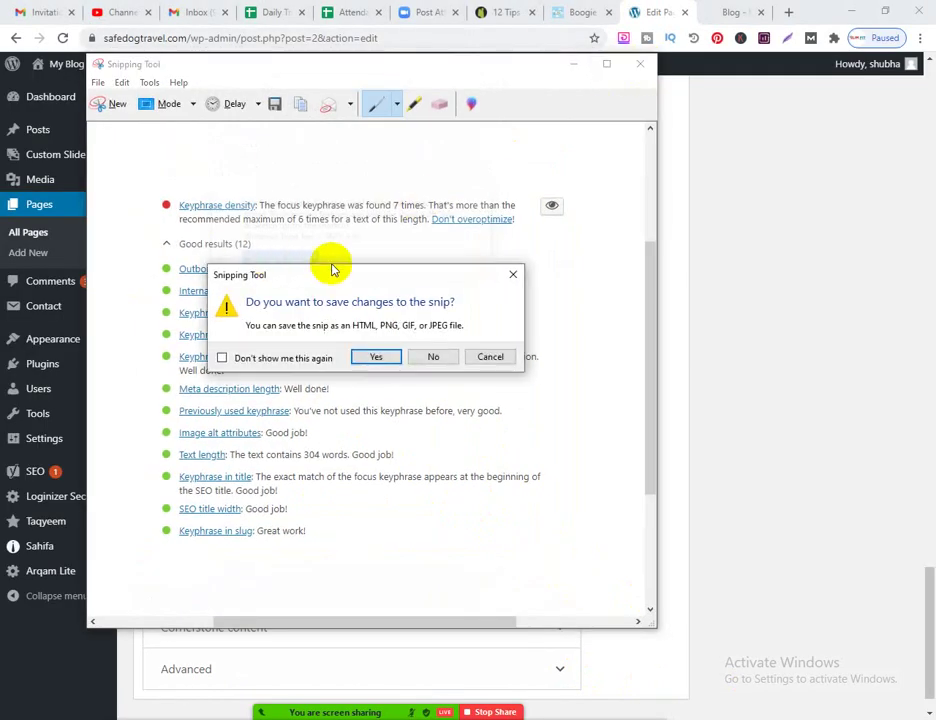
click(435, 358)
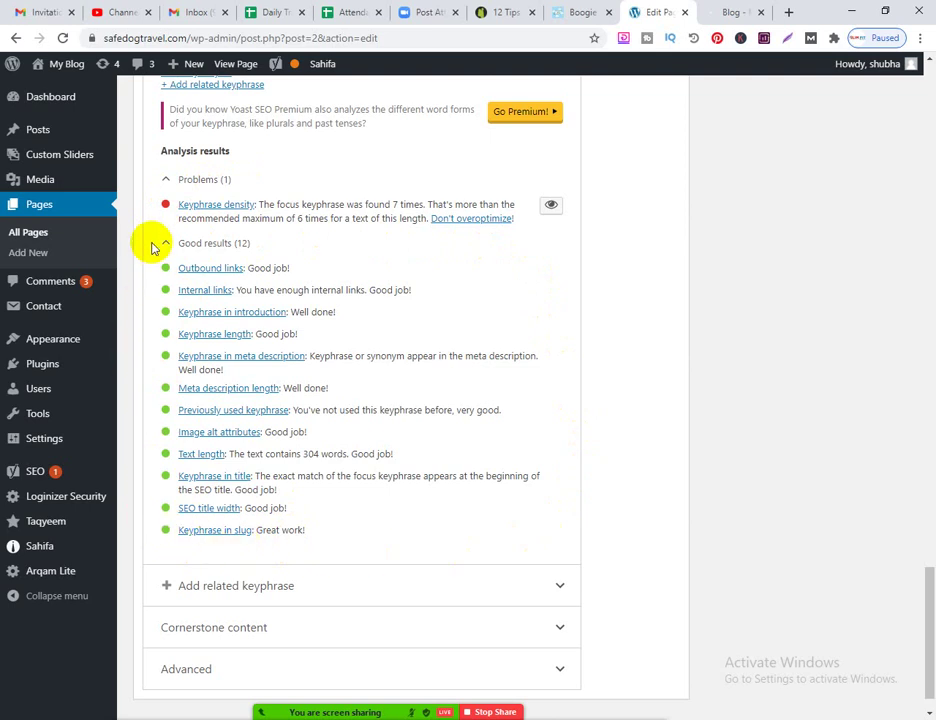
Review the page title, permalink and body content, and compare them with the Yoast SEO title, slug and meta description
scroll(328, 428, up, 20)
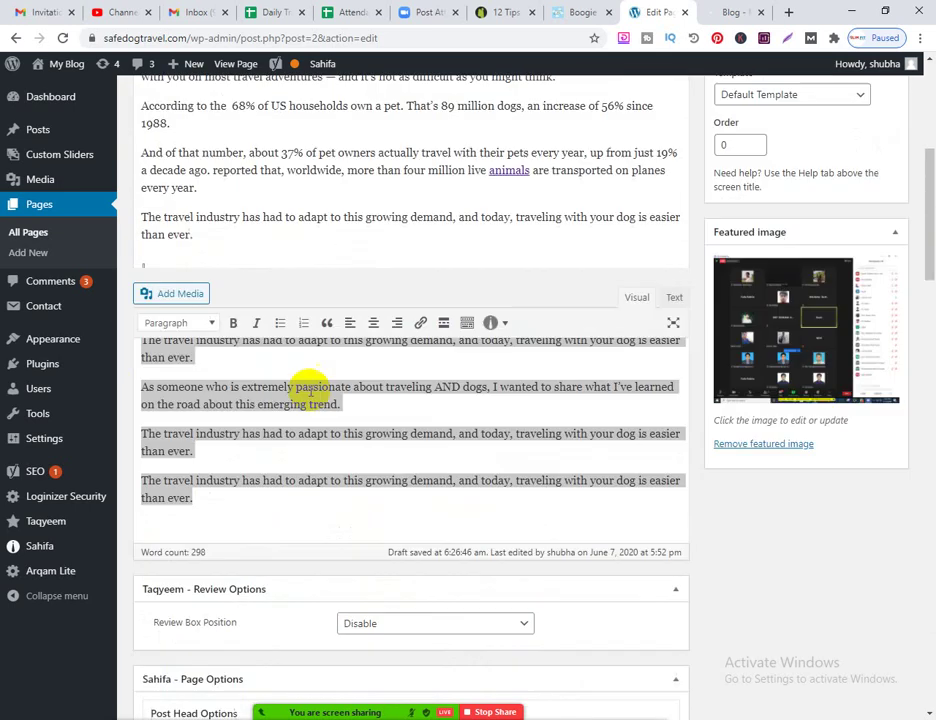
scroll(310, 392, up, 5)
drag(219, 184, 115, 184)
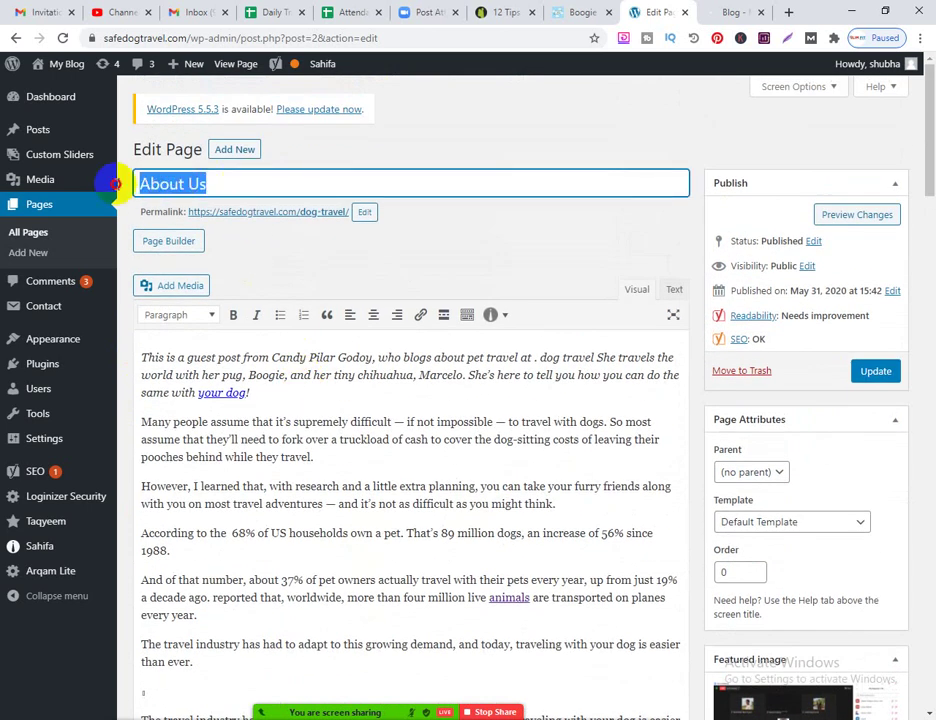
scroll(522, 411, down, 1)
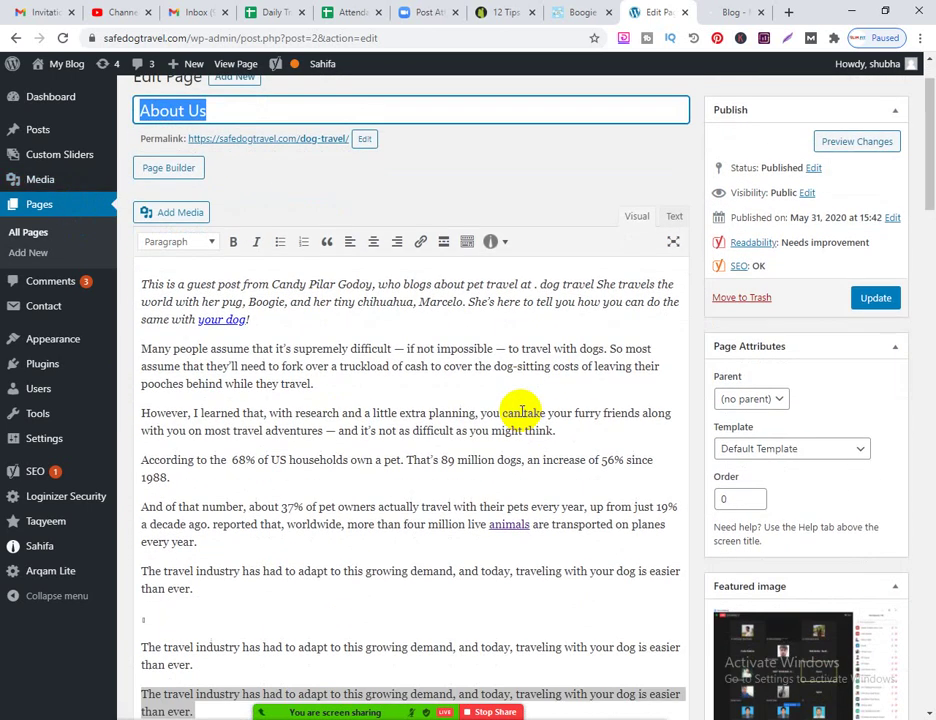
scroll(522, 411, down, 15)
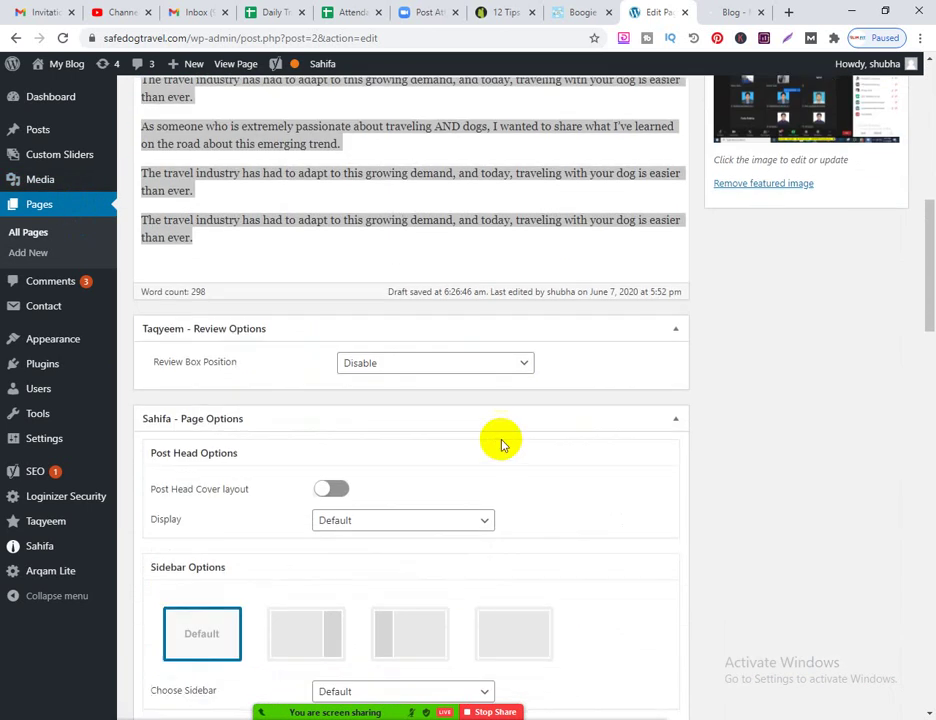
scroll(501, 449, down, 15)
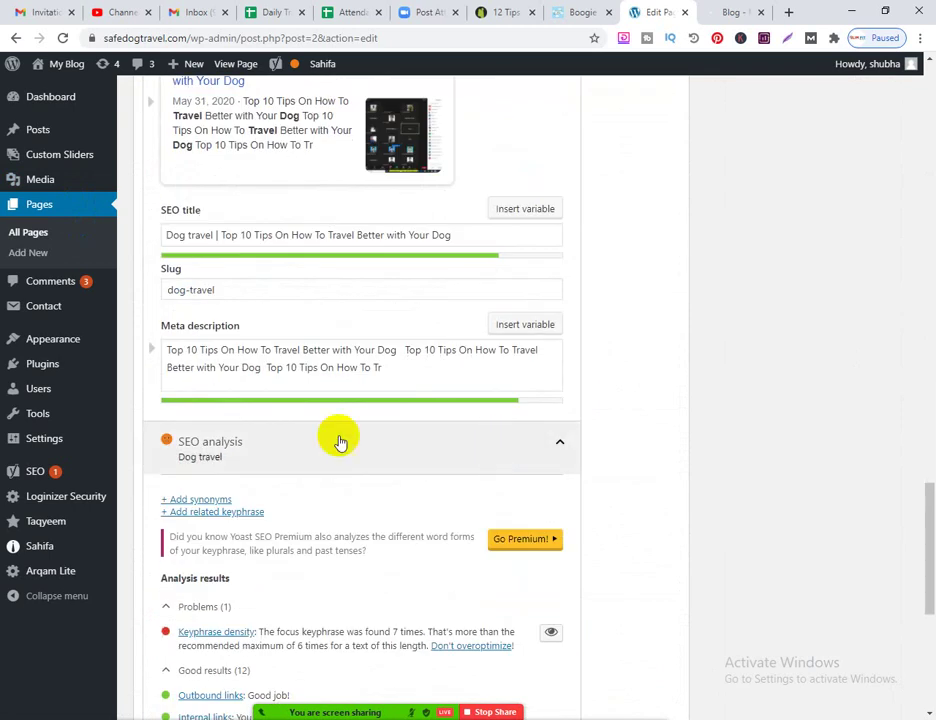